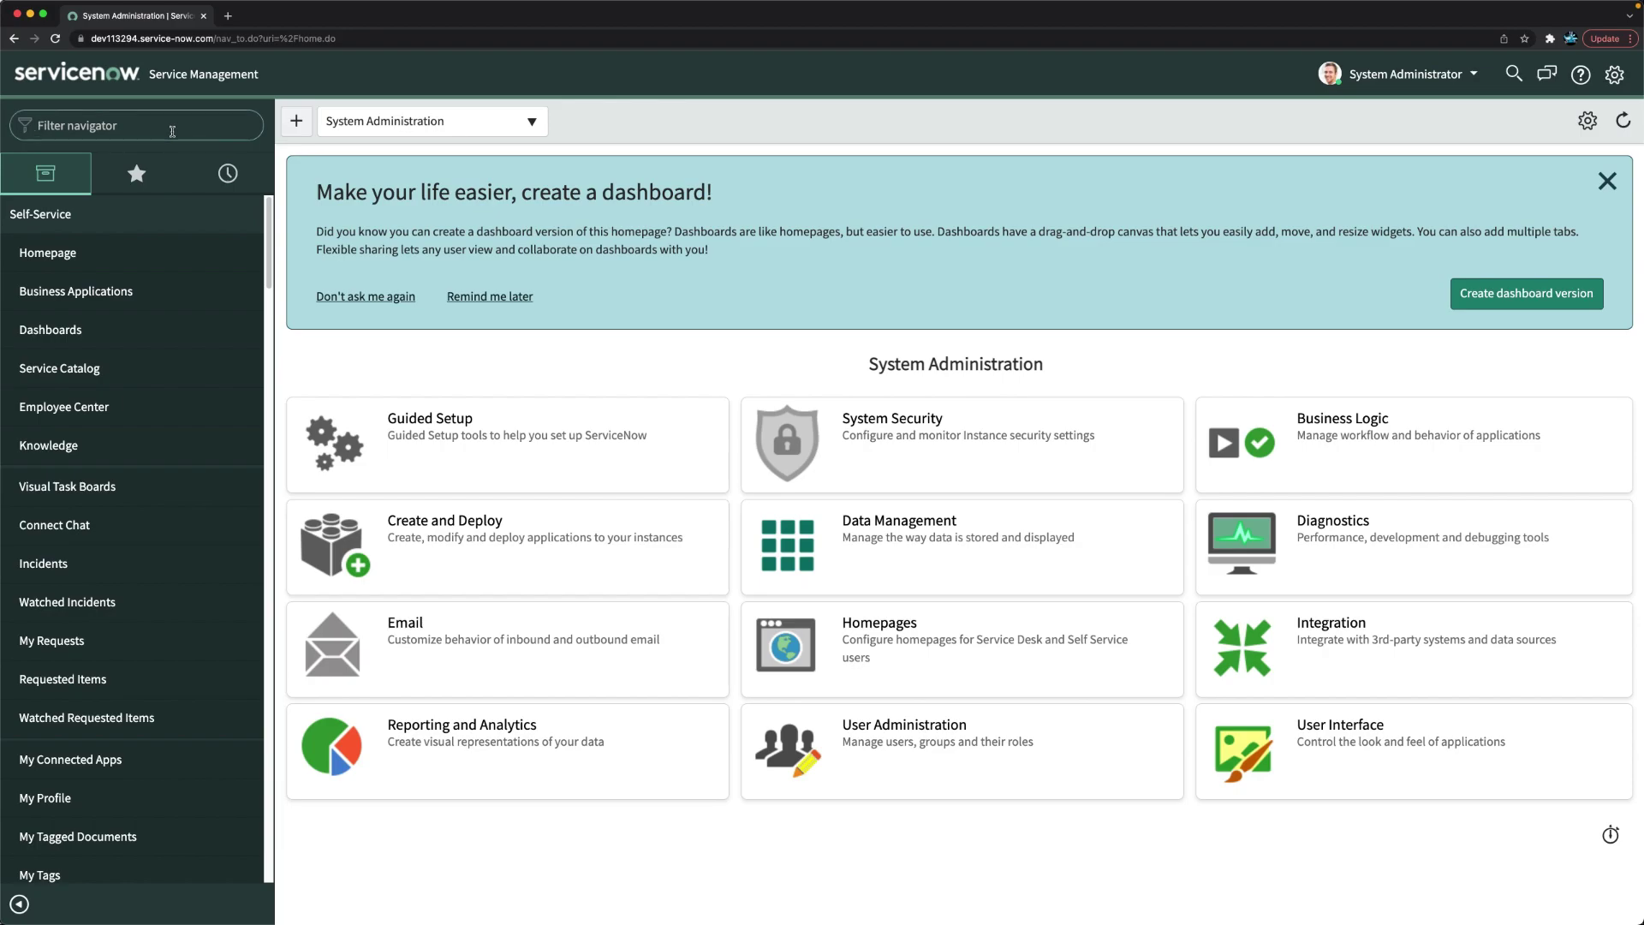
From Incident > Open, use the Number column's Configure > Notifications to list incident notifications
type("ncident")
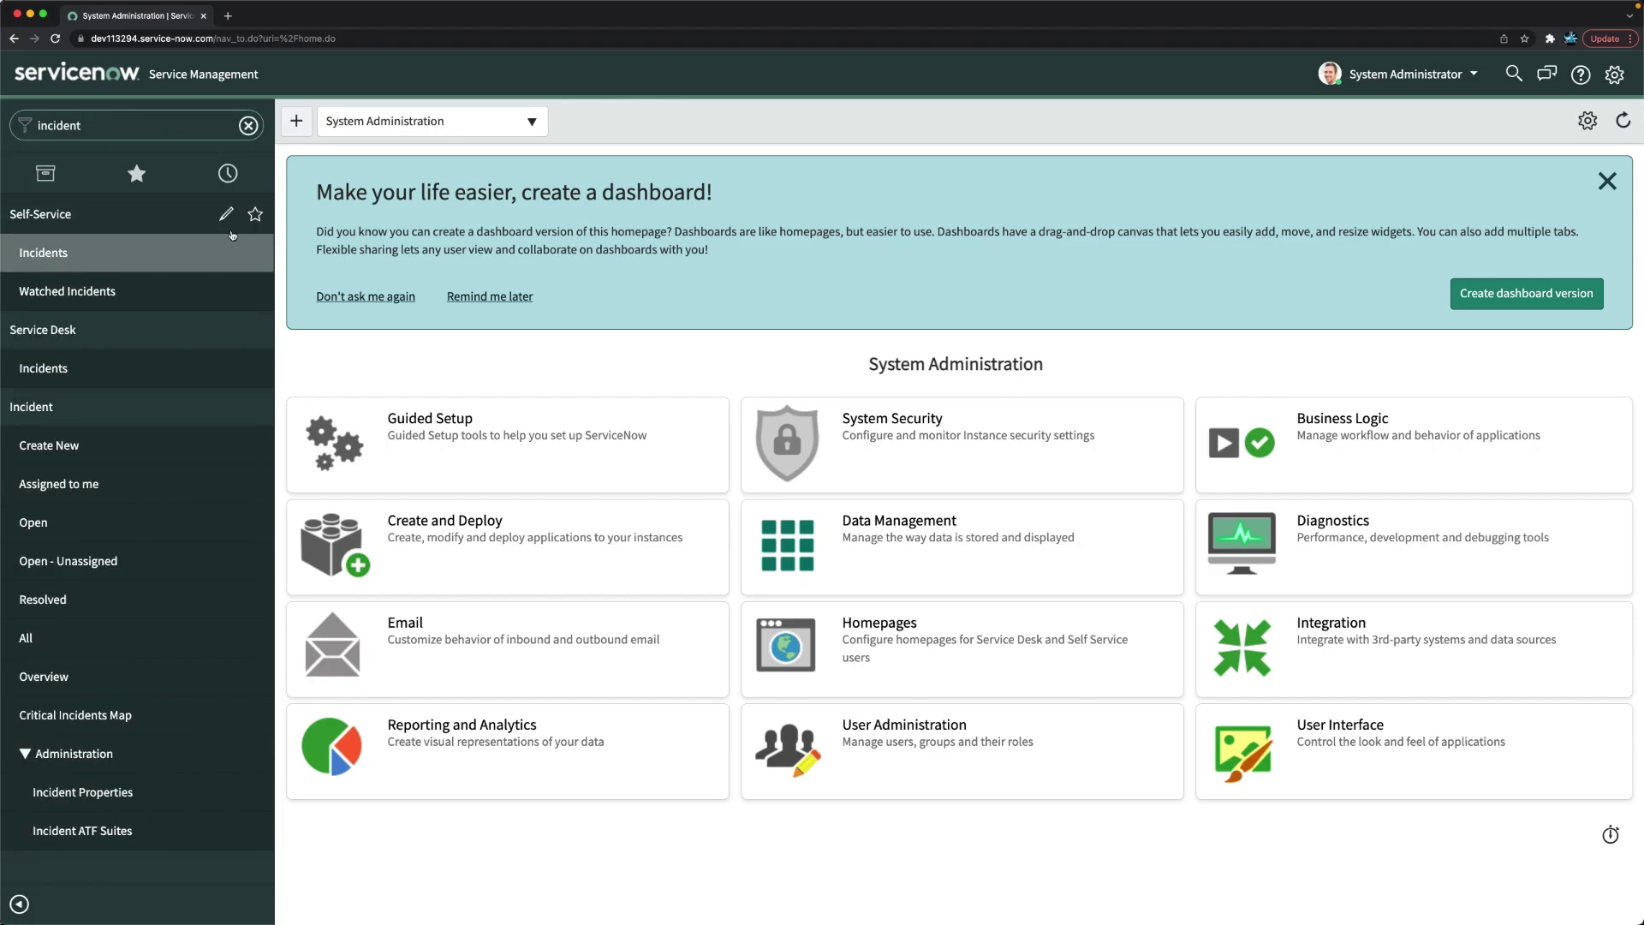
left_click(33, 524)
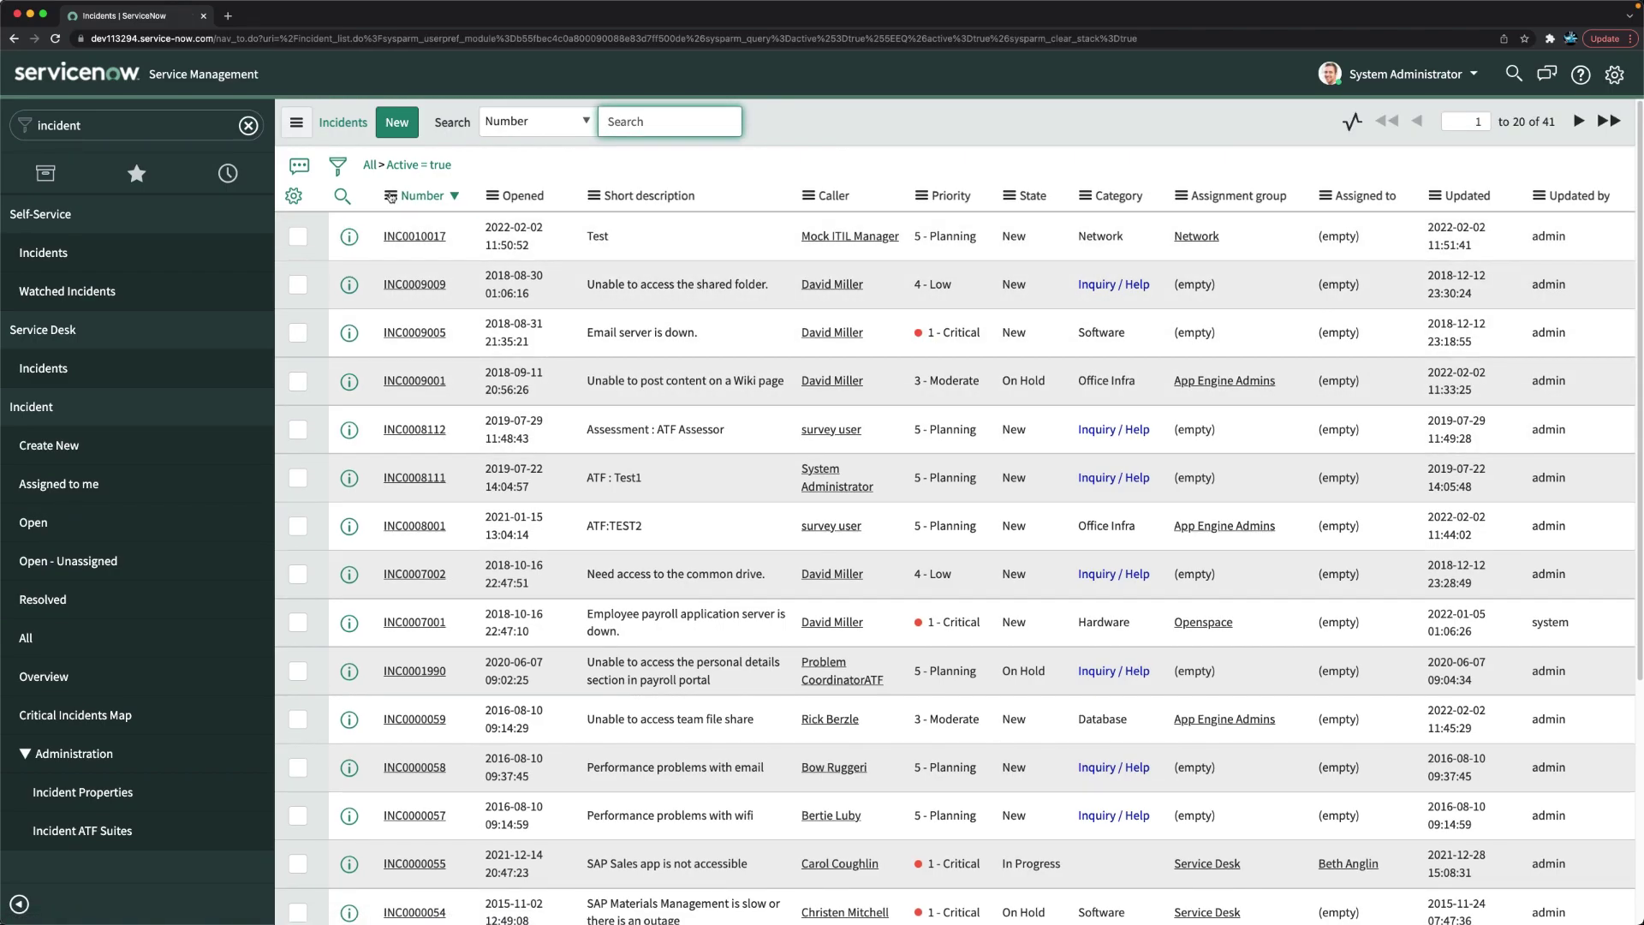
left_click(390, 196)
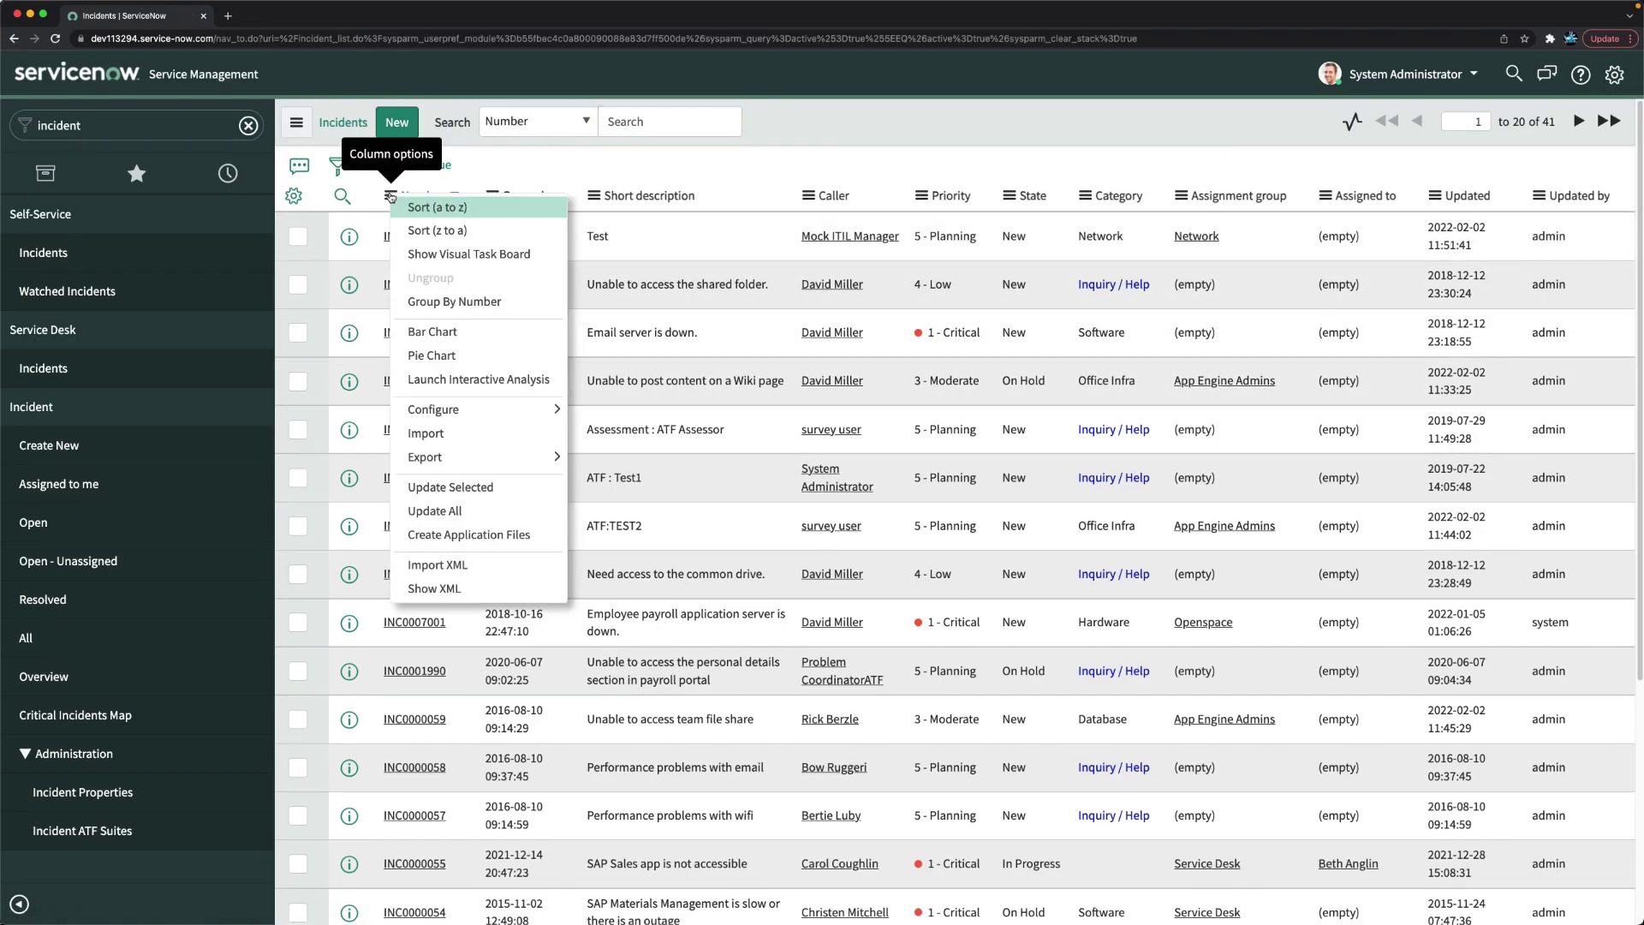
mouse_move(434, 461)
mouse_move(456, 420)
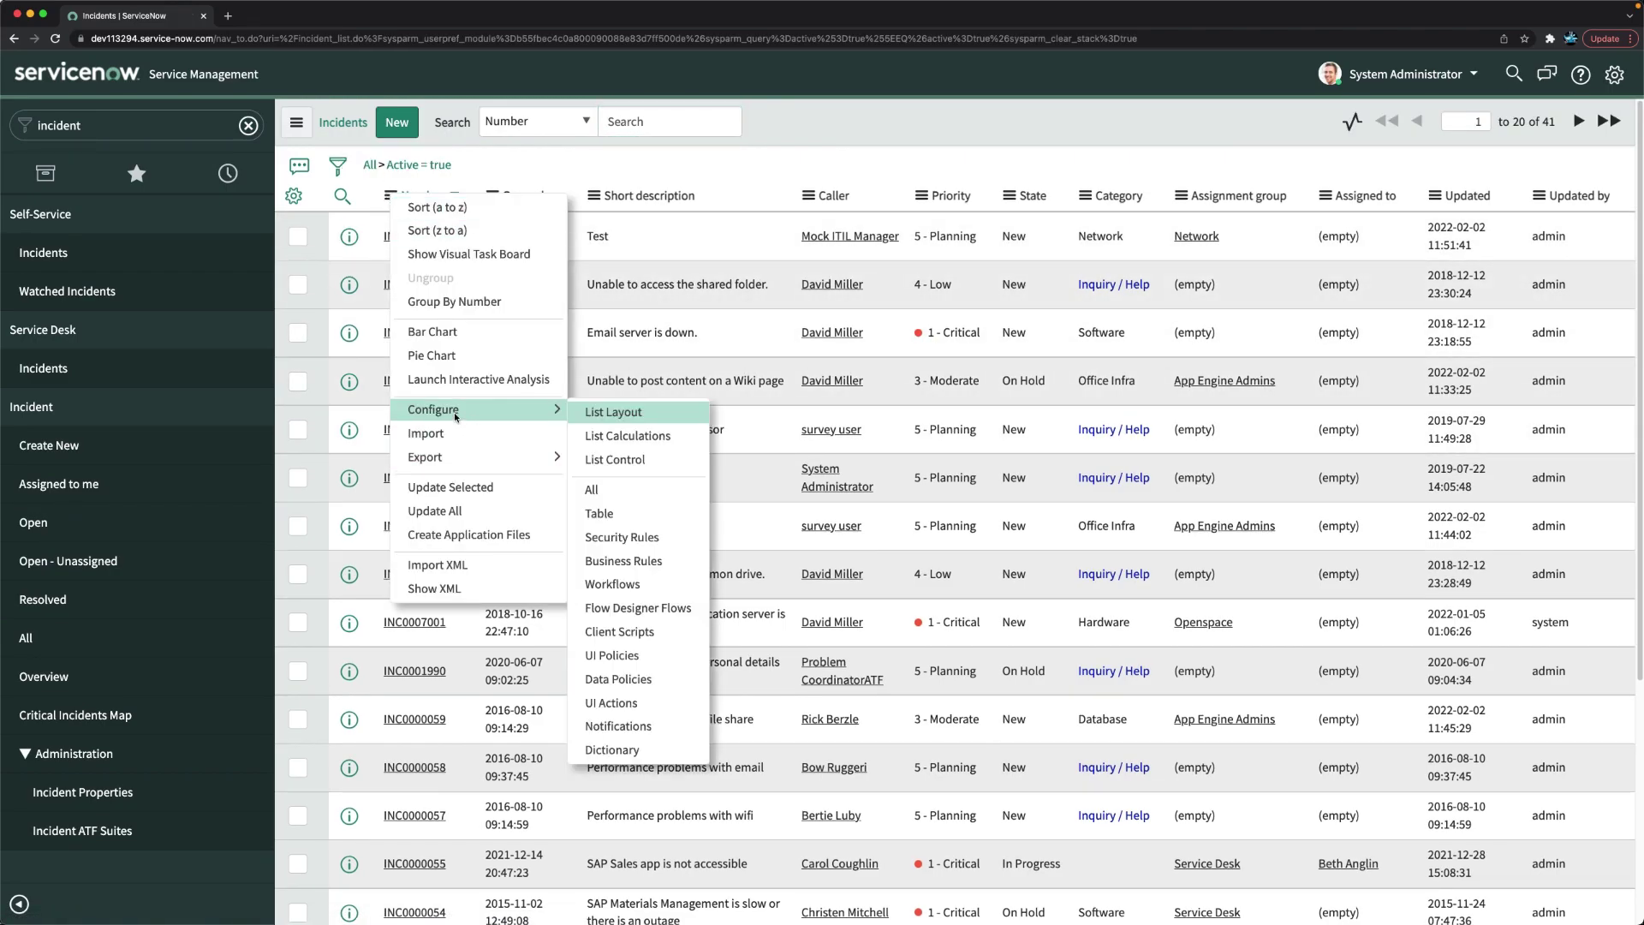
left_click(638, 734)
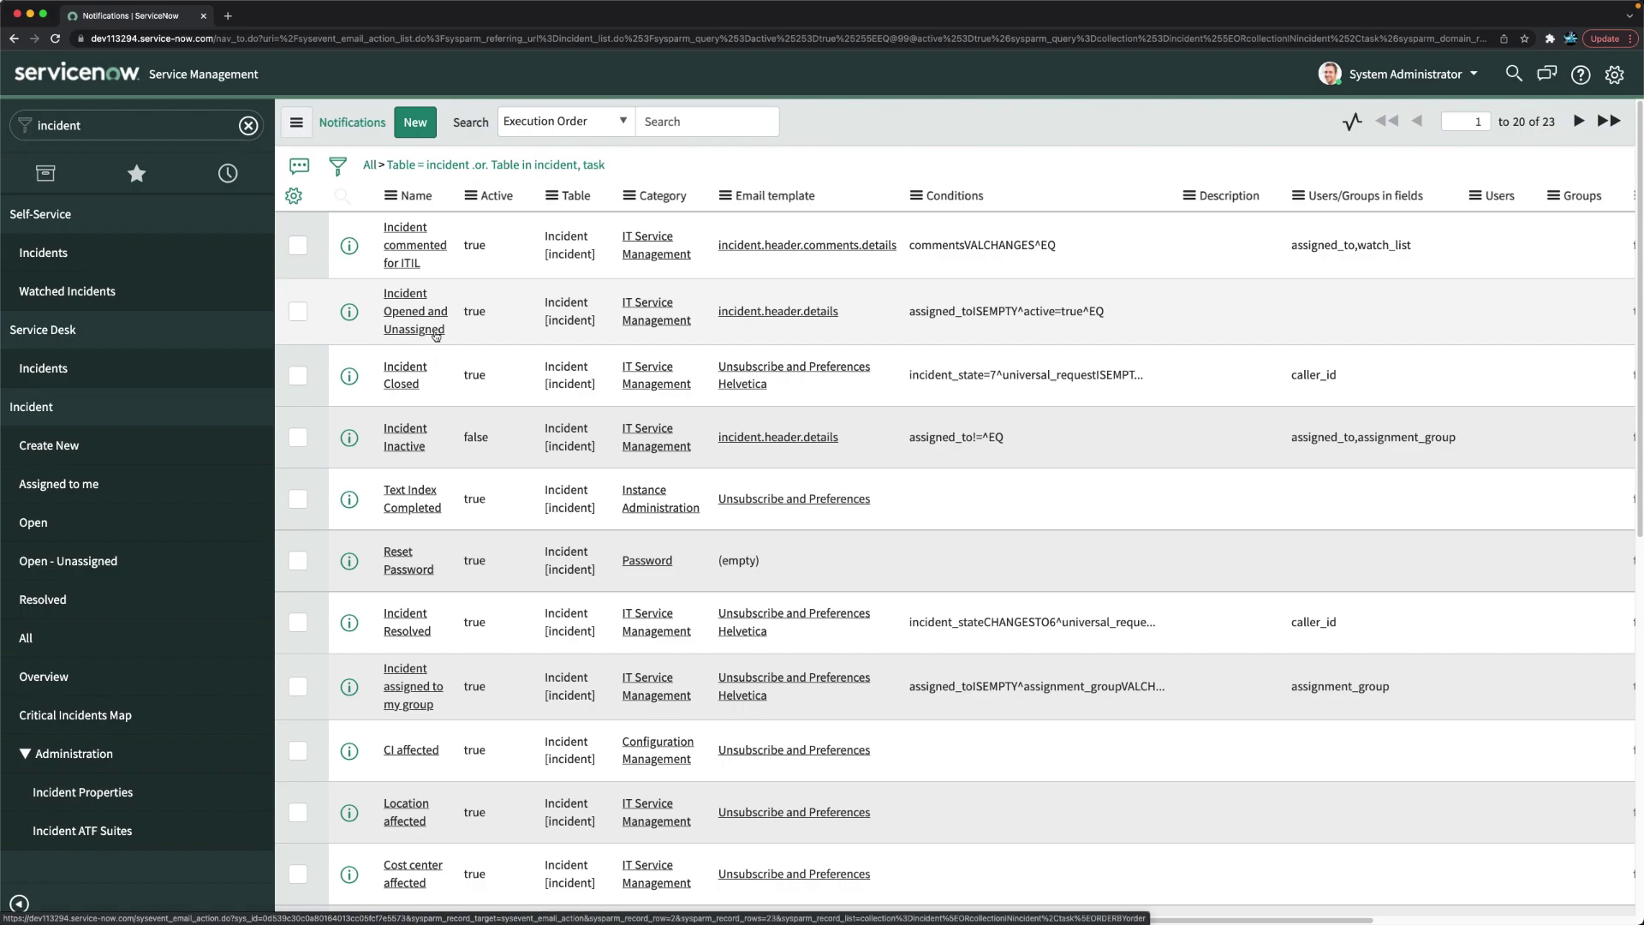
Open 'Incident Opened and Unassigned' and view its Who will receive recipient settings
left_click(405, 312)
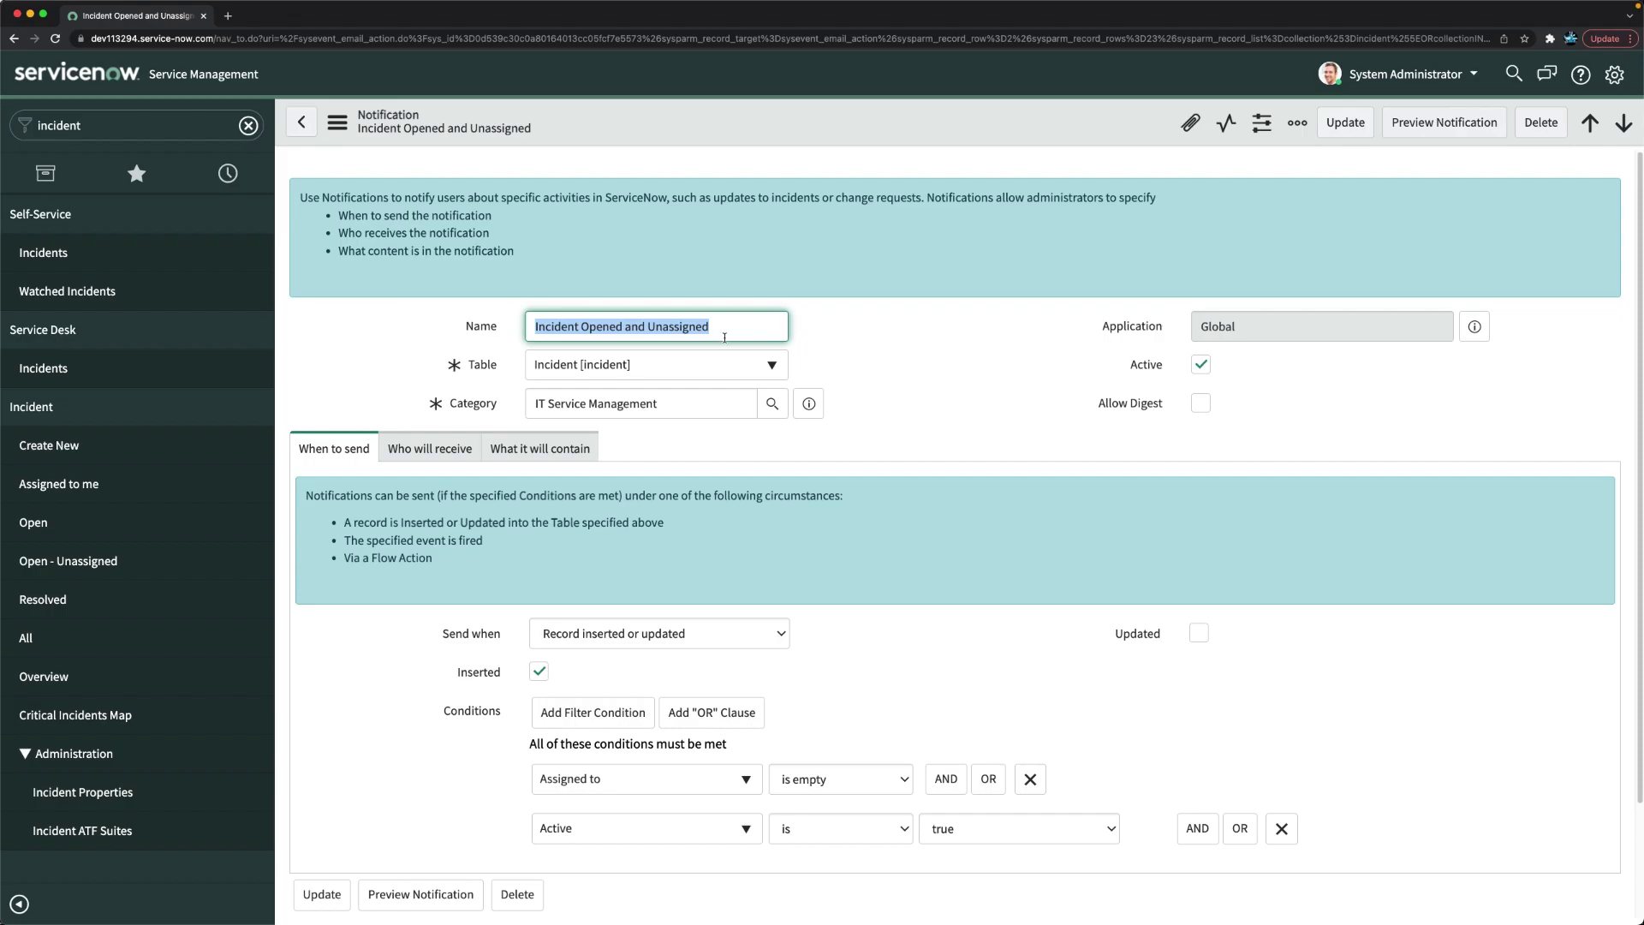
scroll(718, 502, "down", 1)
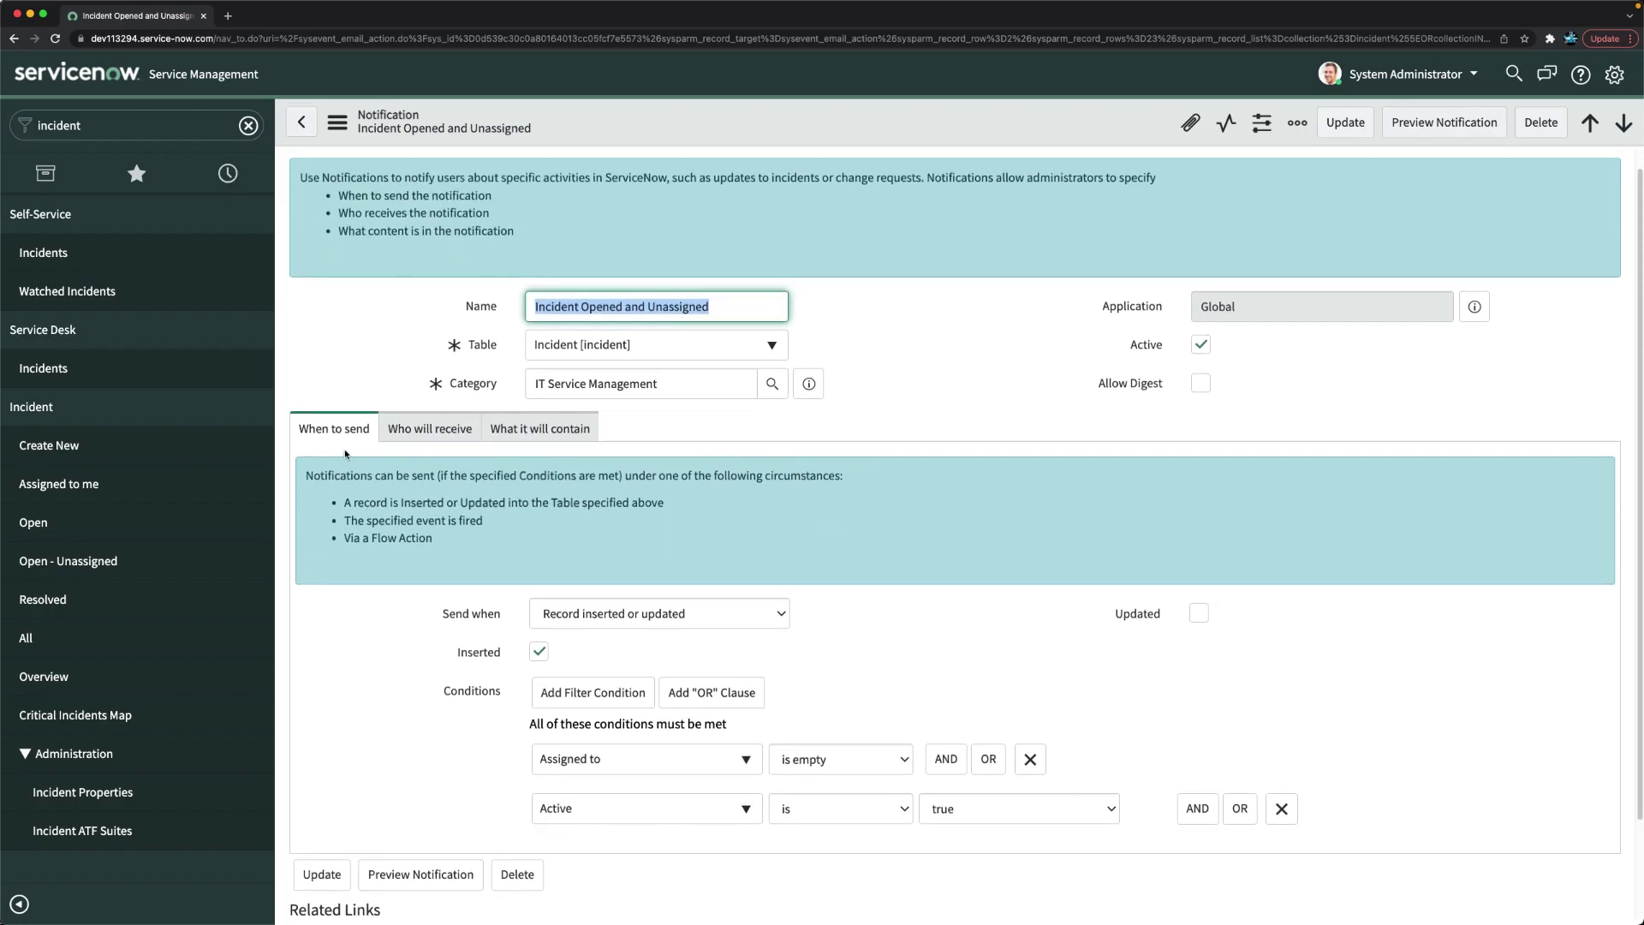
left_click(435, 431)
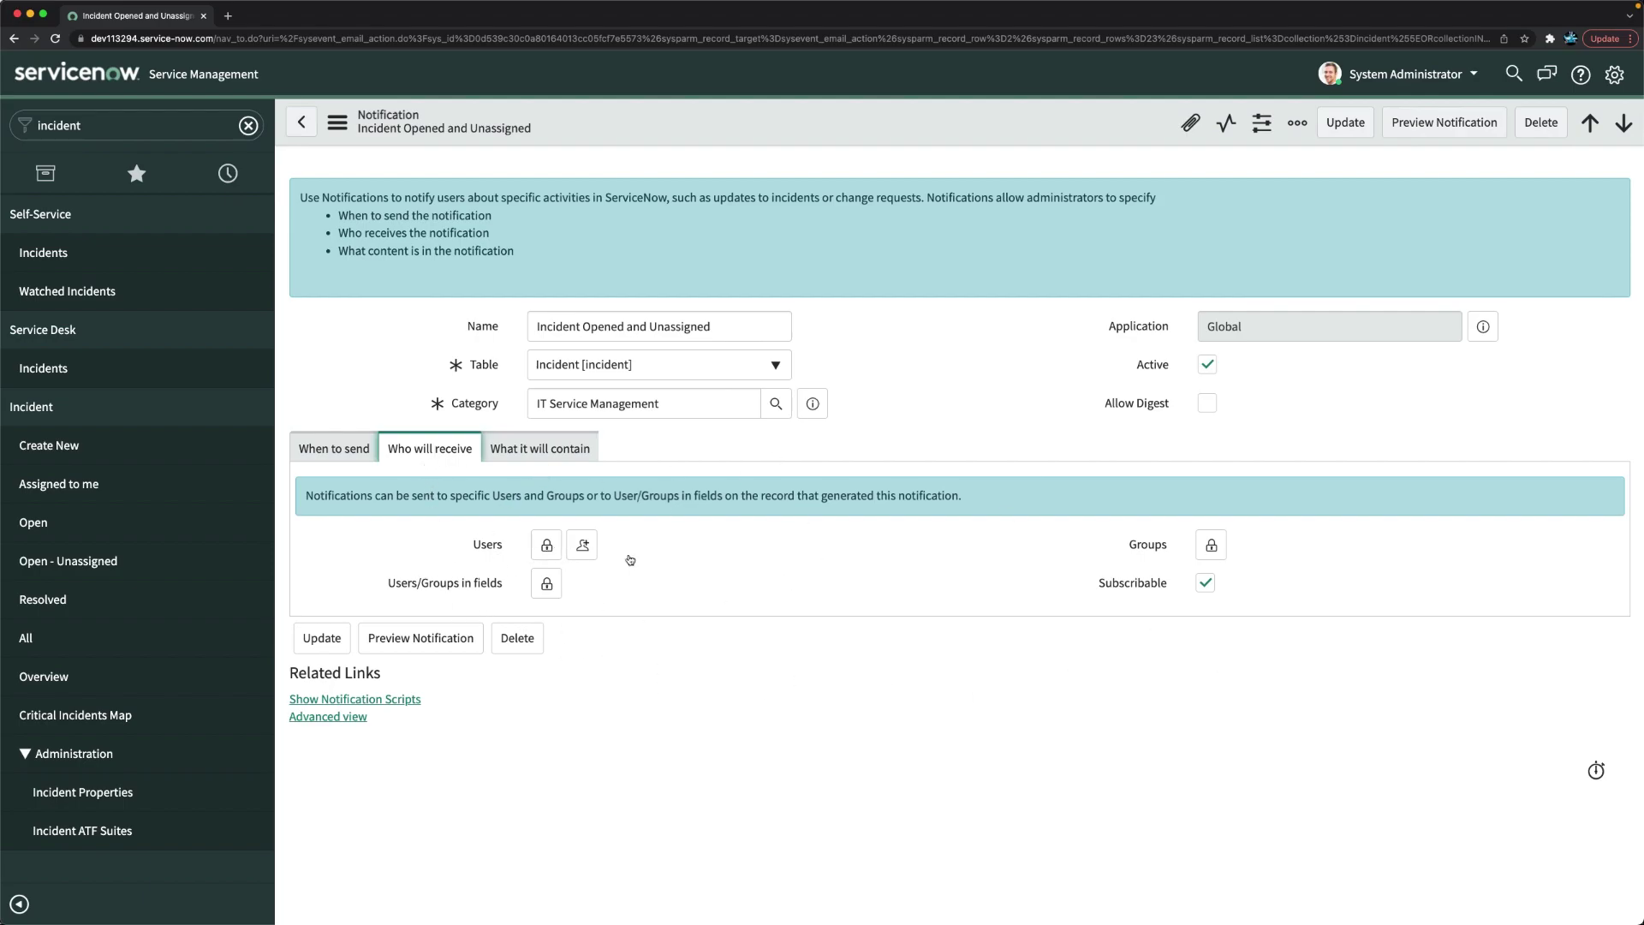
Add Assignment group to the notification's Users/Groups in fields recipients
left_click(1212, 546)
left_click(1296, 722)
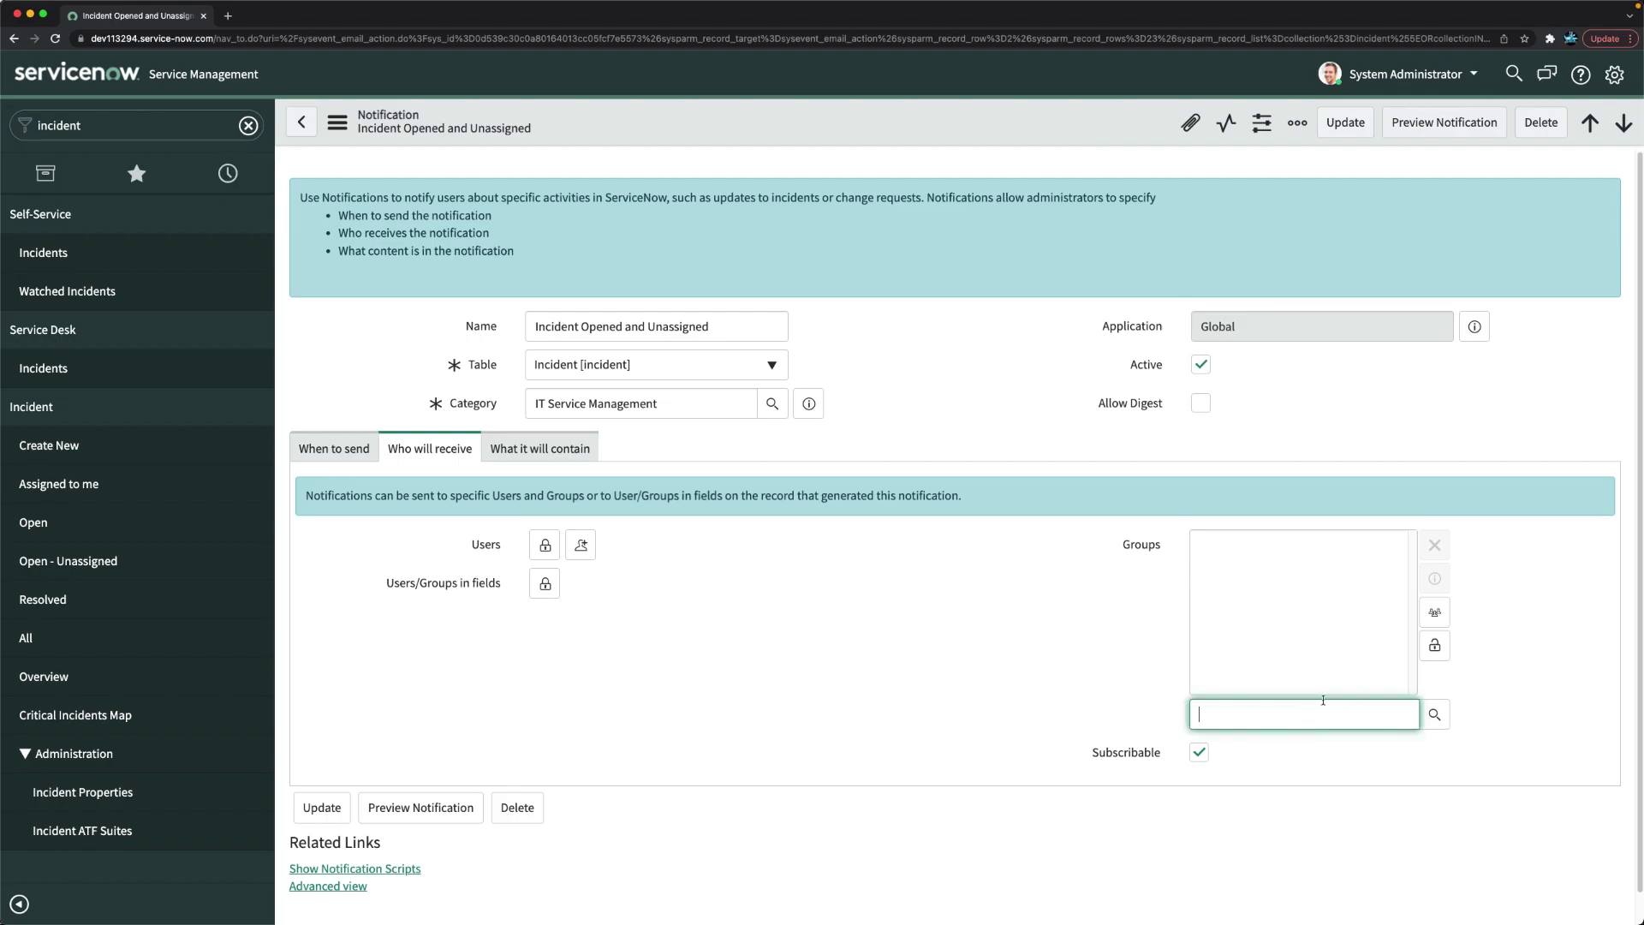
left_click(1435, 644)
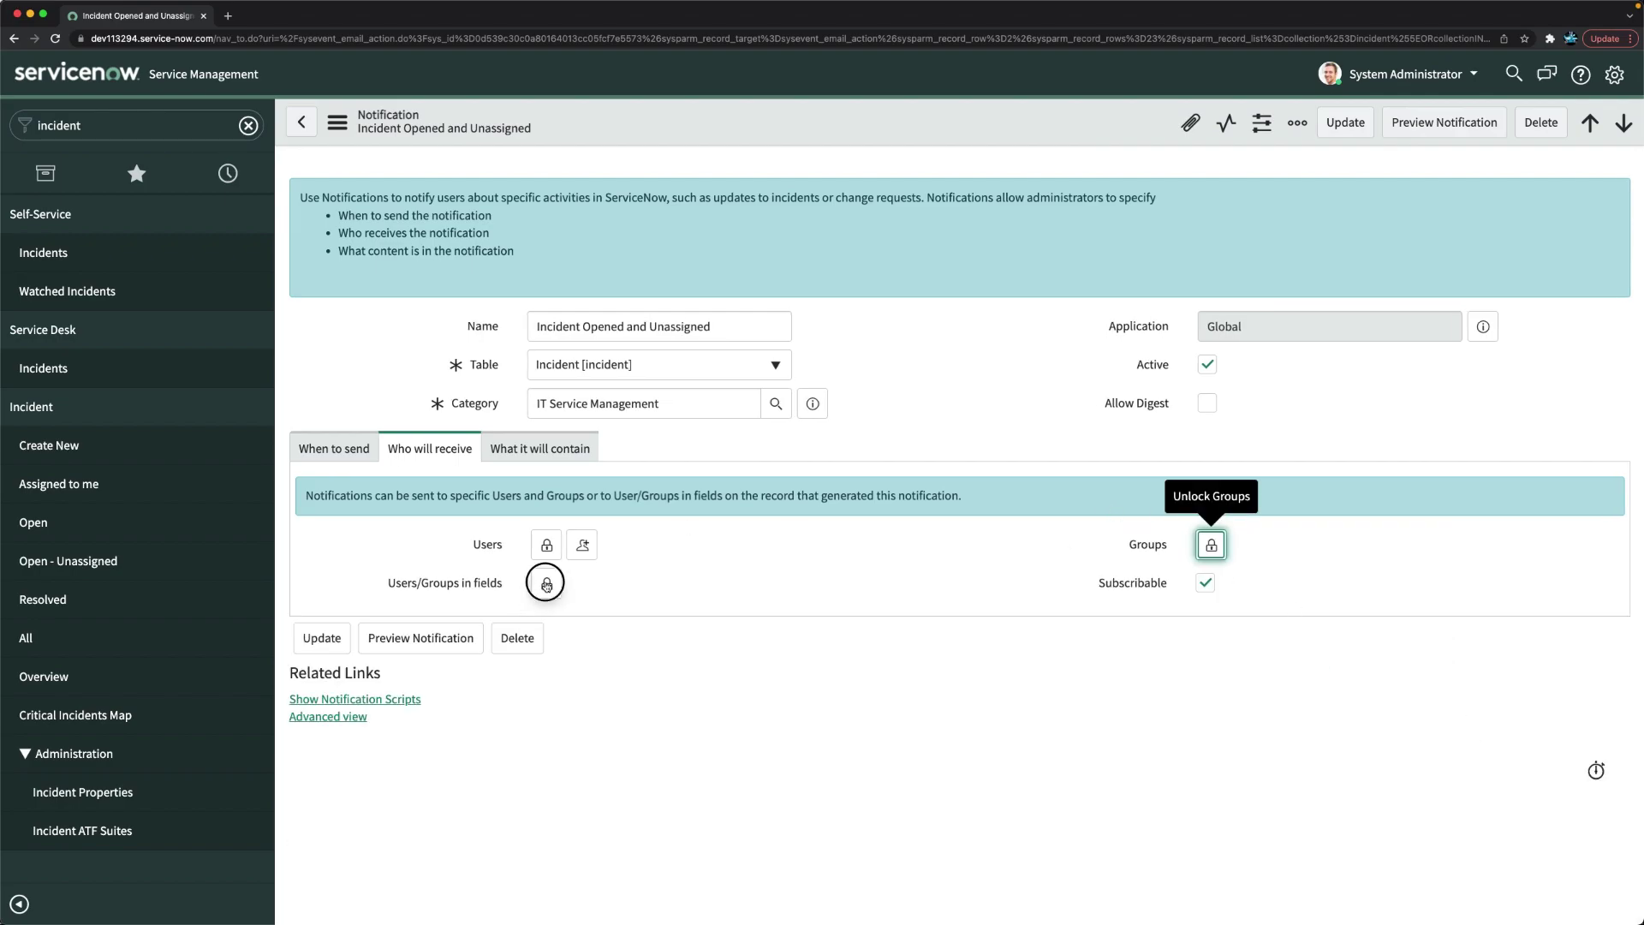
left_click(545, 583)
double_click(583, 721)
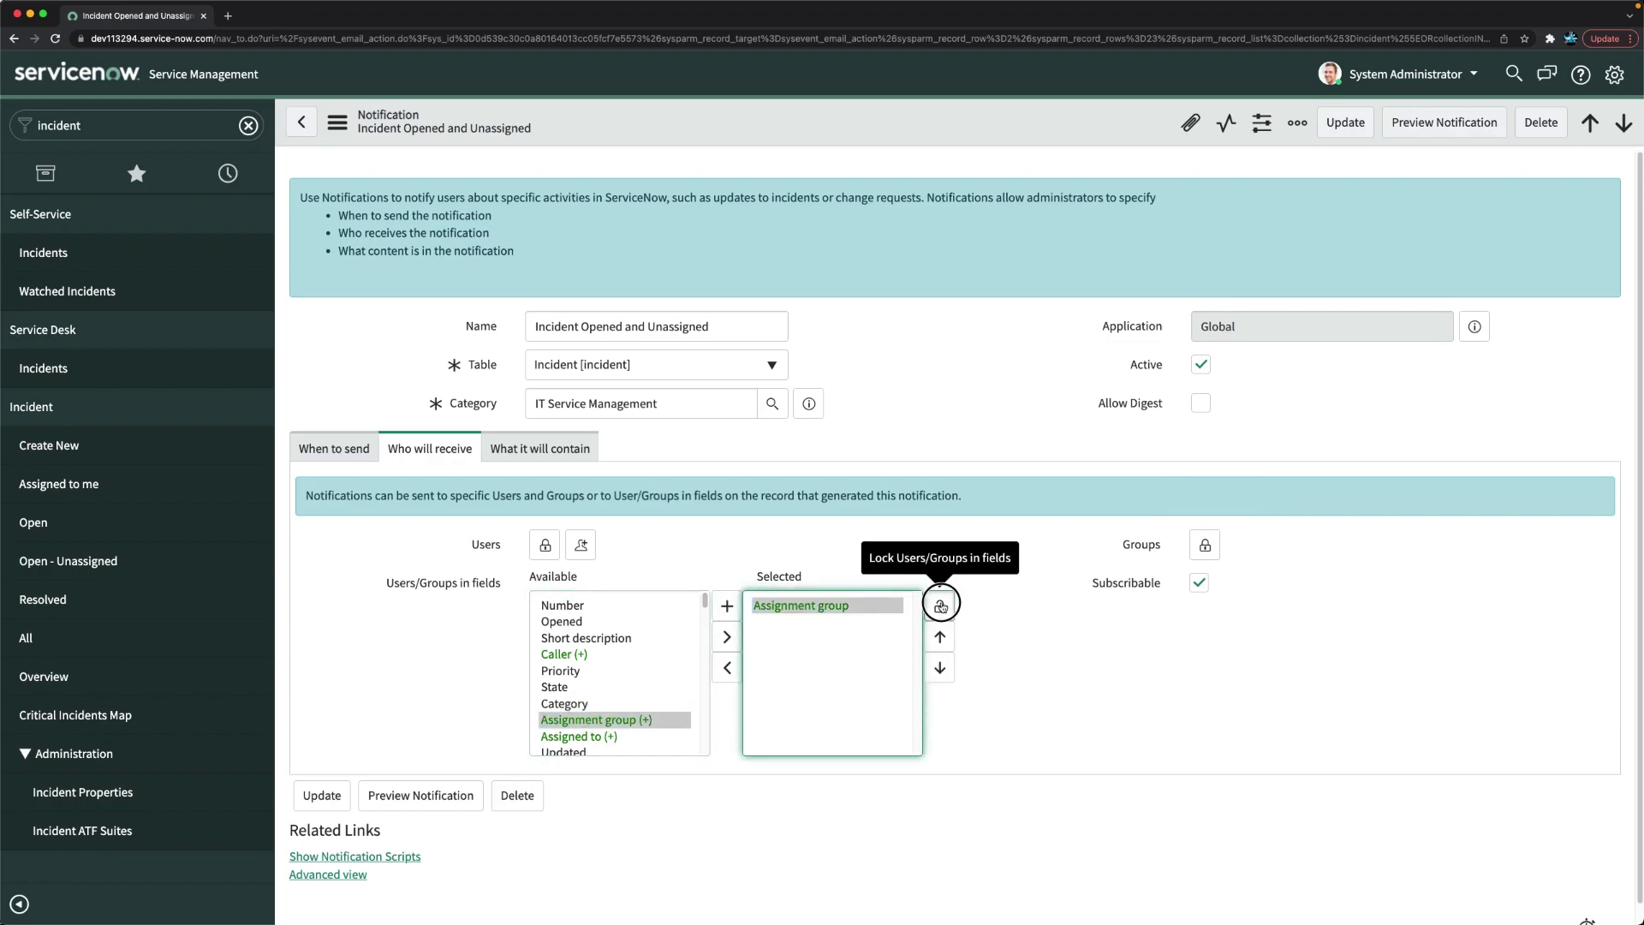
left_click(940, 606)
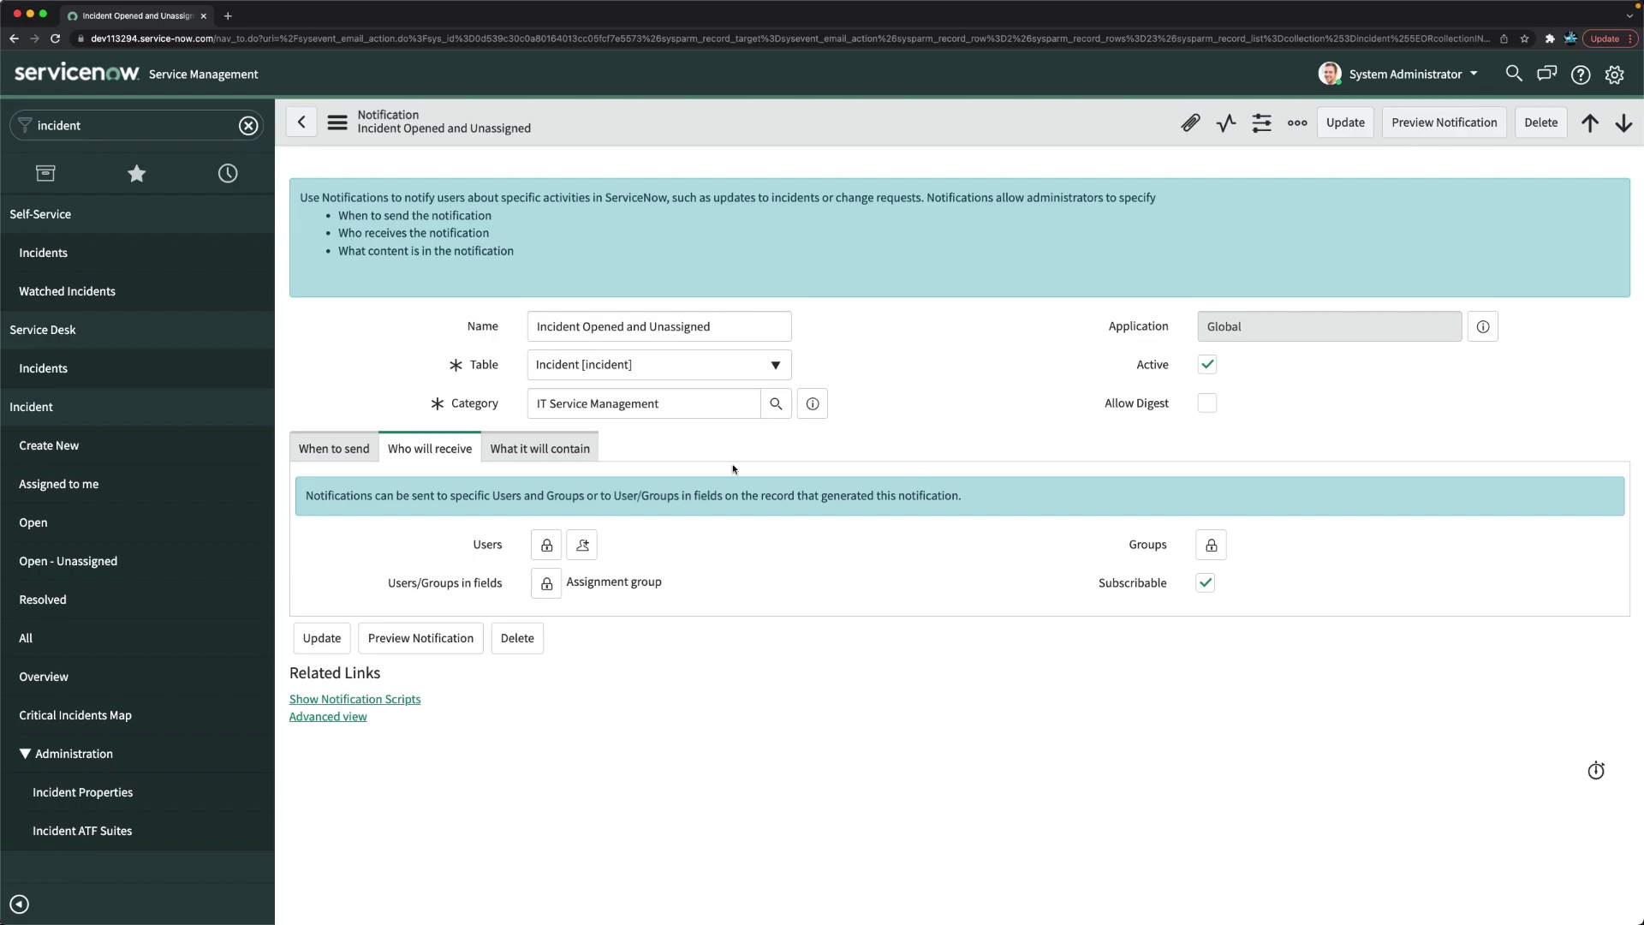
Review the 'What it will contain' settings and save the notification
double_click(505, 451)
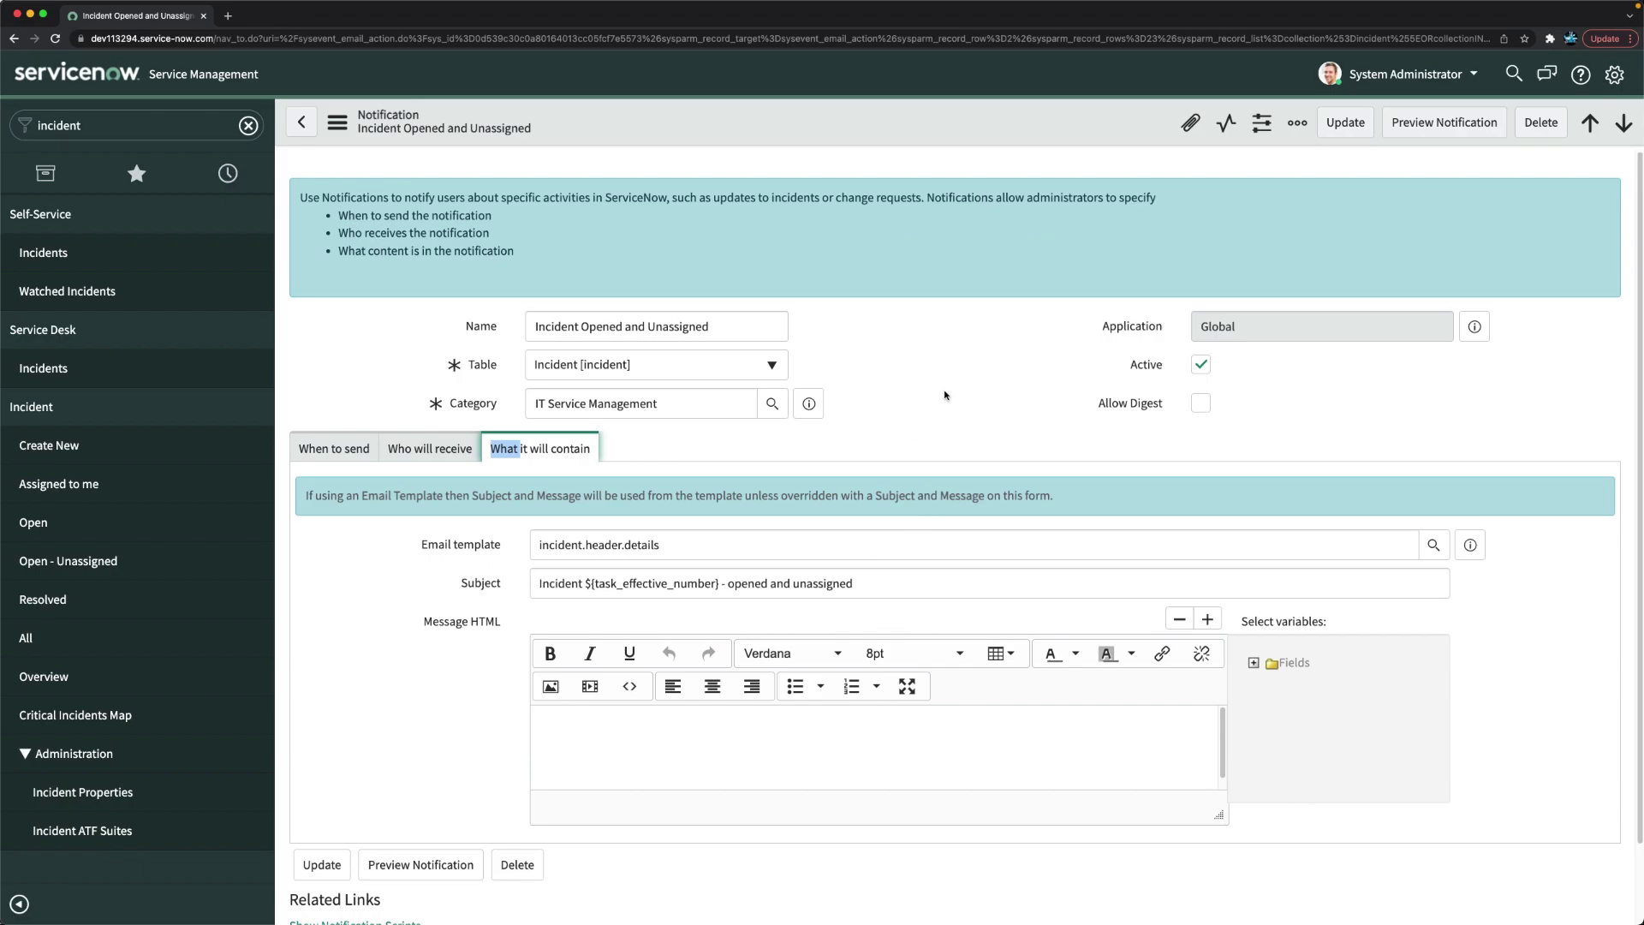
right_click(873, 123)
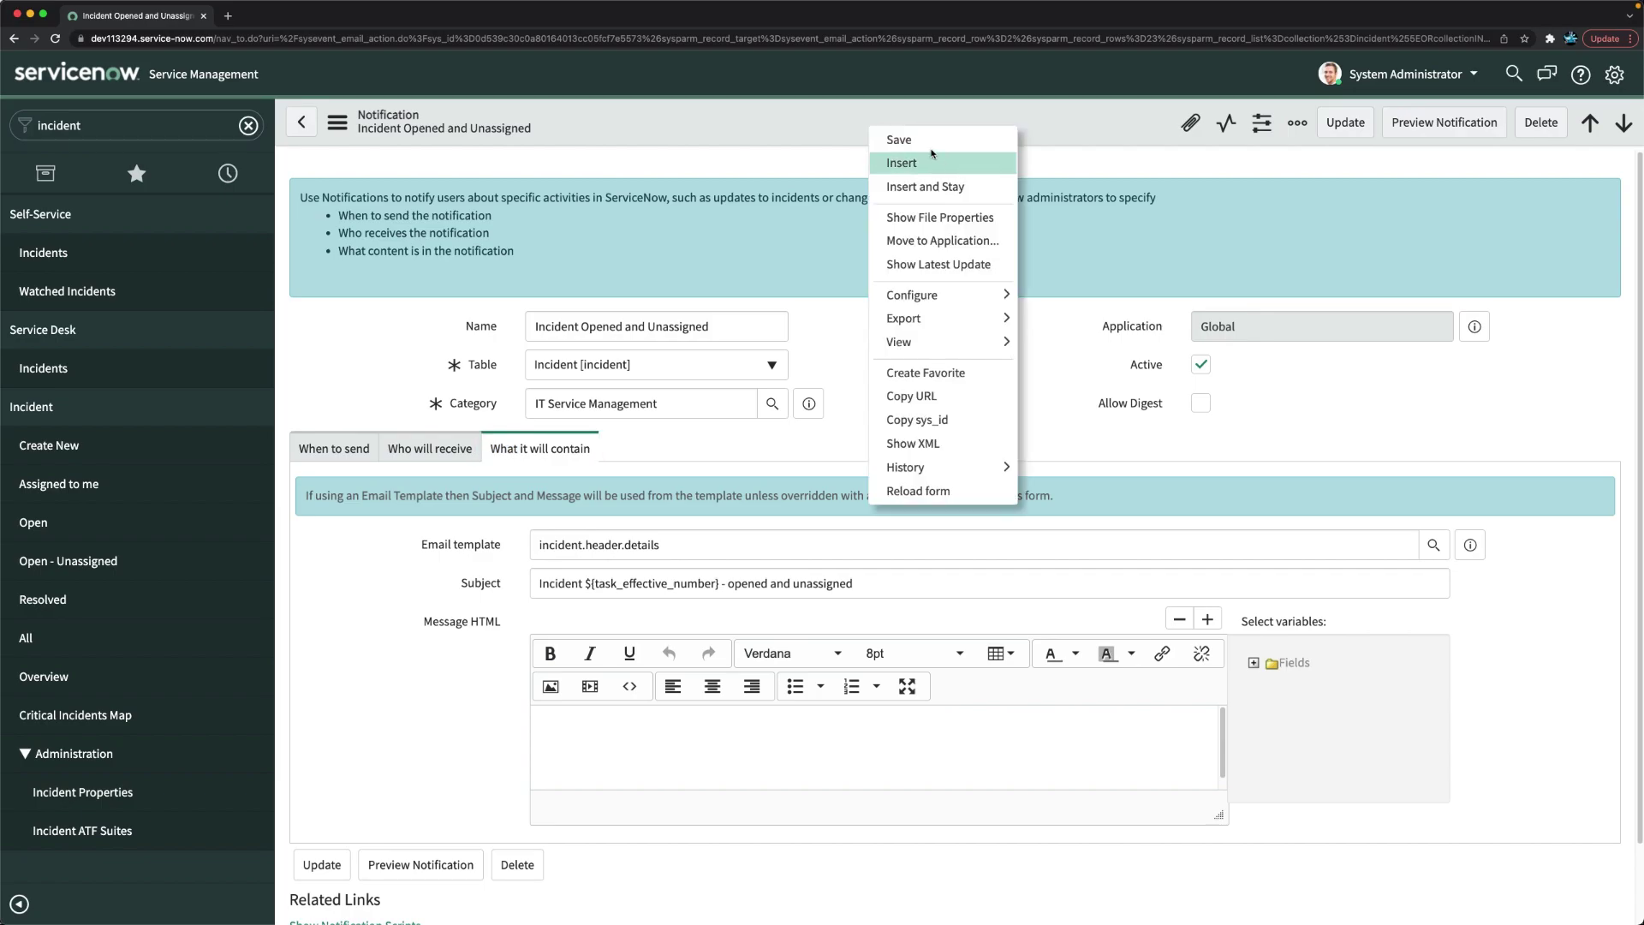
left_click(824, 133)
right_click(835, 129)
left_click(874, 140)
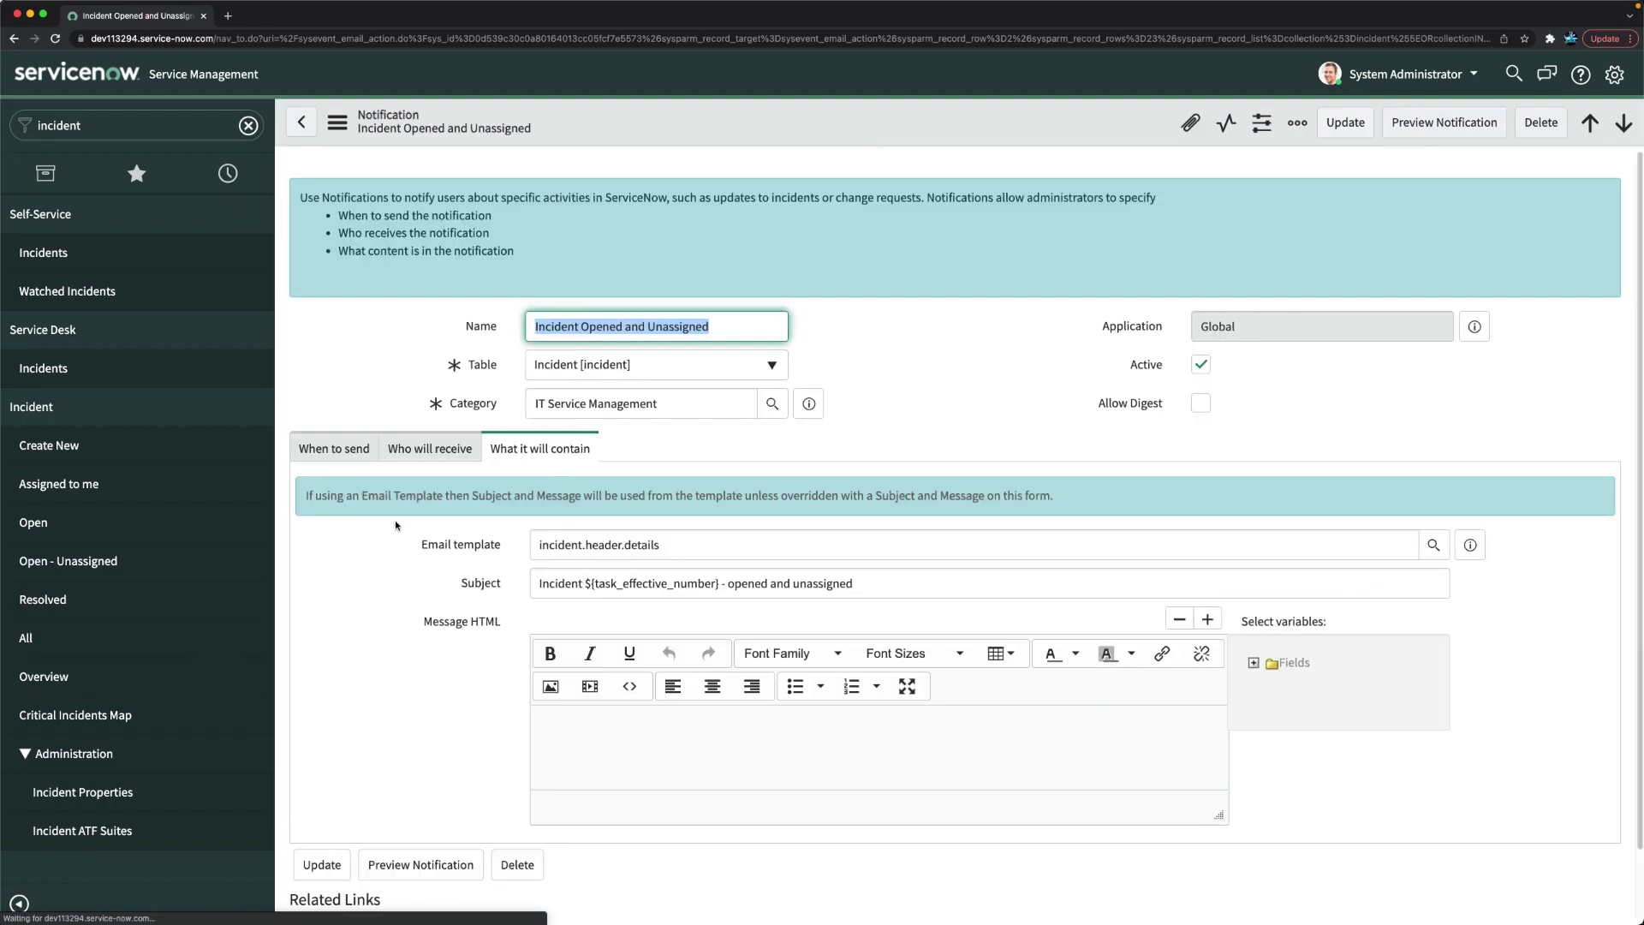
Start a new incident in its own tab and set the caller to a recently used user
left_click(49, 446, "super")
left_click(292, 19)
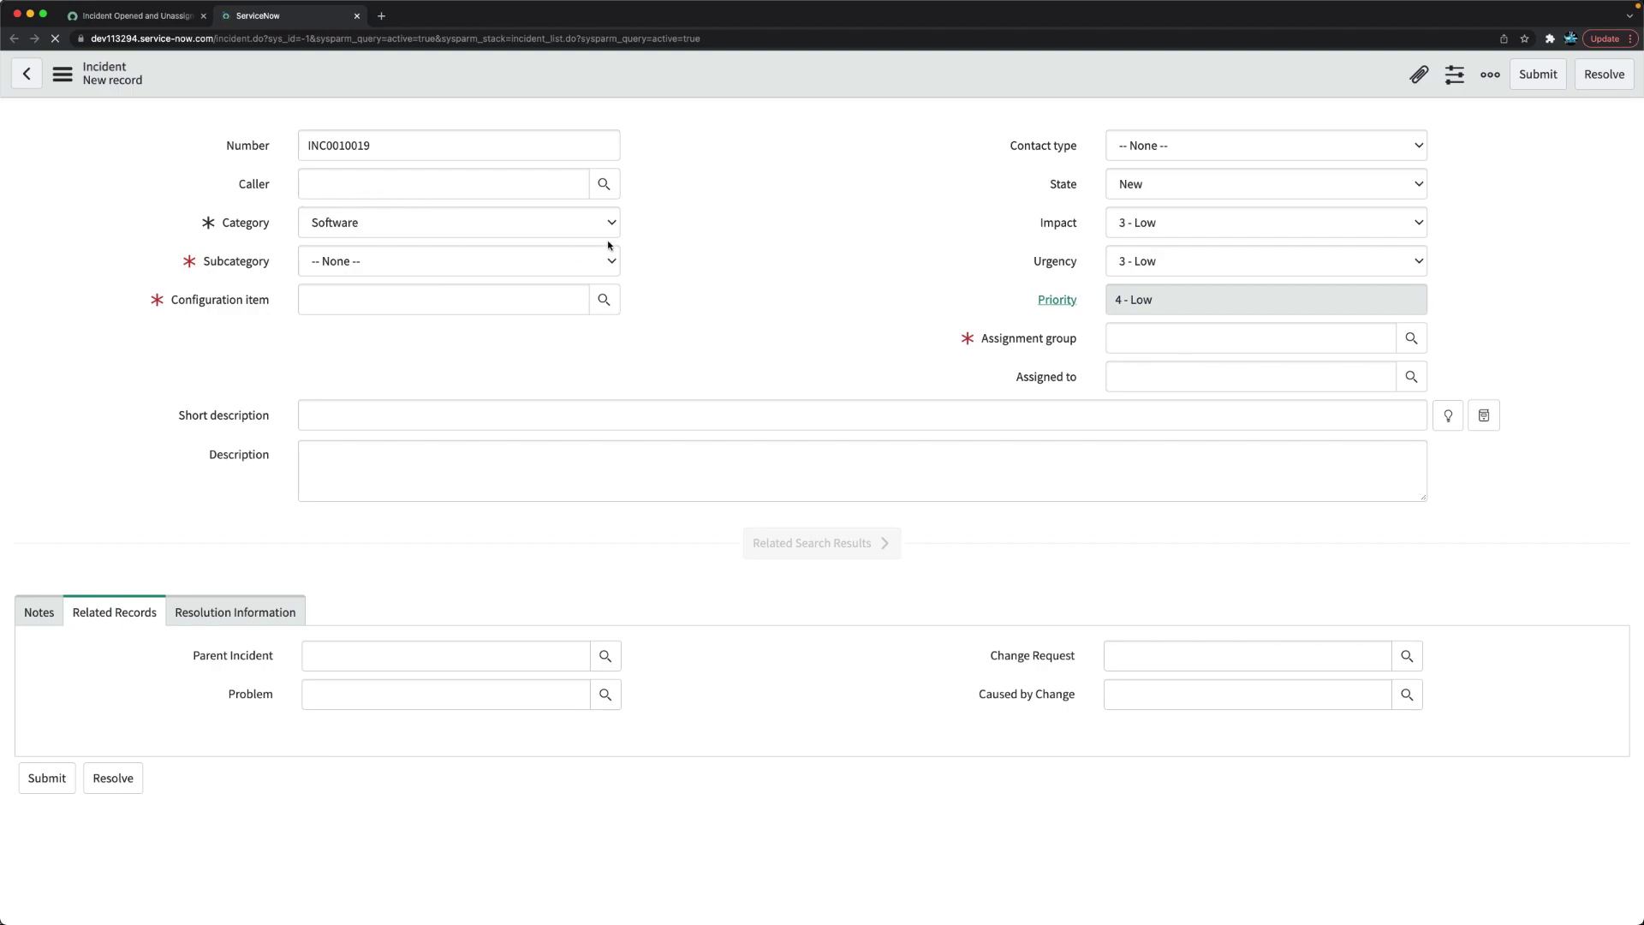
left_click(157, 19)
left_click(261, 15)
left_click(357, 189)
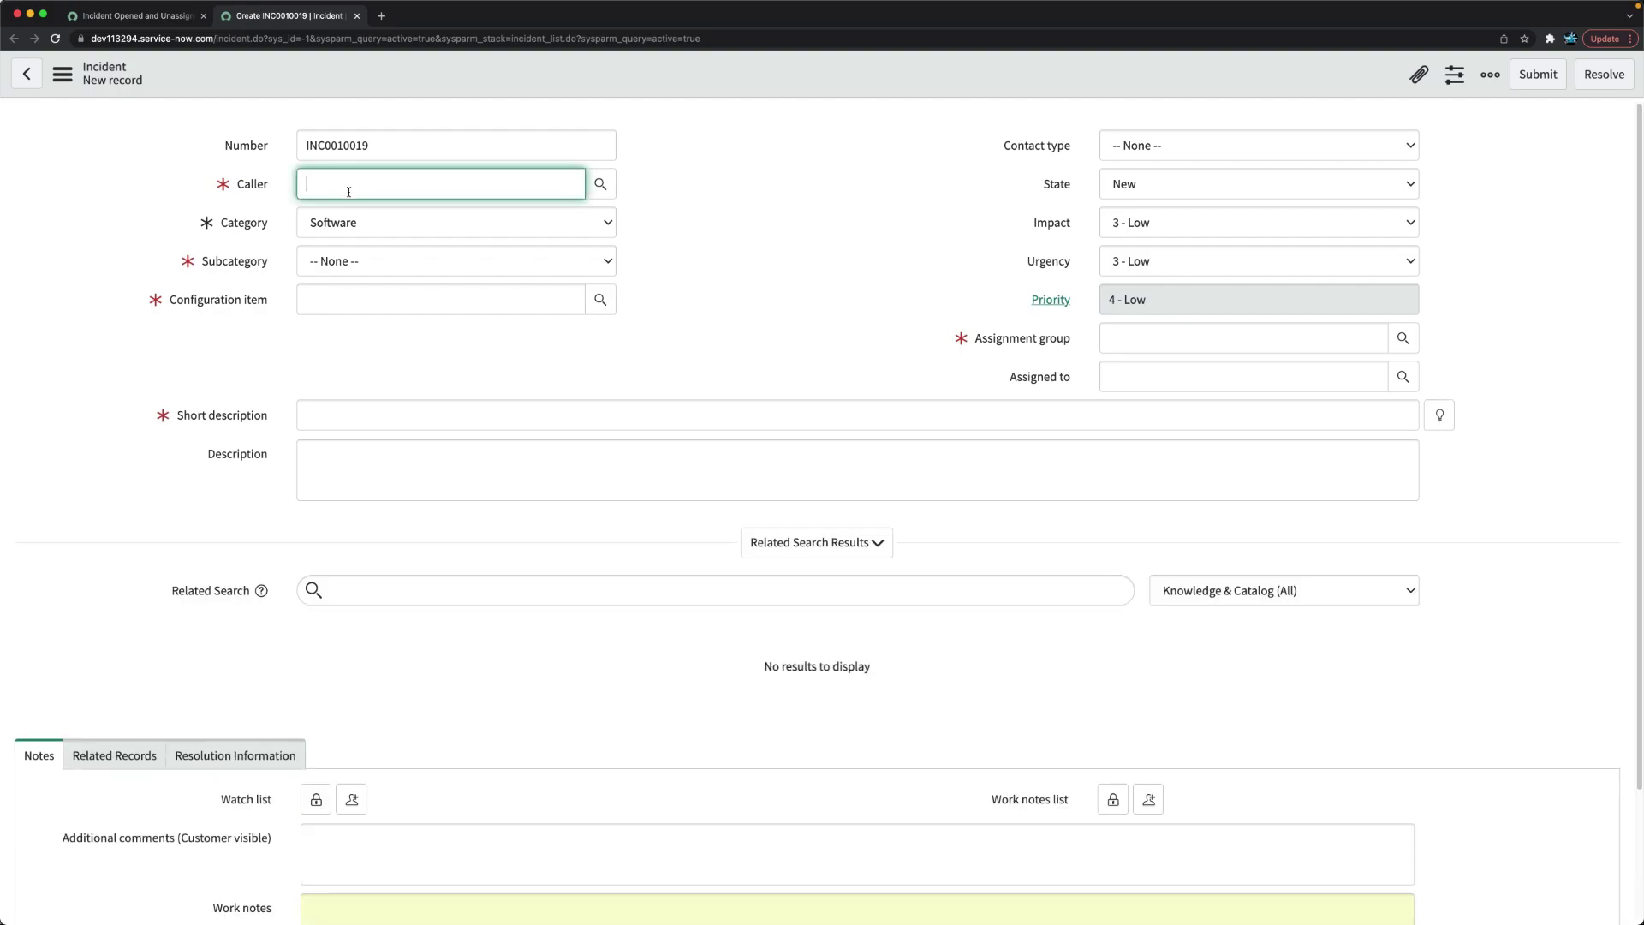
left_click(582, 188)
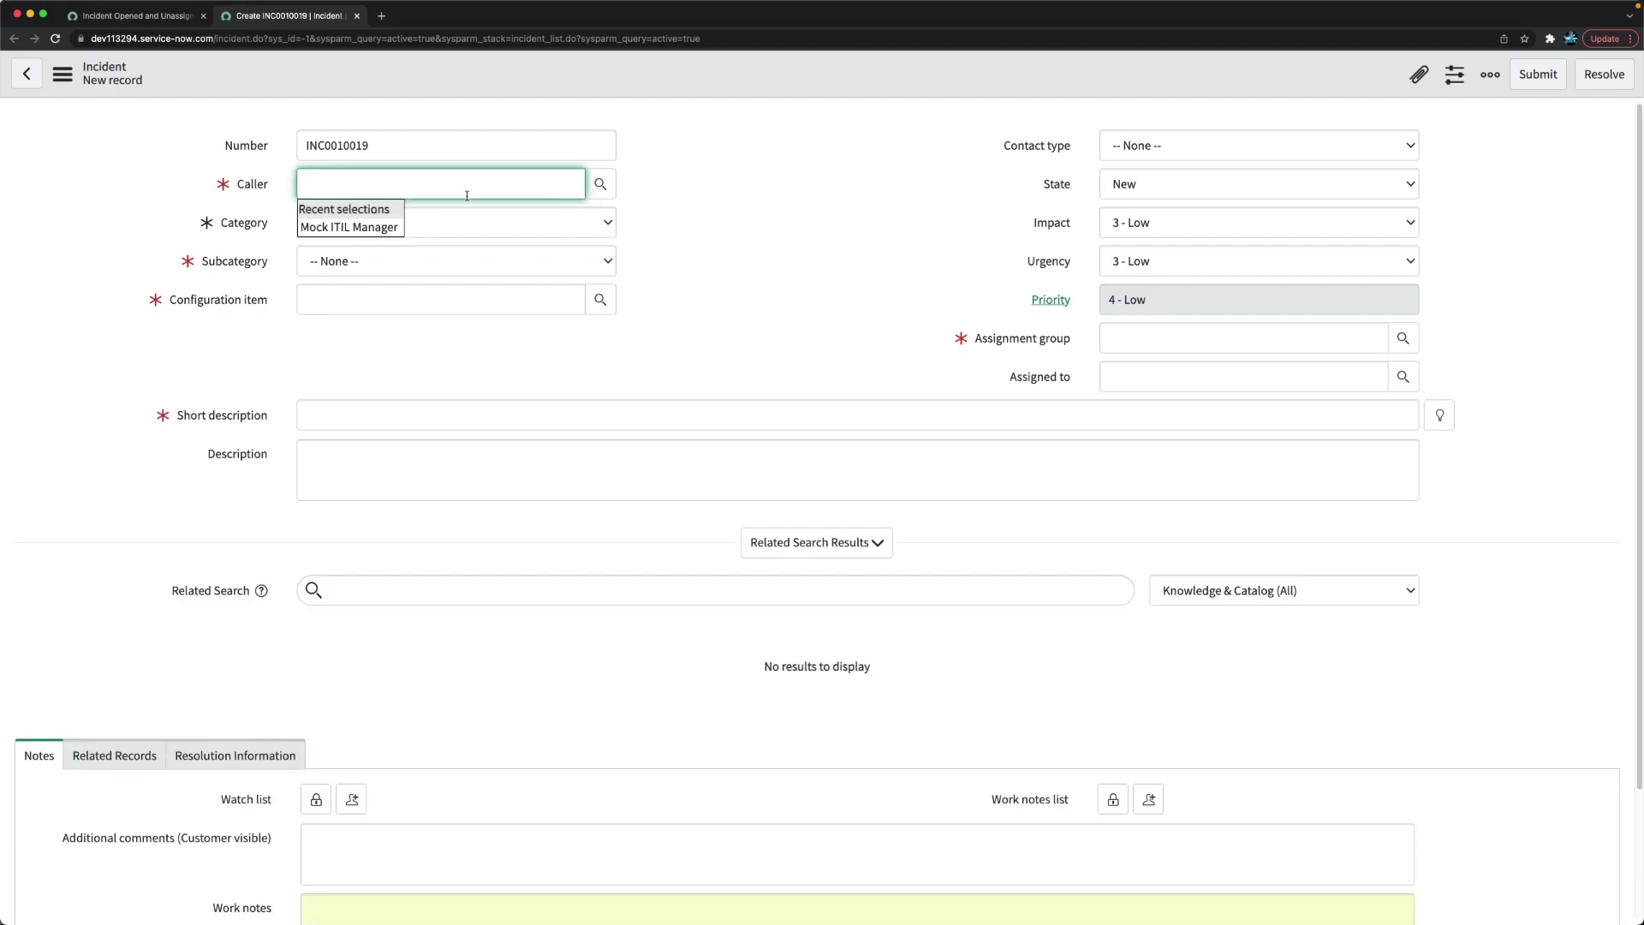
left_click(341, 226)
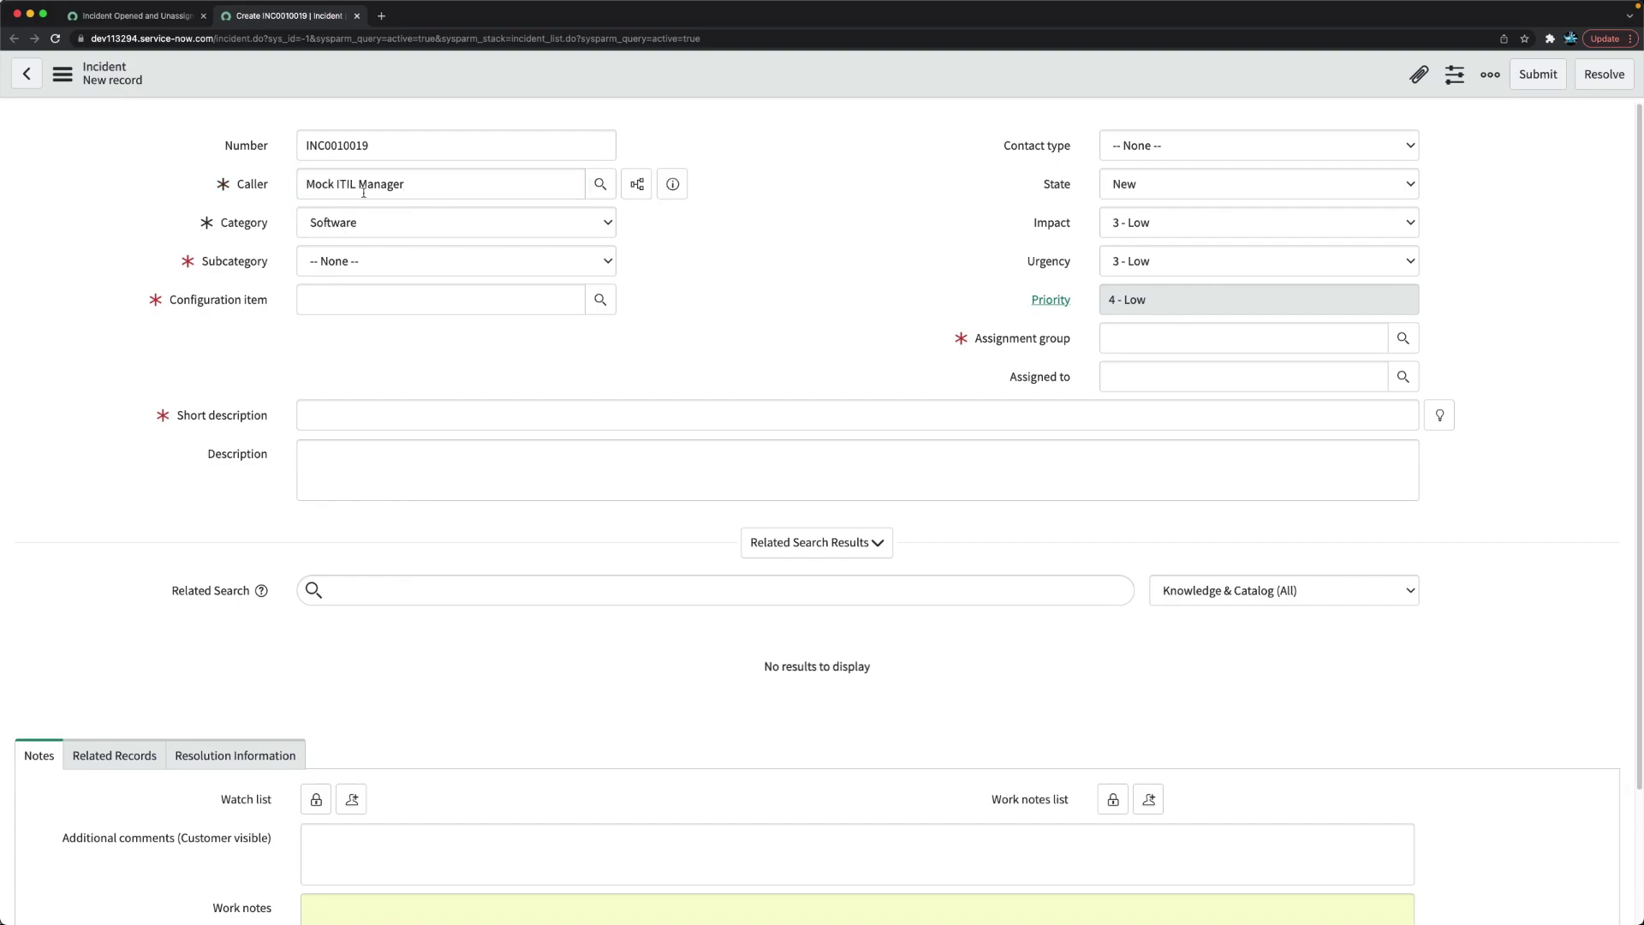
Set subcategory Email, configuration item IP-Router-3, short description 'Test for notification', and save
left_click(349, 261)
left_click(333, 280)
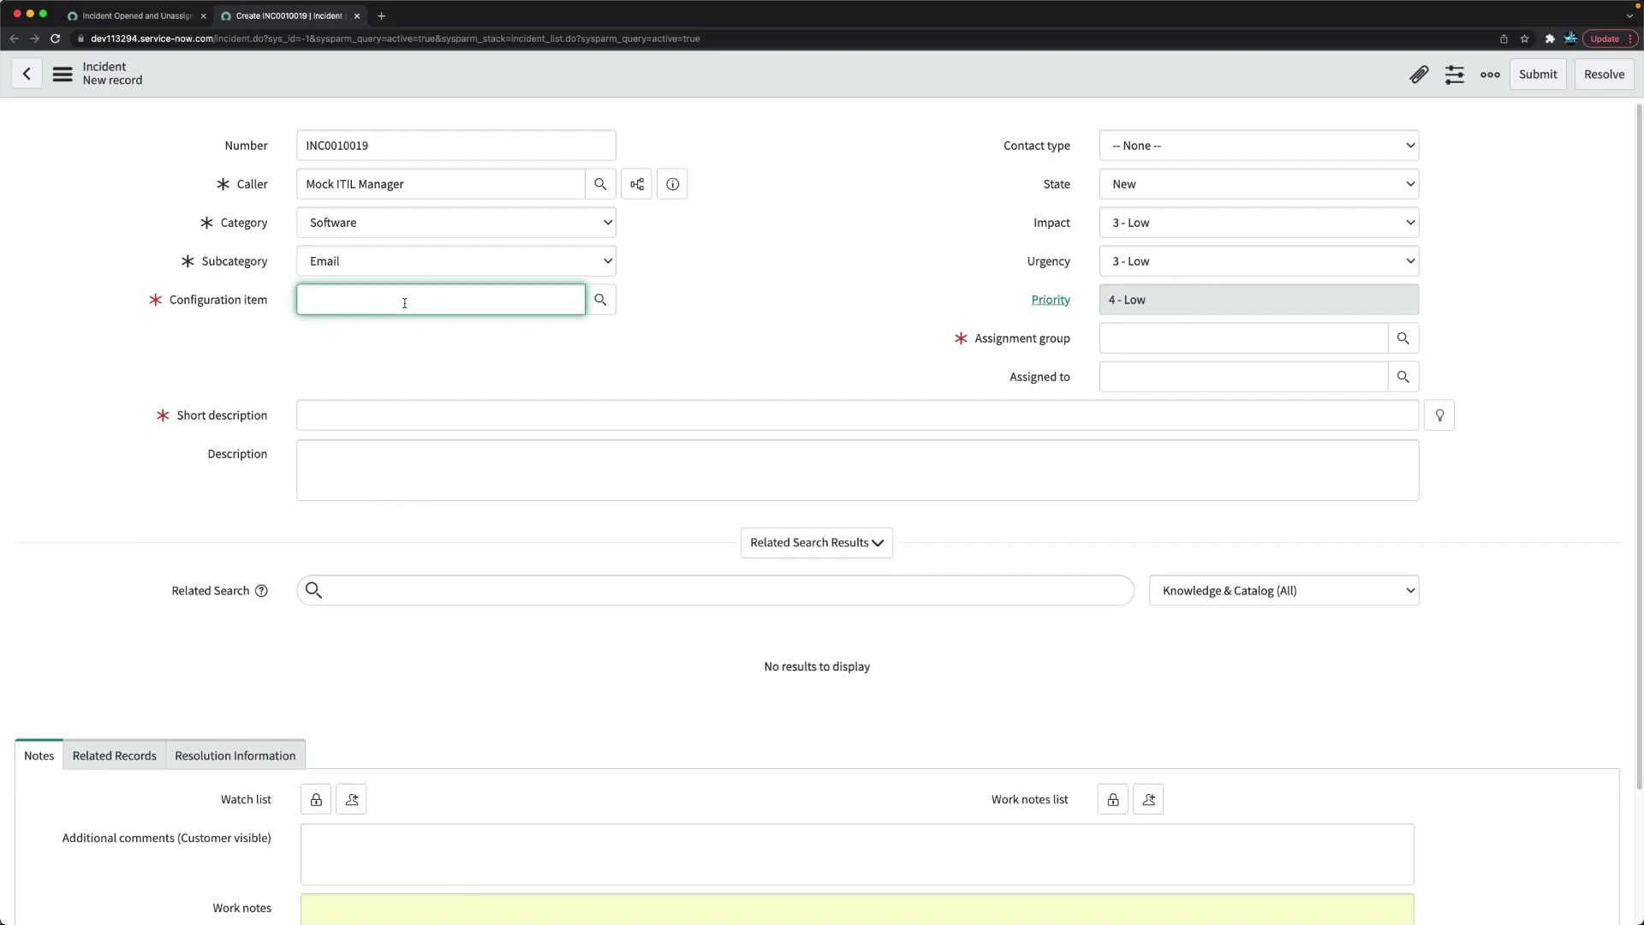
left_click(351, 358)
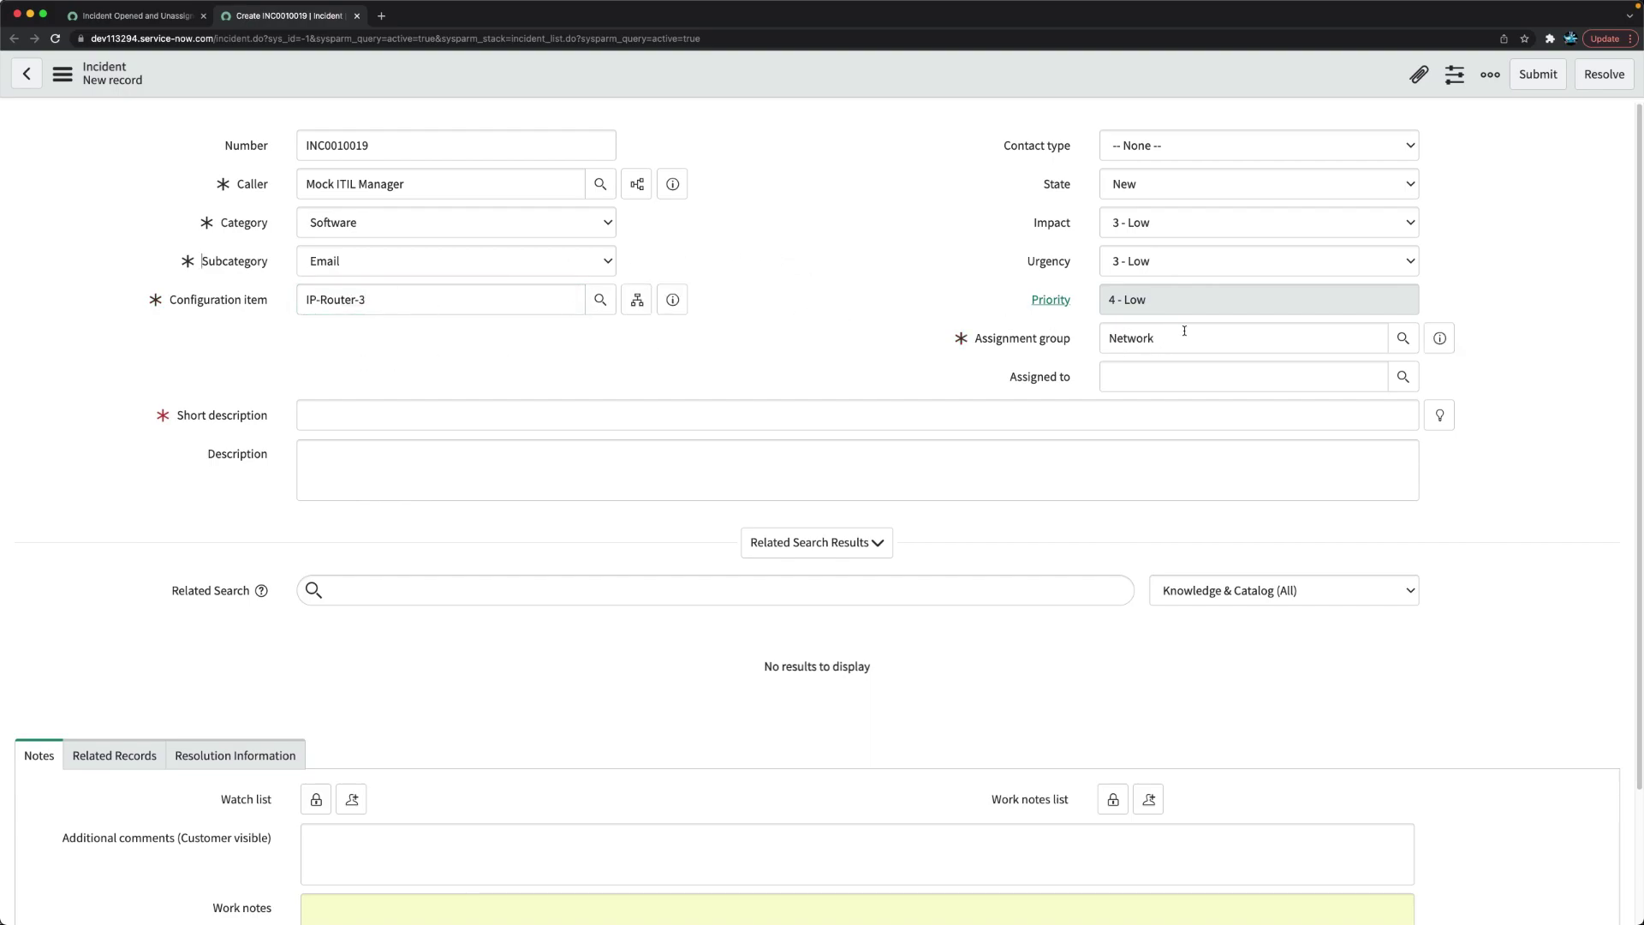
left_click(344, 419)
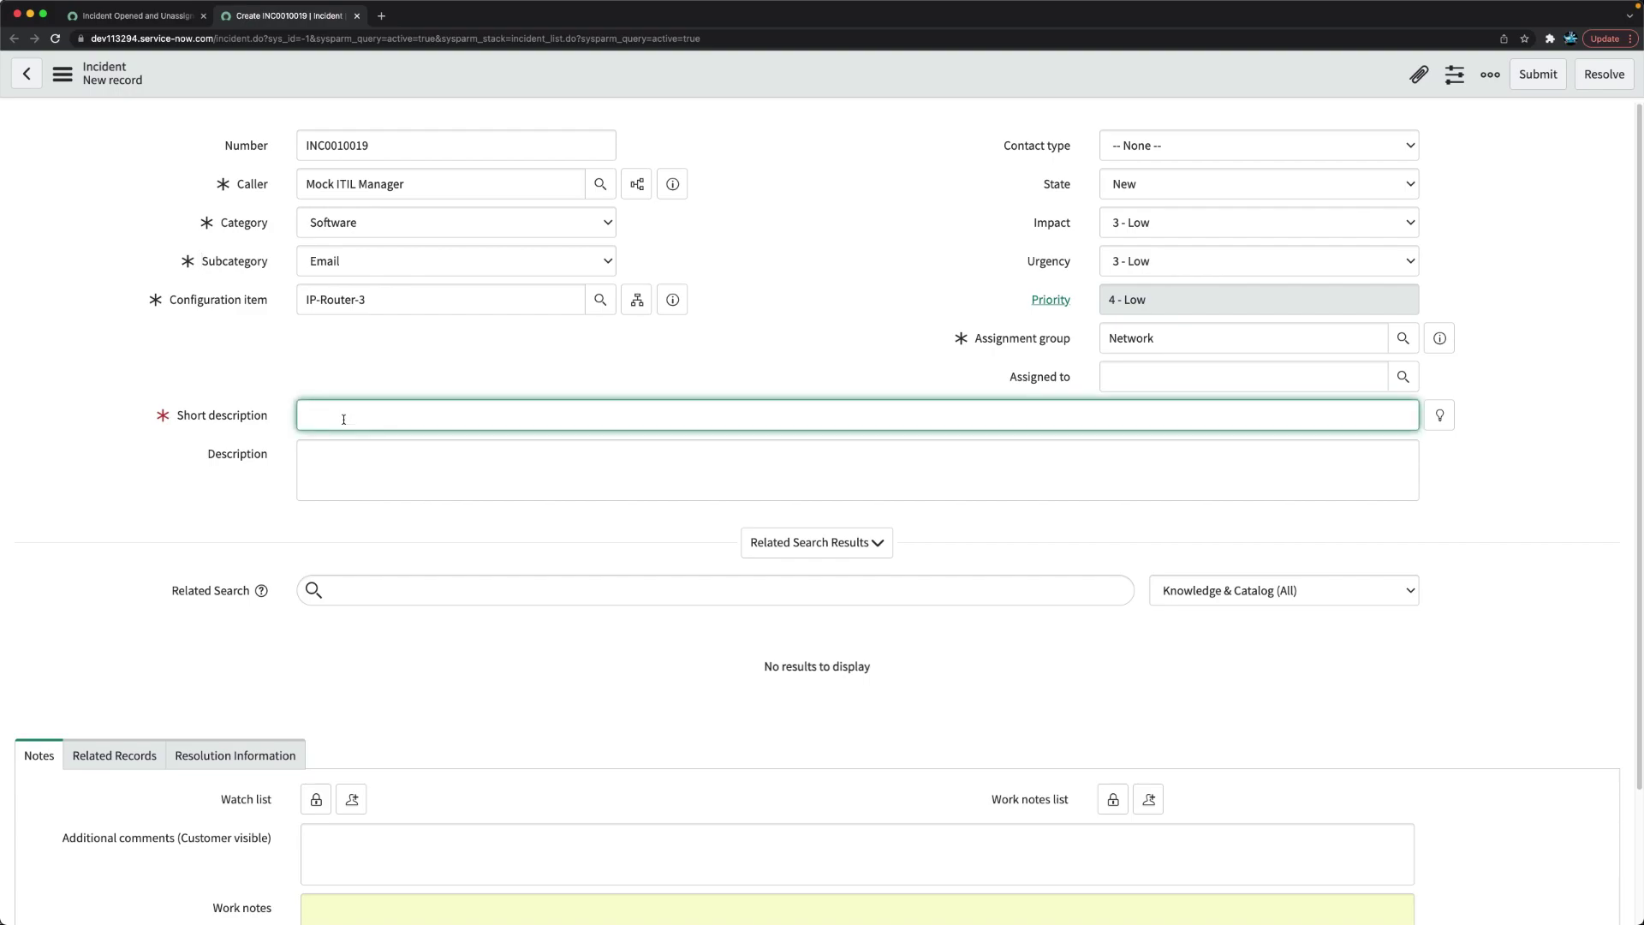
type("Test for notifixcation")
left_click(781, 262)
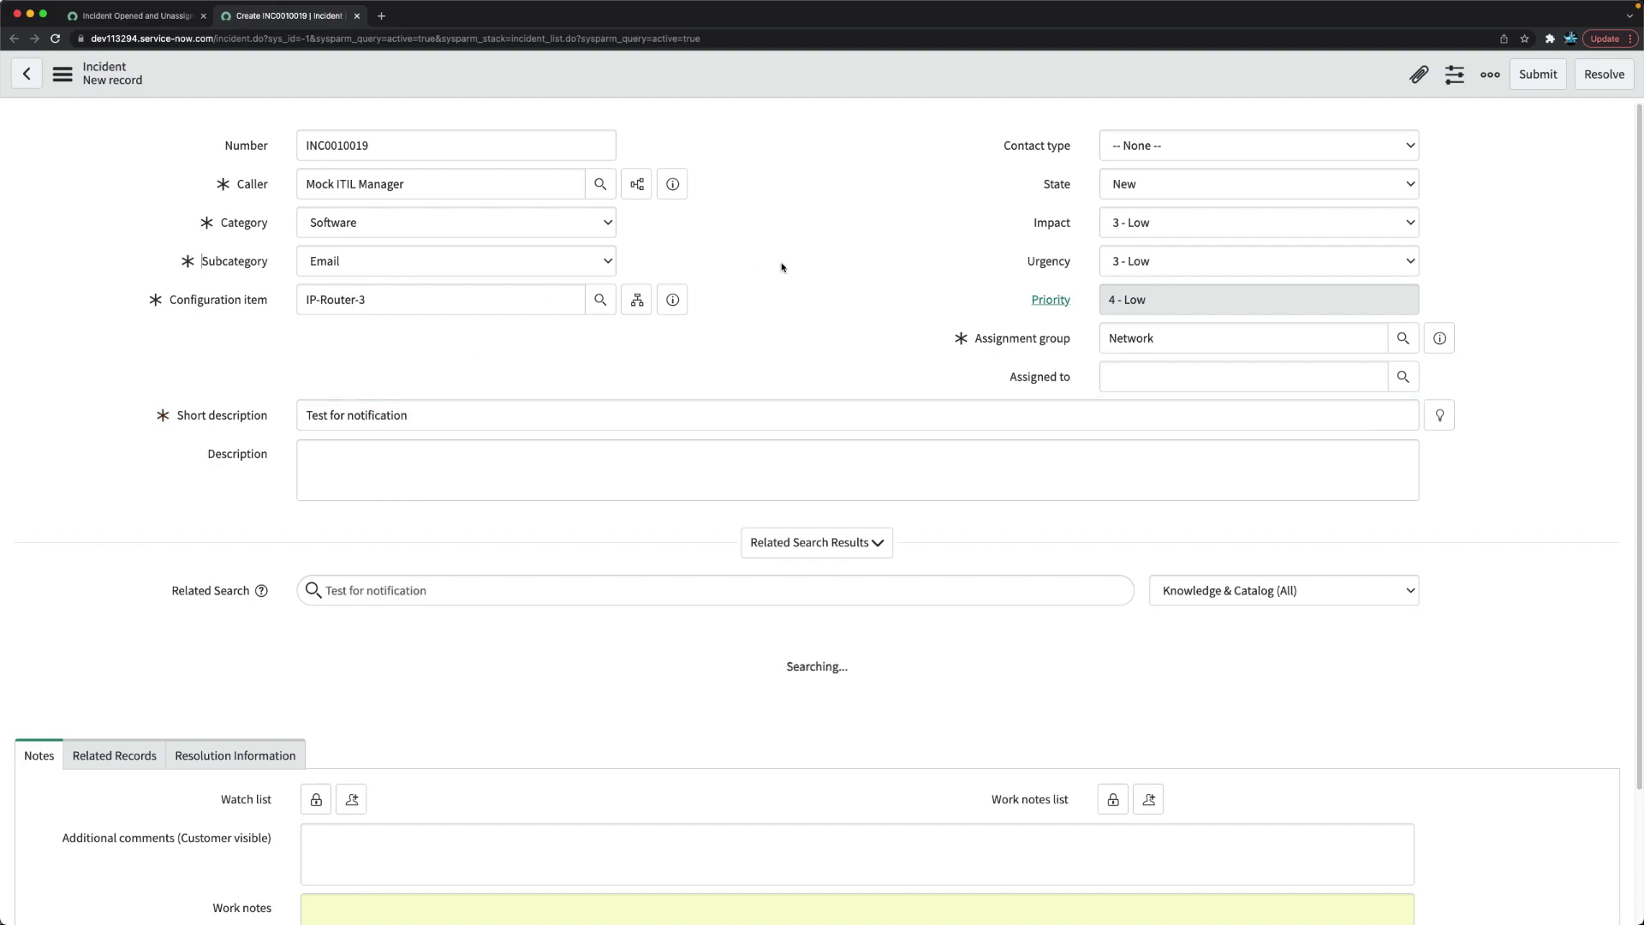
right_click(773, 80)
left_click(821, 89)
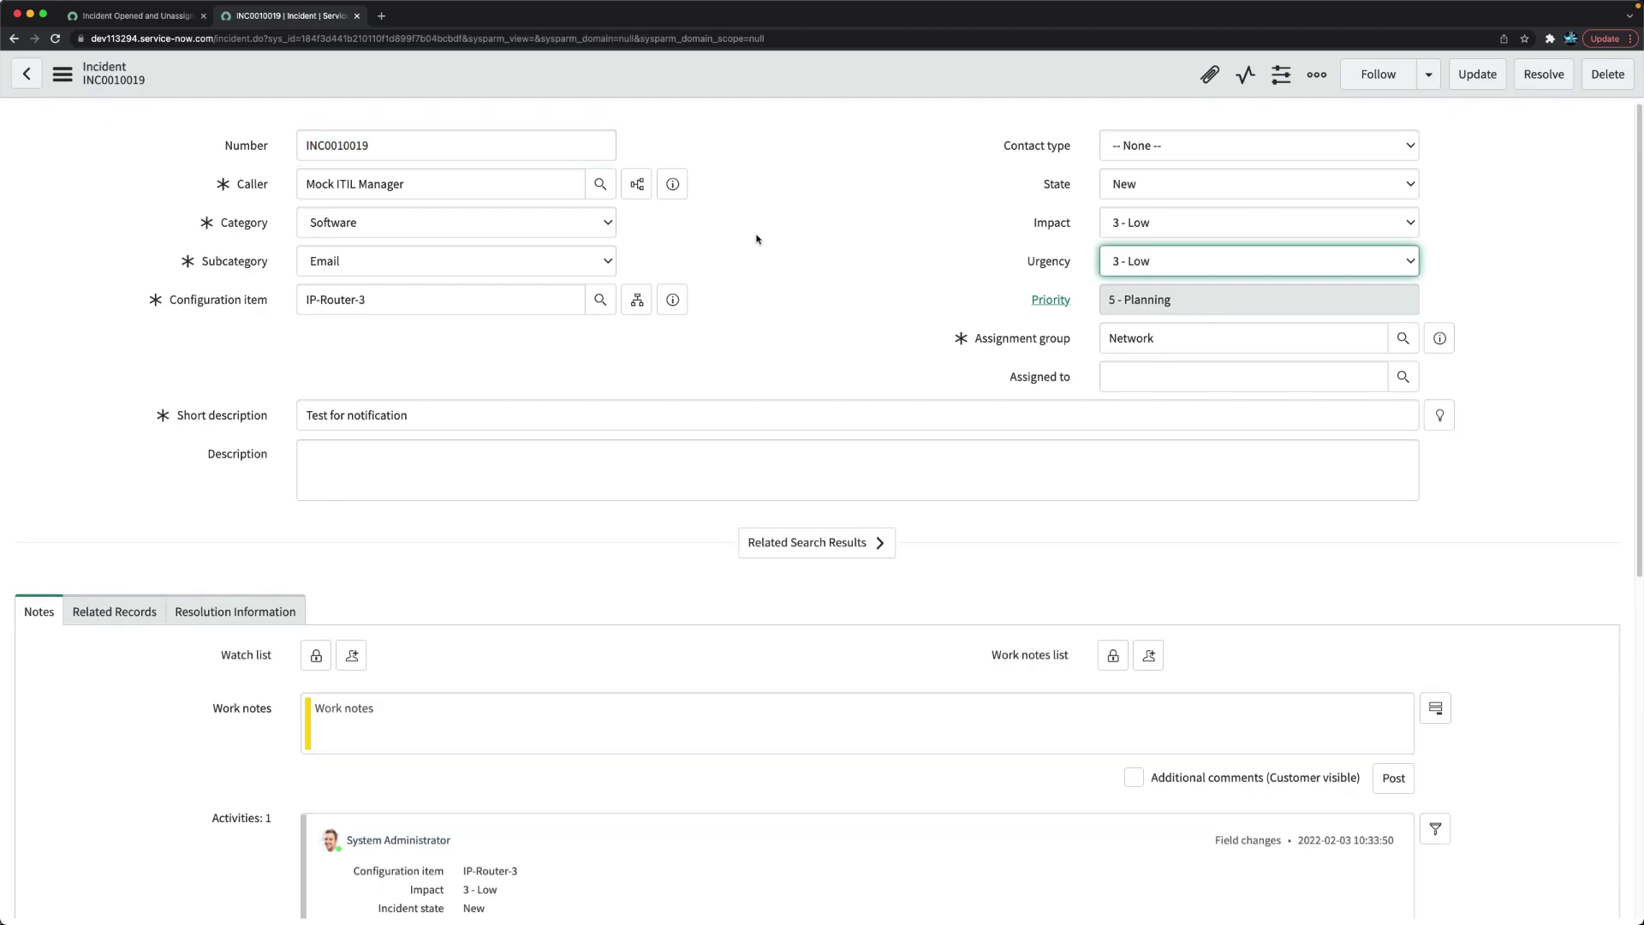
Reload the saved INC0010019 incident form
right_click(733, 82)
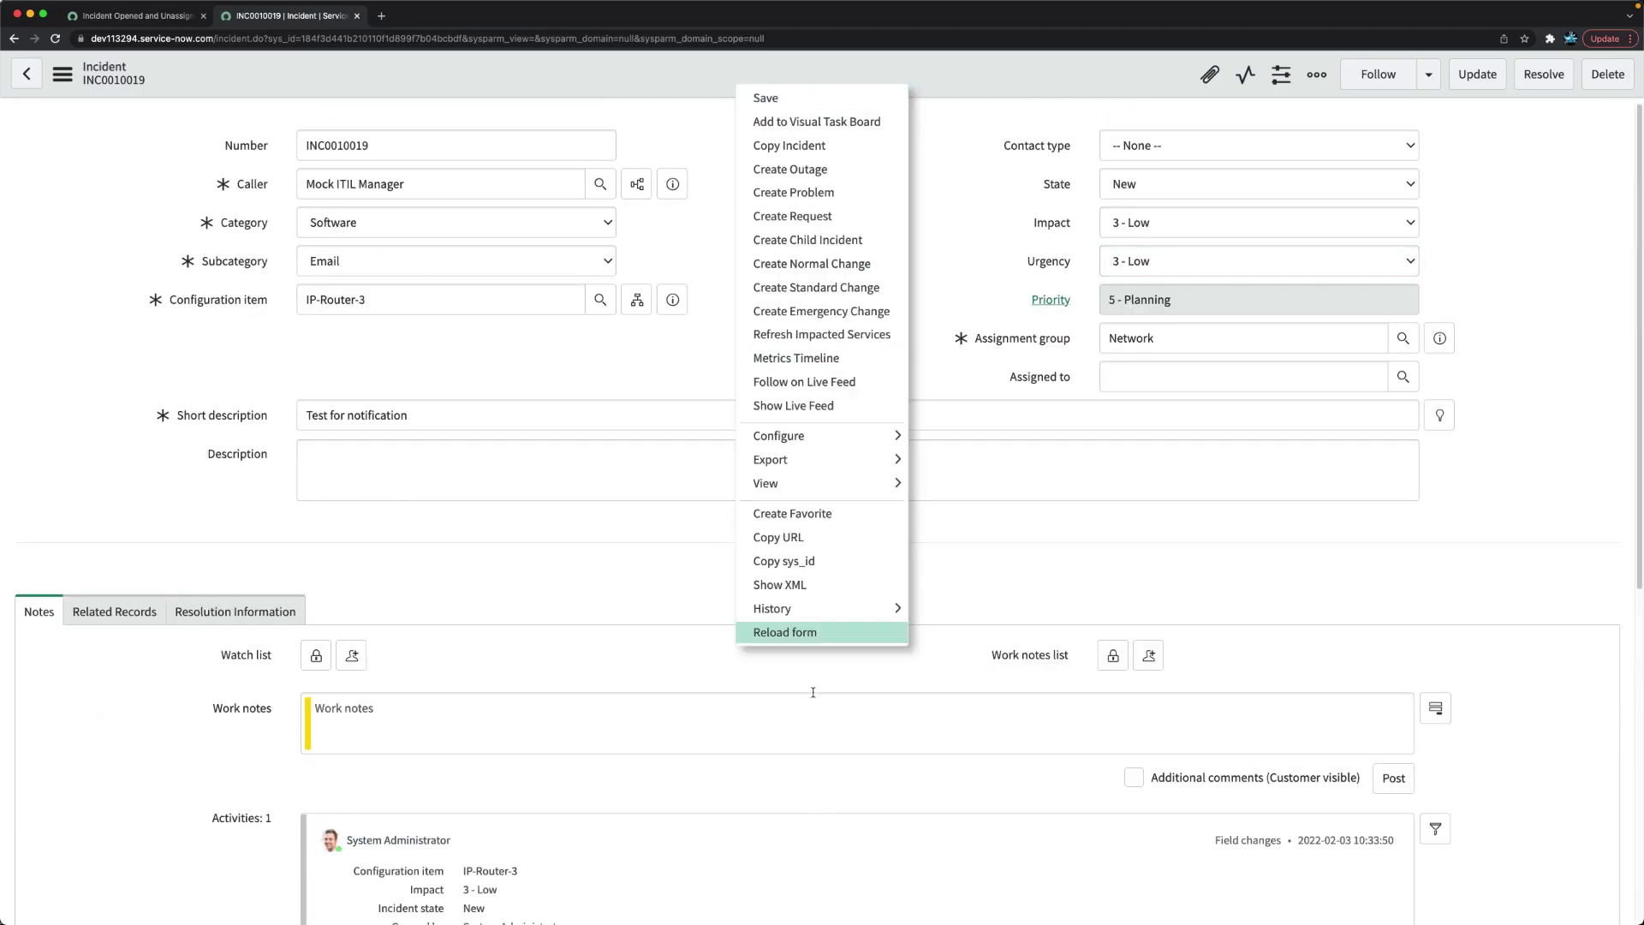
left_click(810, 639)
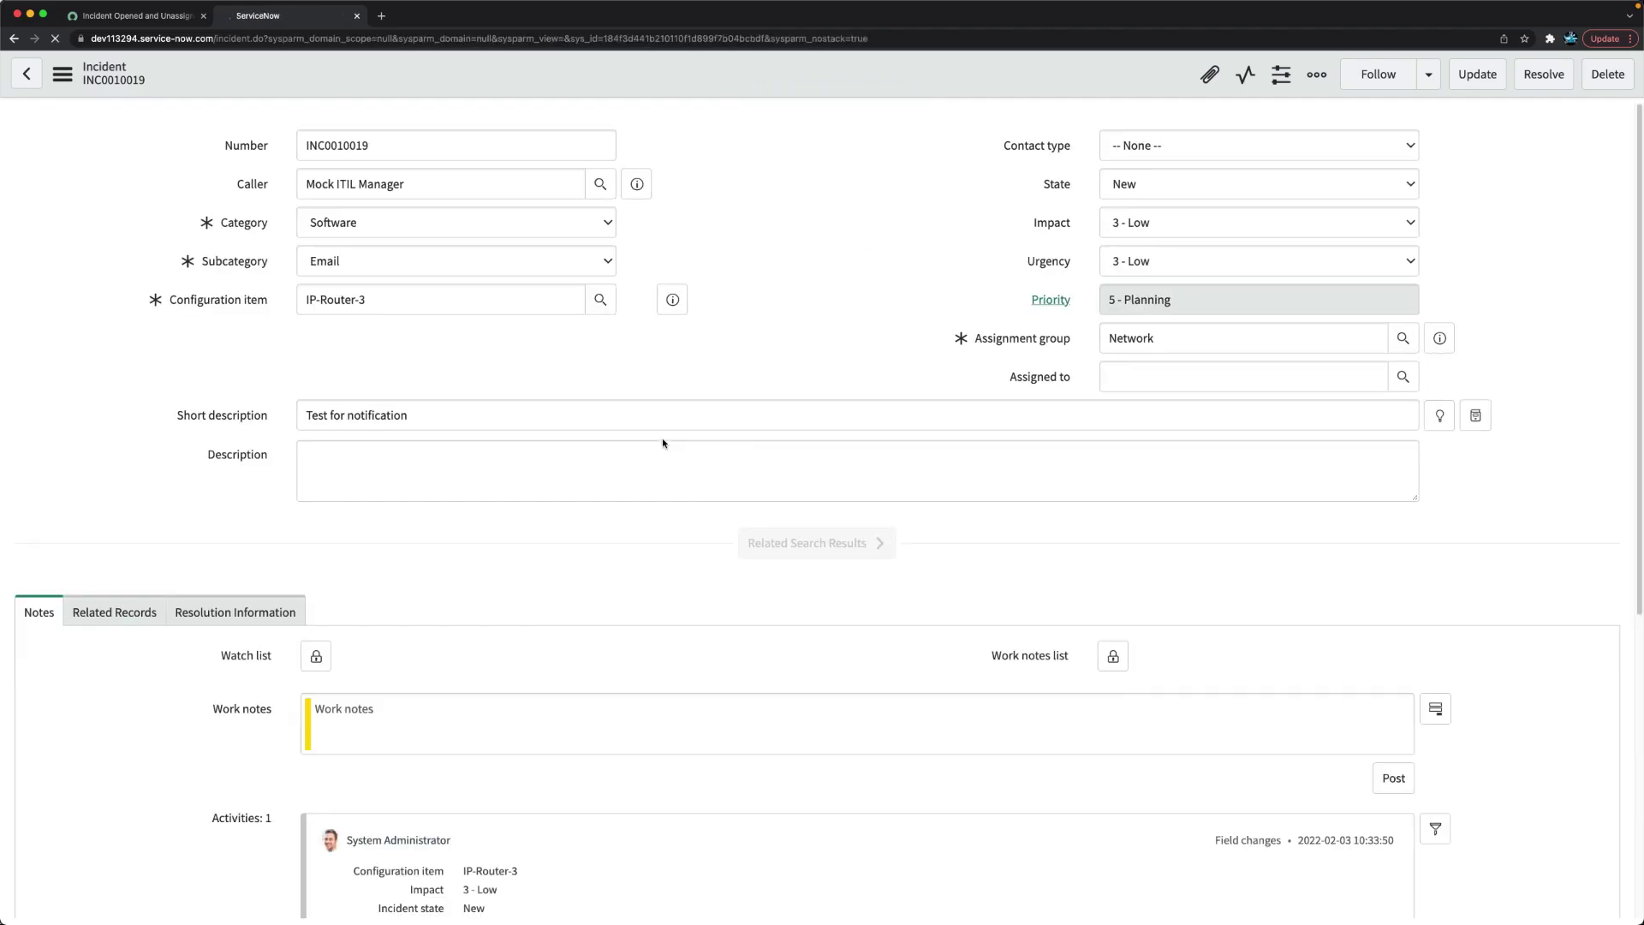
scroll(665, 536, "down", 5)
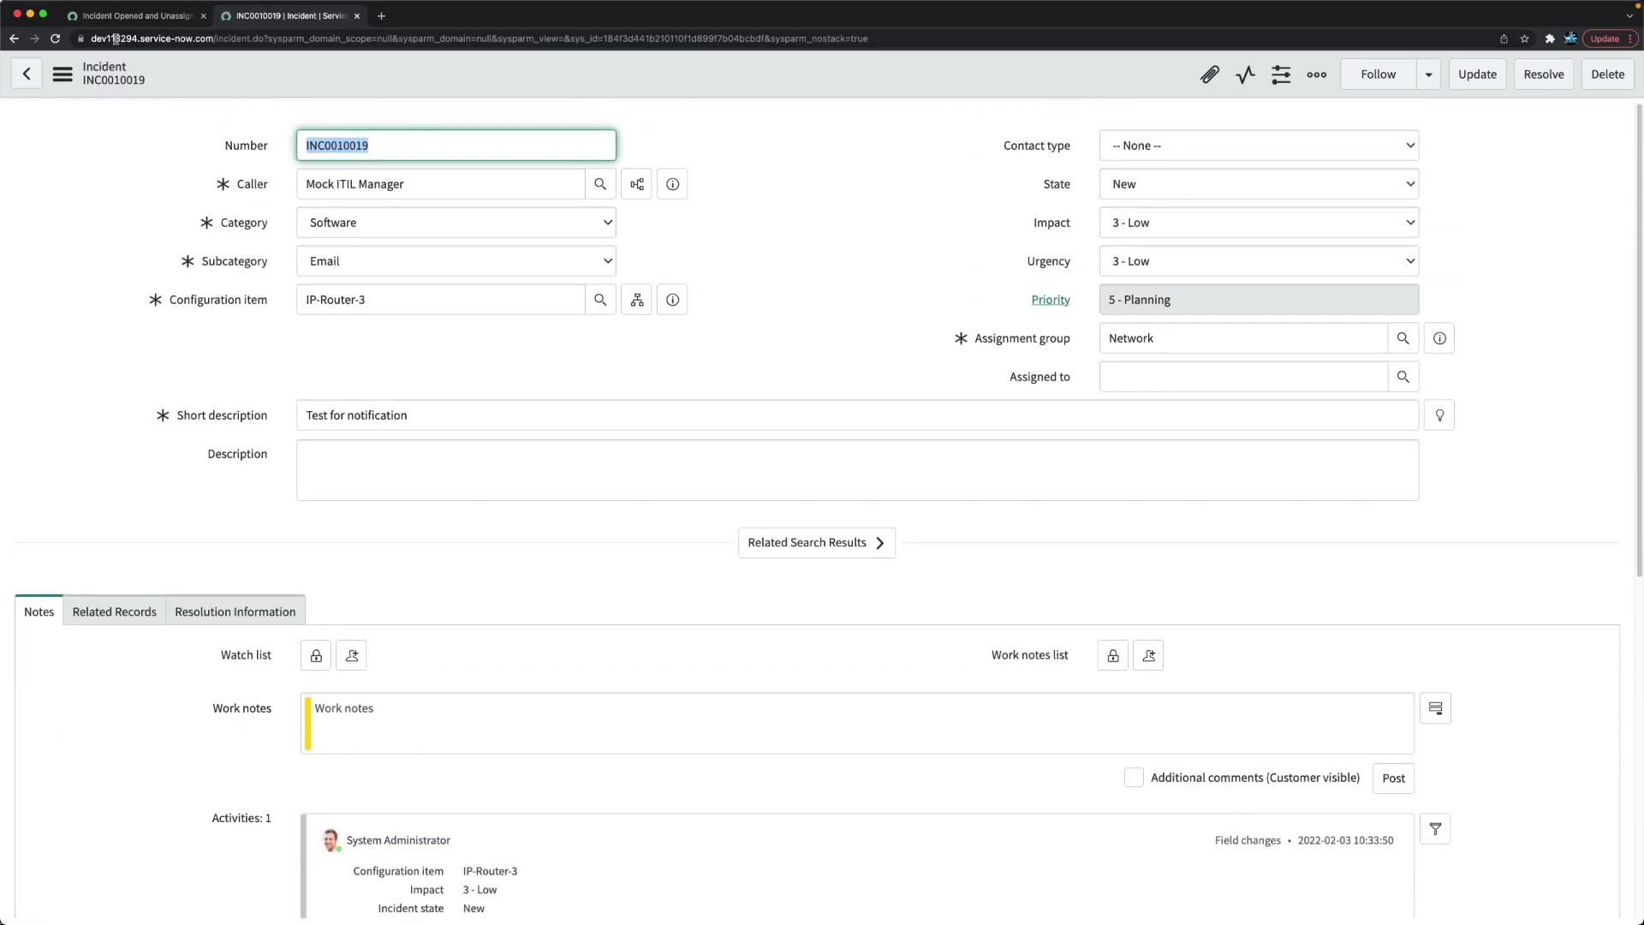
Filter the navigator for 'emails' and open System Logs > Emails in a new tab
left_click(137, 15)
left_click(93, 129)
type("email")
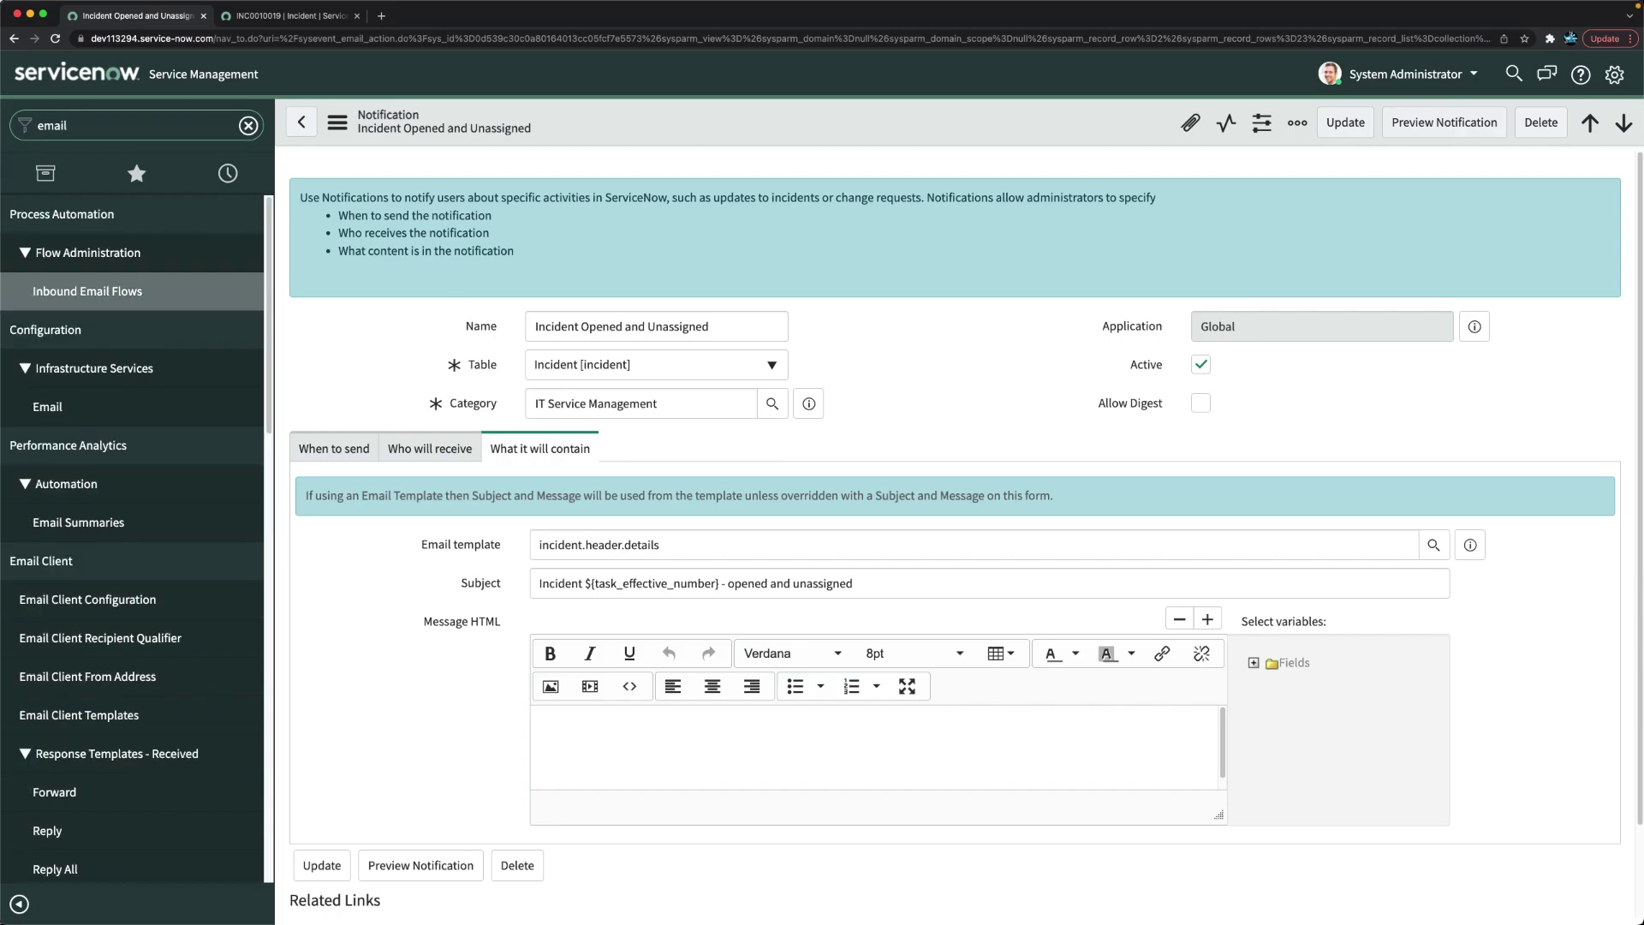
type("s")
left_click(37, 257, "super")
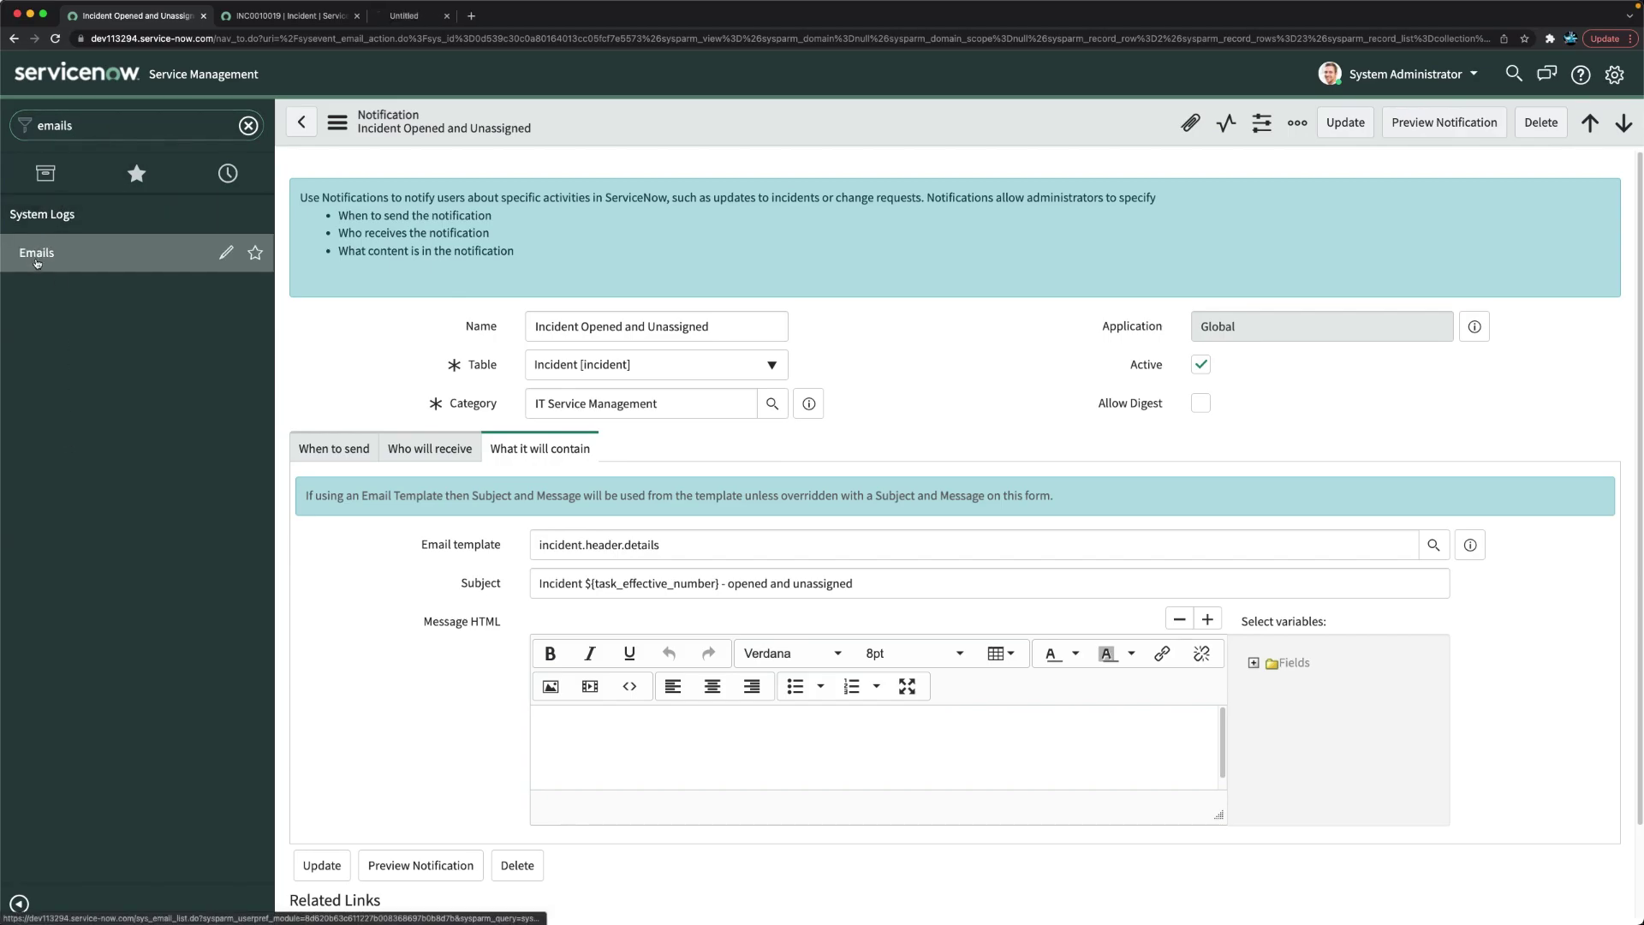
left_click(428, 15)
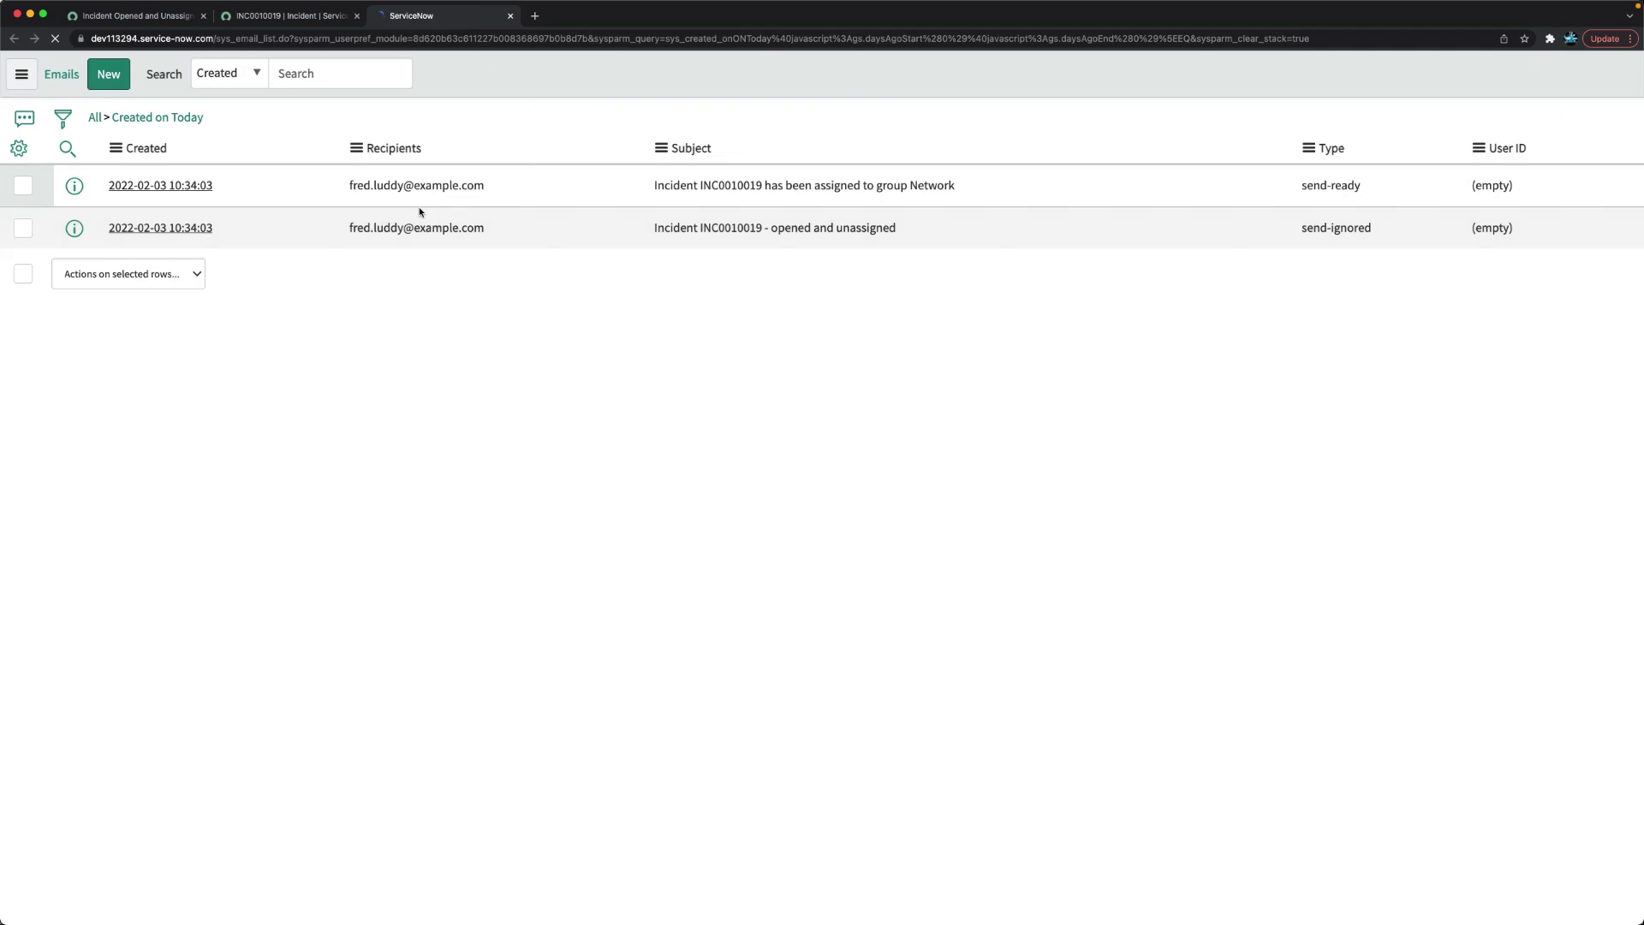
Sort today's emails by Created and open the INC0010019 'opened and unassigned' email
left_click(156, 155)
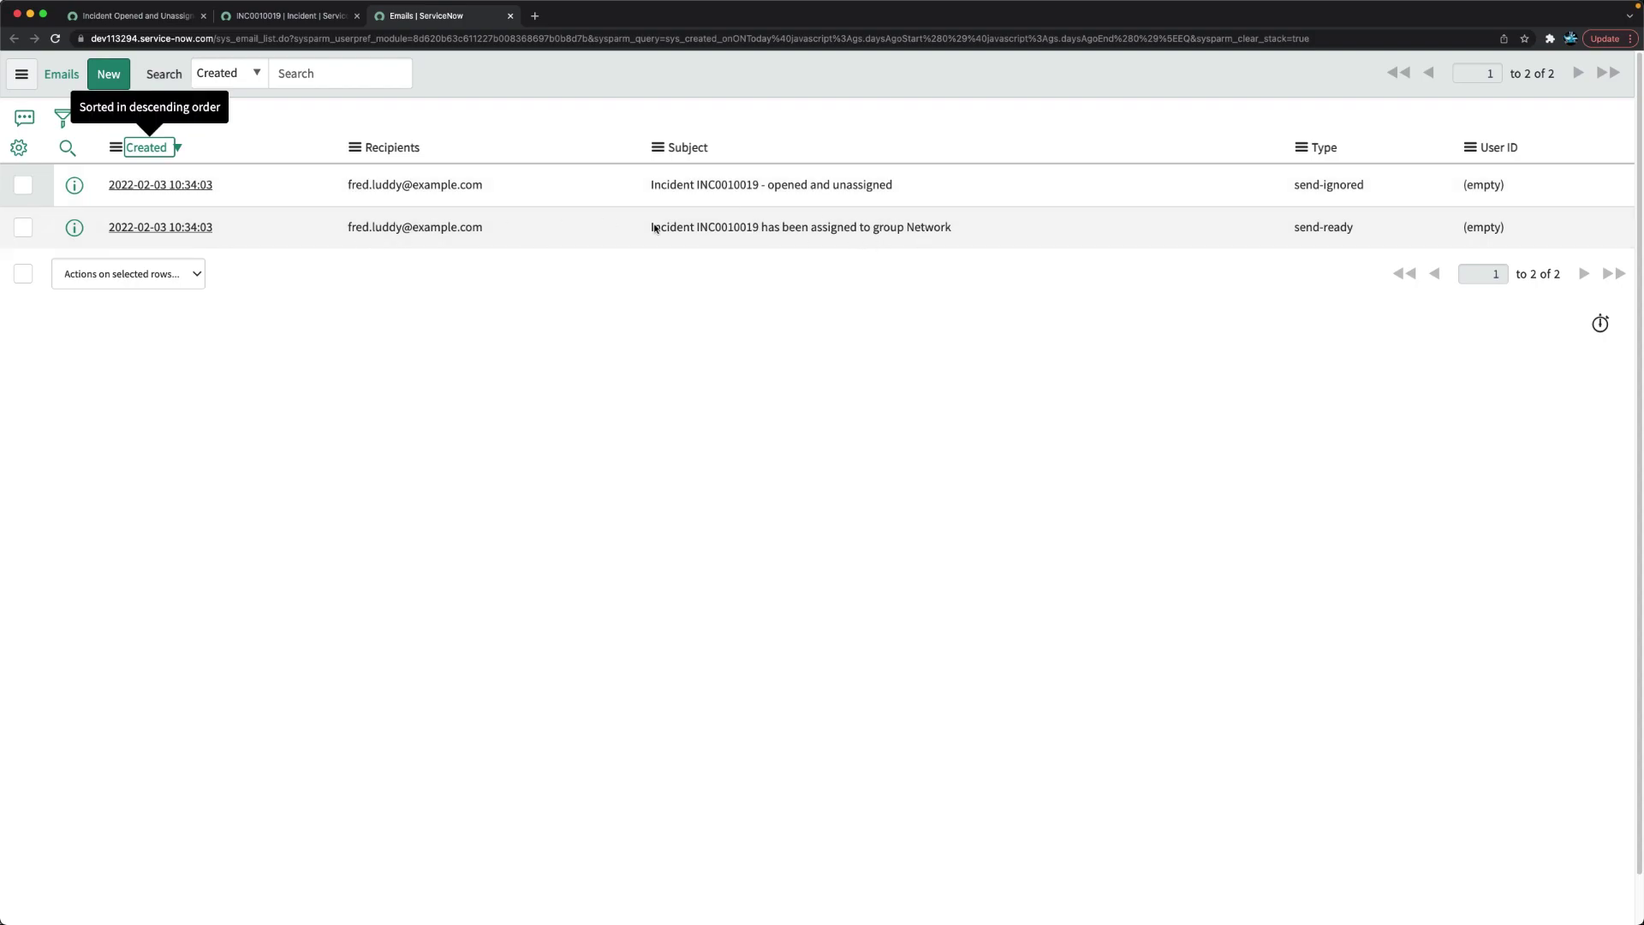
left_click(183, 229)
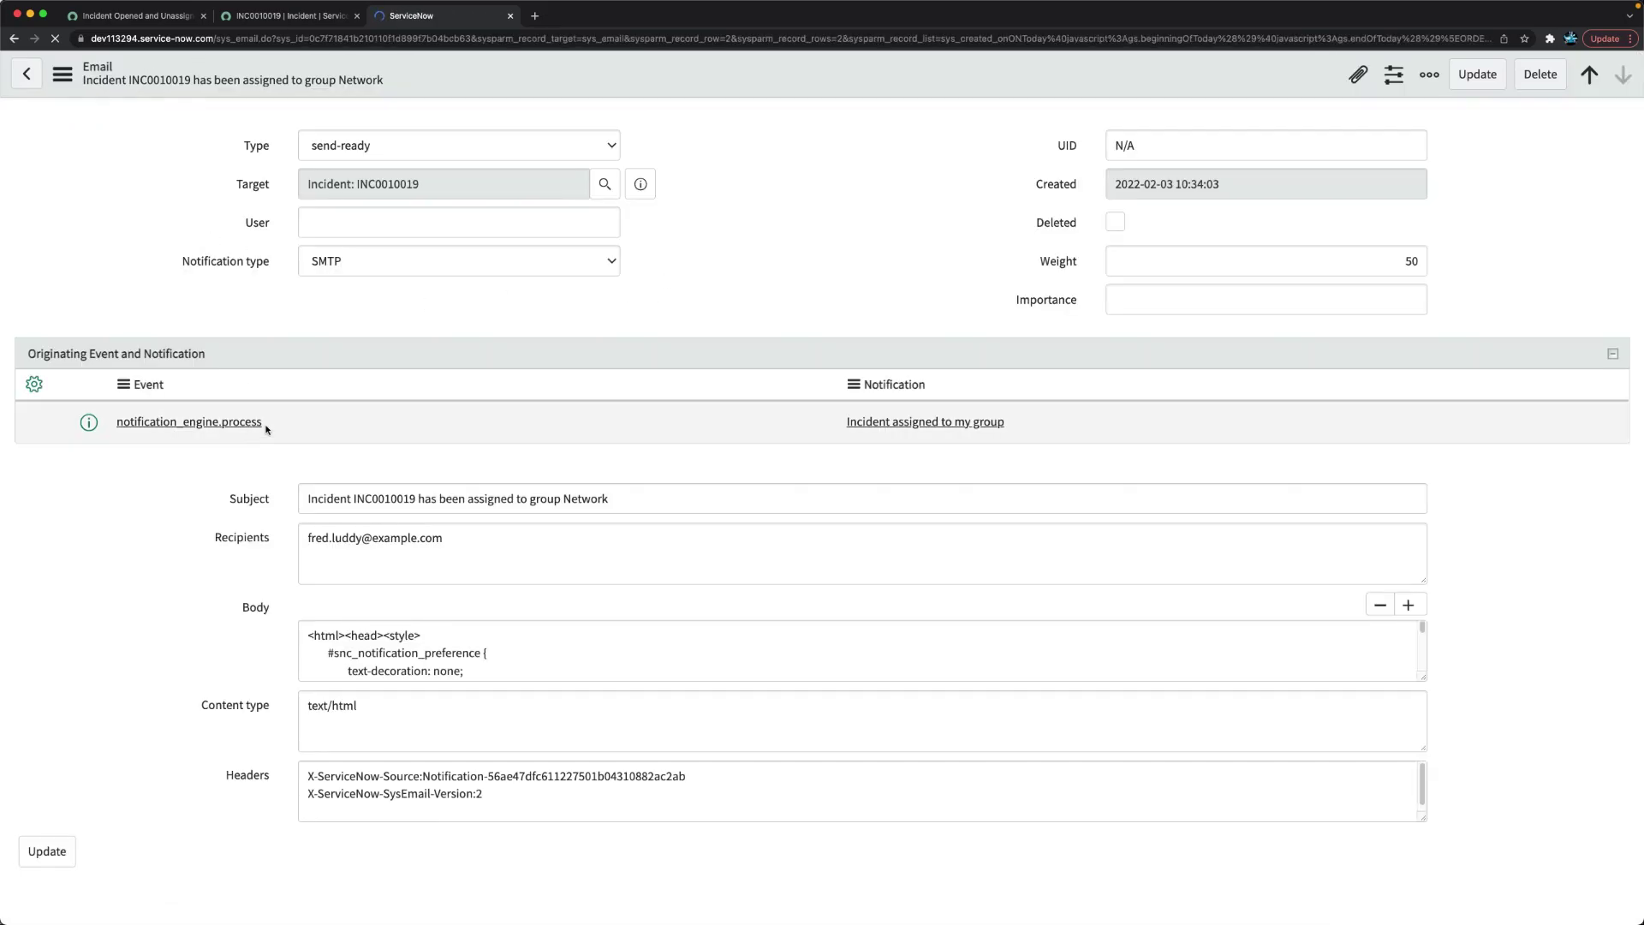
left_click(12, 40)
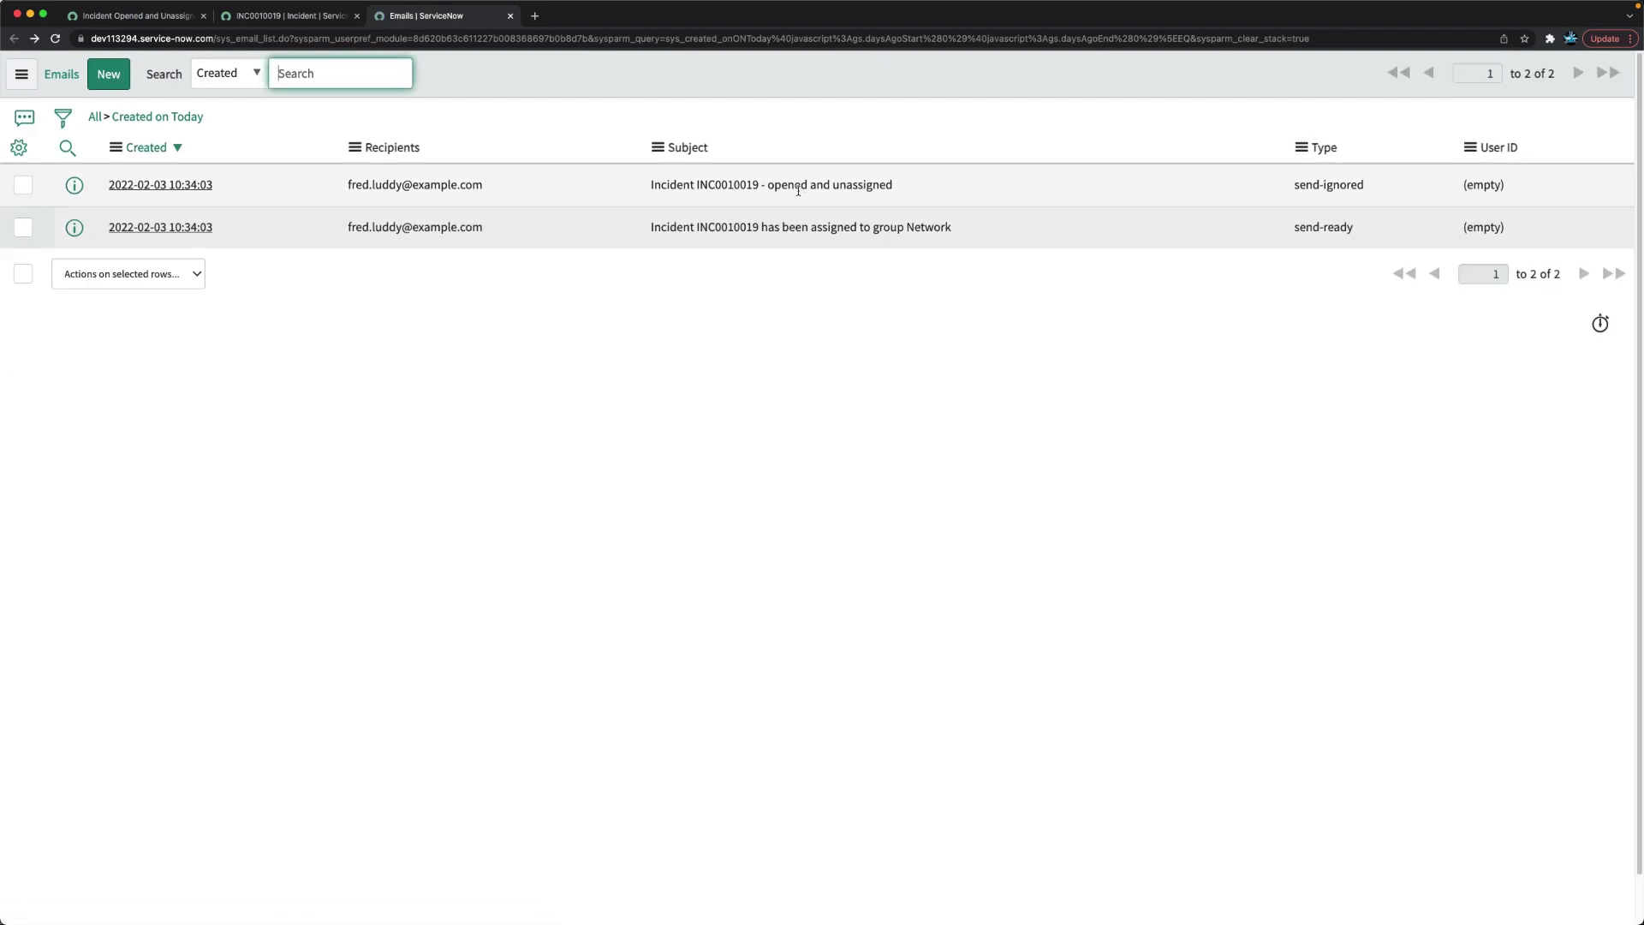
left_click(168, 187)
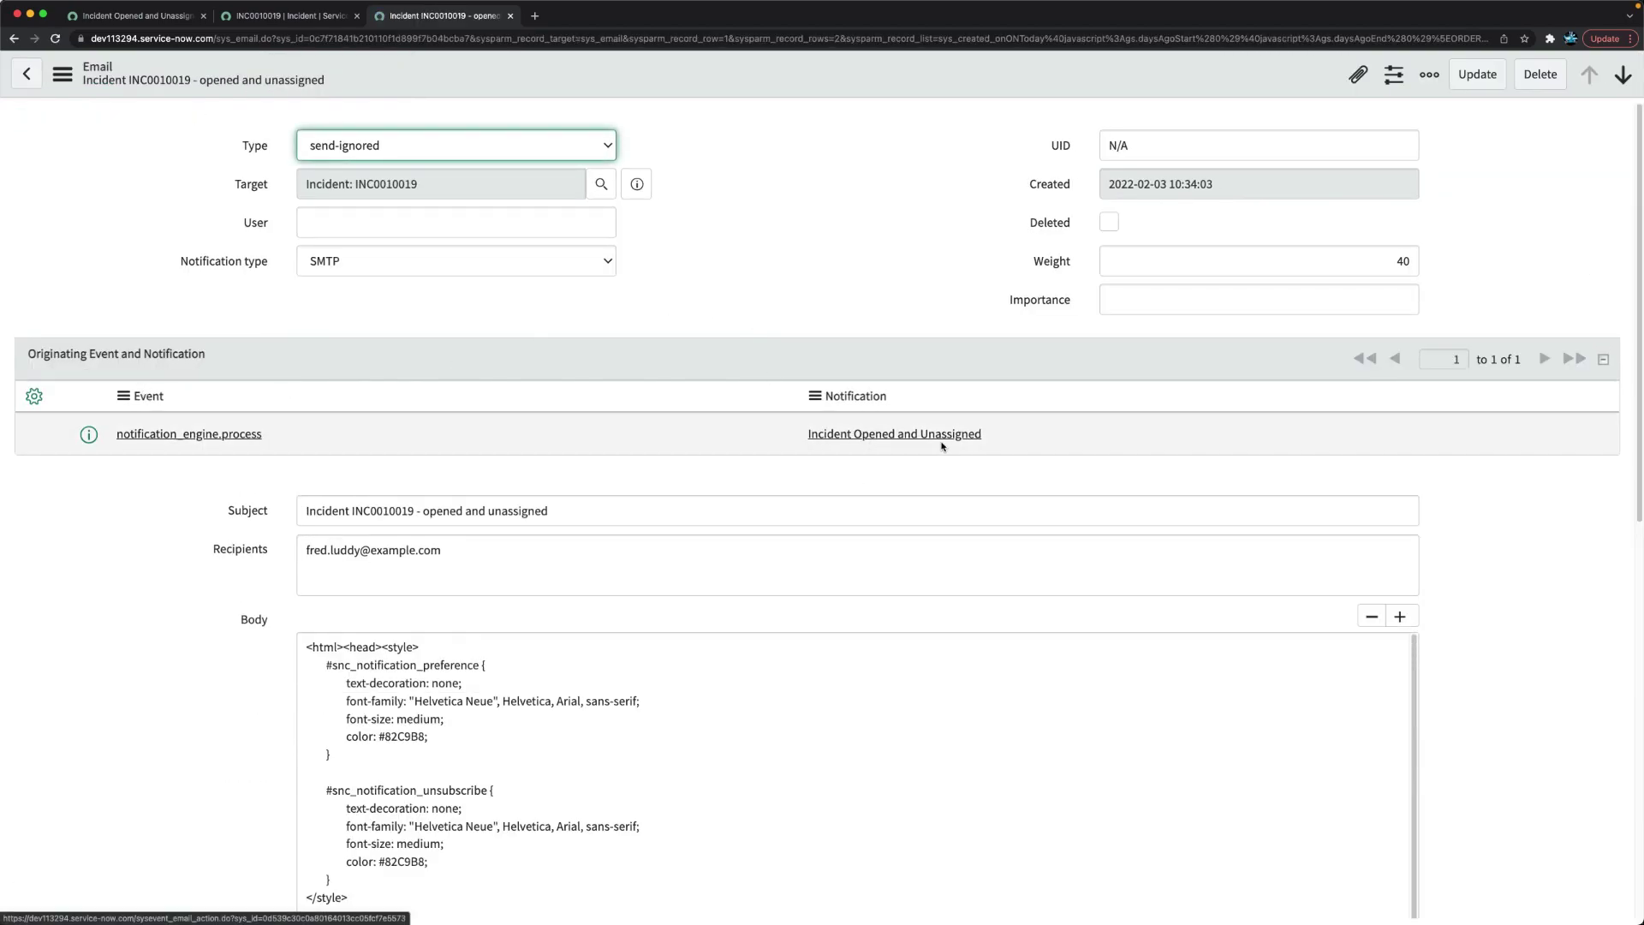
Scroll through the email record's body, then bring up incident INC0010019
scroll(848, 454, "down", 10)
scroll(725, 477, "down", 5)
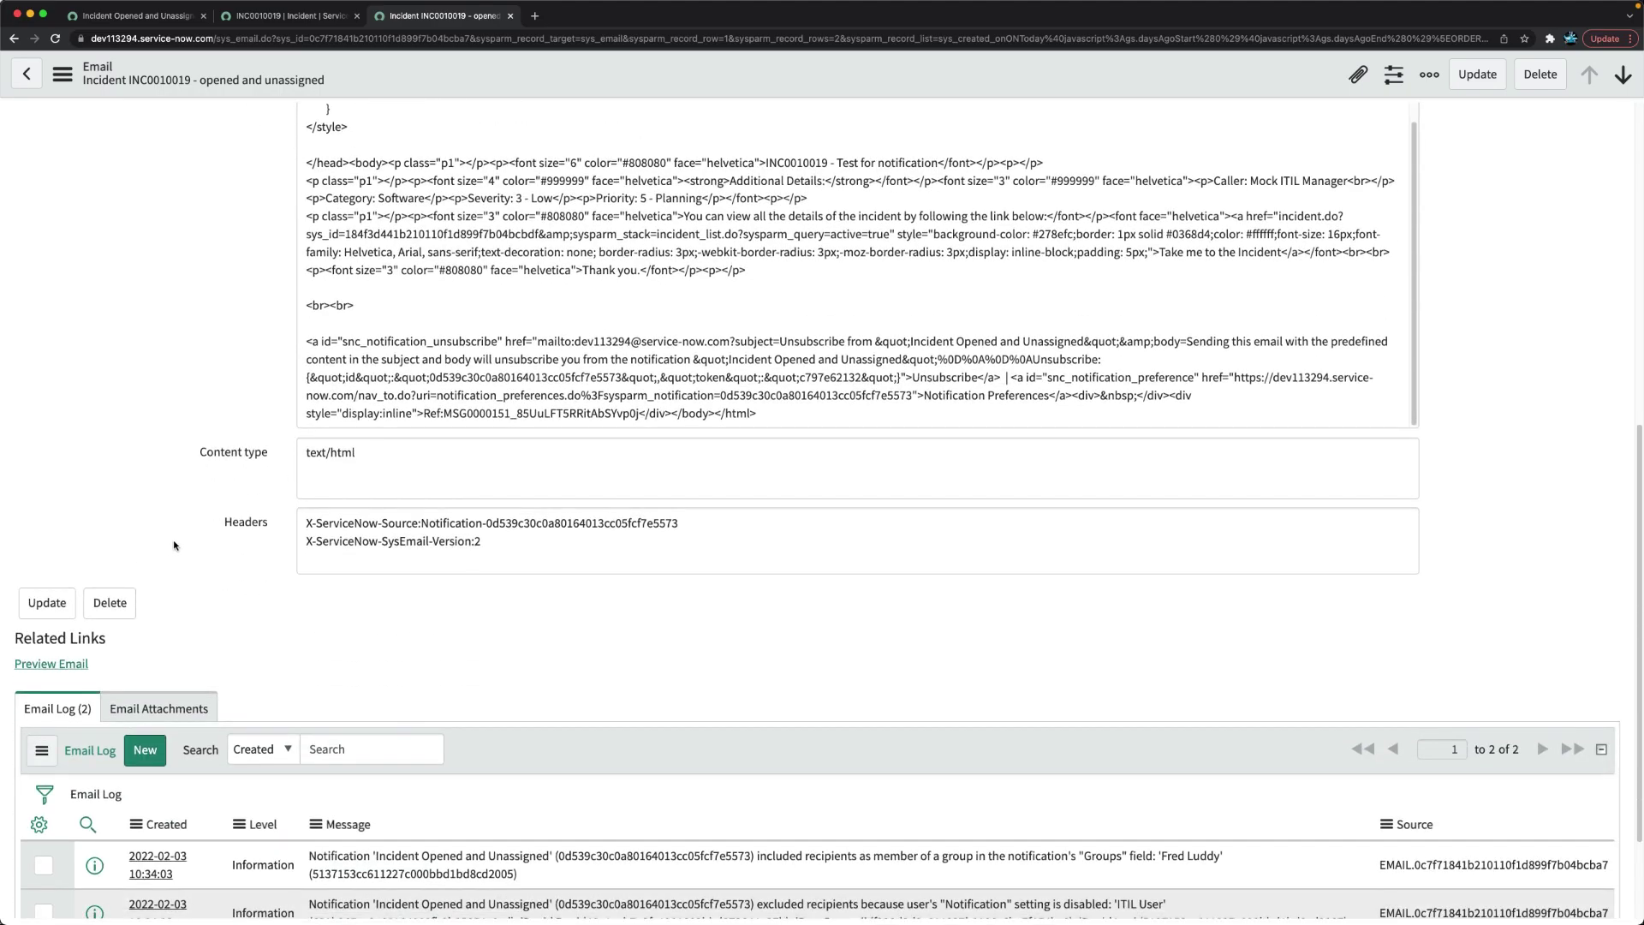
scroll(592, 508, "up", 8)
scroll(593, 508, "down", 3)
scroll(593, 509, "down", 1)
scroll(221, 441, "up", 5)
scroll(221, 441, "down", 2)
scroll(220, 441, "up", 2)
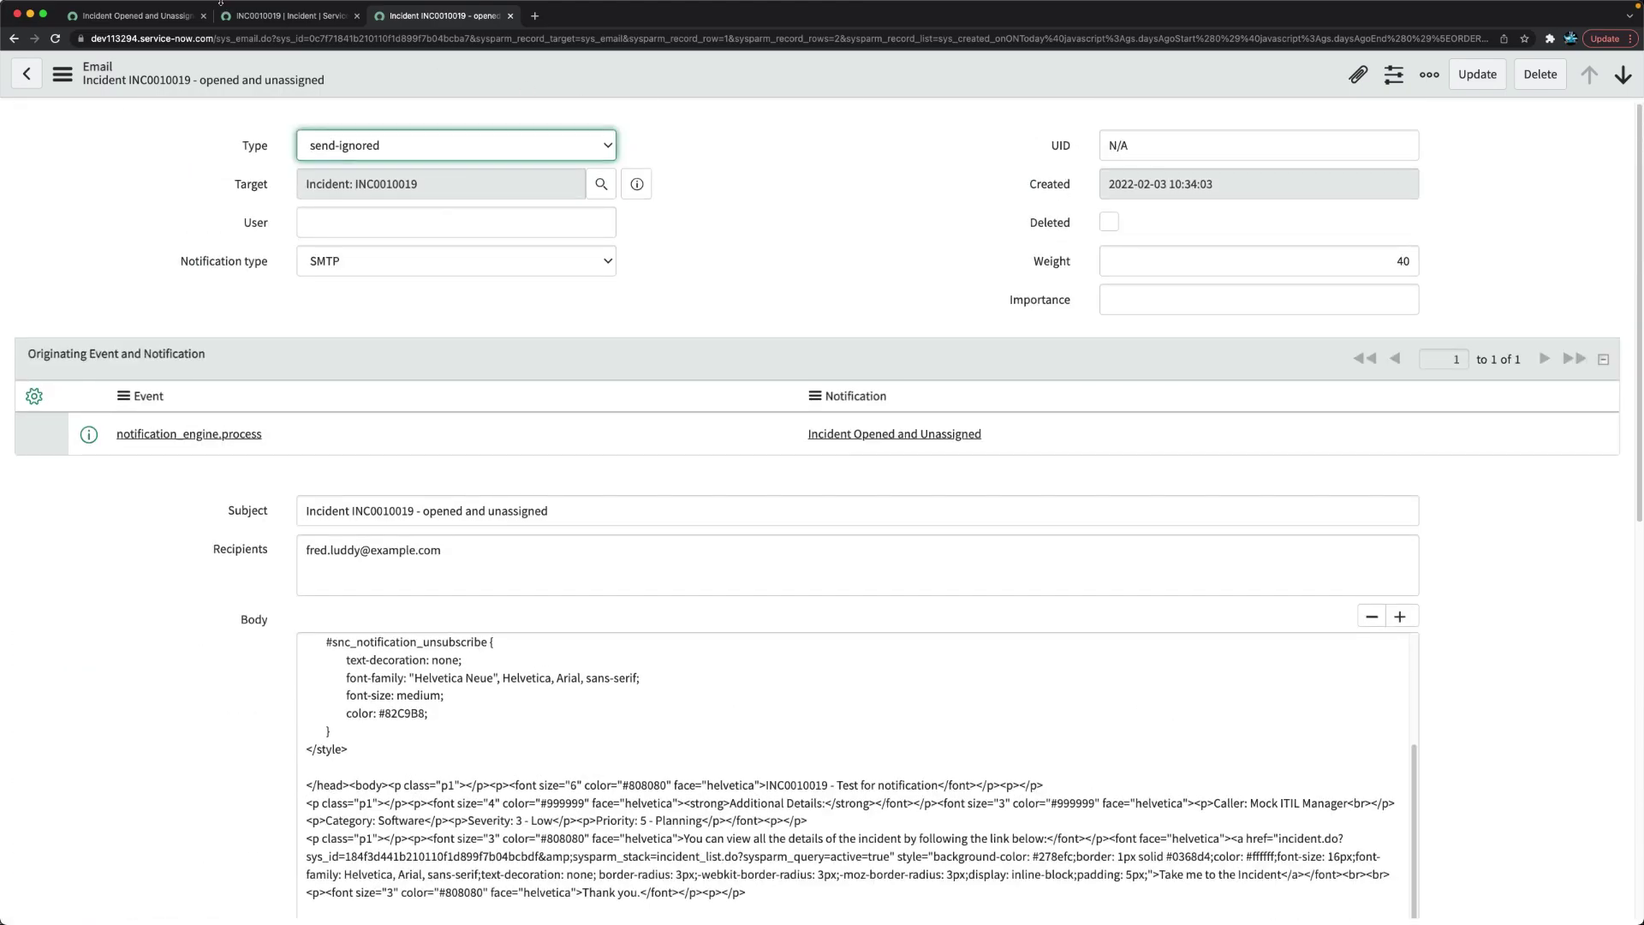
left_click(294, 16)
scroll(489, 641, "down", 3)
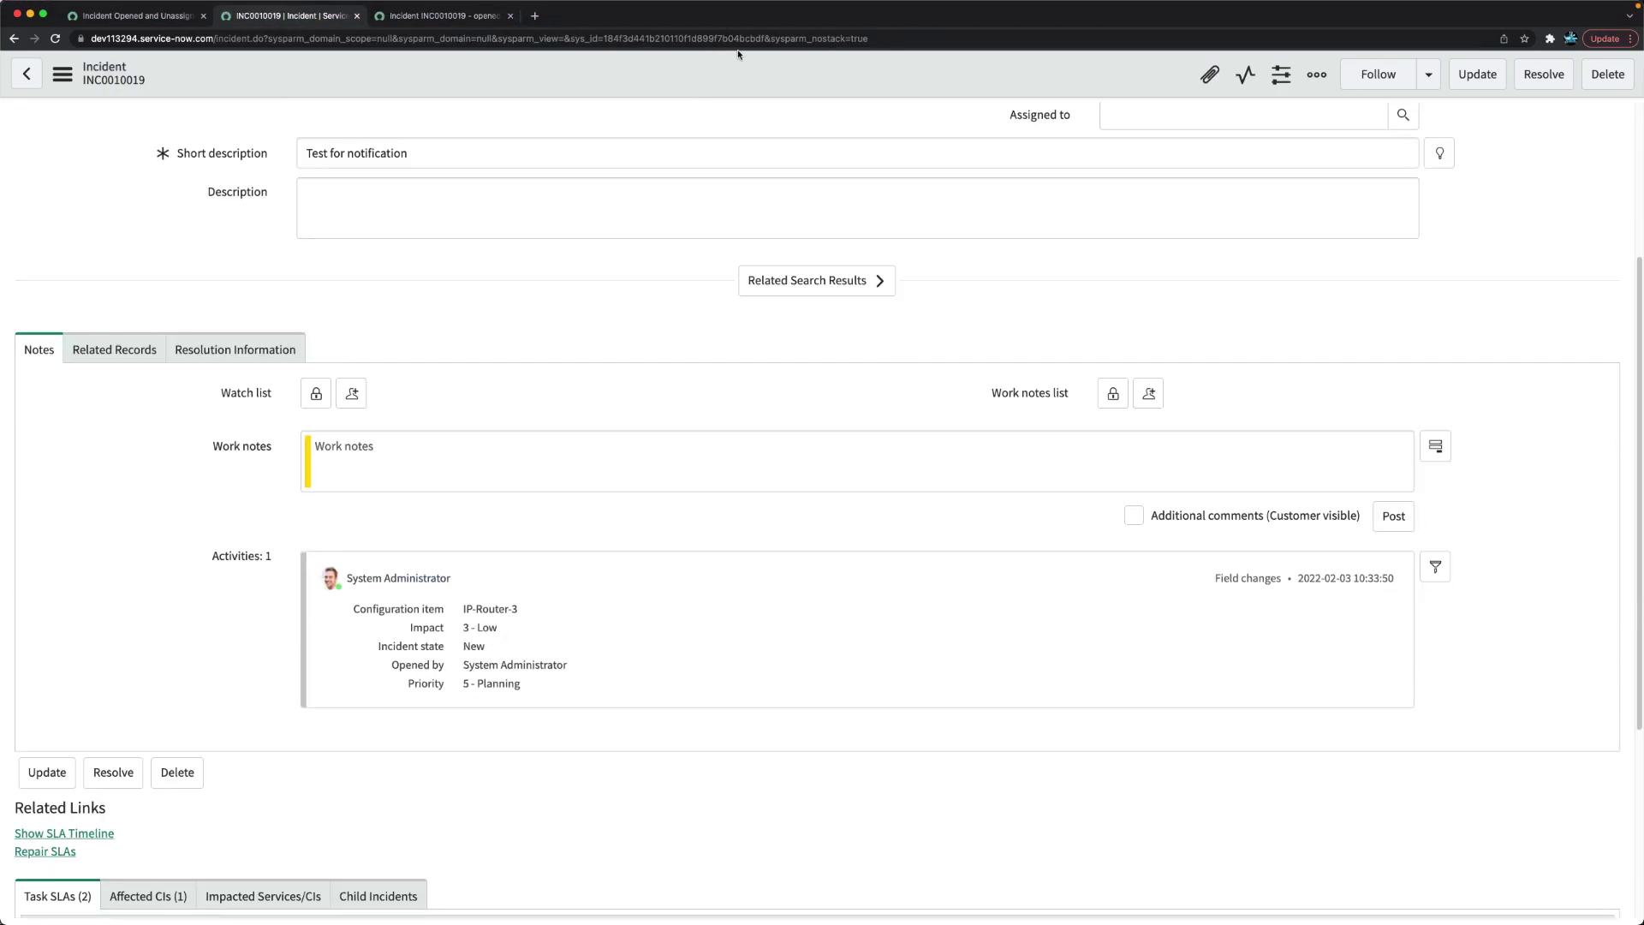
right_click(720, 73)
left_click(758, 618)
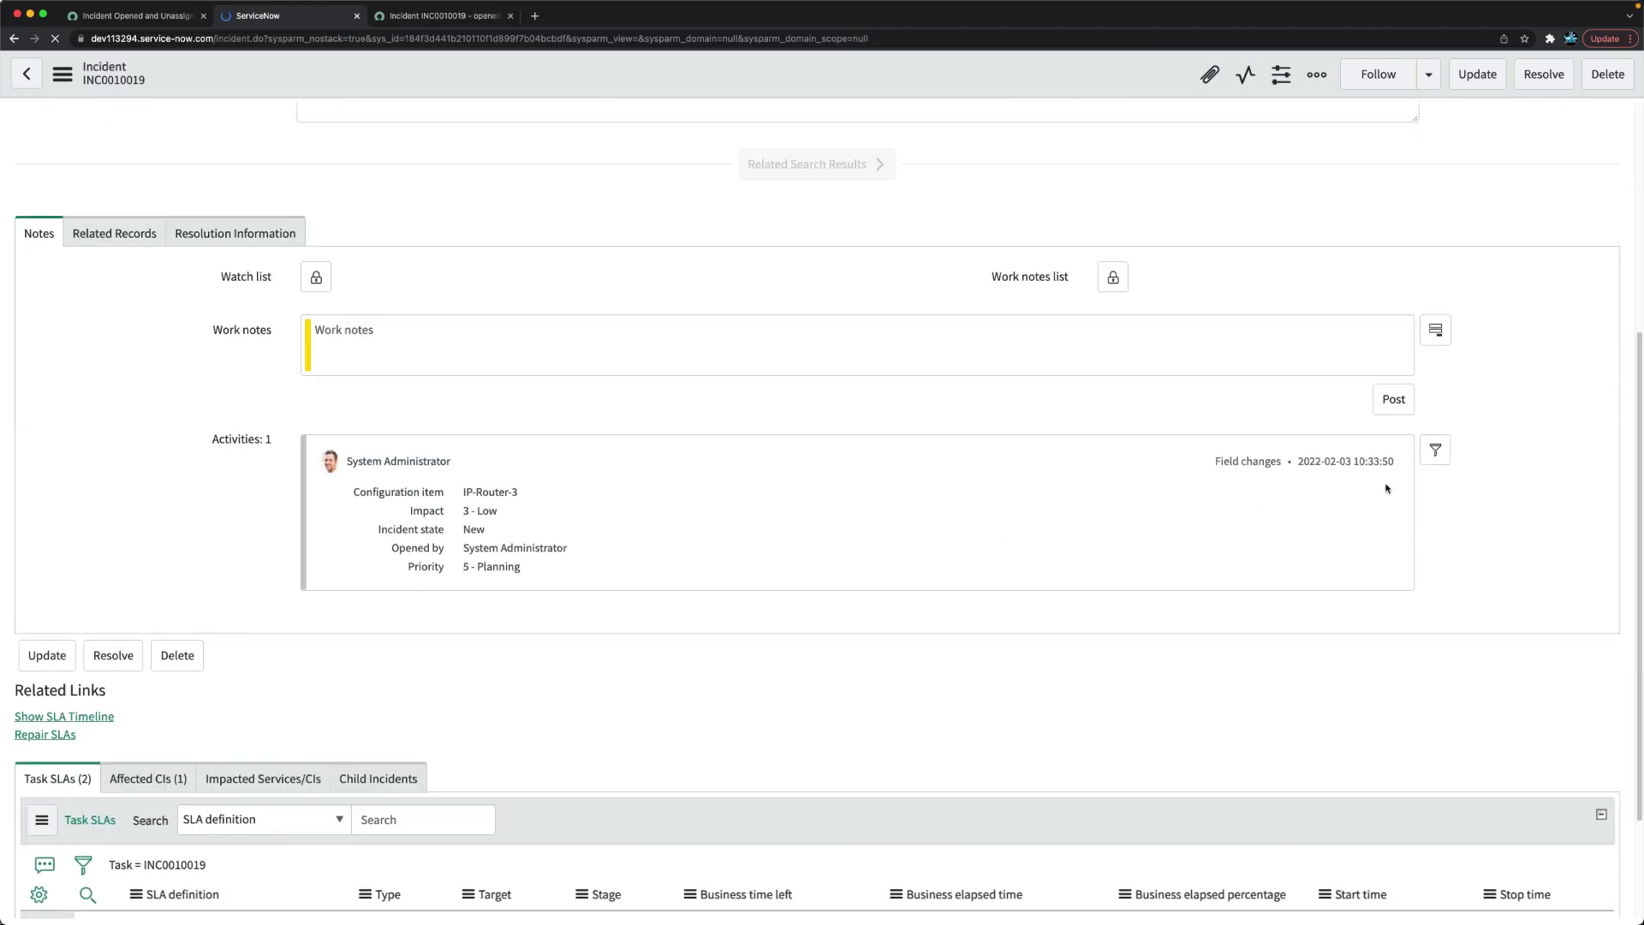
scroll(908, 548, "down", 5)
left_click(1435, 328)
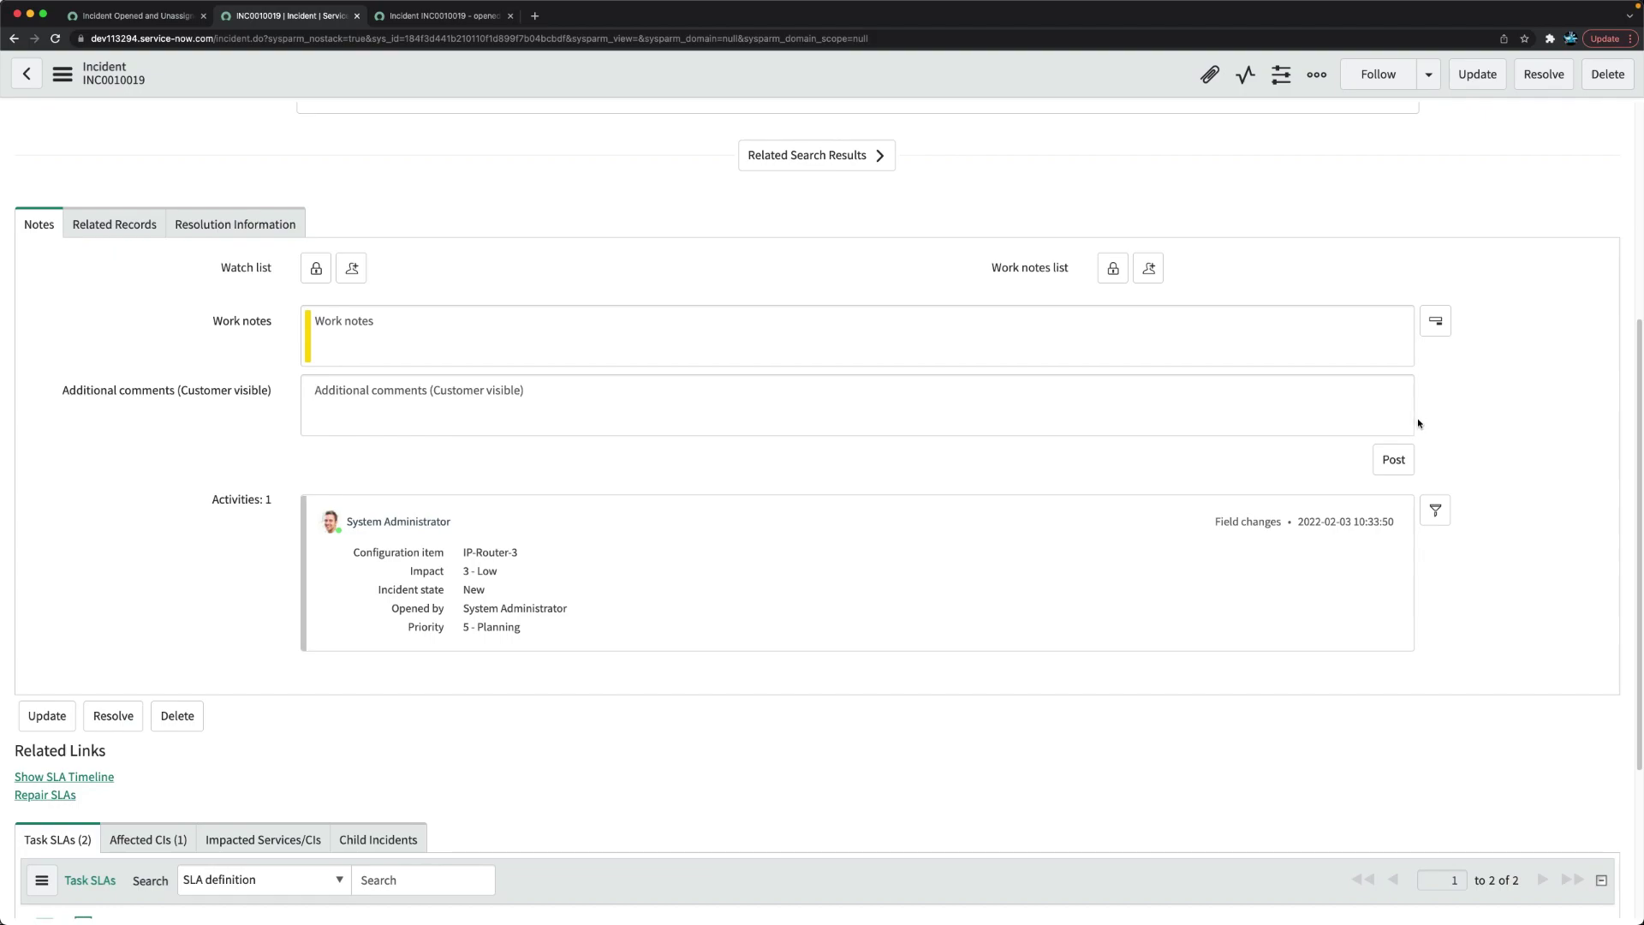
left_click(1435, 329)
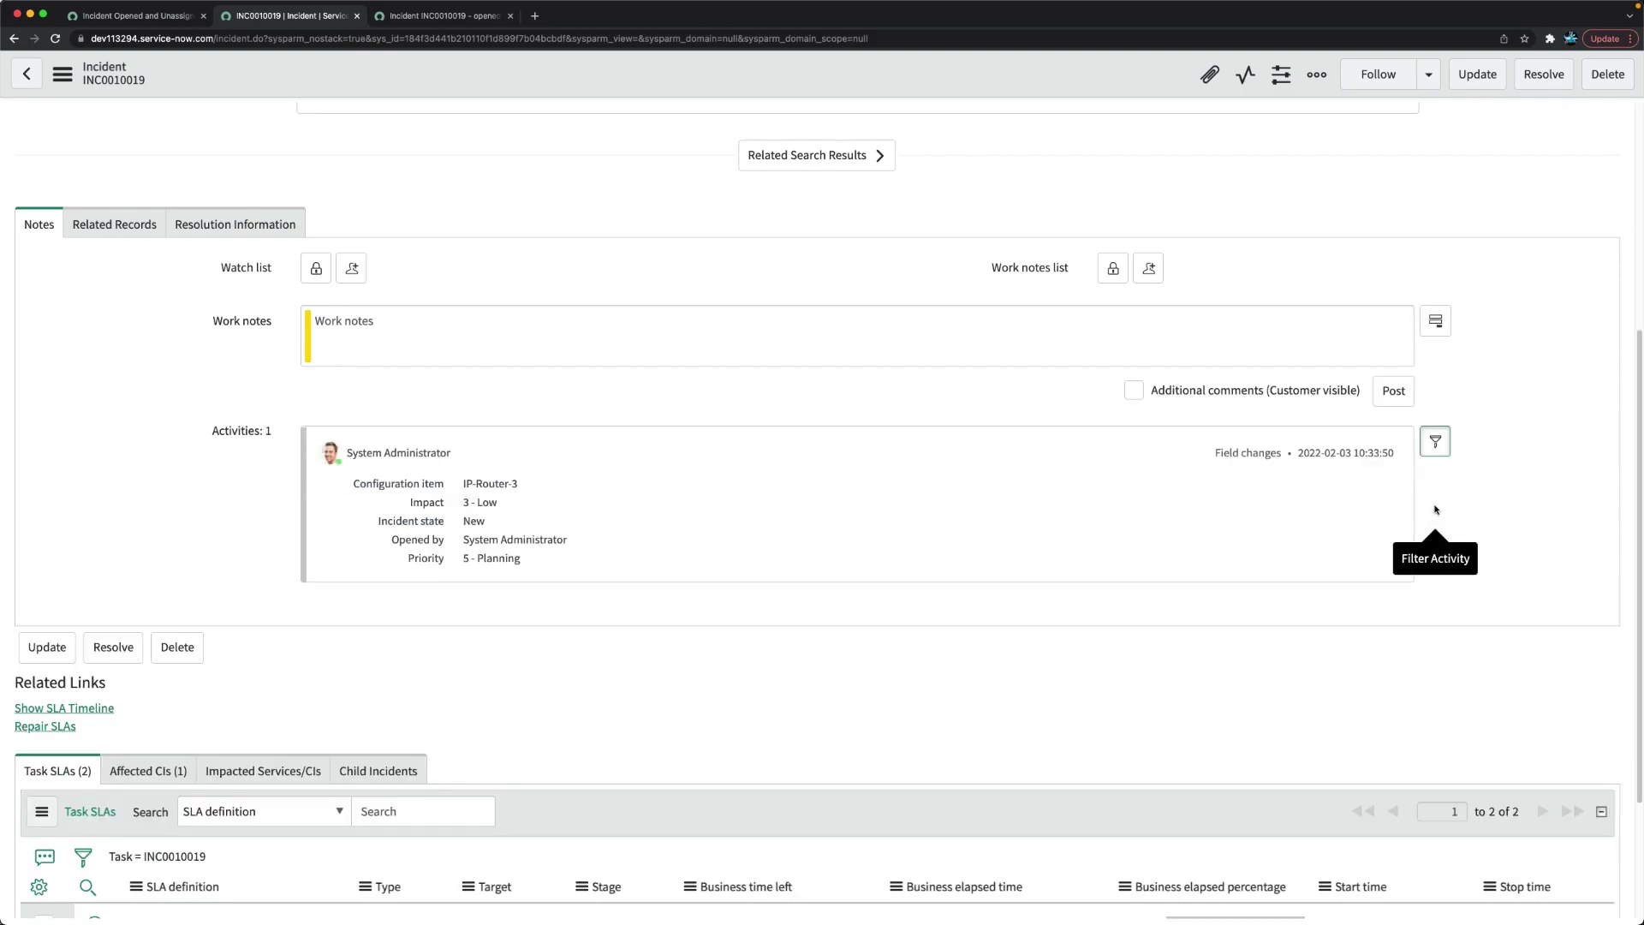
left_click(1435, 442)
scroll(1419, 629, "down", 3)
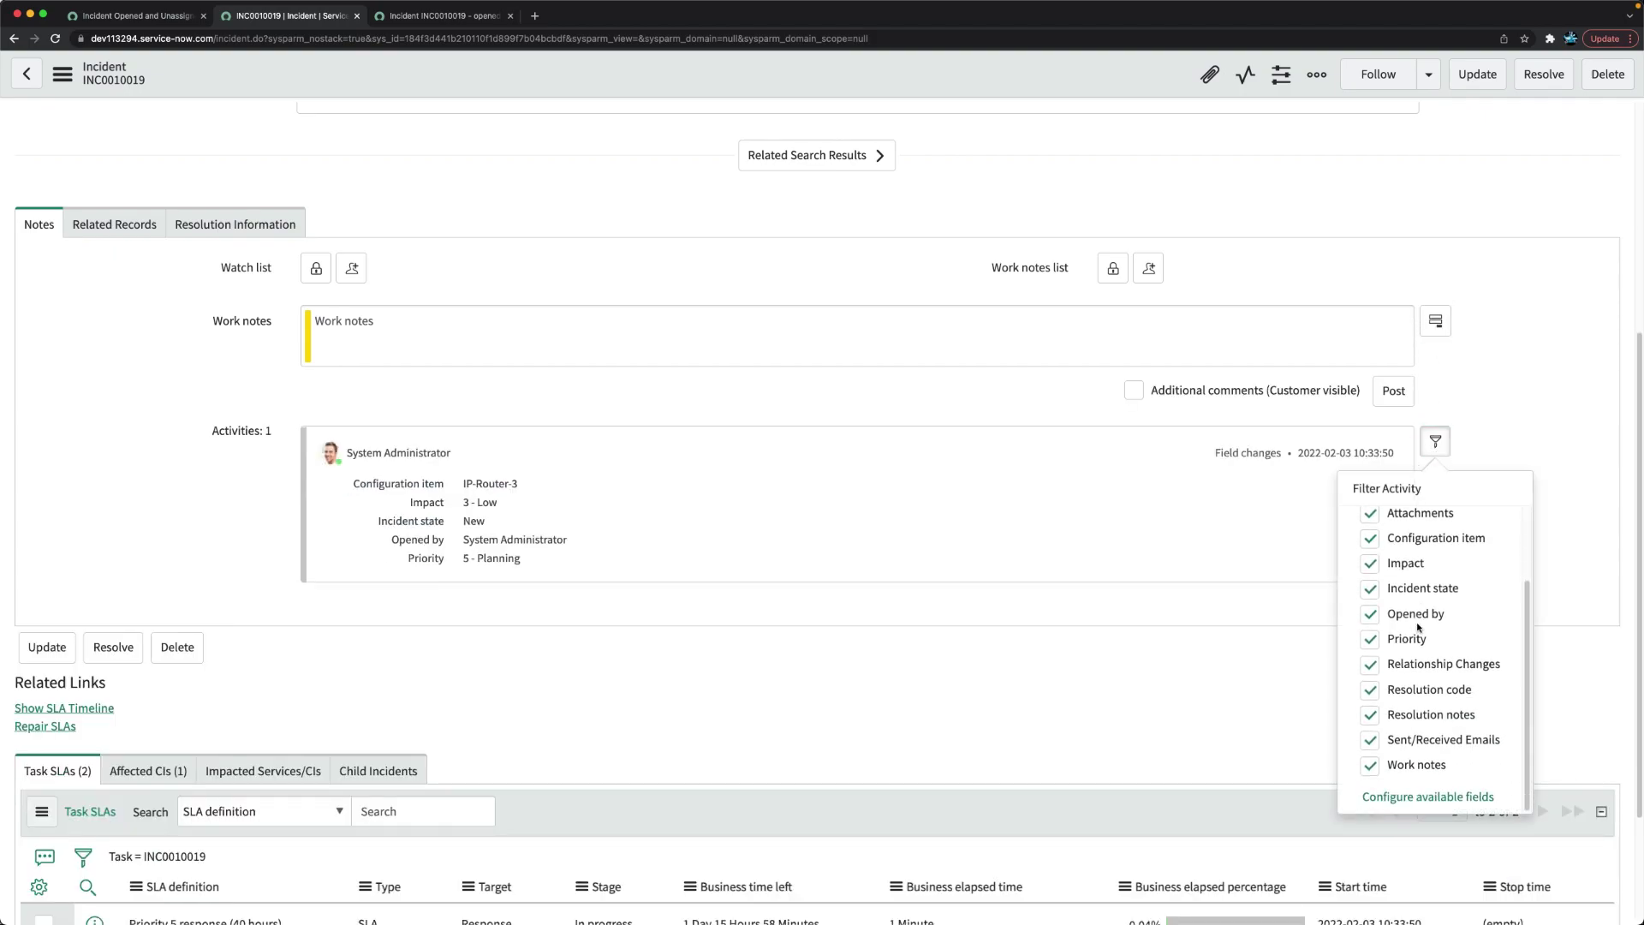
left_click(227, 484)
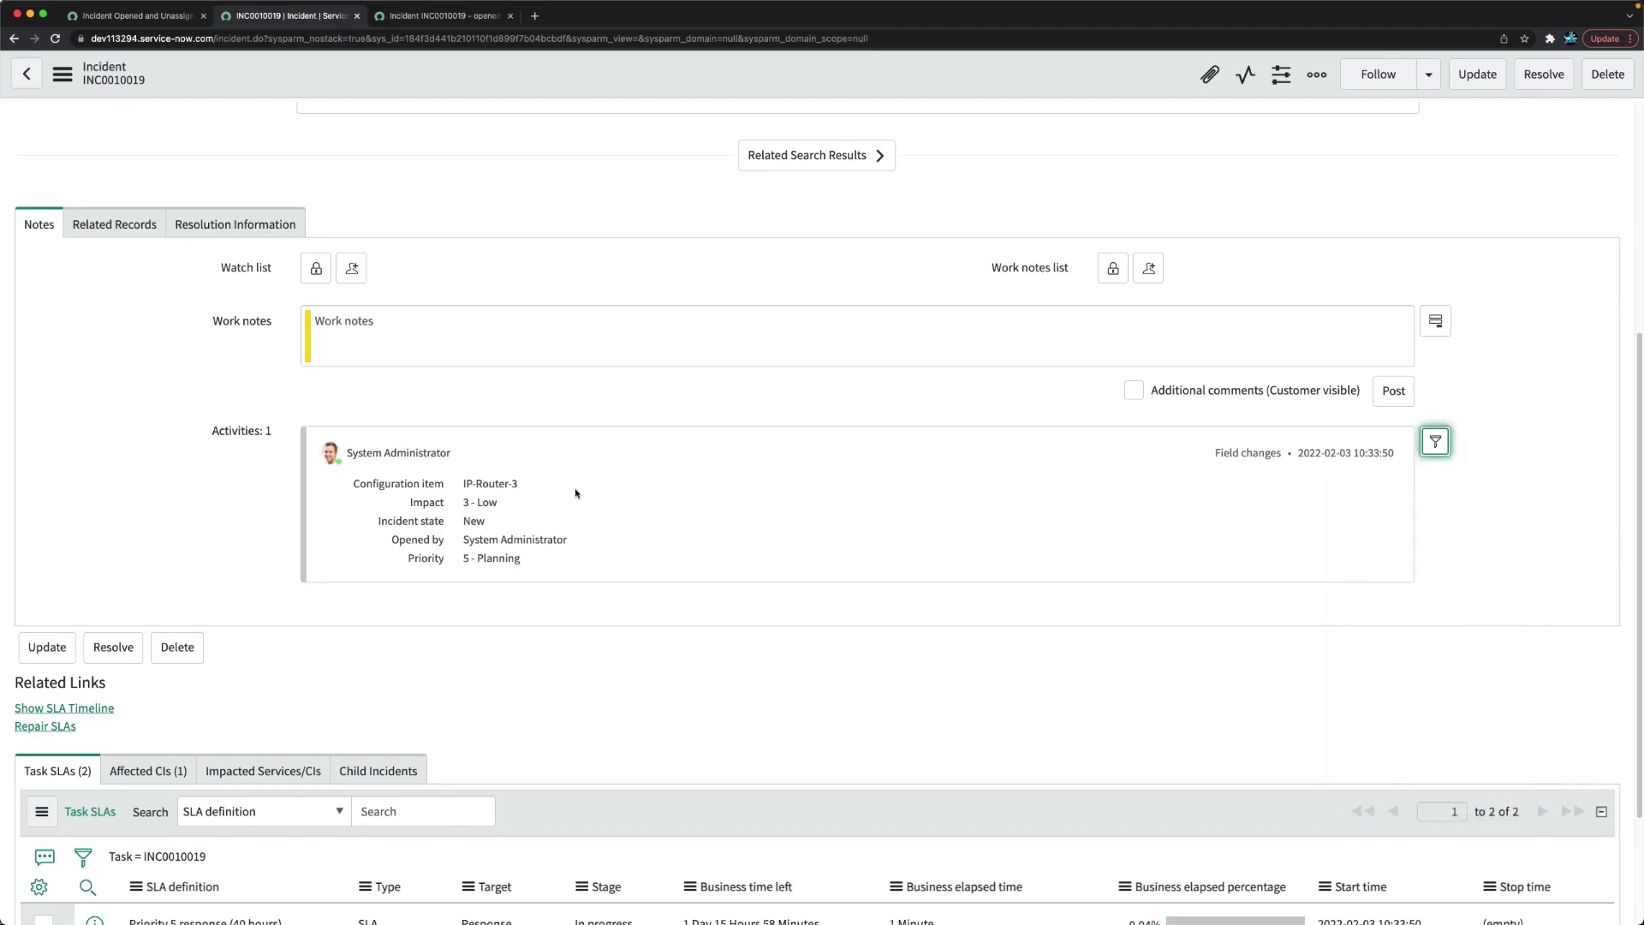
scroll(643, 408, "up", 5)
scroll(643, 409, "down", 5)
scroll(643, 409, "up", 5)
right_click(648, 79)
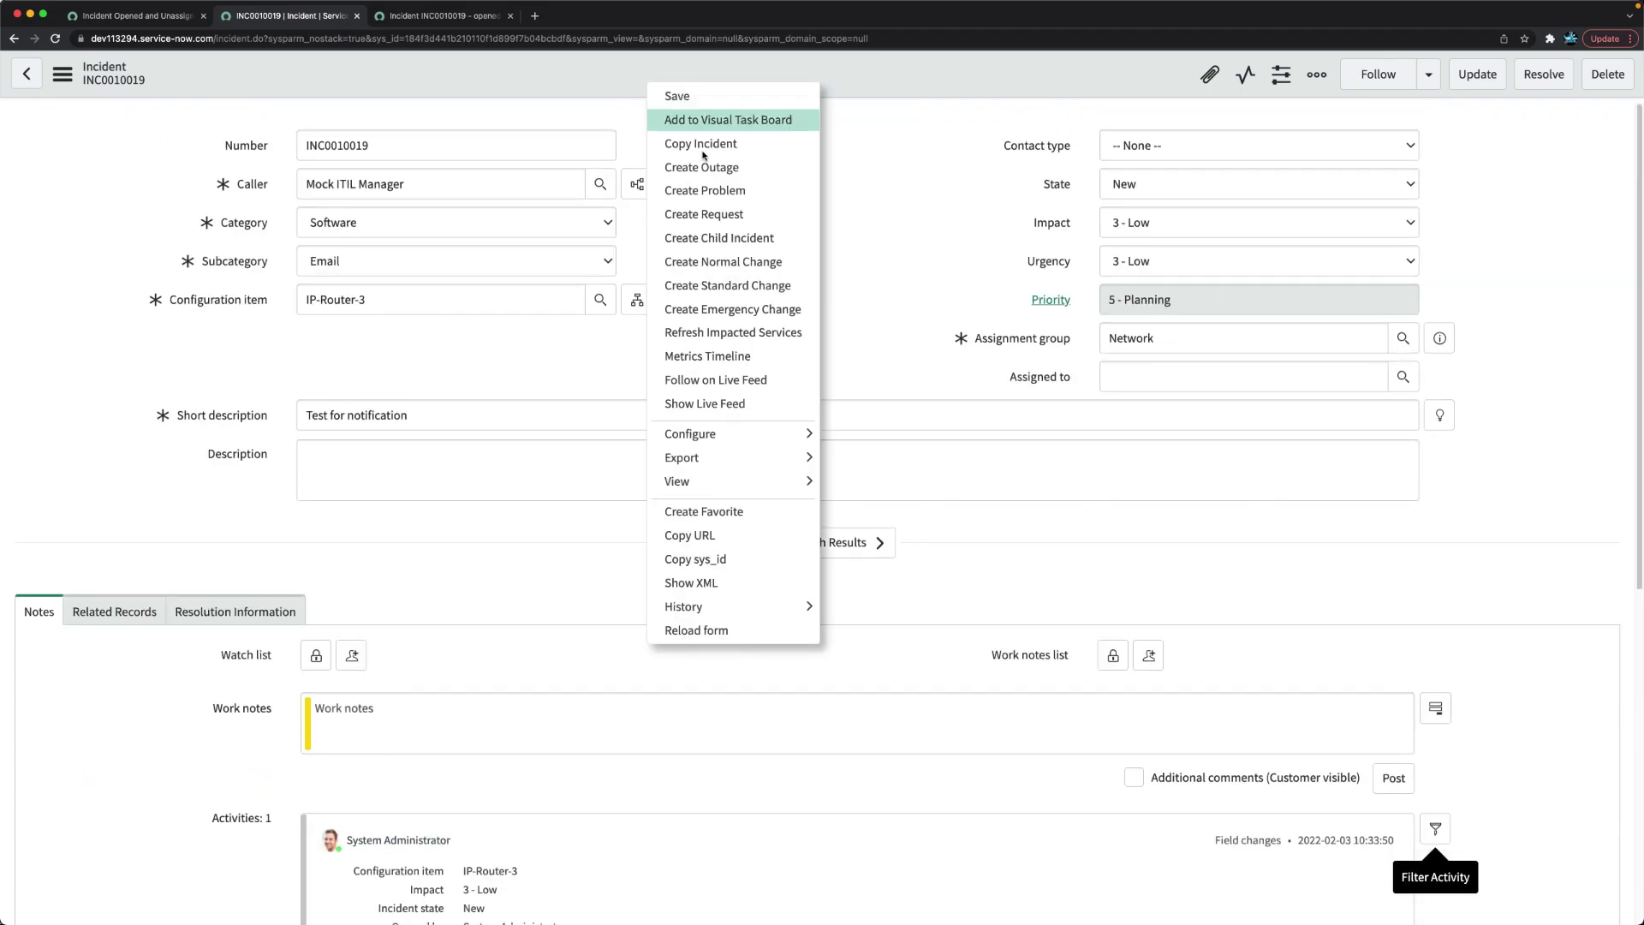
left_click(702, 630)
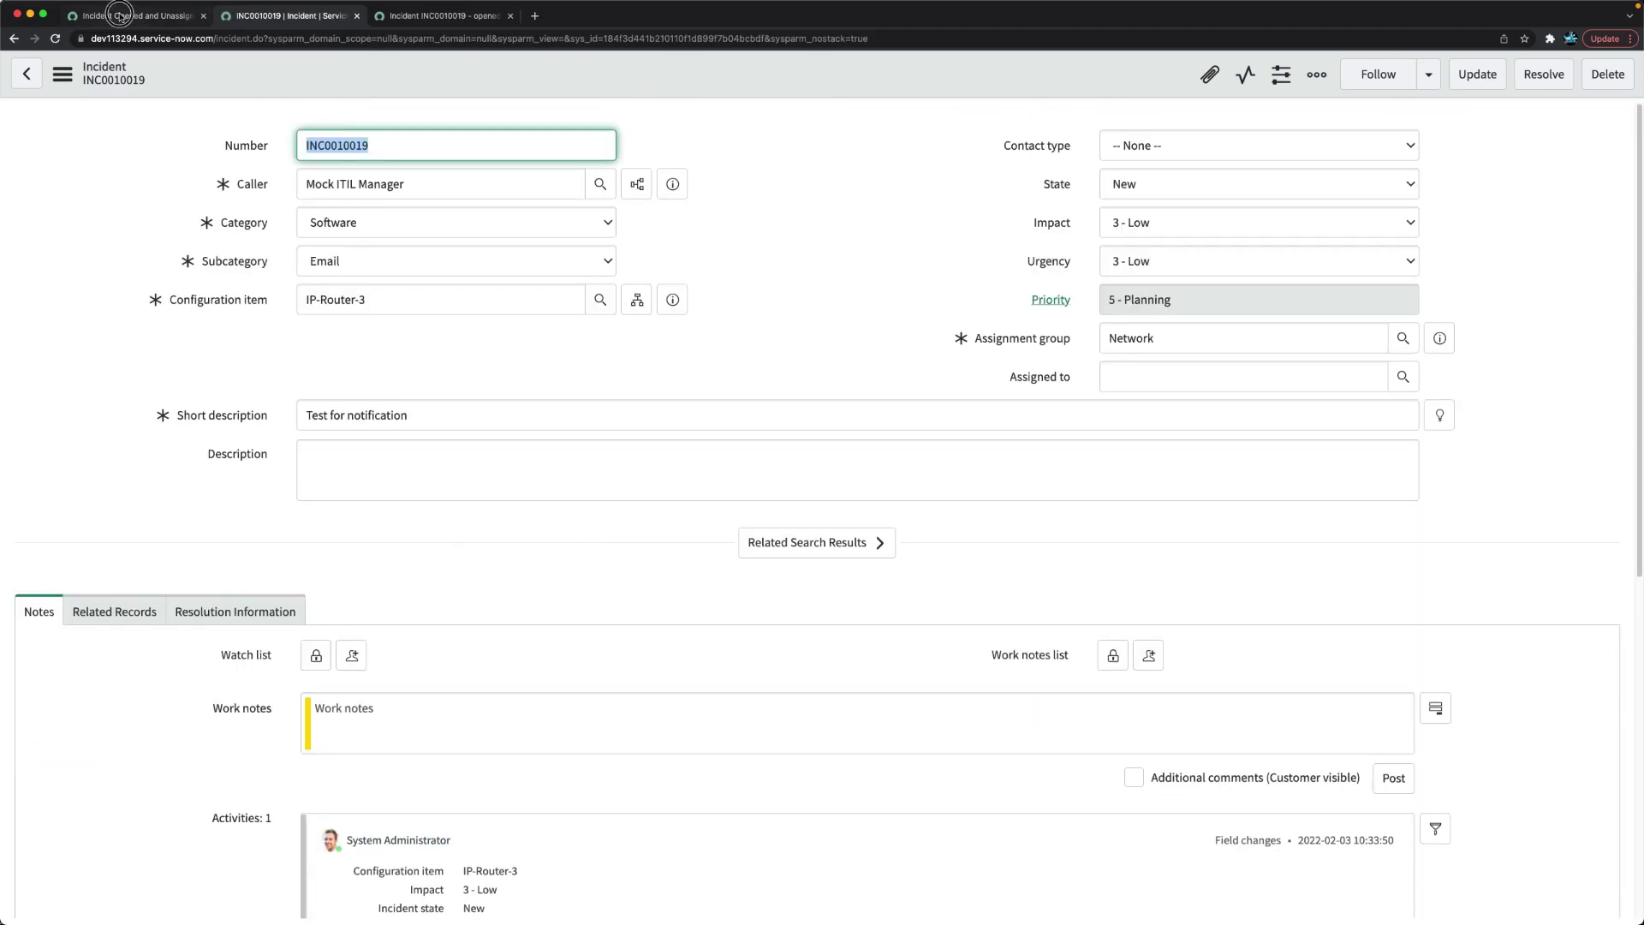
Tick Yes for Email sending enabled in Email Properties and save
left_click(74, 17)
left_click(120, 132)
type("email")
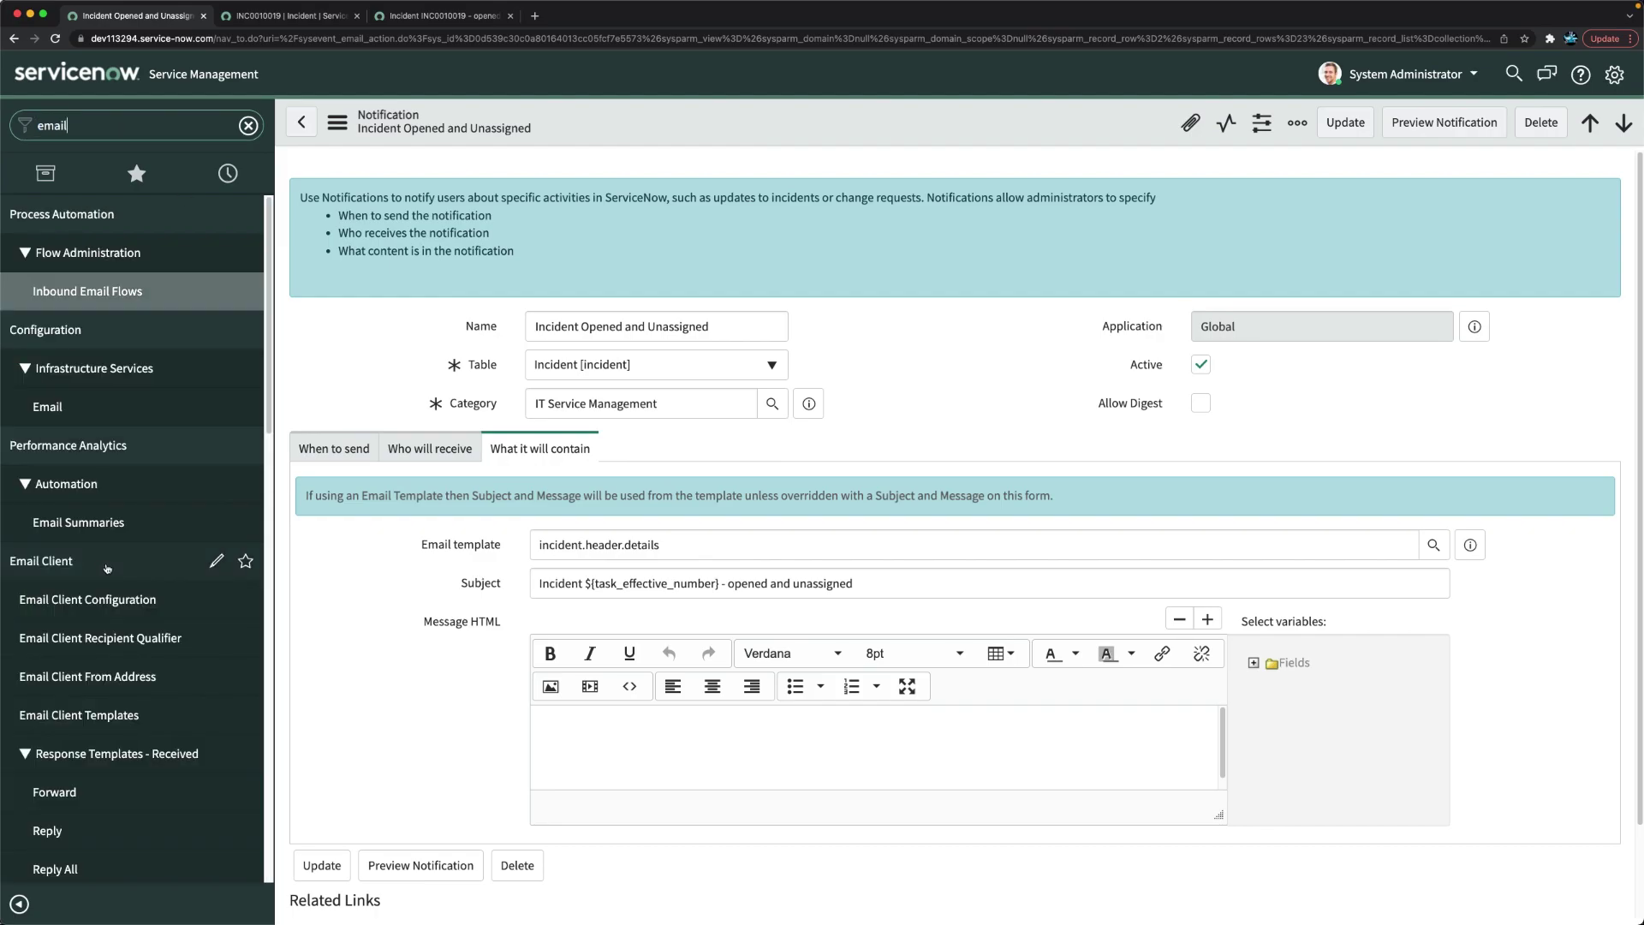
type("p")
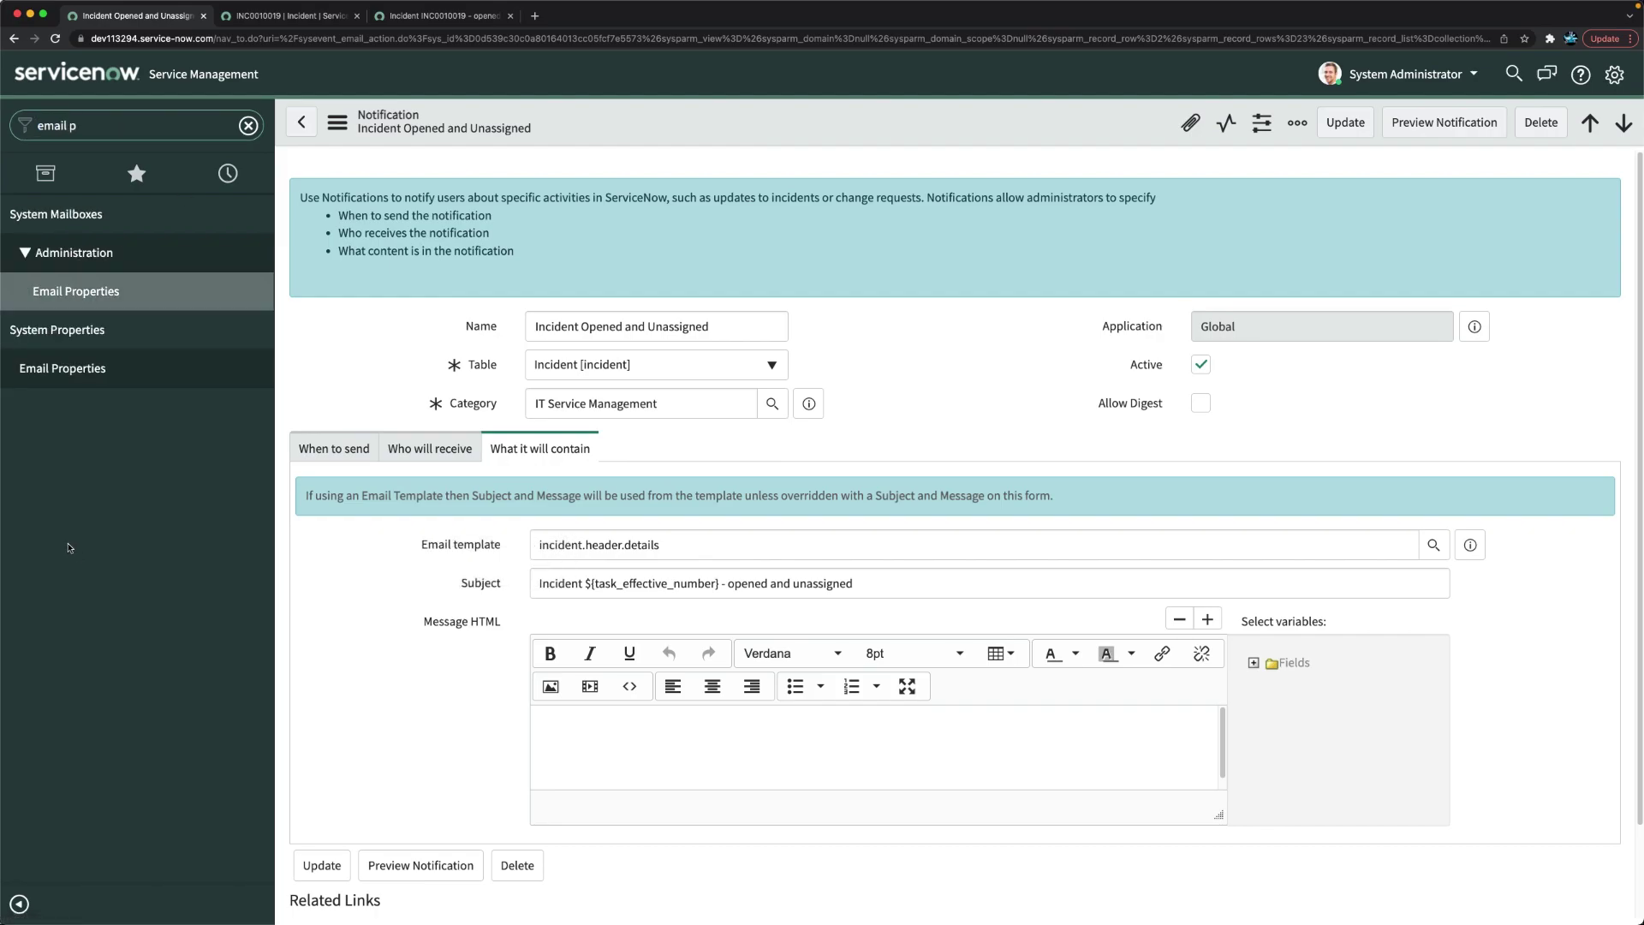
left_click(69, 369)
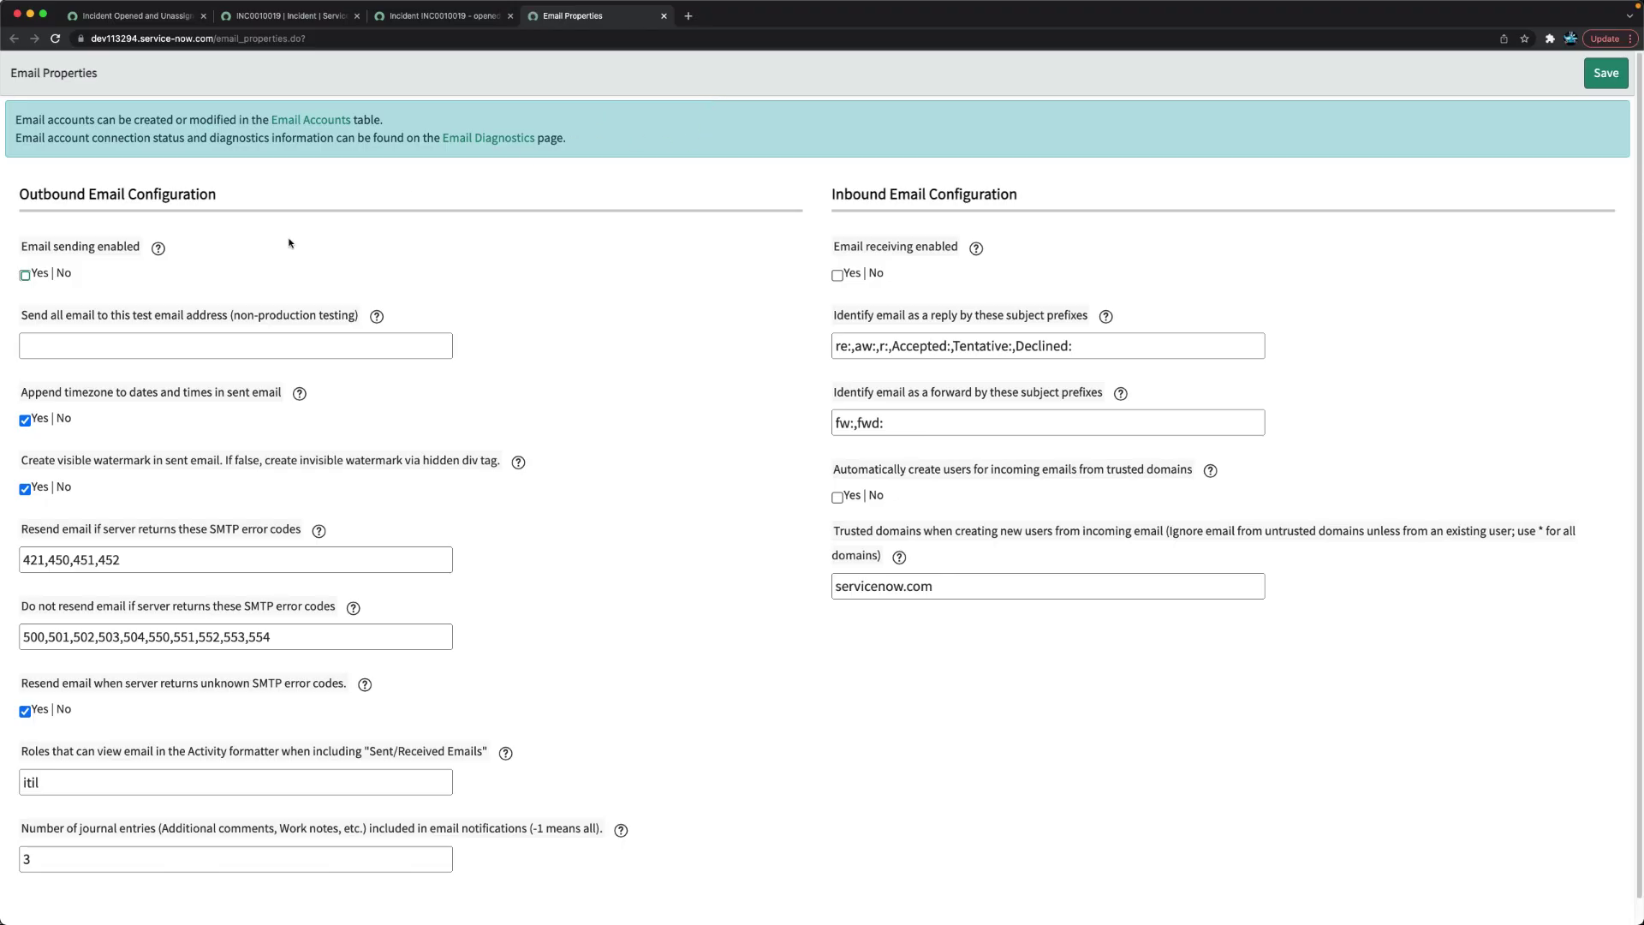
left_click(25, 275)
left_click(1606, 75)
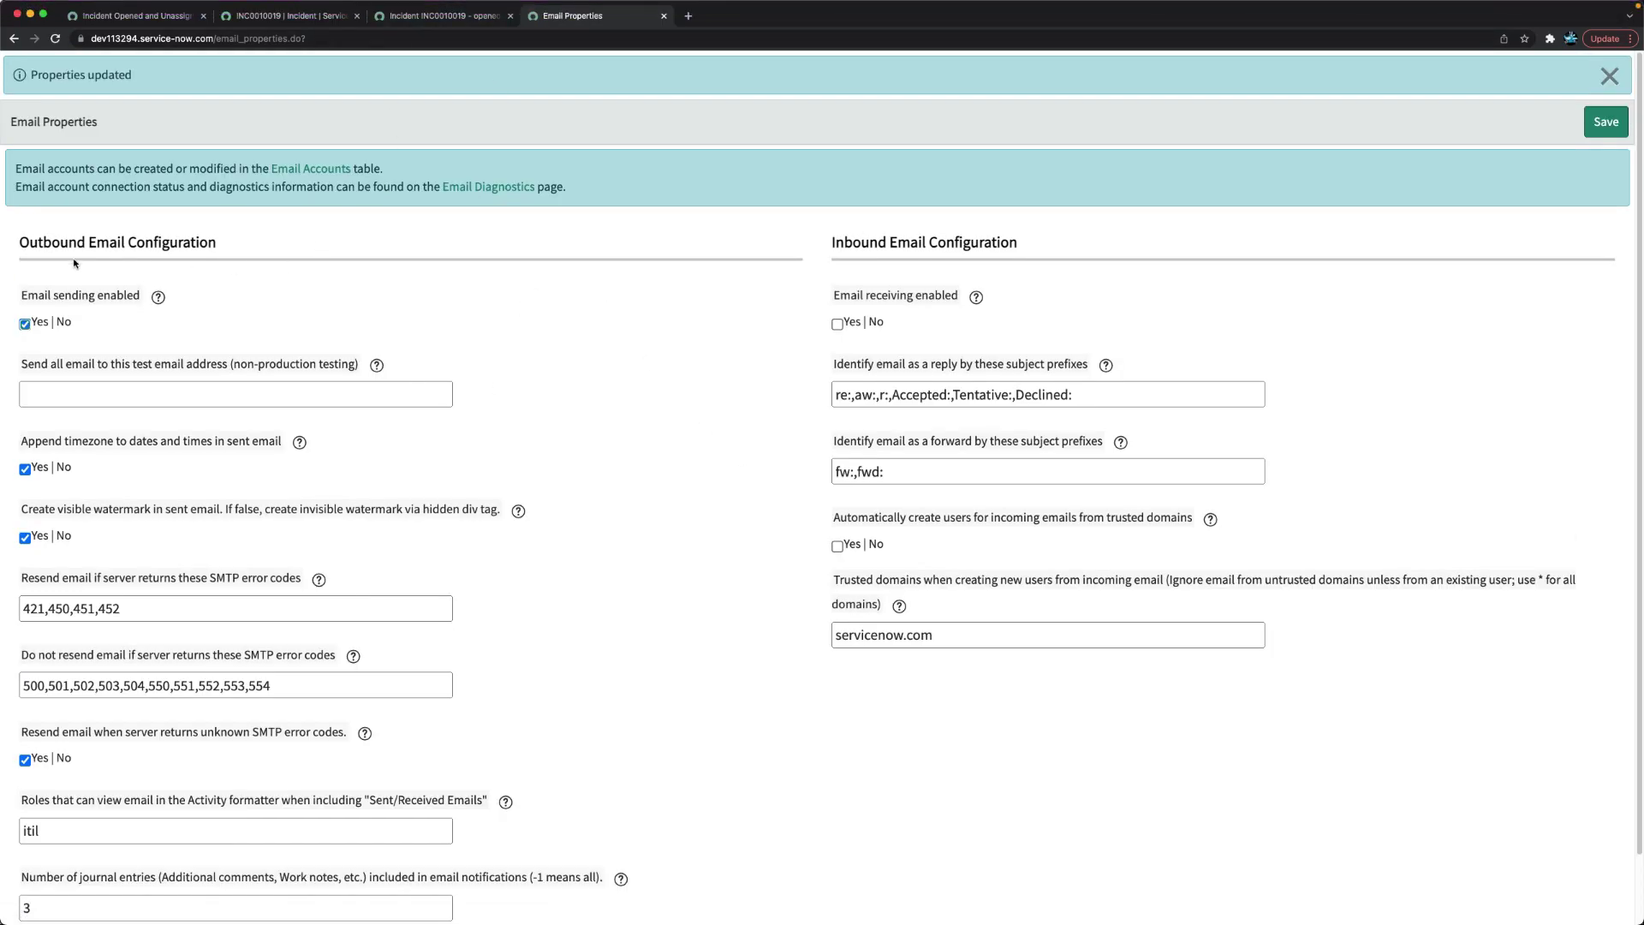
left_click(413, 16)
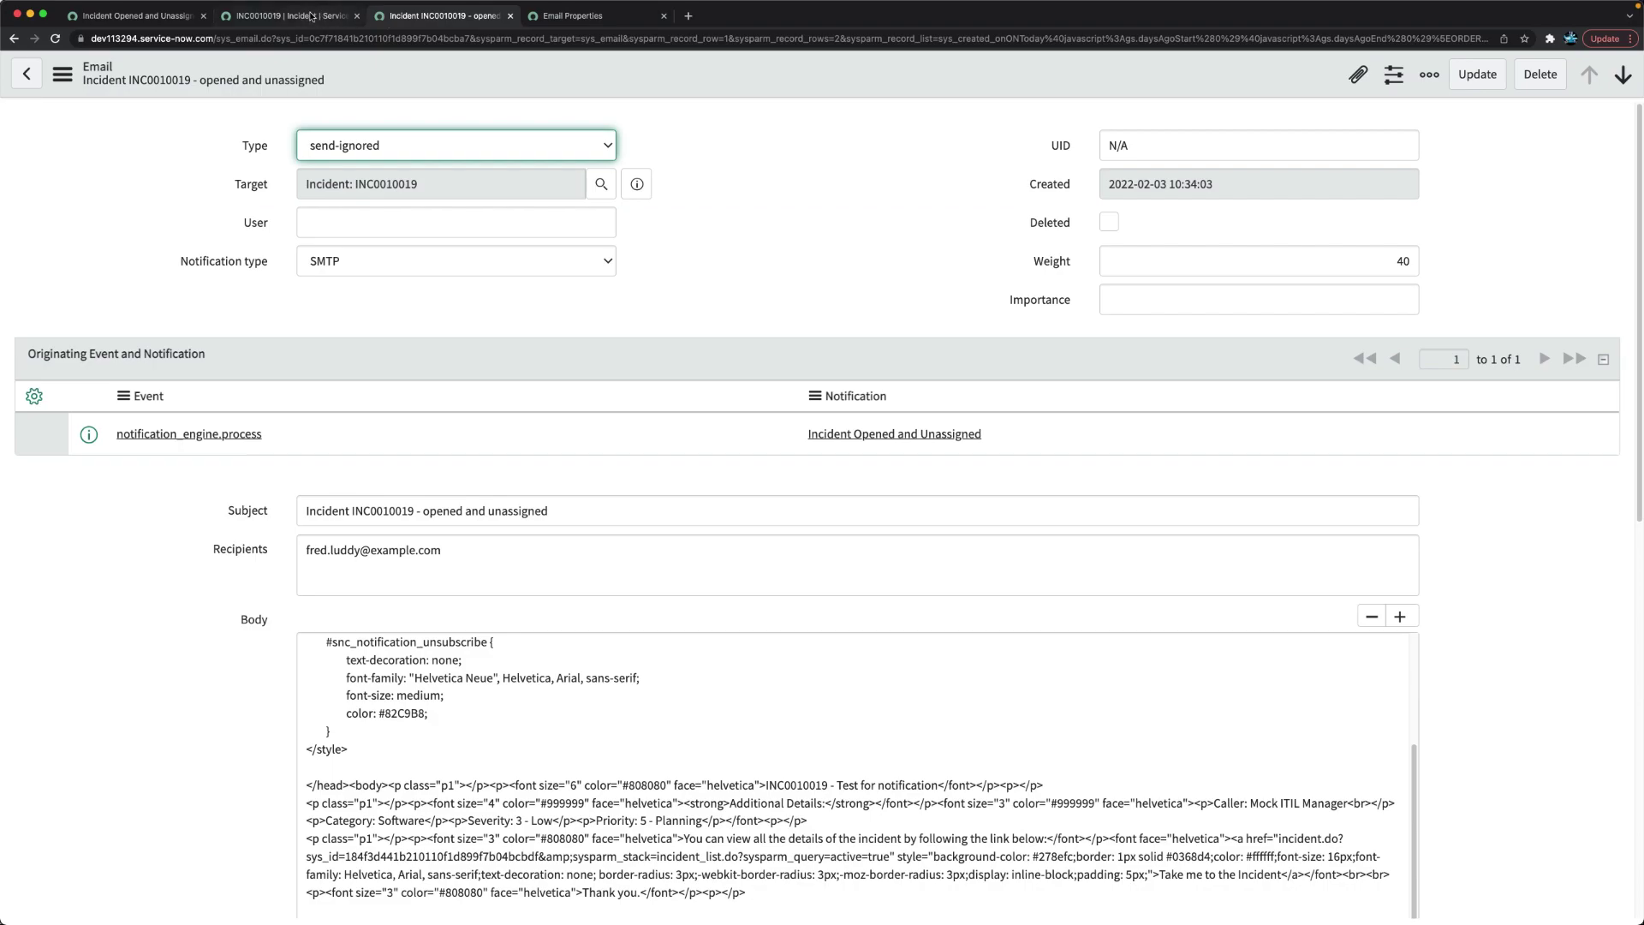
Reload the INC0010019 incident form and scroll to its activity stream
left_click(313, 17)
right_click(710, 87)
left_click(807, 627)
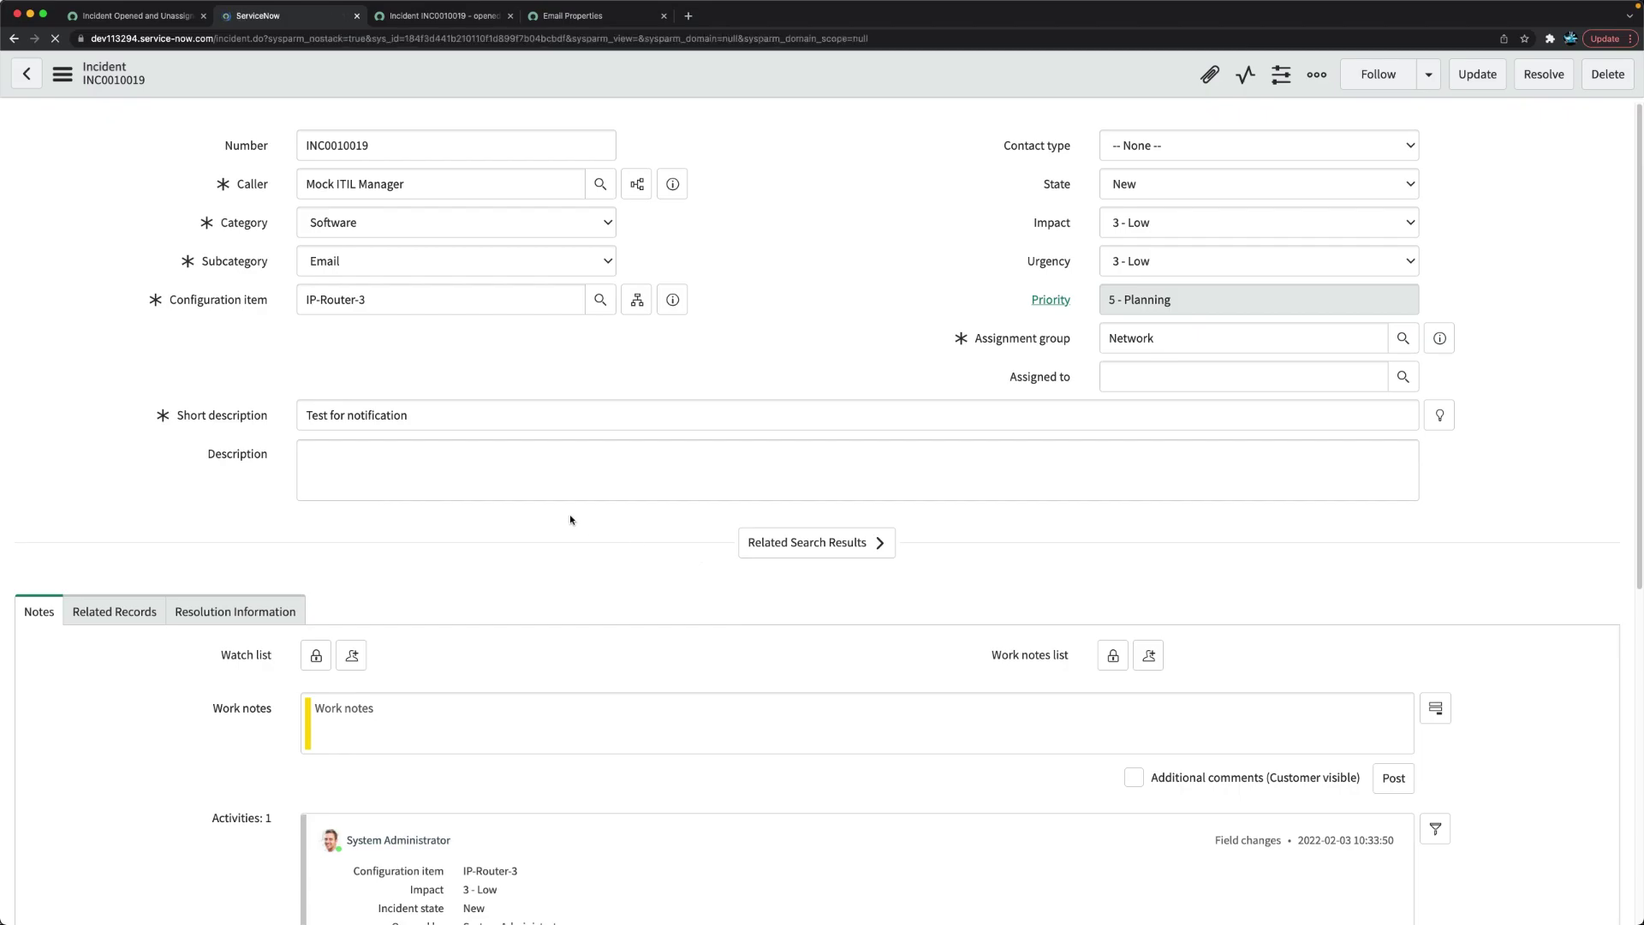
scroll(599, 525, "down", 6)
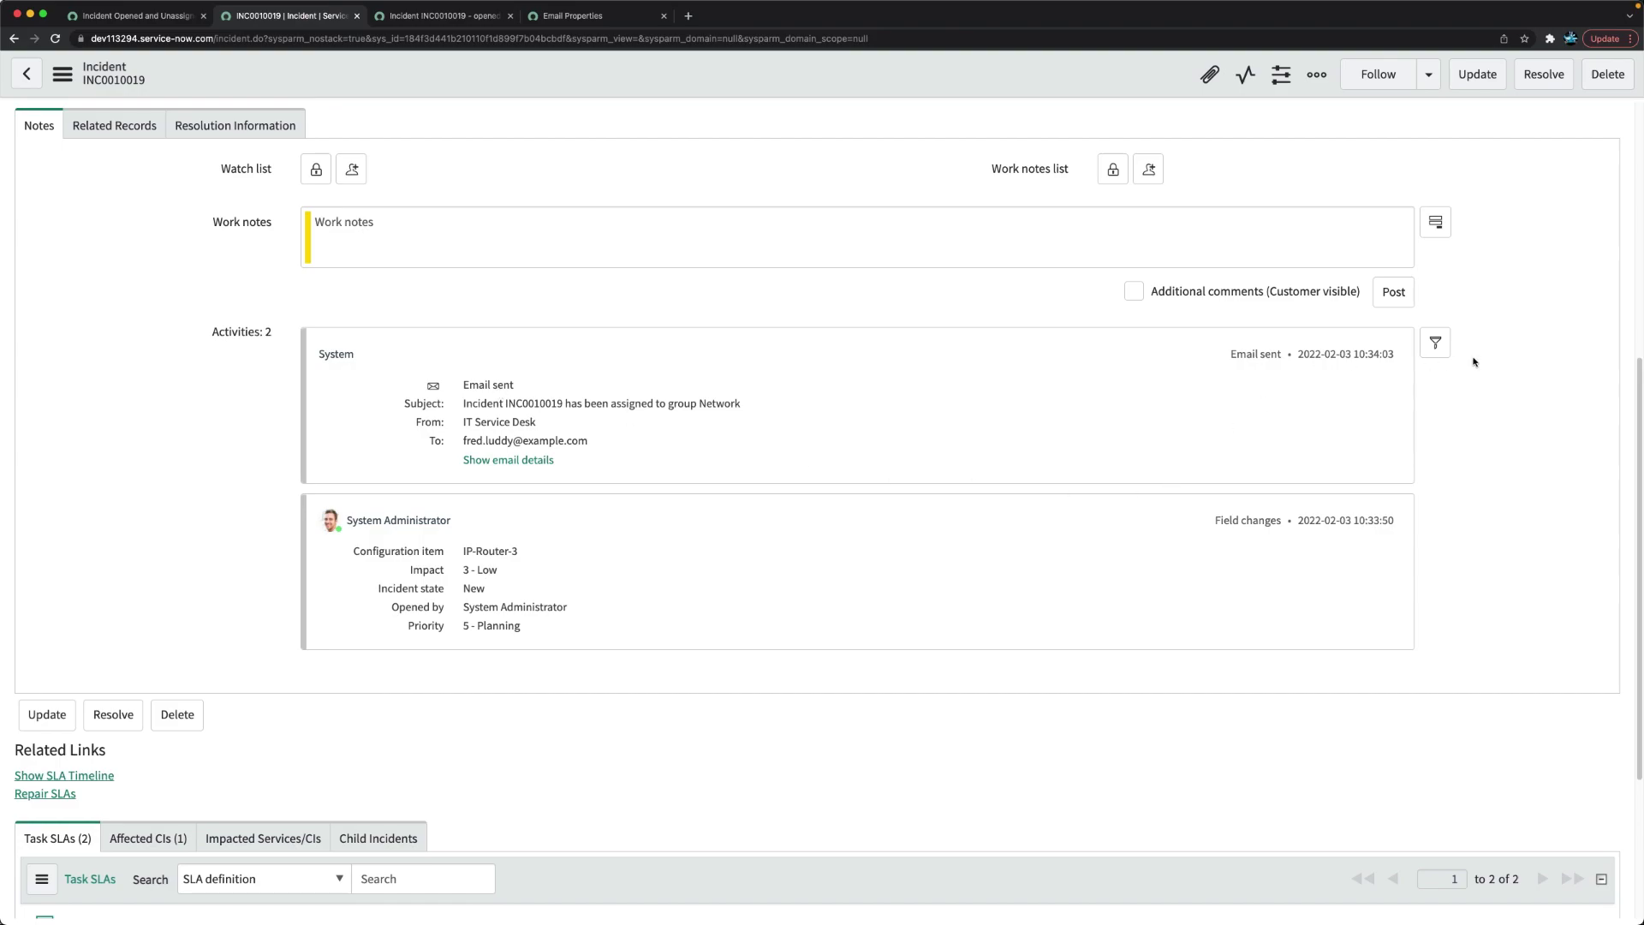
Check the activity filter, show then hide the sent email's details, and reload the form
left_click(1446, 351)
scroll(1442, 626, "down", 2)
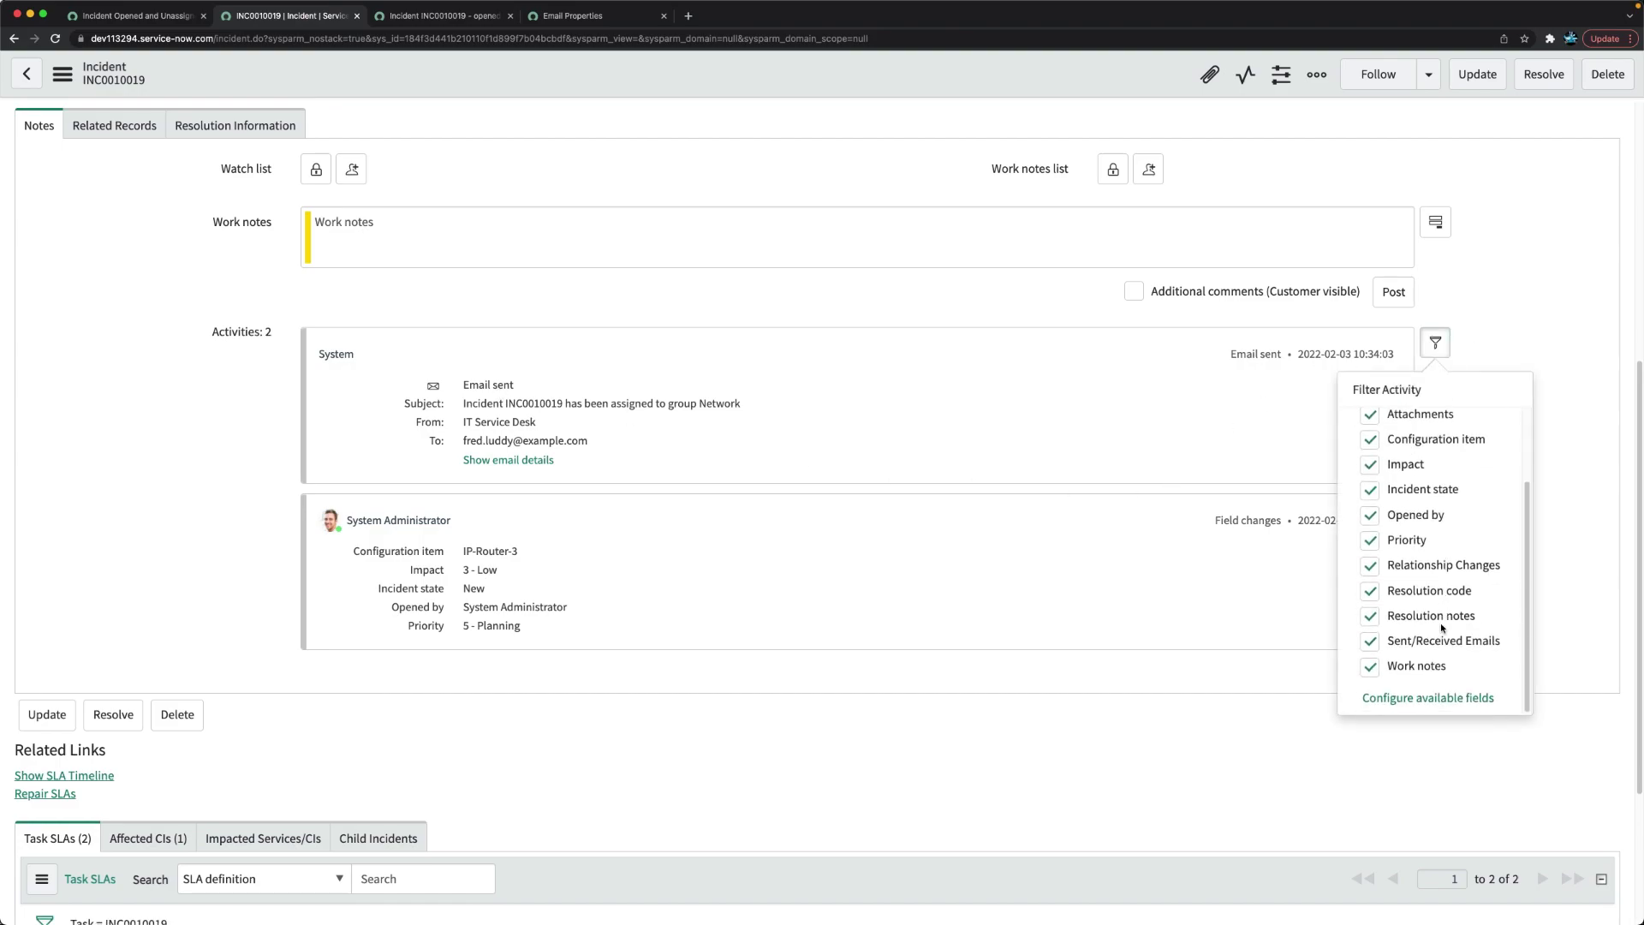
left_click(135, 477)
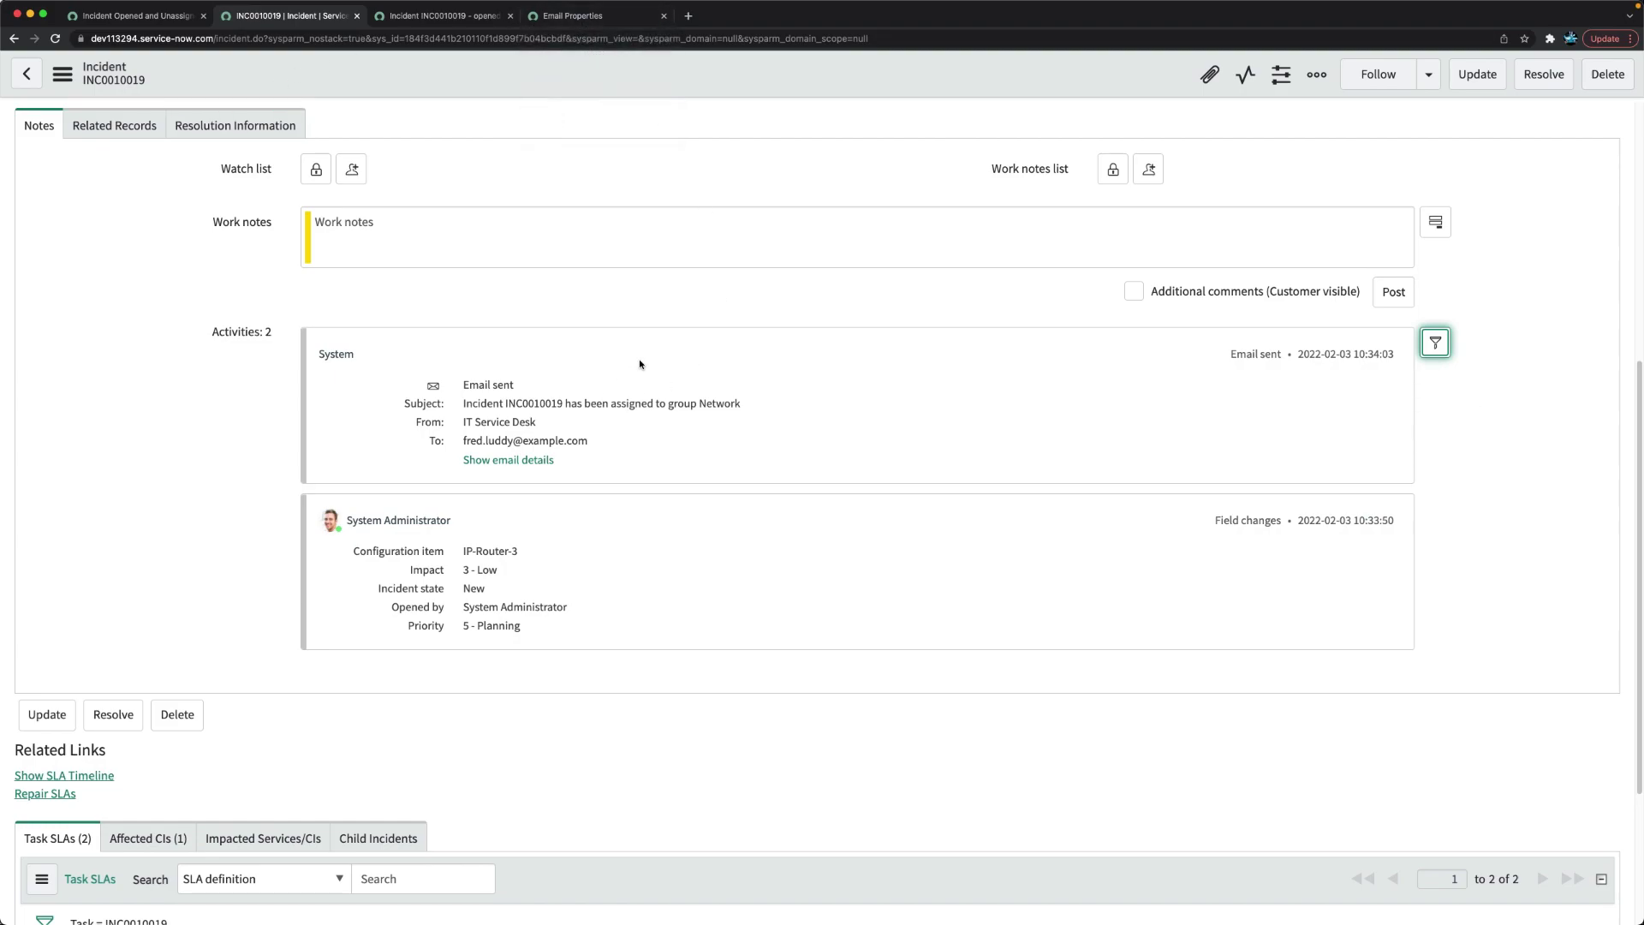
left_click(508, 461)
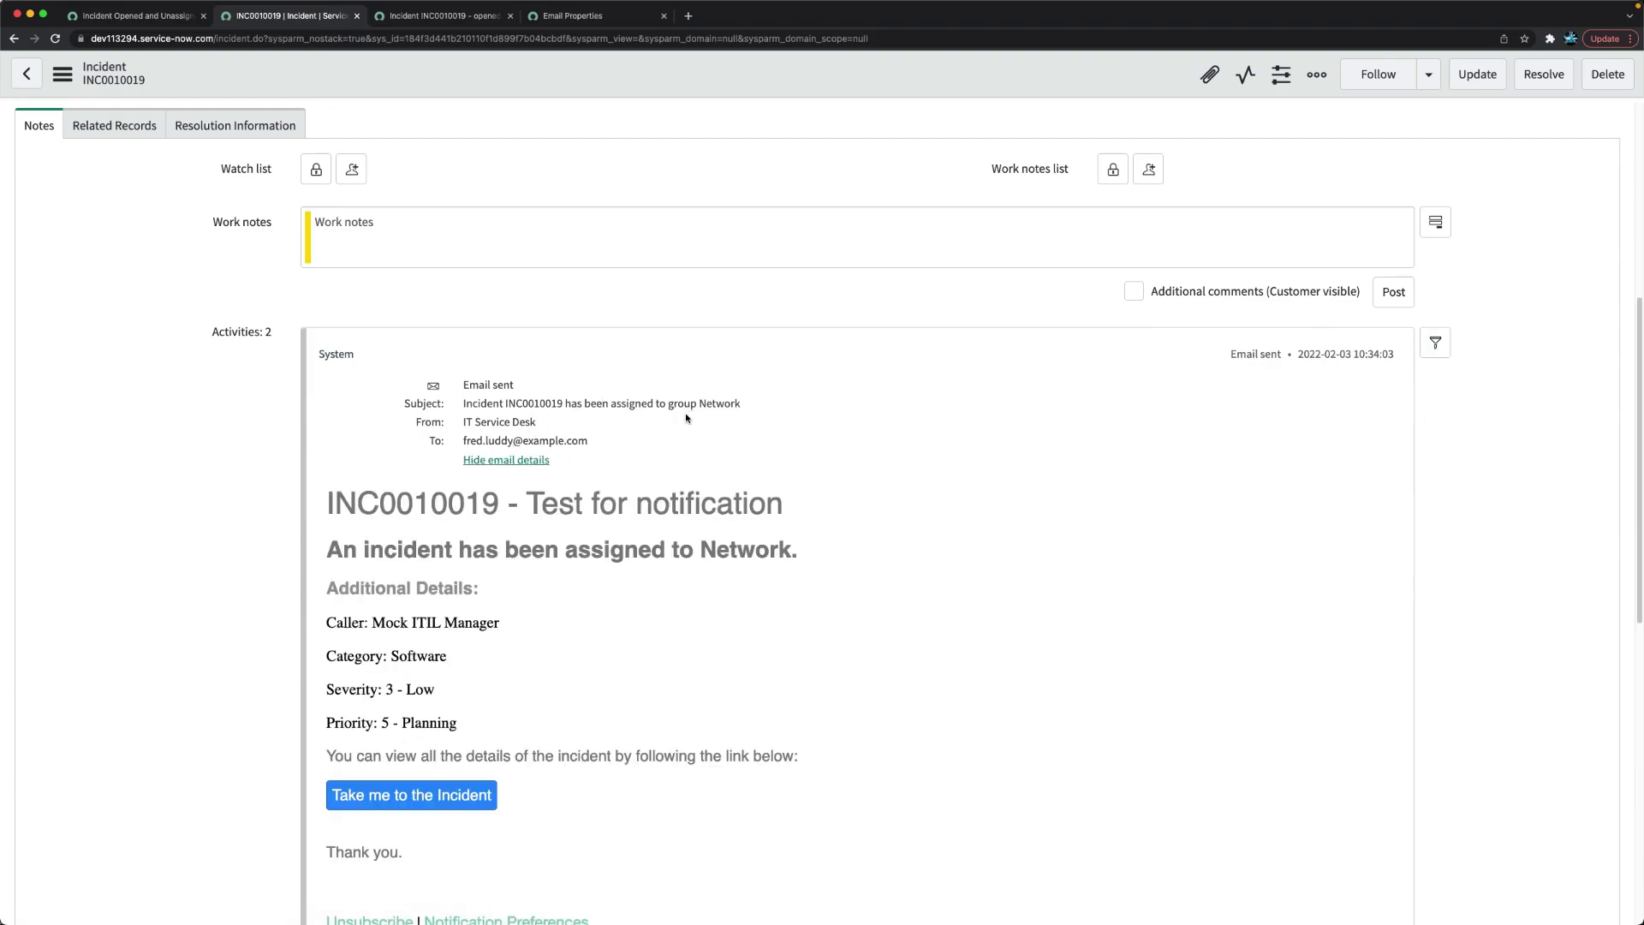
left_click(508, 462)
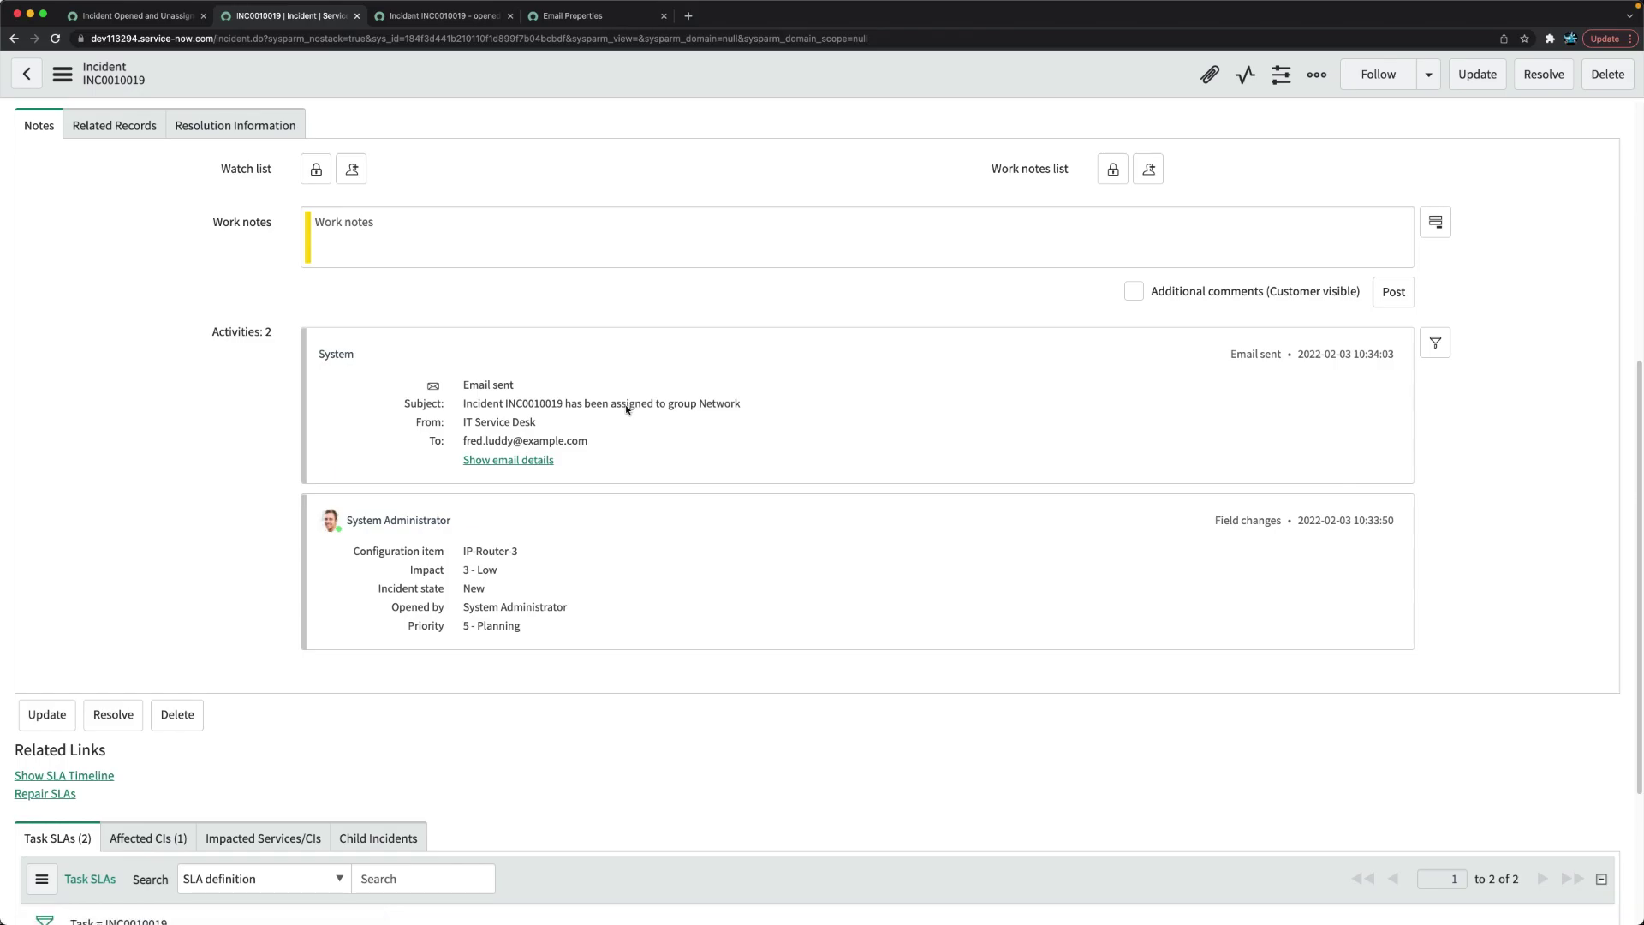
right_click(744, 84)
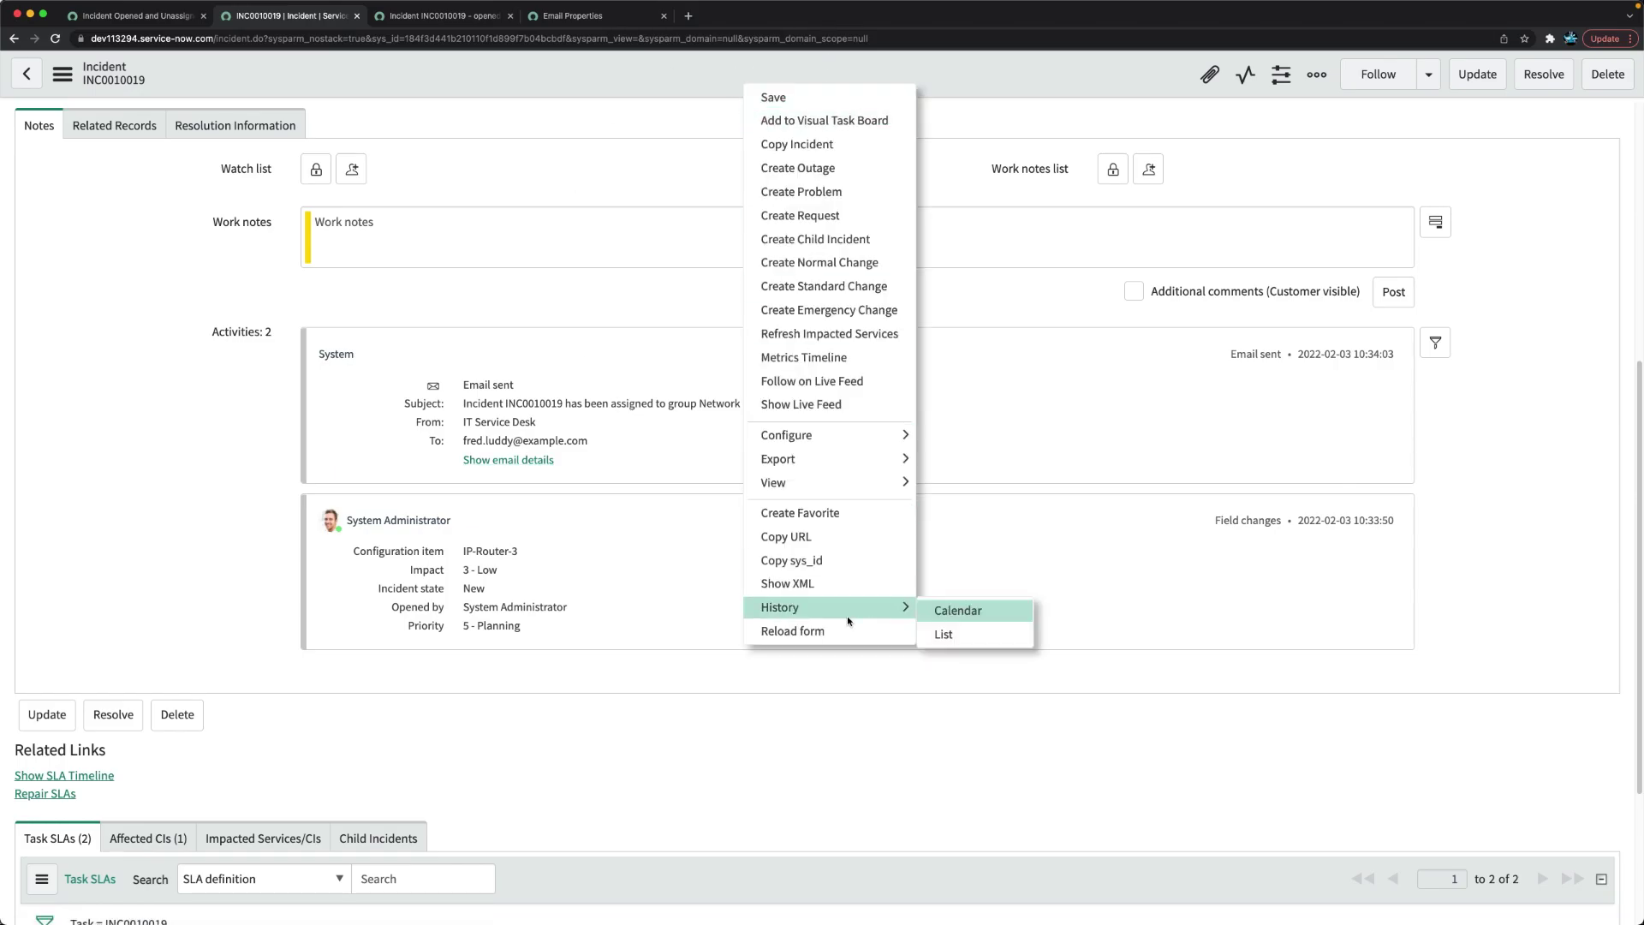
left_click(824, 630)
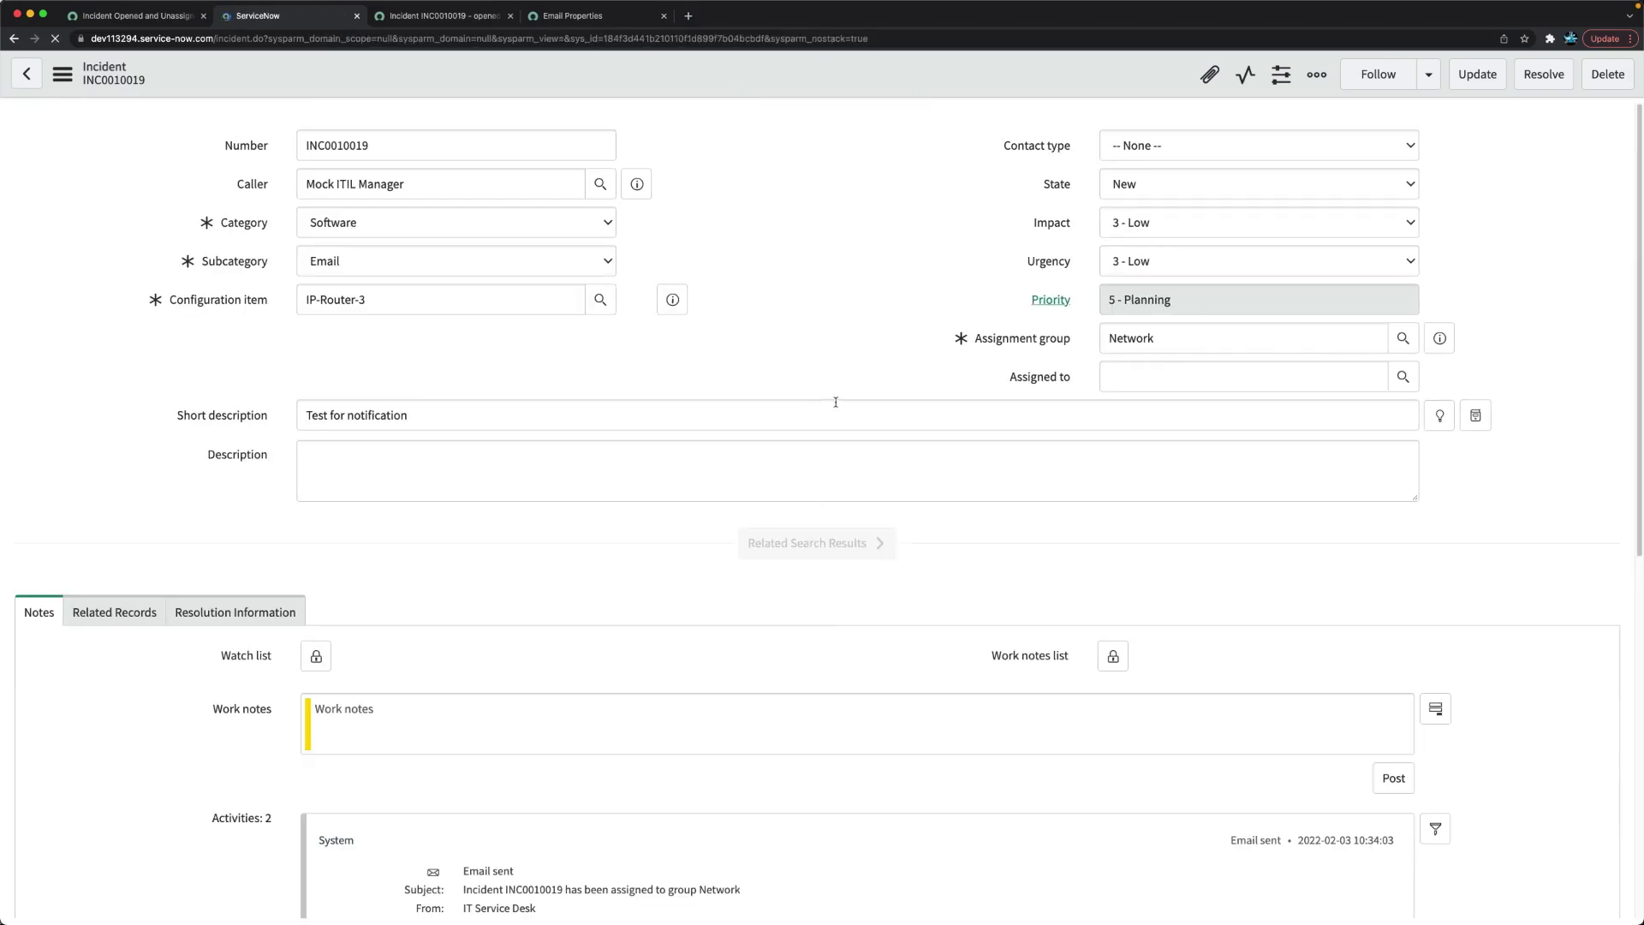
Preview the INC0010019 'opened and unassigned' email via Related Links, then return to the notification
left_click(572, 16)
left_click(404, 16)
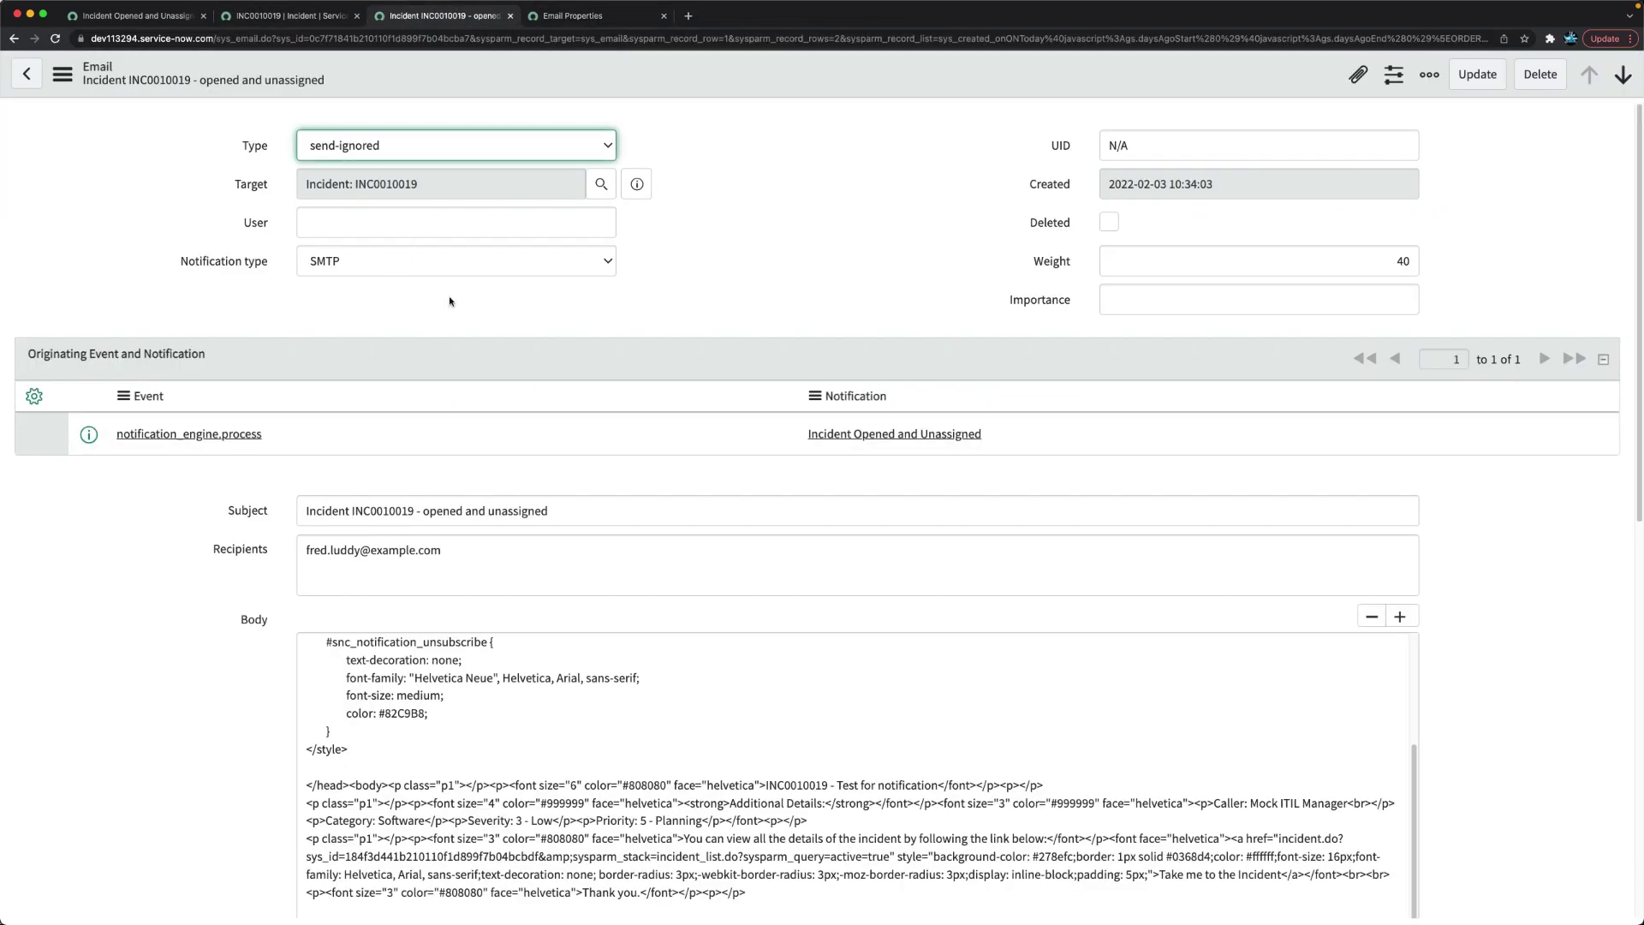
scroll(667, 473, "down", 3)
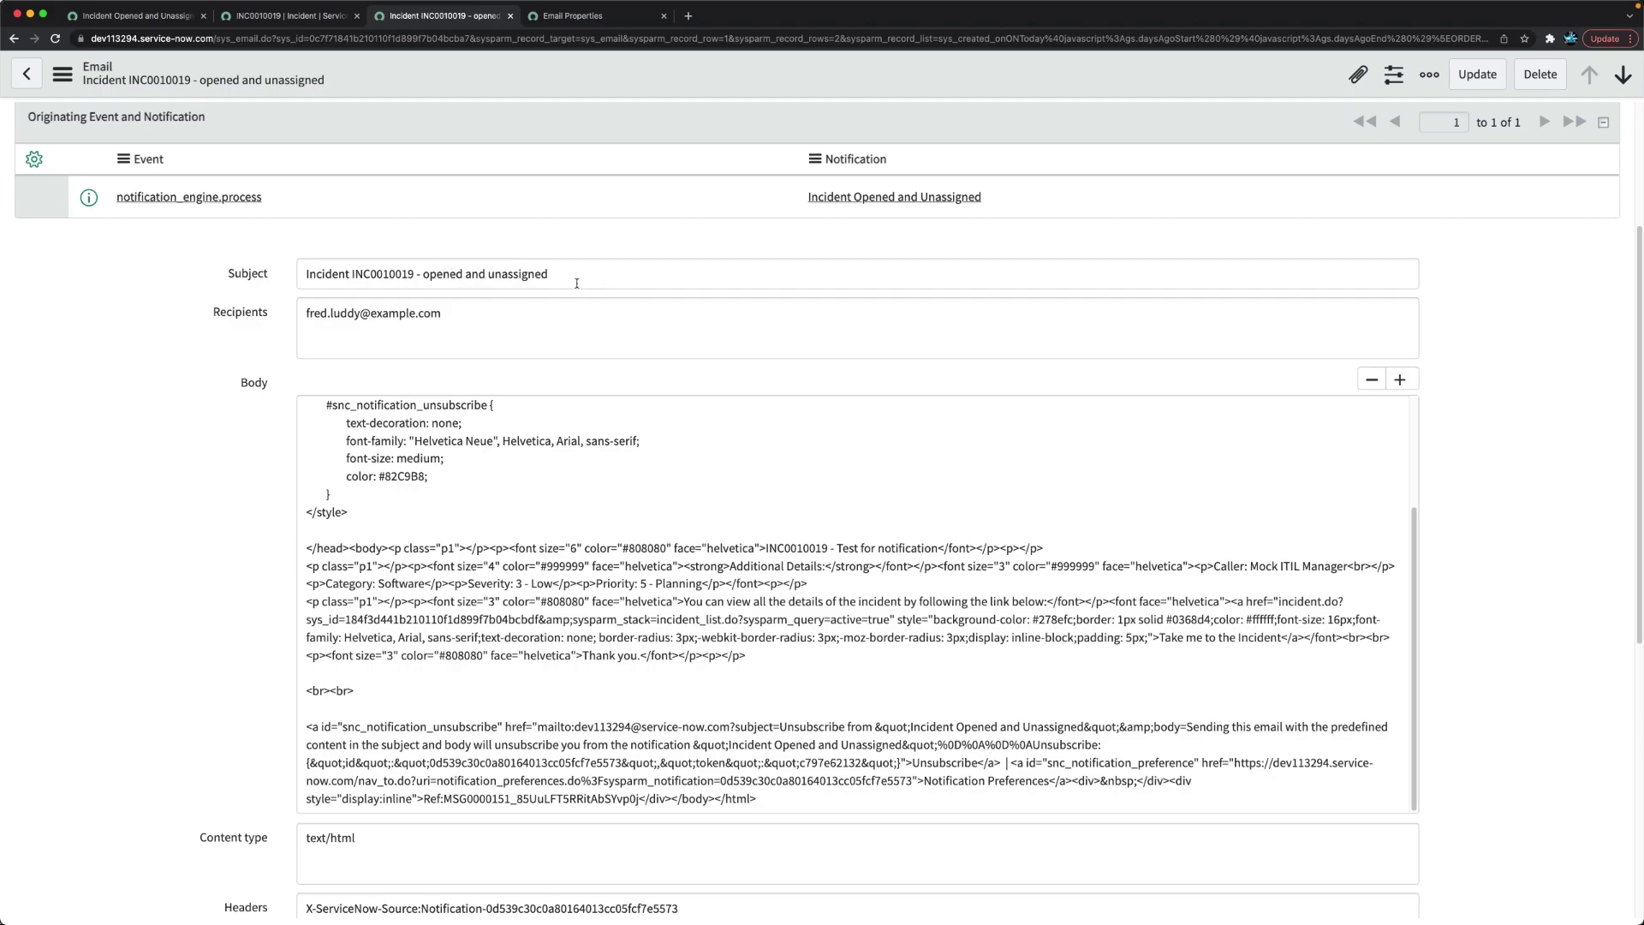
scroll(257, 531, "down", 6)
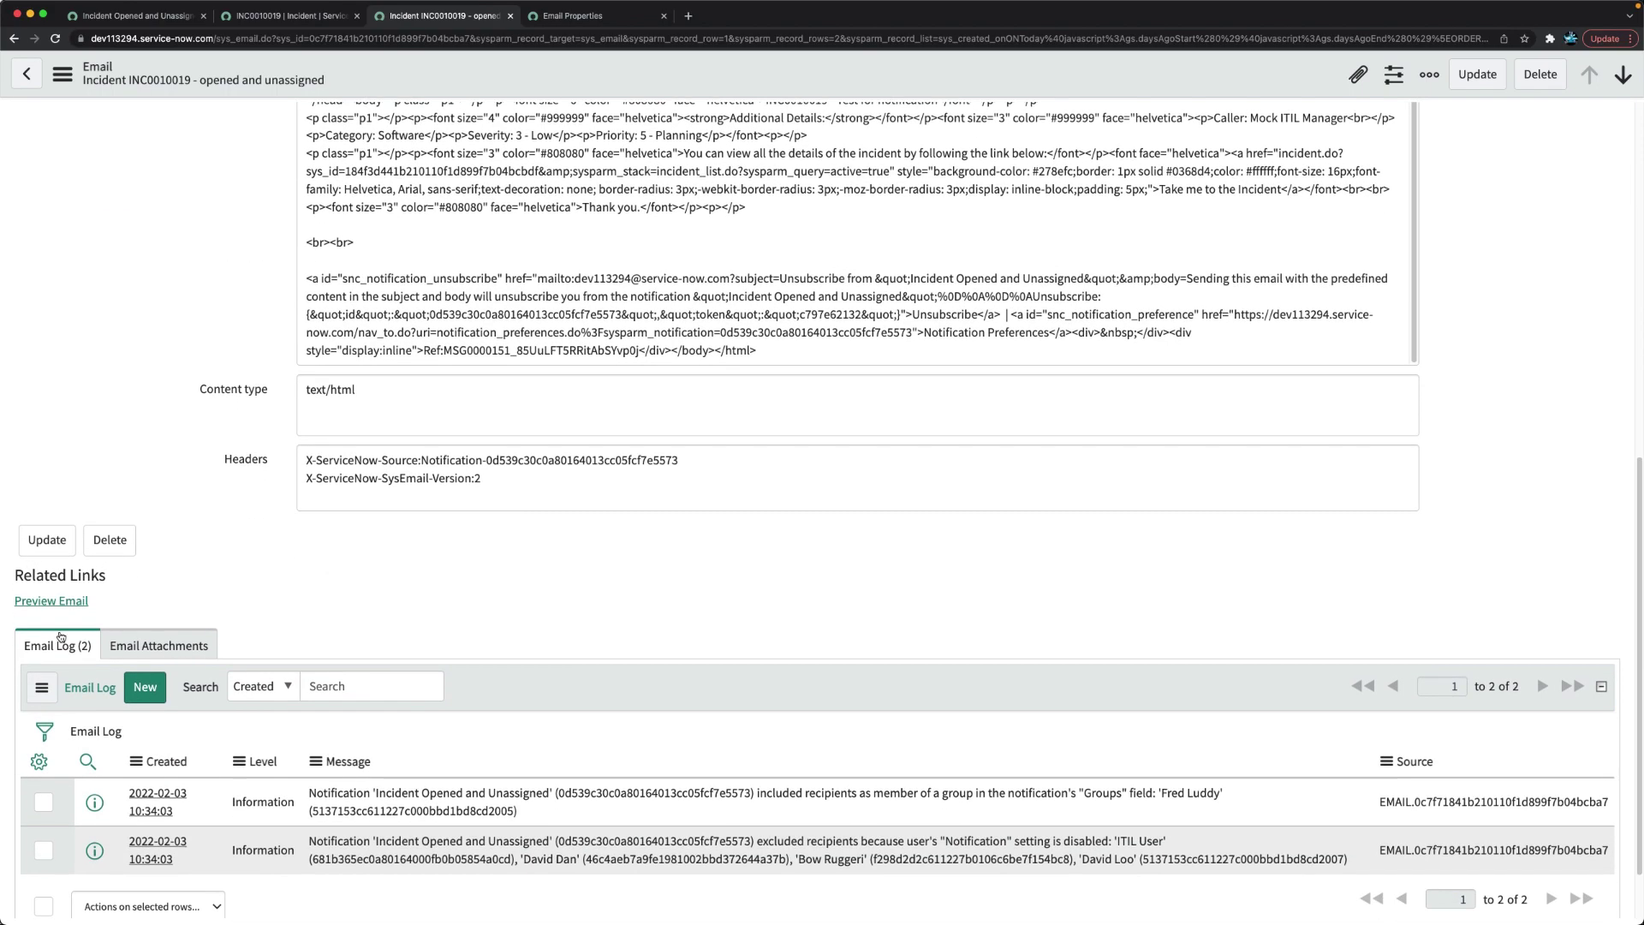
left_click(40, 602)
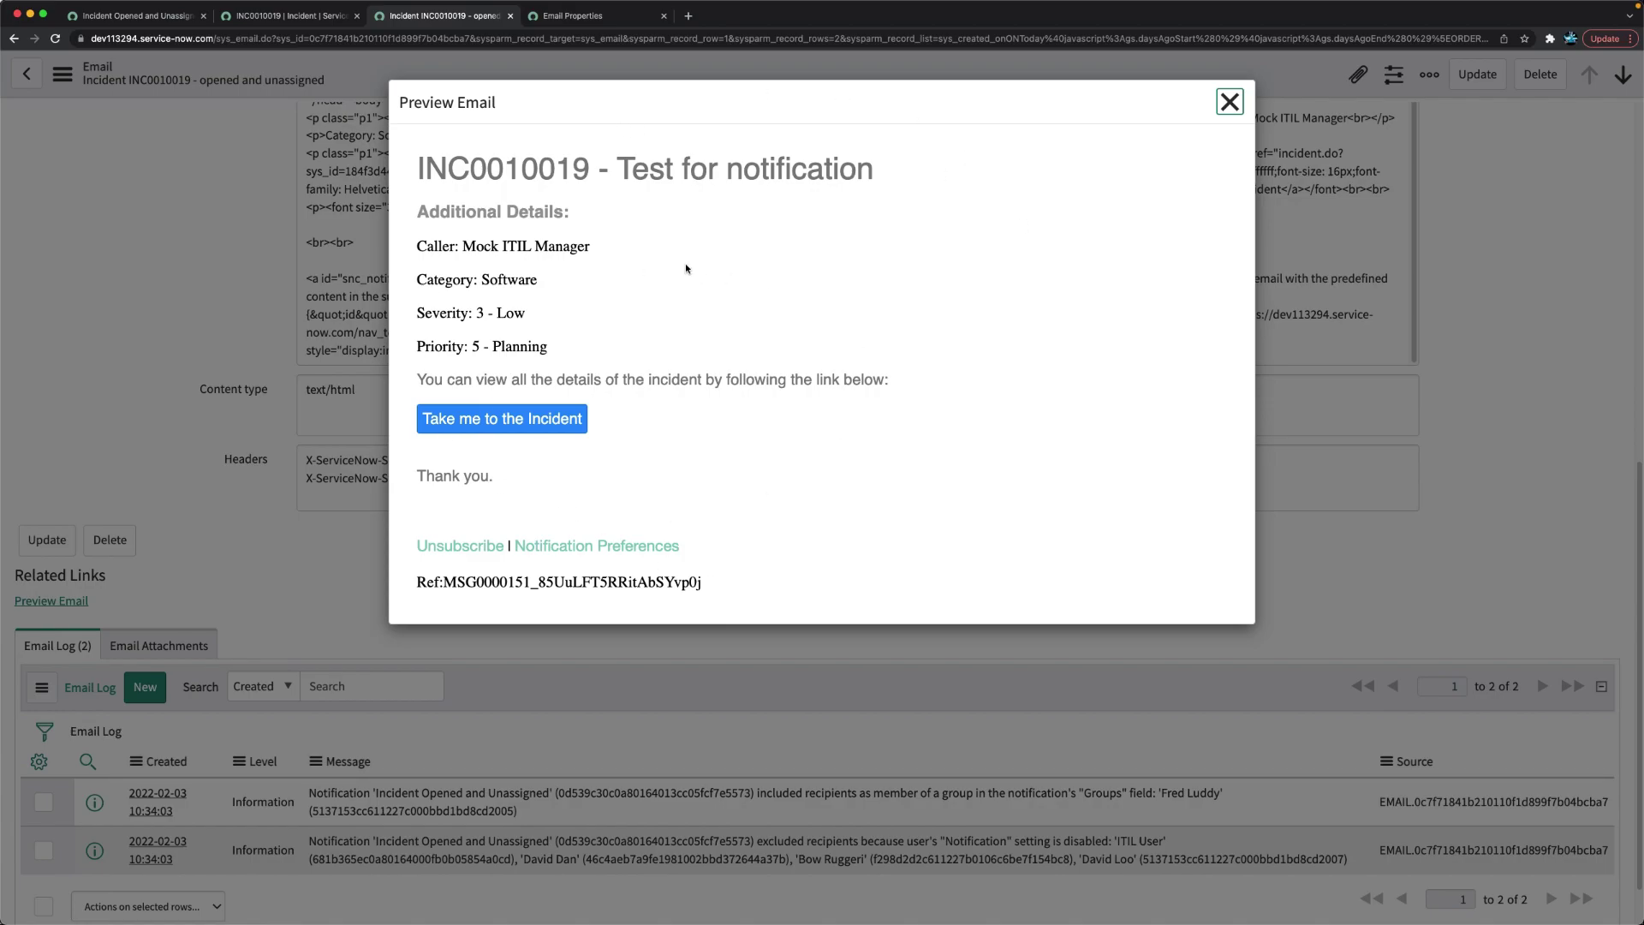
left_click(1230, 101)
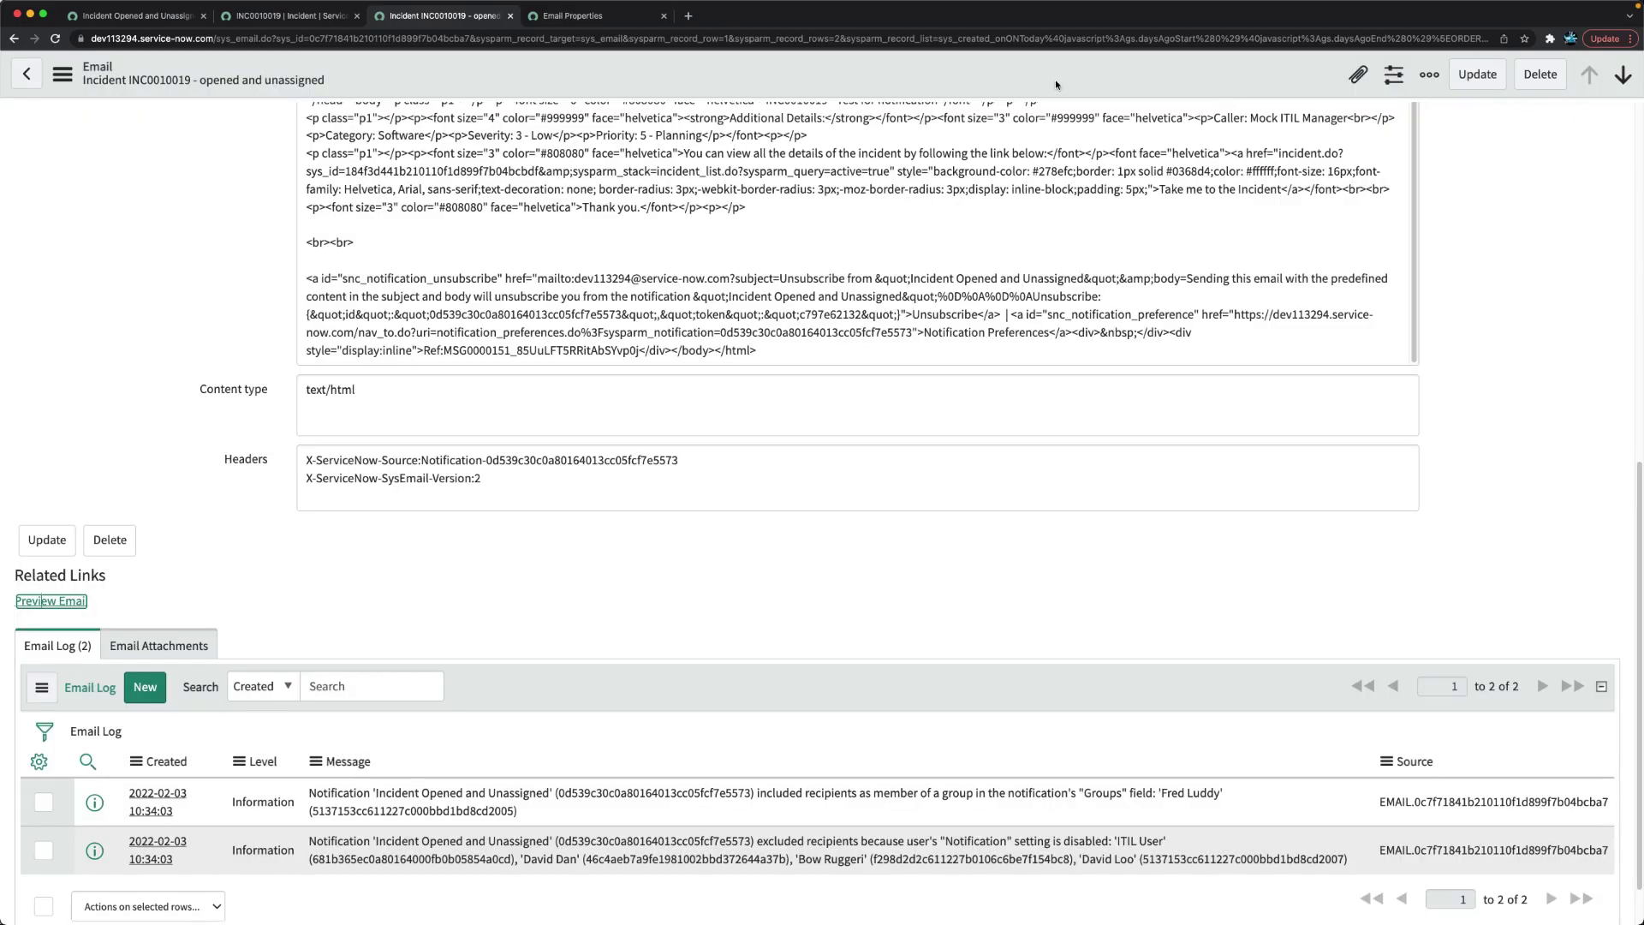
left_click(299, 16)
left_click(128, 16)
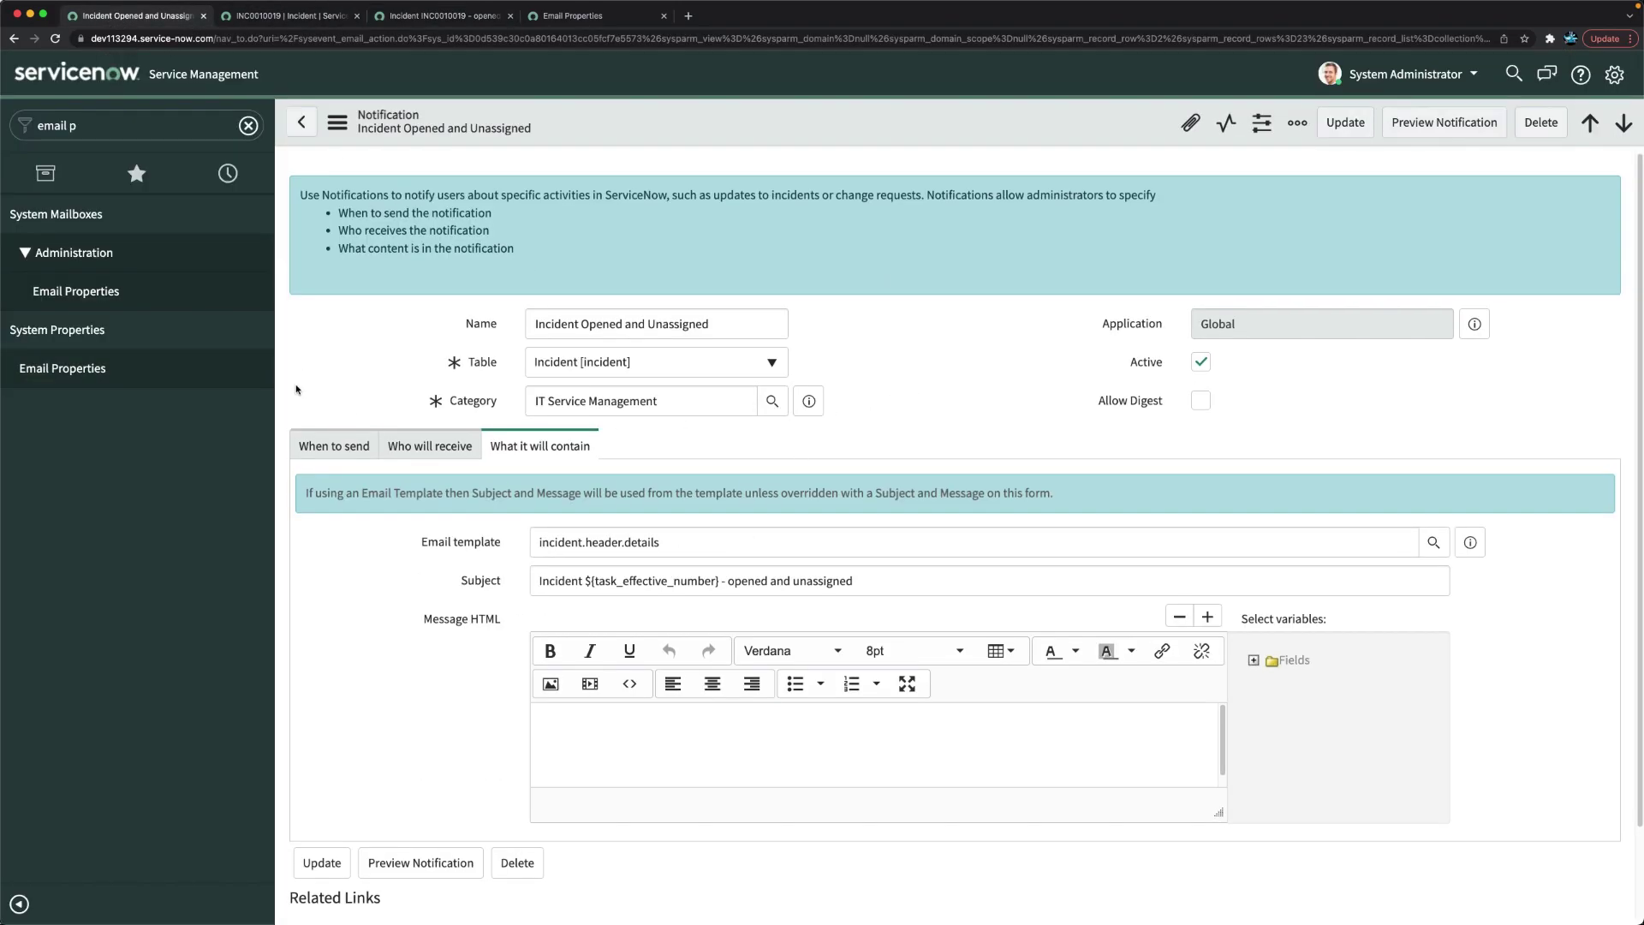
Uncheck Subscribable on the Who will receive tab and save the notification
left_click(334, 448)
scroll(448, 544, "down", 3)
left_click(427, 327)
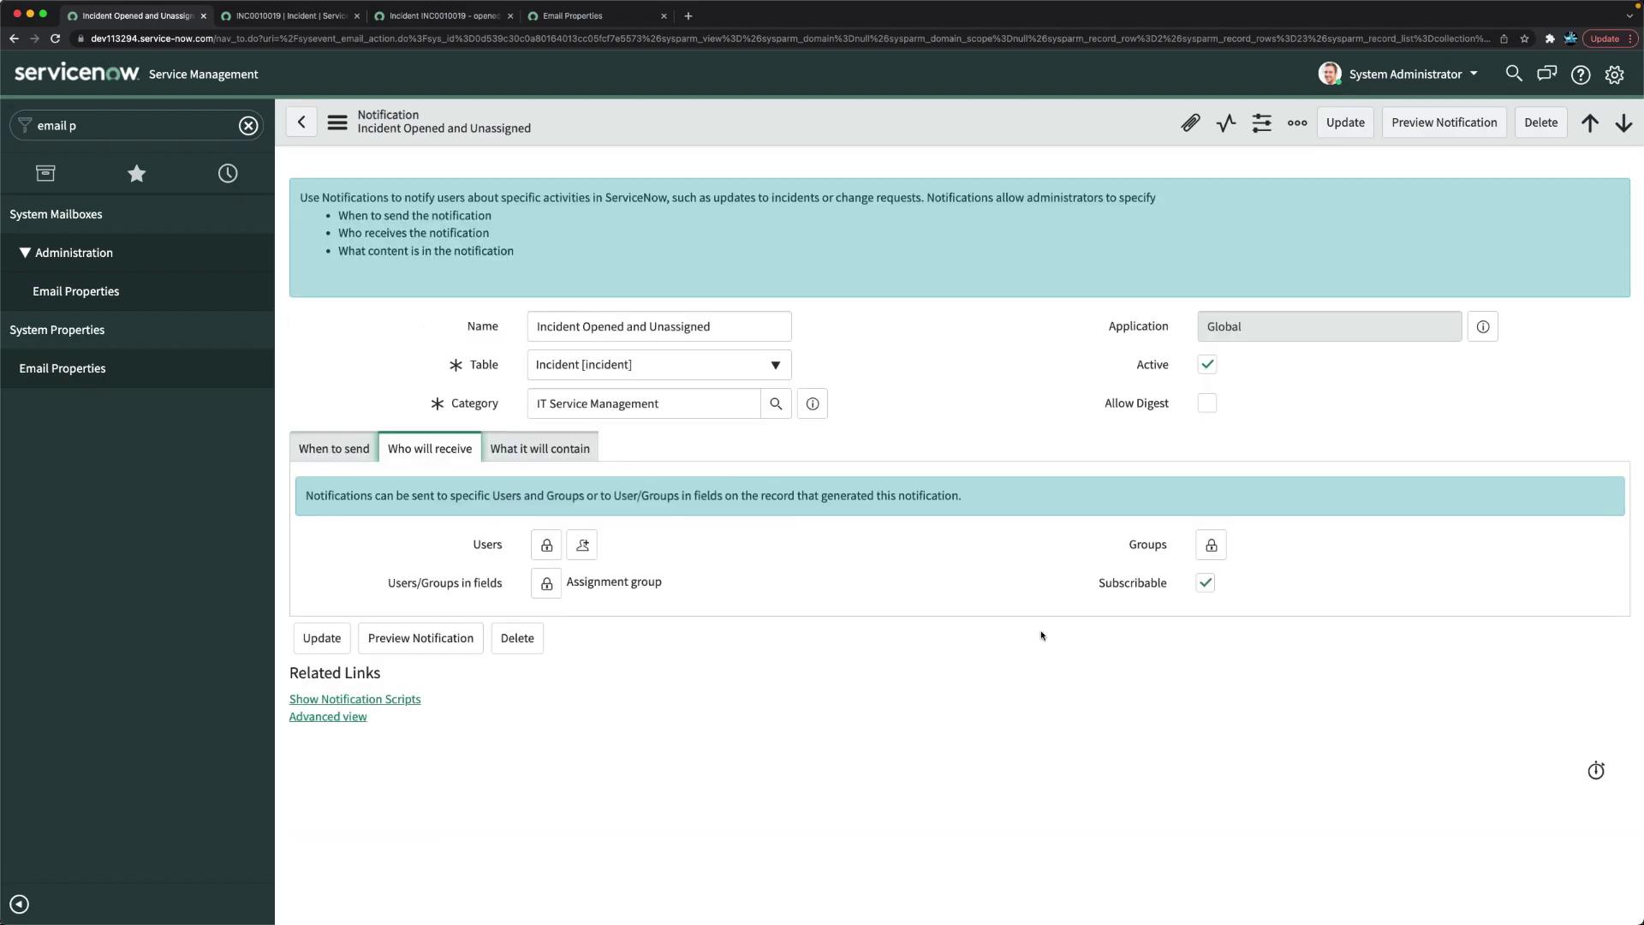
mouse_move(1187, 591)
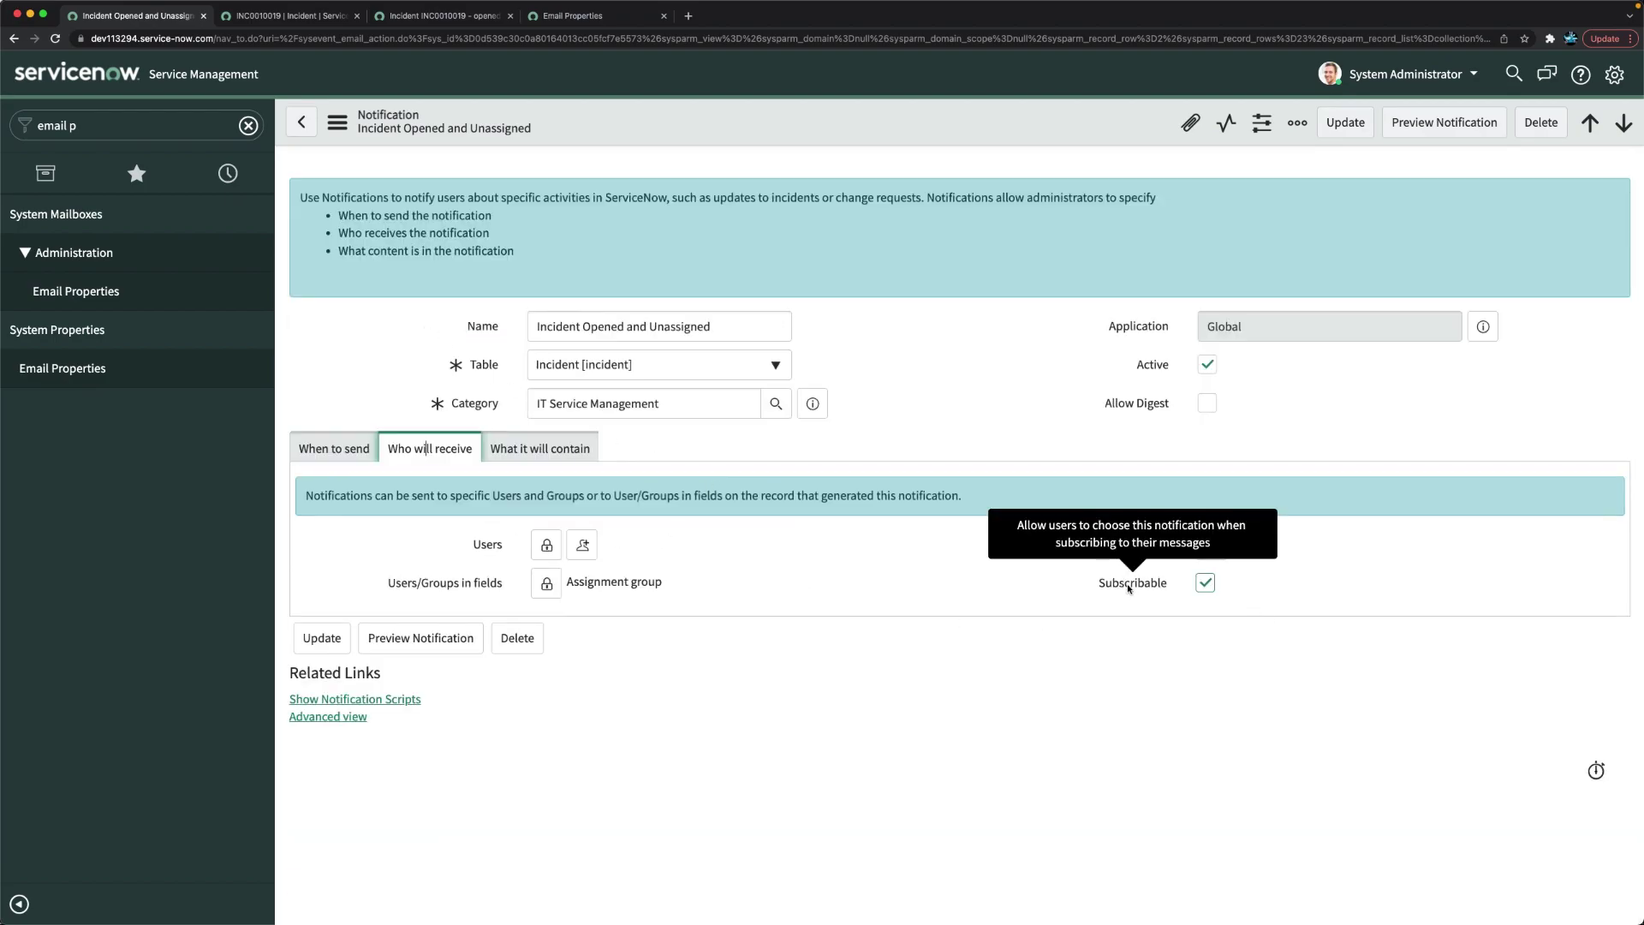
left_click(1204, 584)
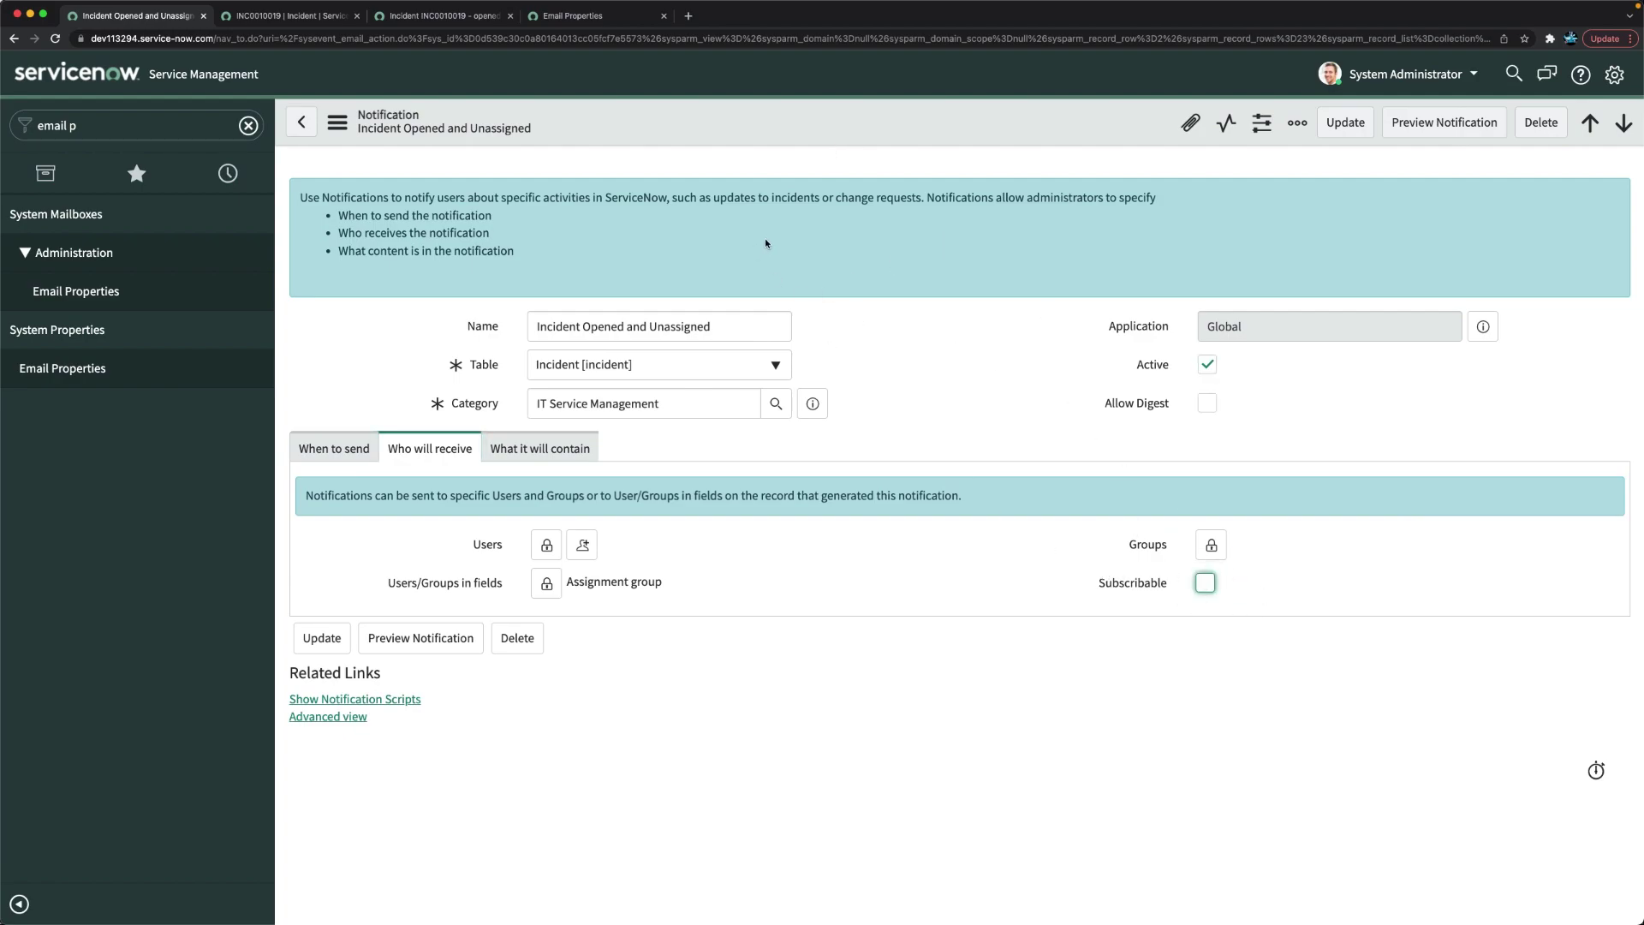
right_click(837, 129)
left_click(884, 137)
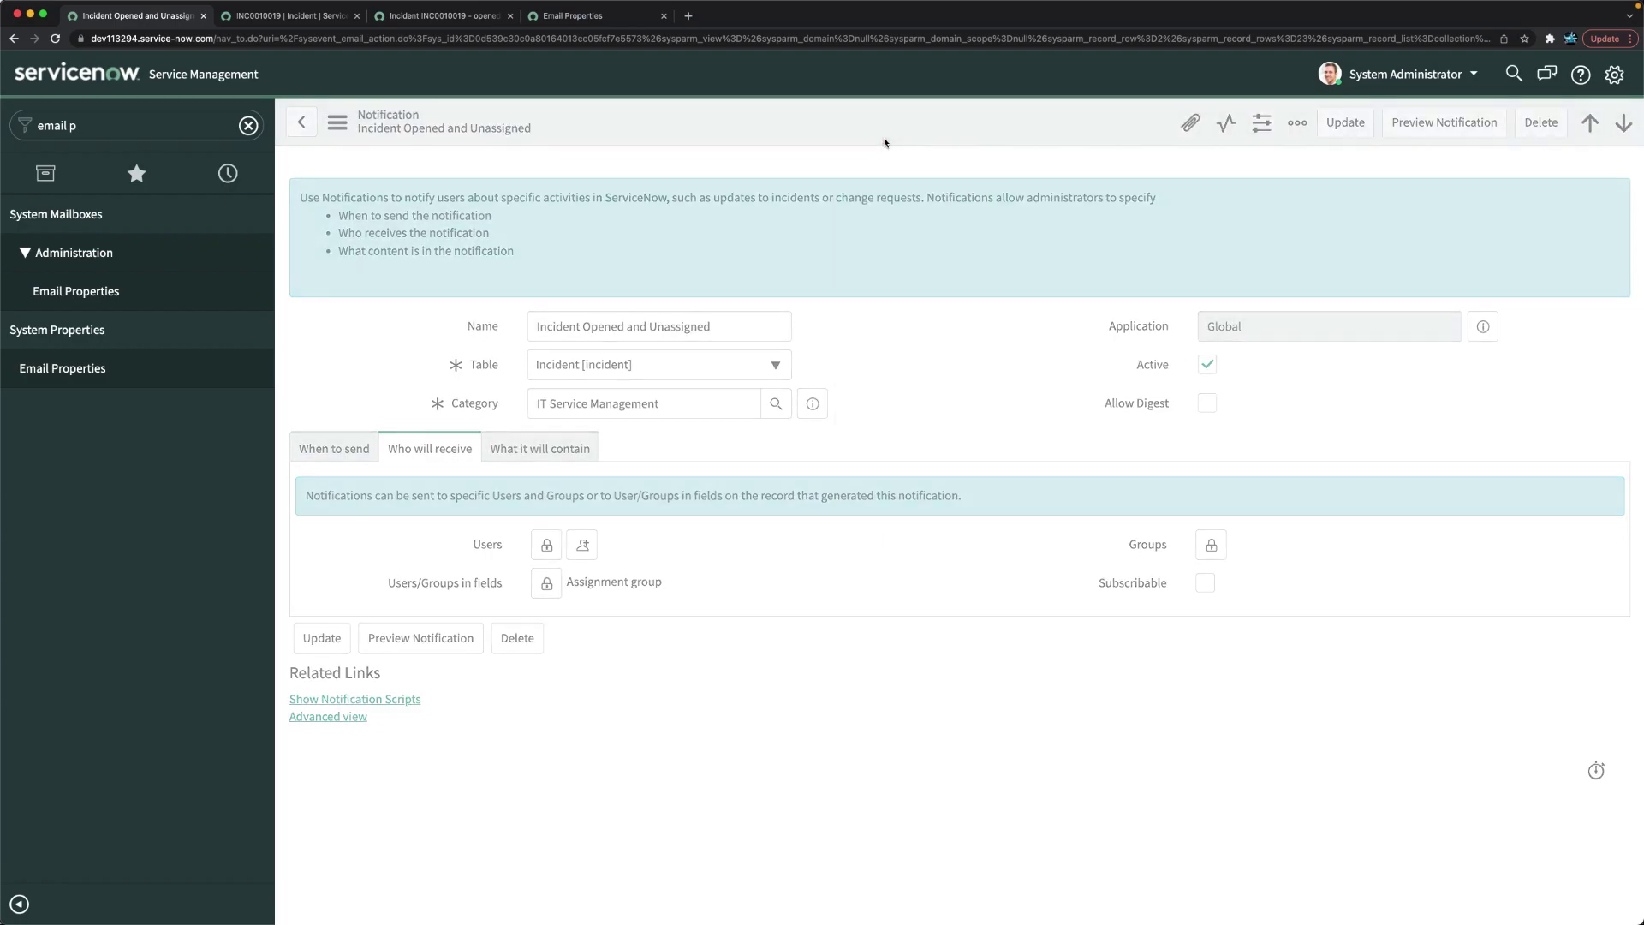
left_click(439, 16)
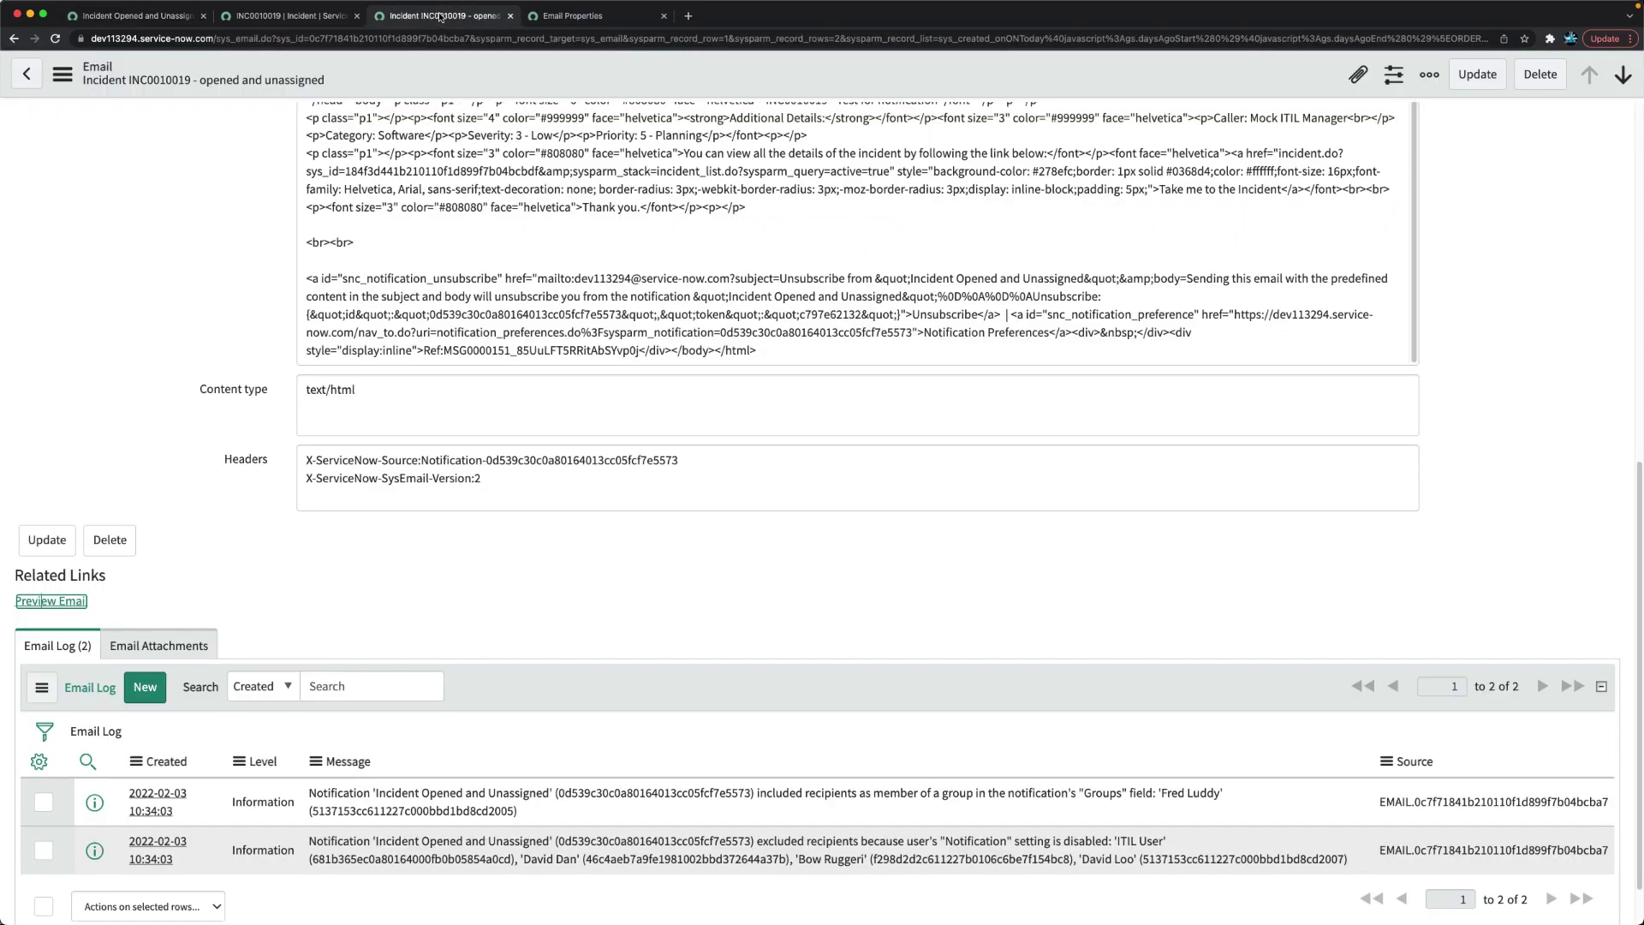
Close the old email record and INC0010019 tabs and return to the notification tab
left_click(507, 16)
left_click(300, 16)
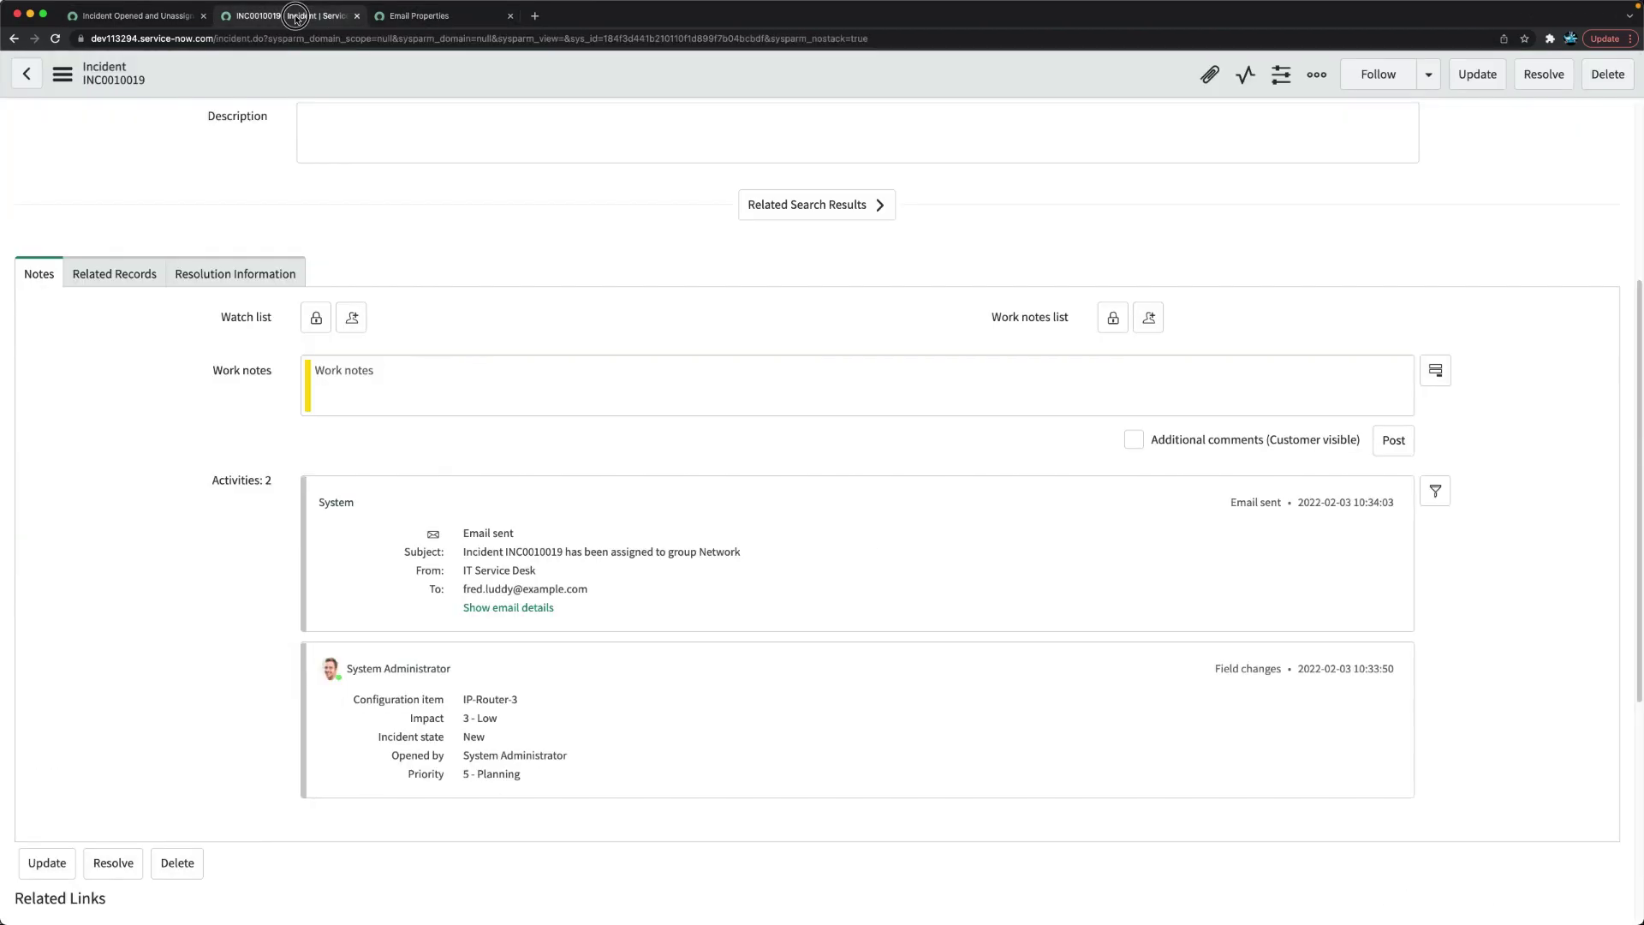
left_click(358, 16)
left_click(158, 19)
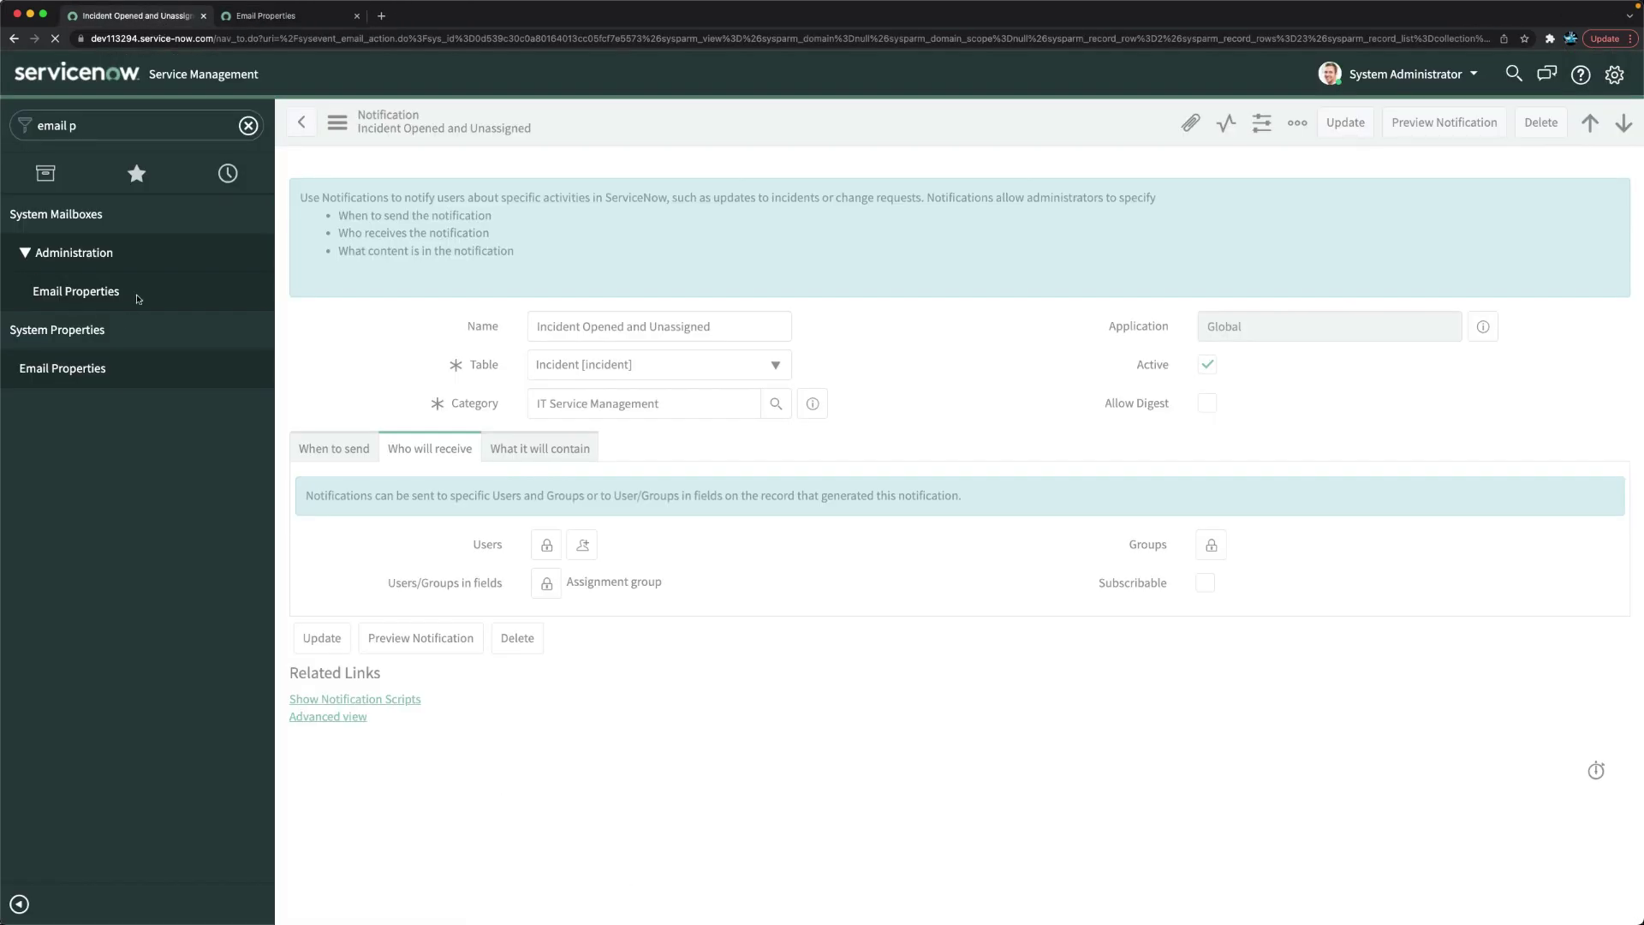
Clear the navigator filter and filter it to 'incident'
left_click(176, 131)
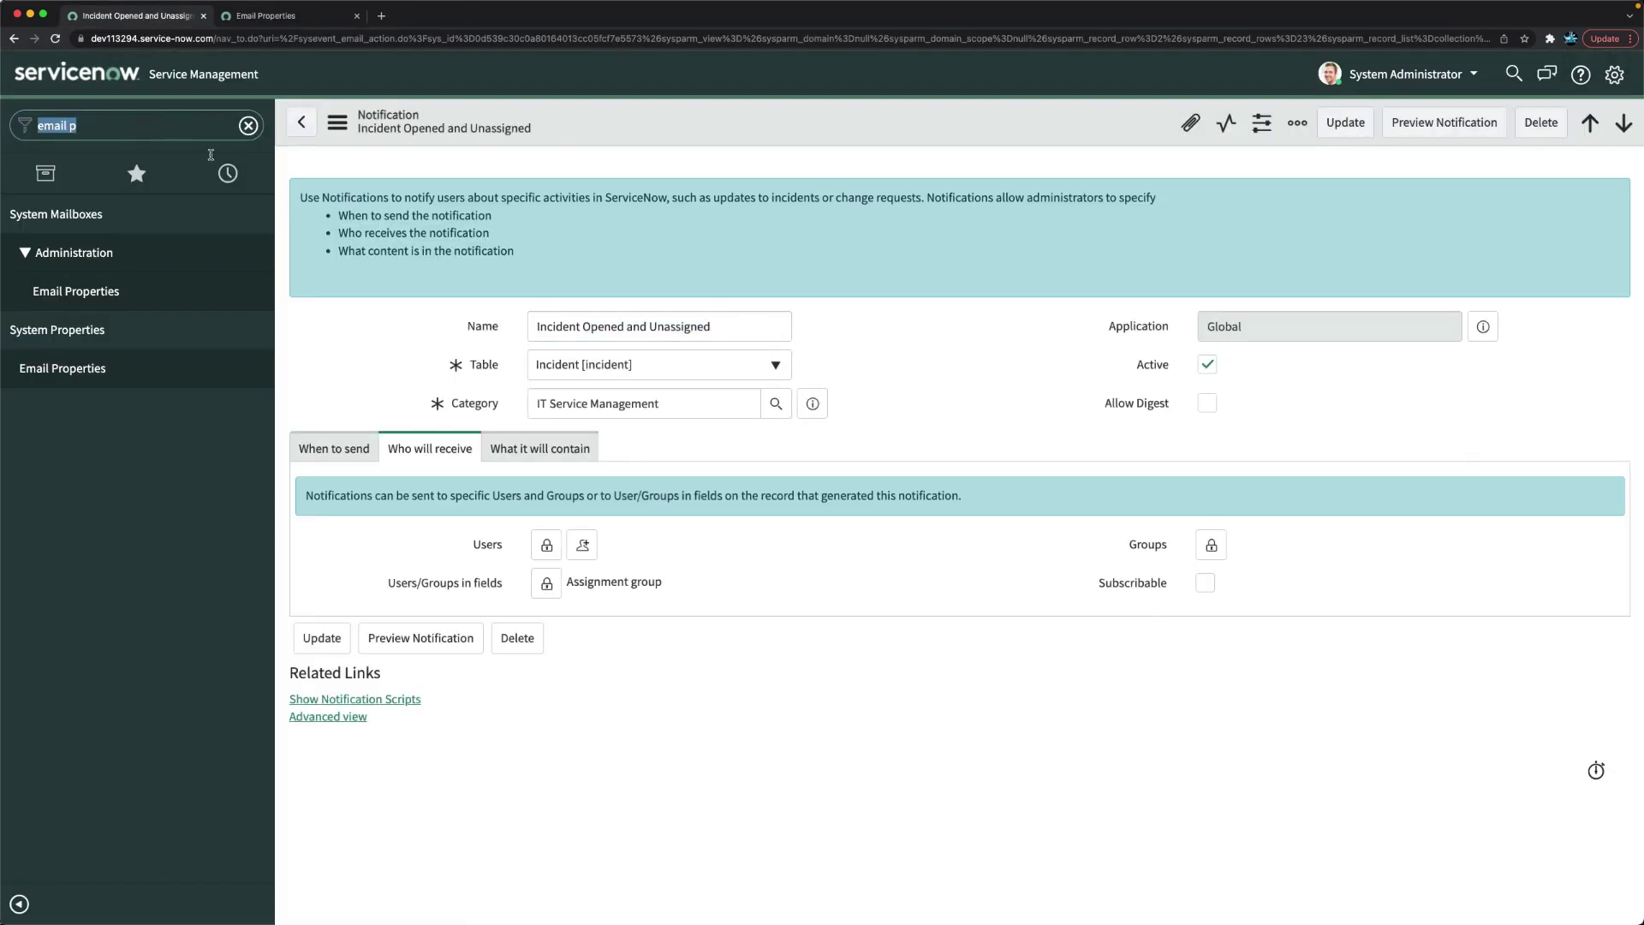
left_click(184, 117)
key("BackSpace")
key("BackSpace")
key("BackSpace")
key("BackSpace")
key("BackSpace")
key("BackSpace")
key("BackSpace")
type("incident")
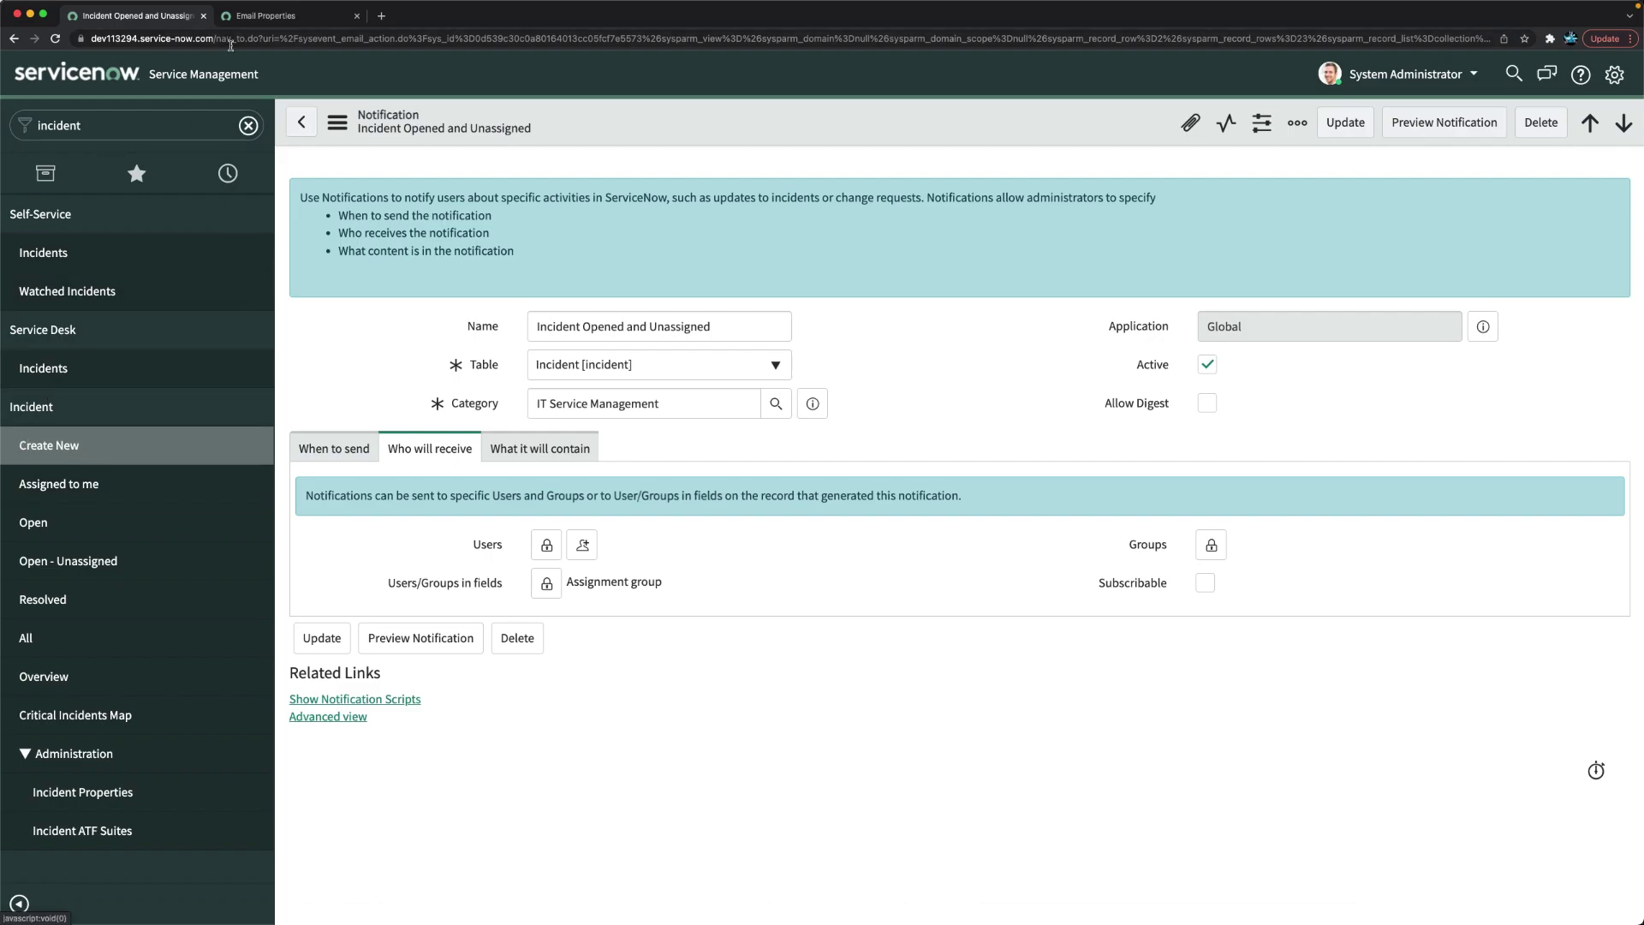
Start a new incident with the suggested caller and subcategory Email
left_click(55, 448)
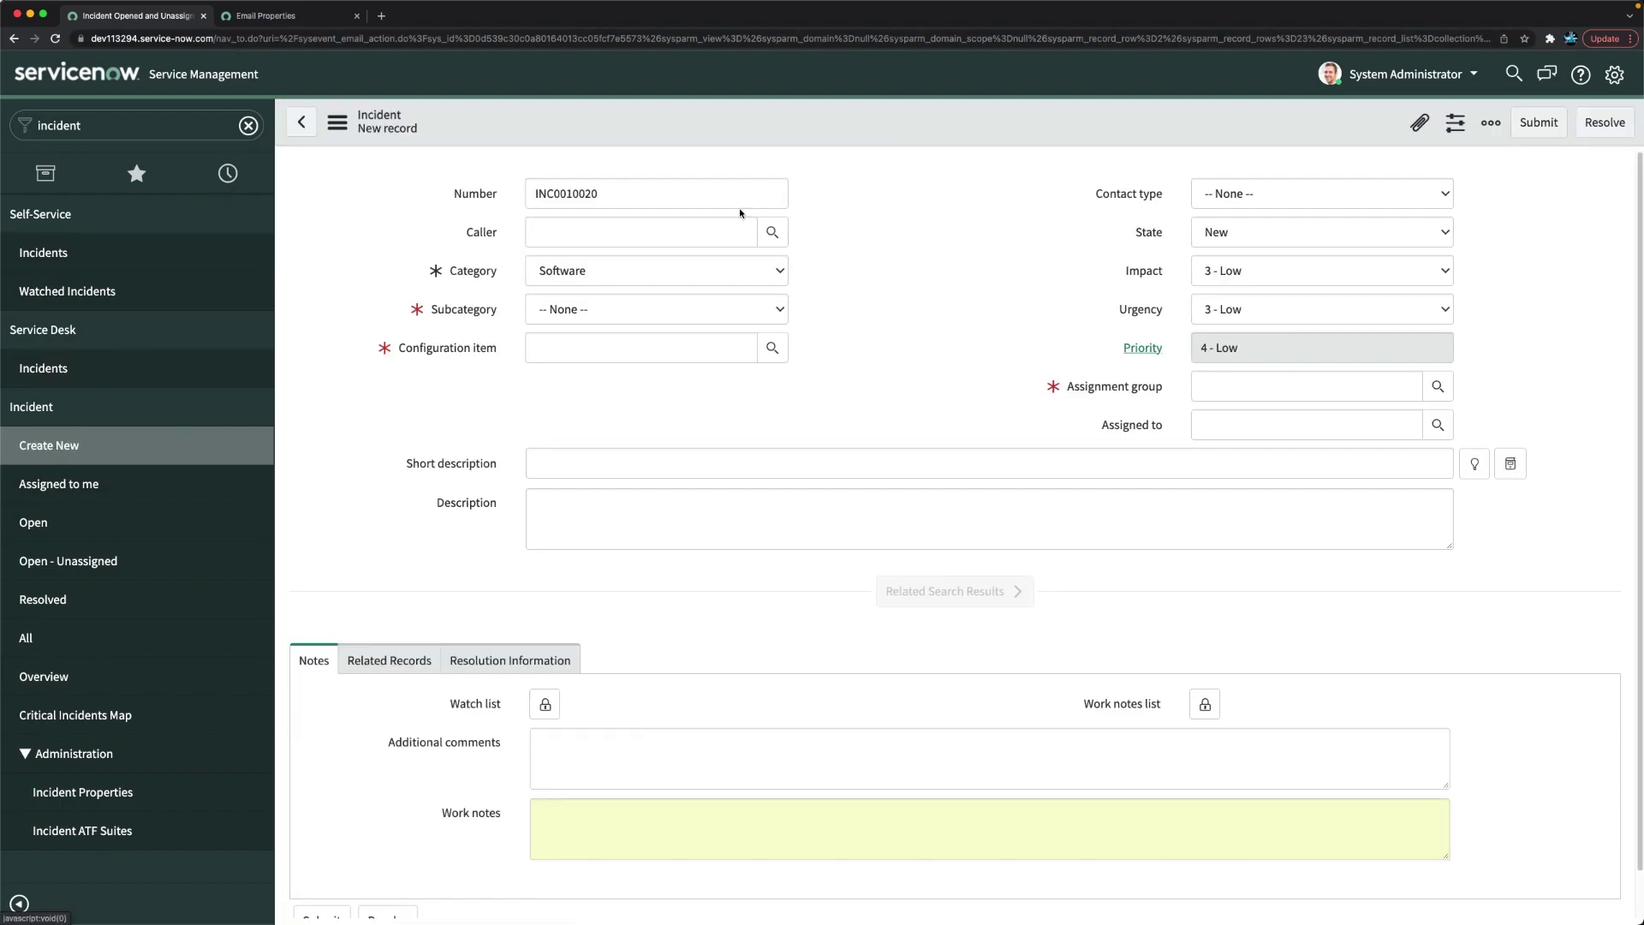
left_click(589, 233)
type("mock")
left_click(582, 272)
left_click(597, 311)
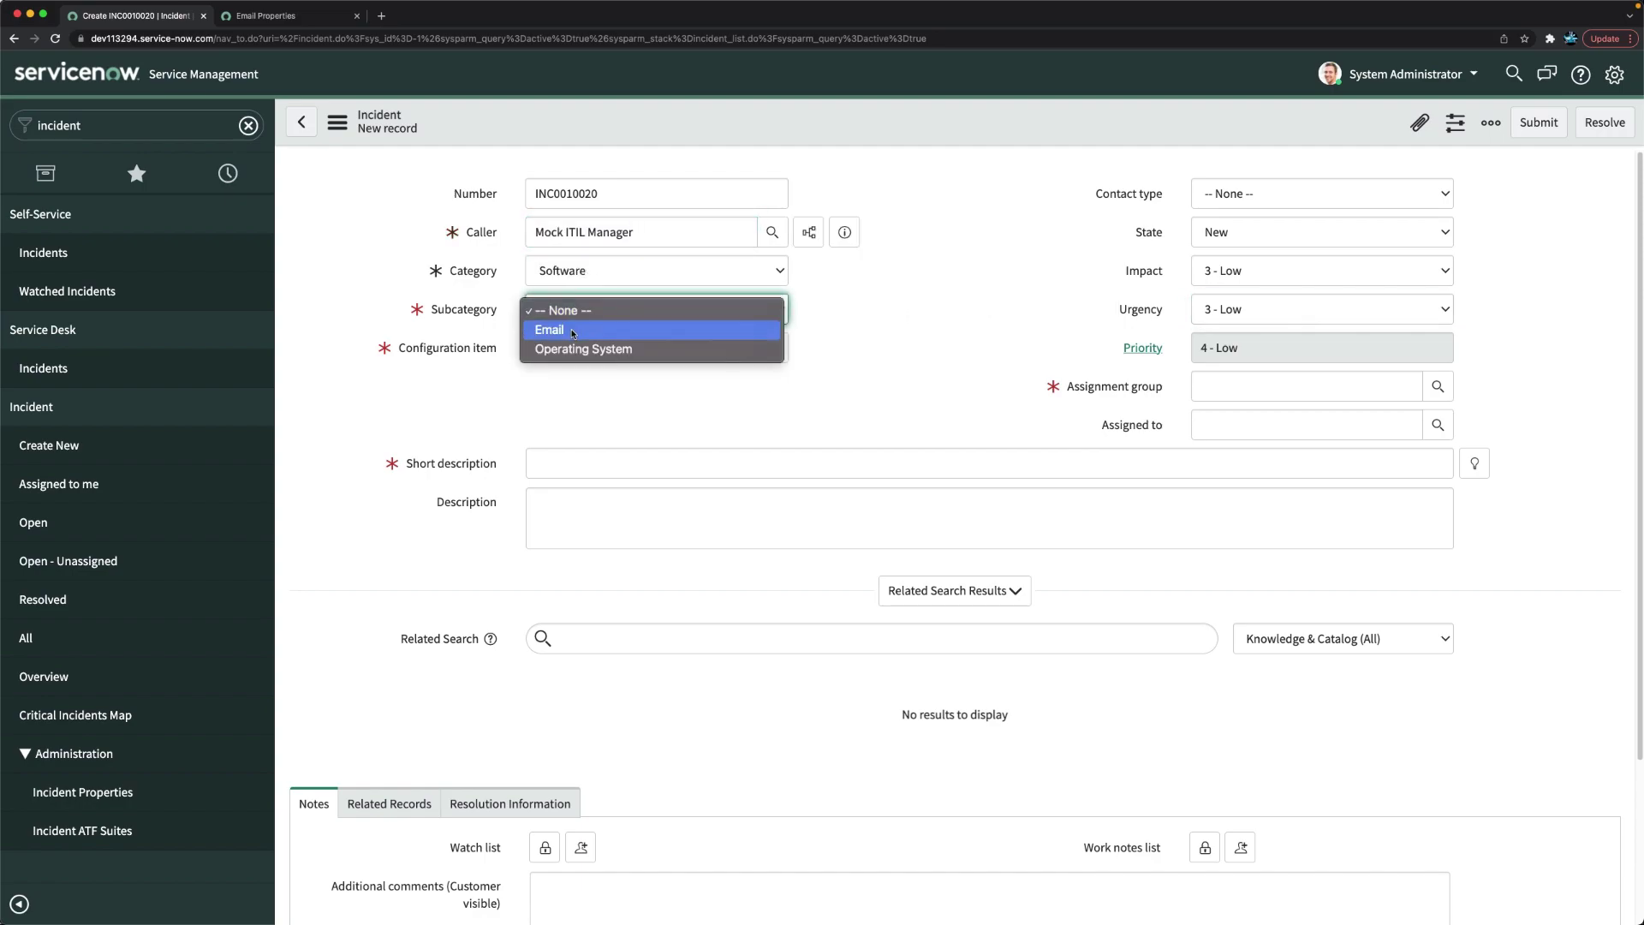
left_click(579, 328)
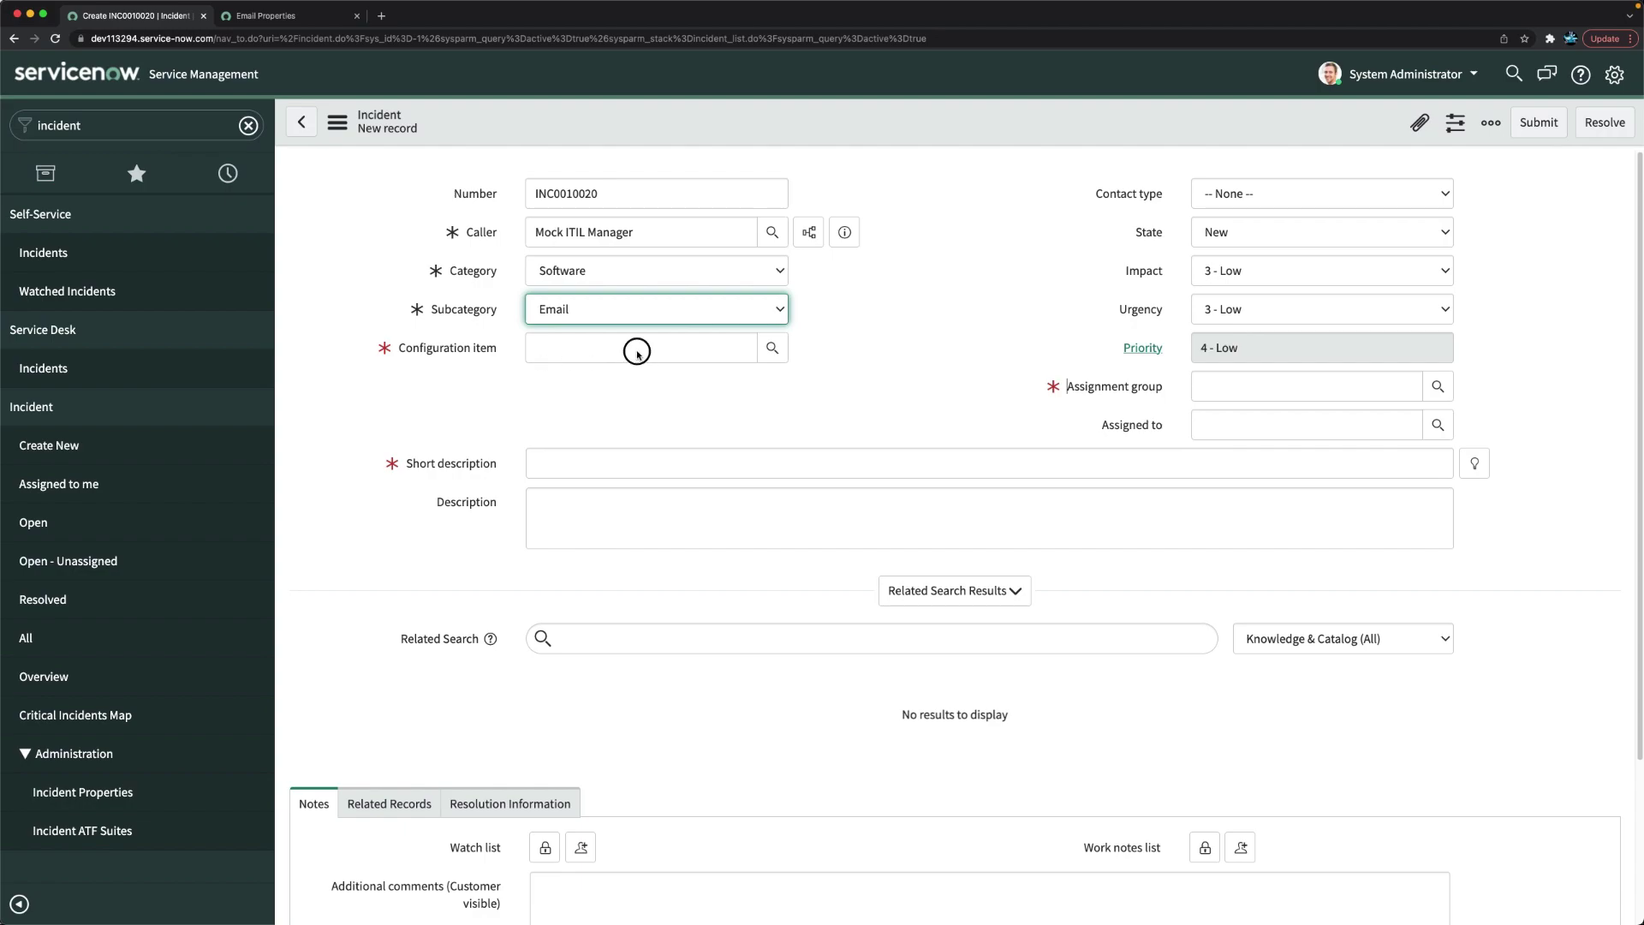
Set configuration item IP-Router-3 and short description 'Test for notification', then save the incident
left_click(901, 324)
left_click(606, 353)
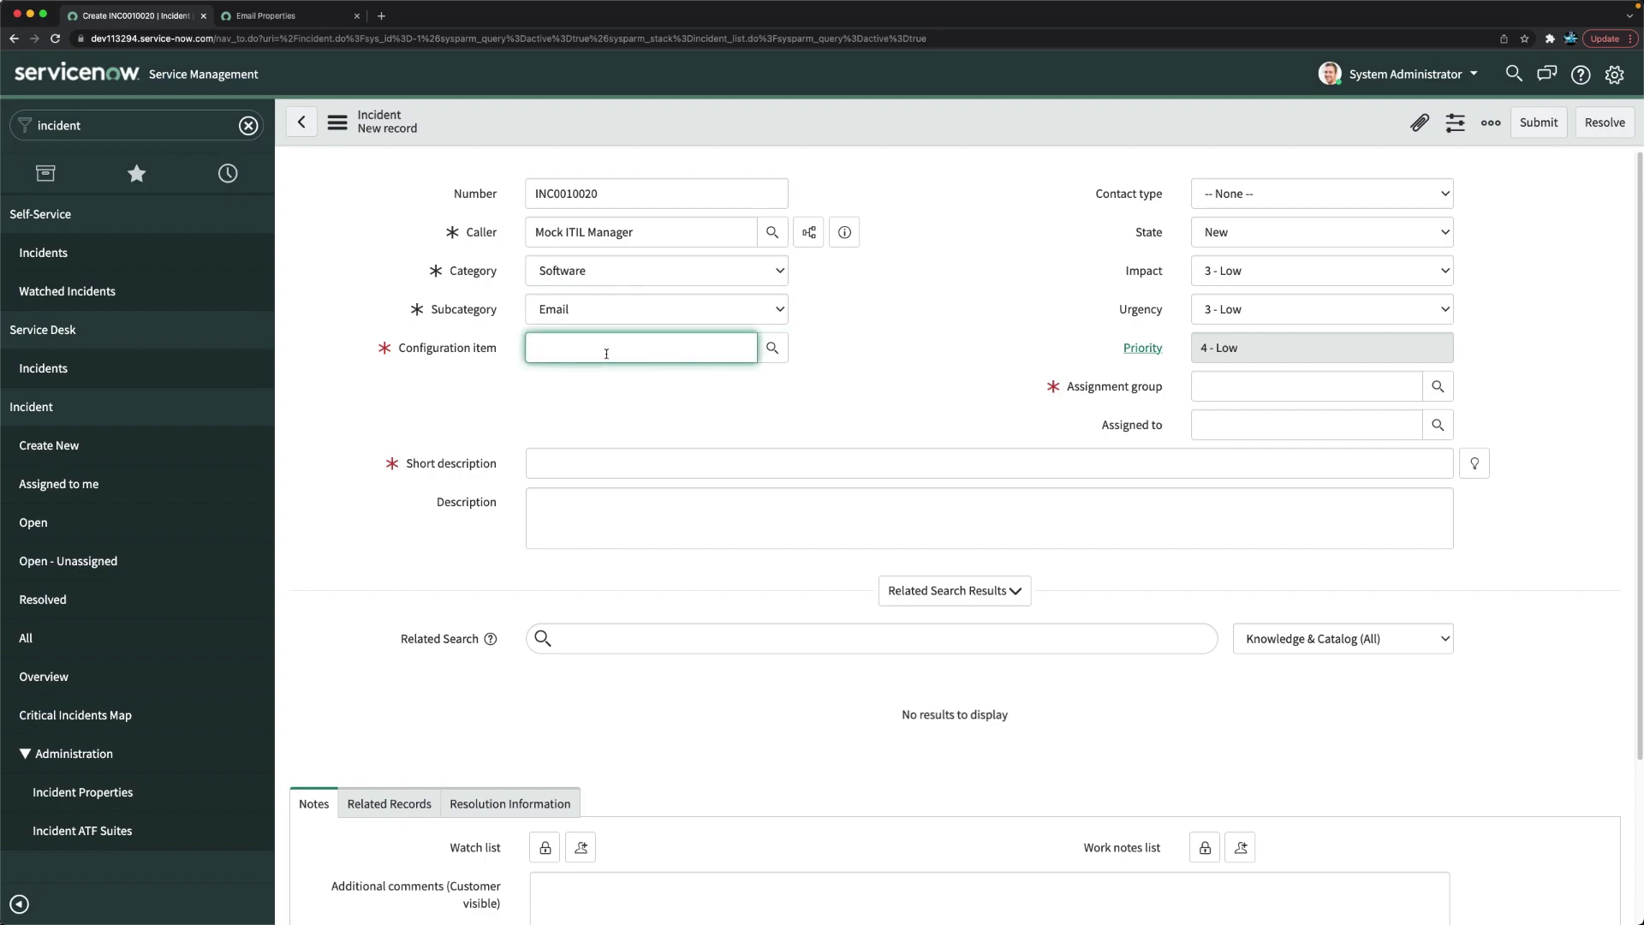
left_click(599, 408)
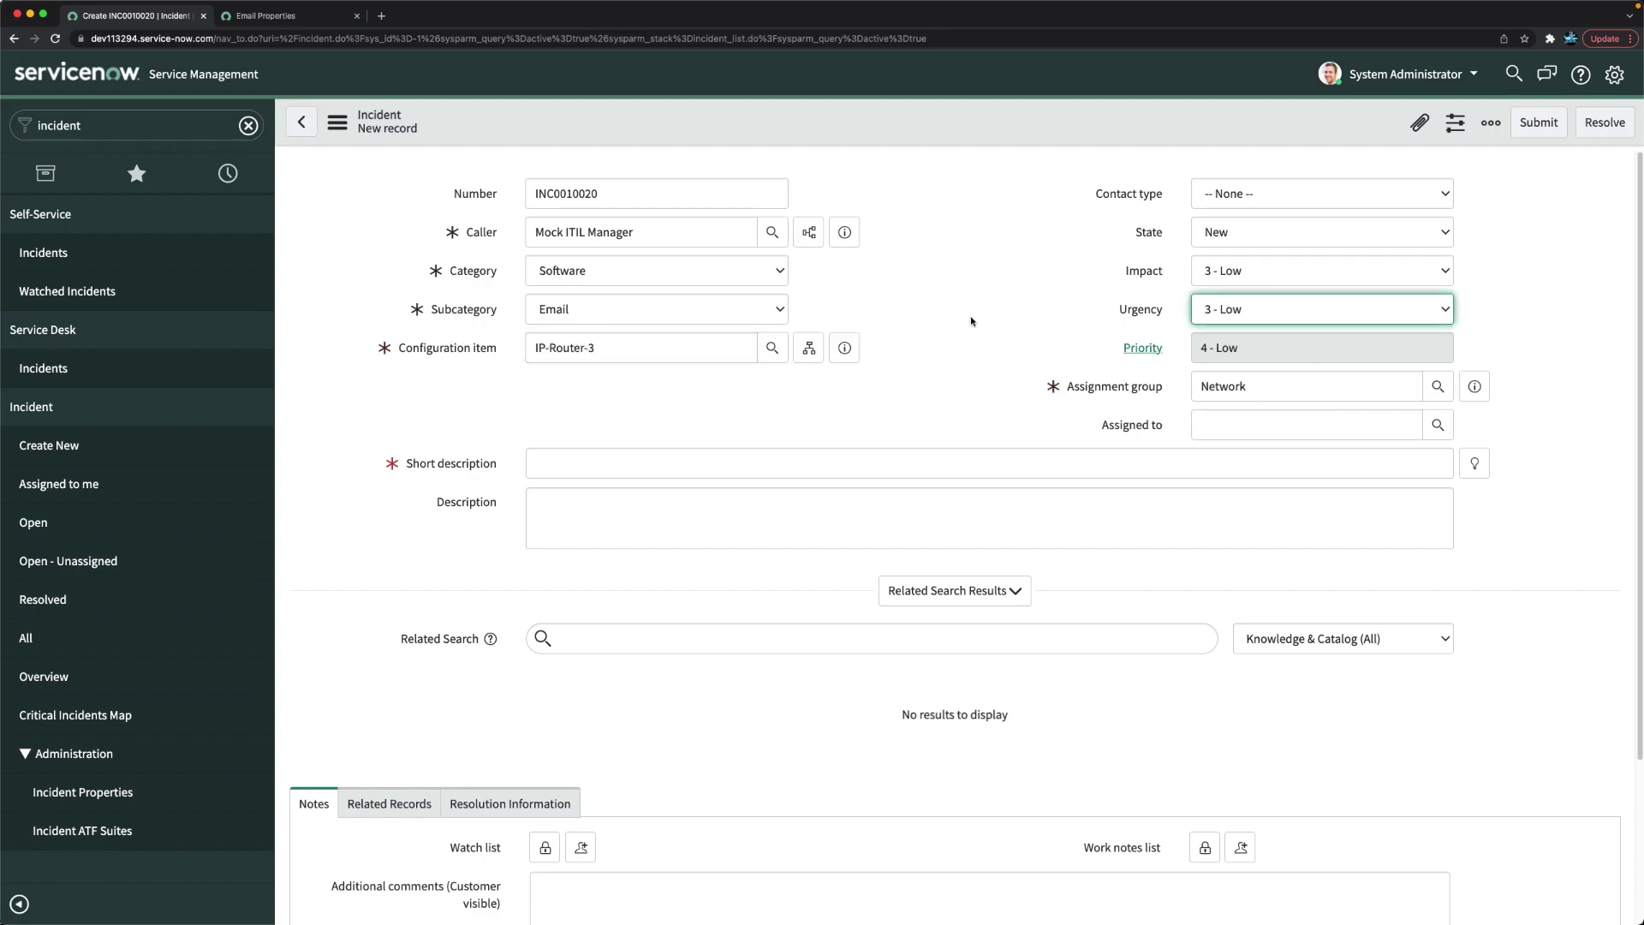
left_click(566, 462)
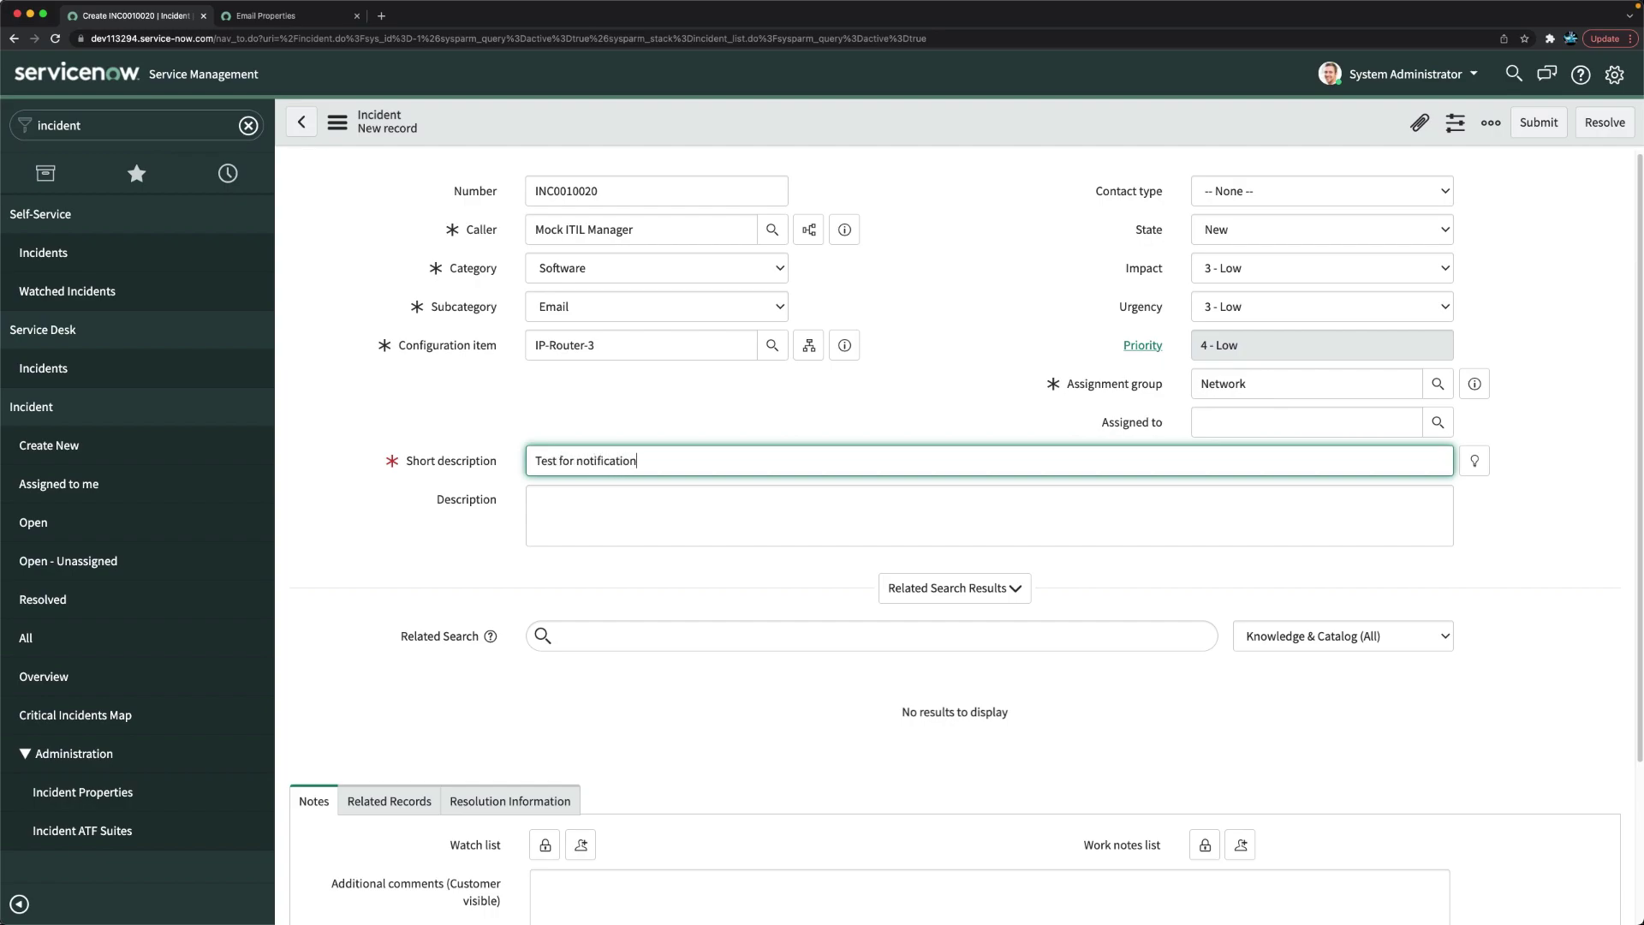
left_click(896, 323)
right_click(883, 122)
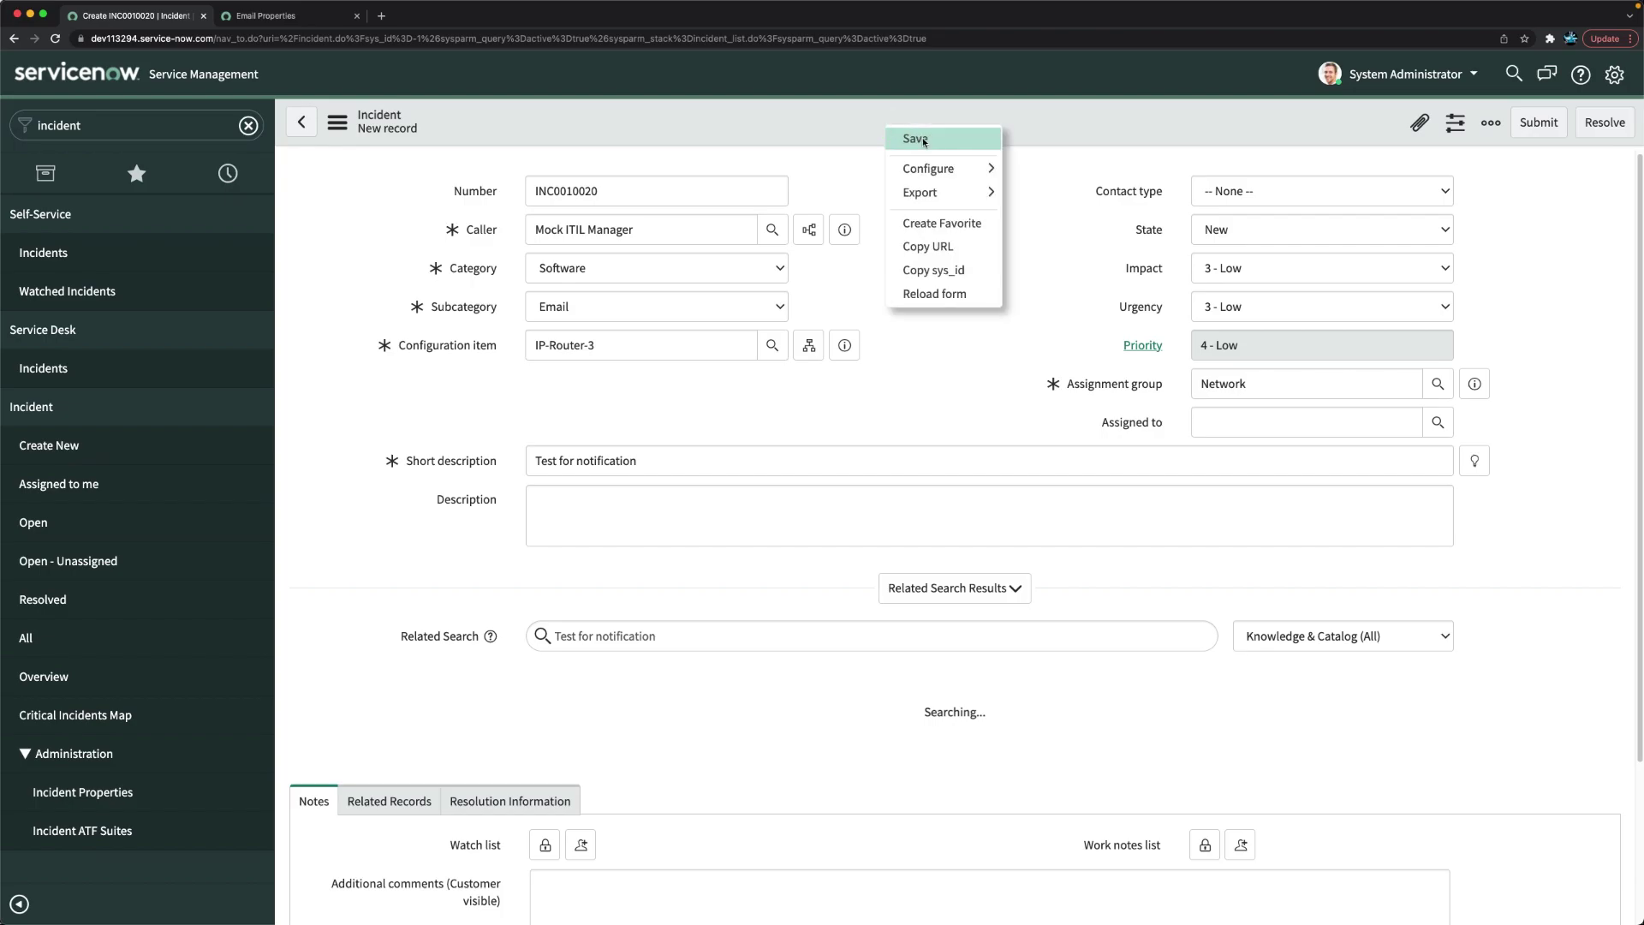
left_click(916, 140)
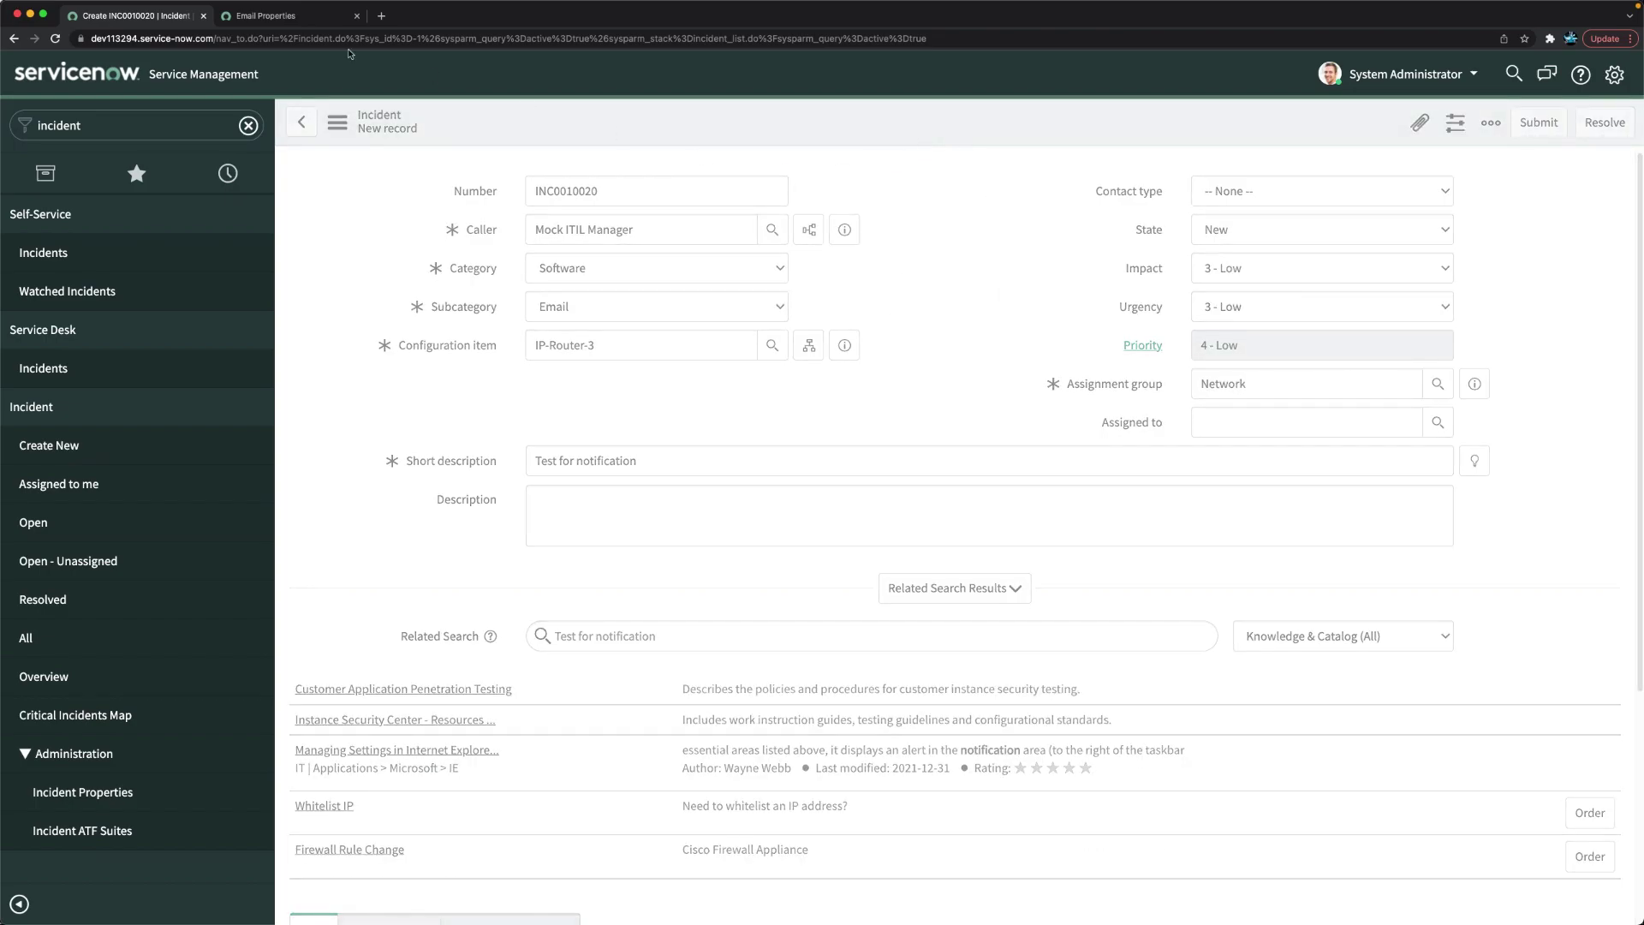
Open System Logs > Emails in a new tab and refresh today's email list
triple_click(111, 128)
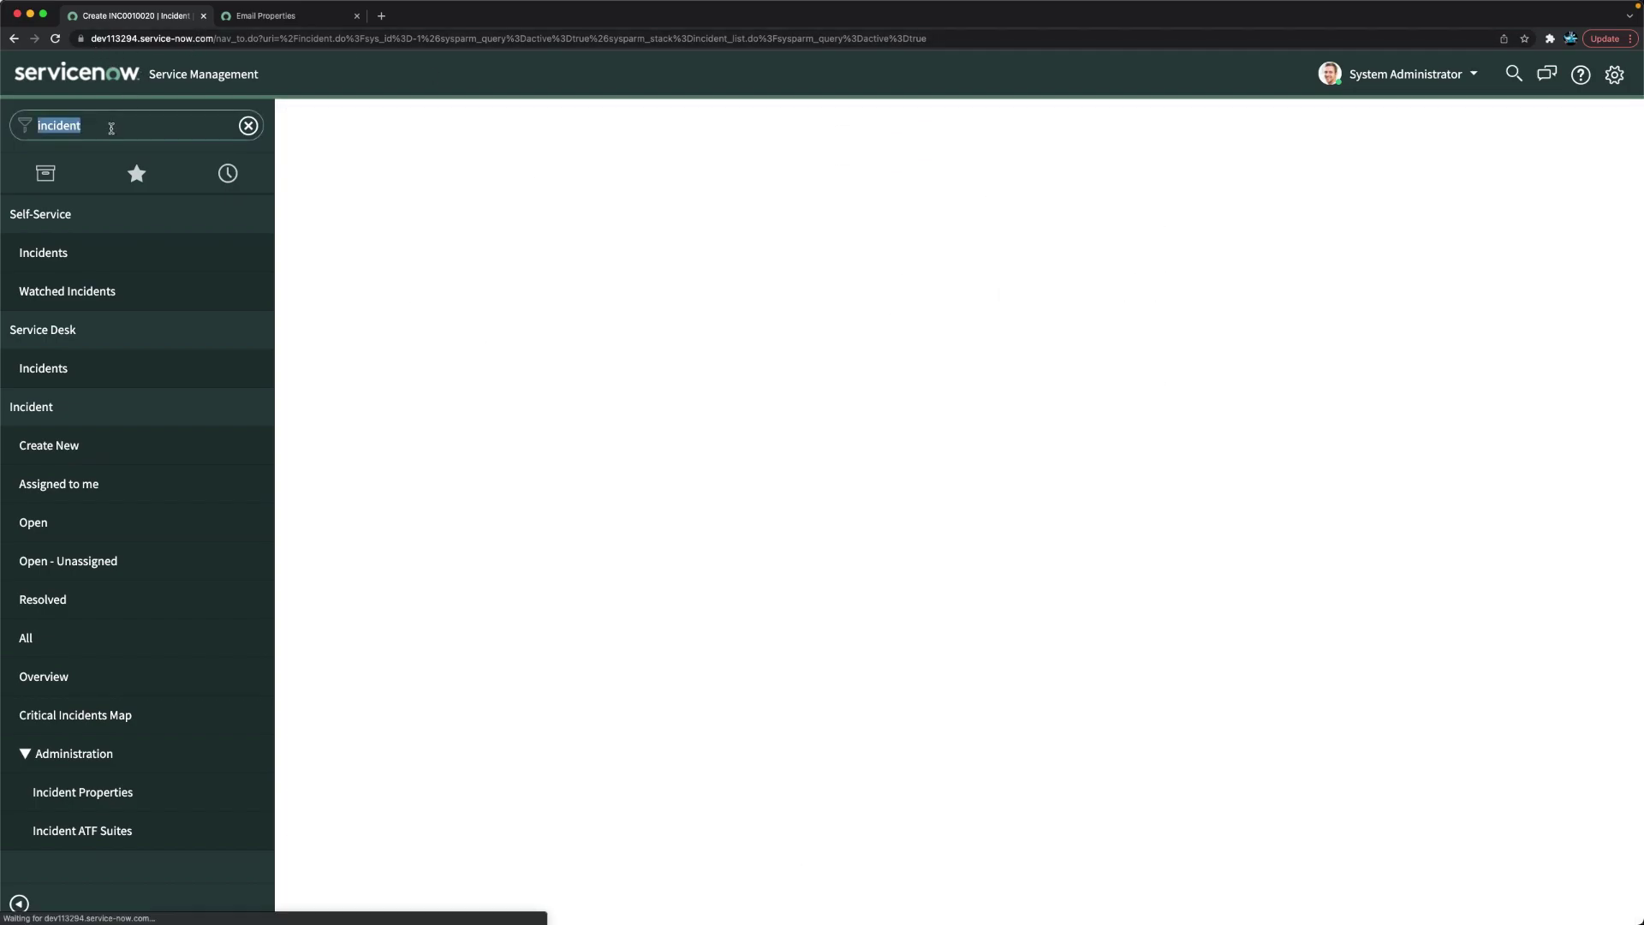
type("emails")
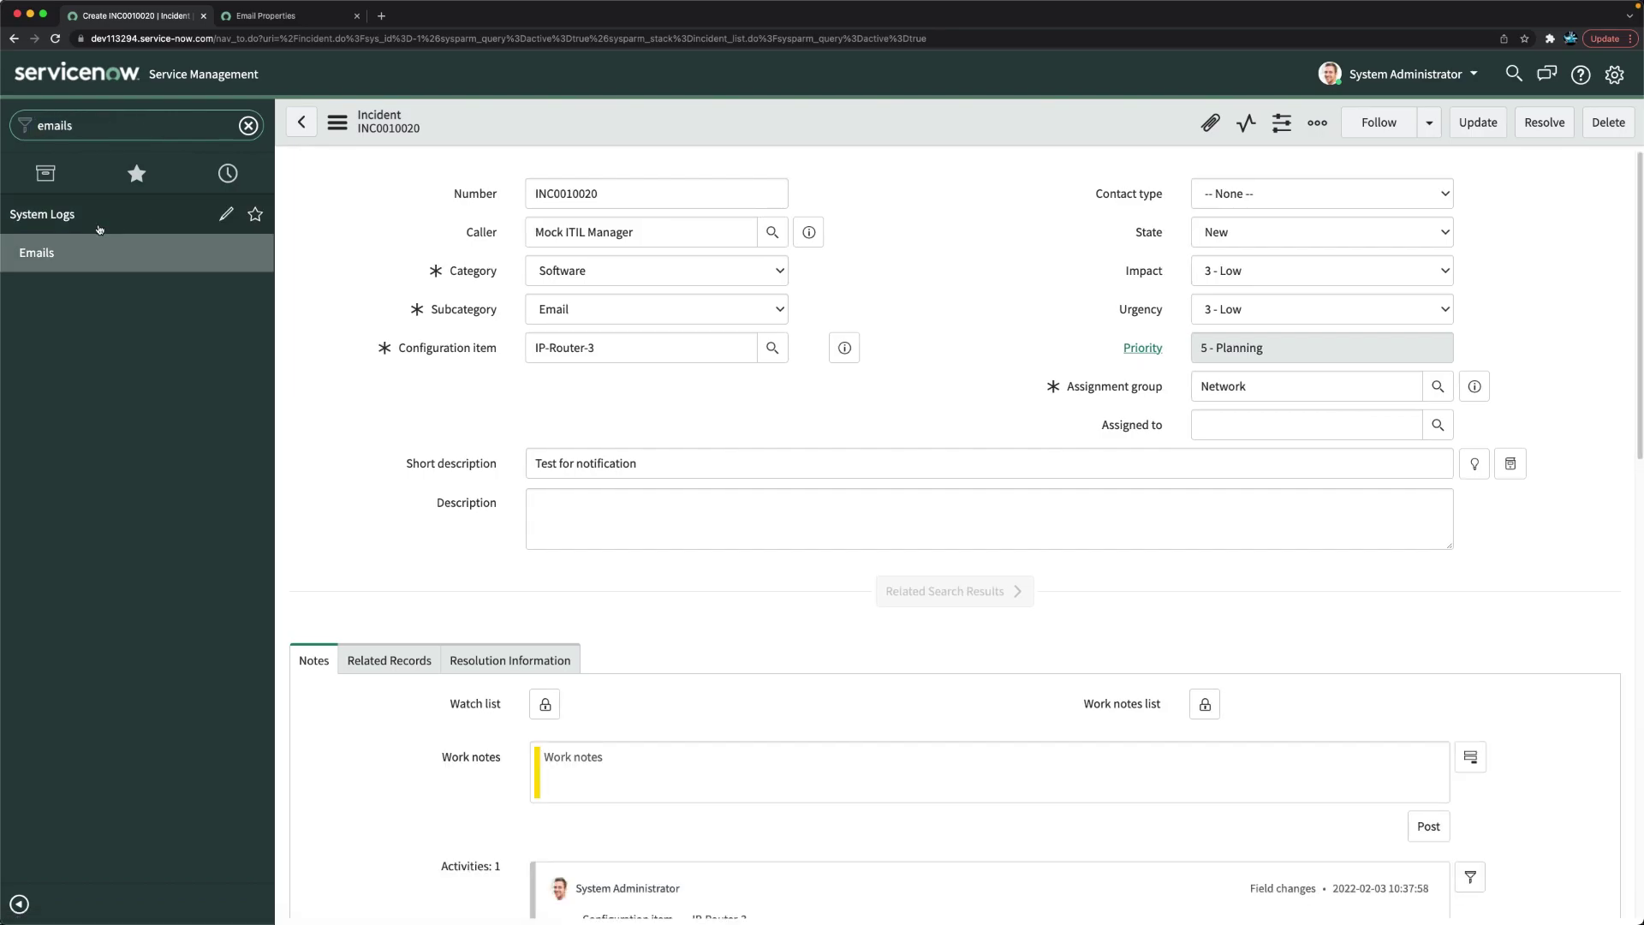
left_click(39, 256, "super")
left_click(443, 15)
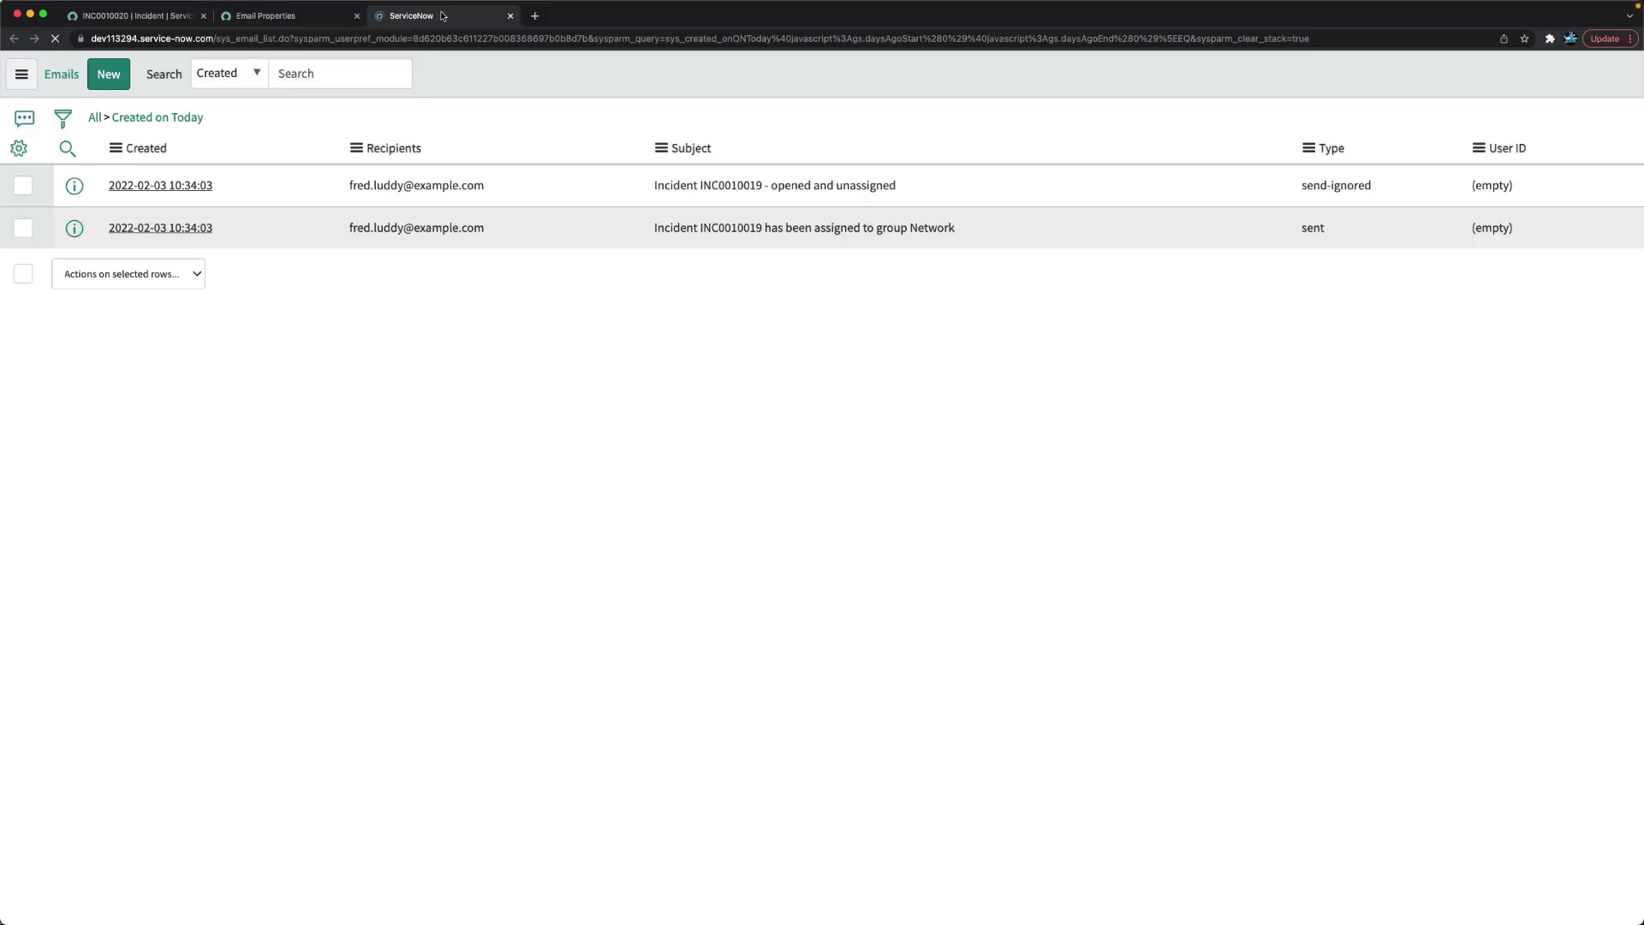
left_click(173, 116)
left_click(172, 117)
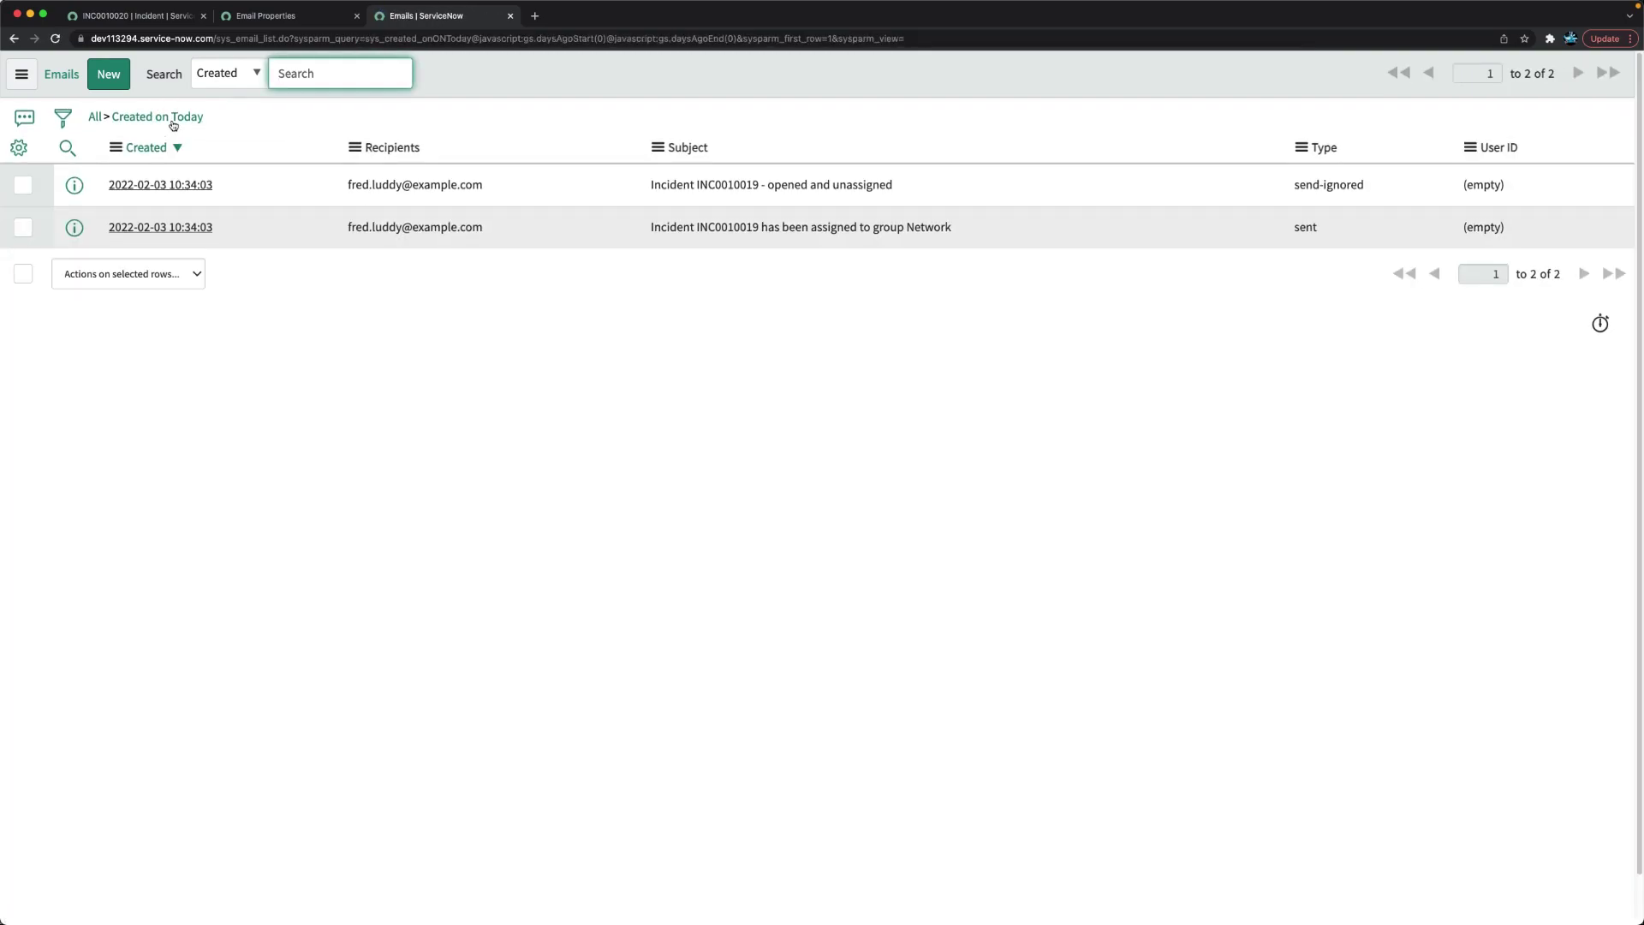
left_click(173, 123)
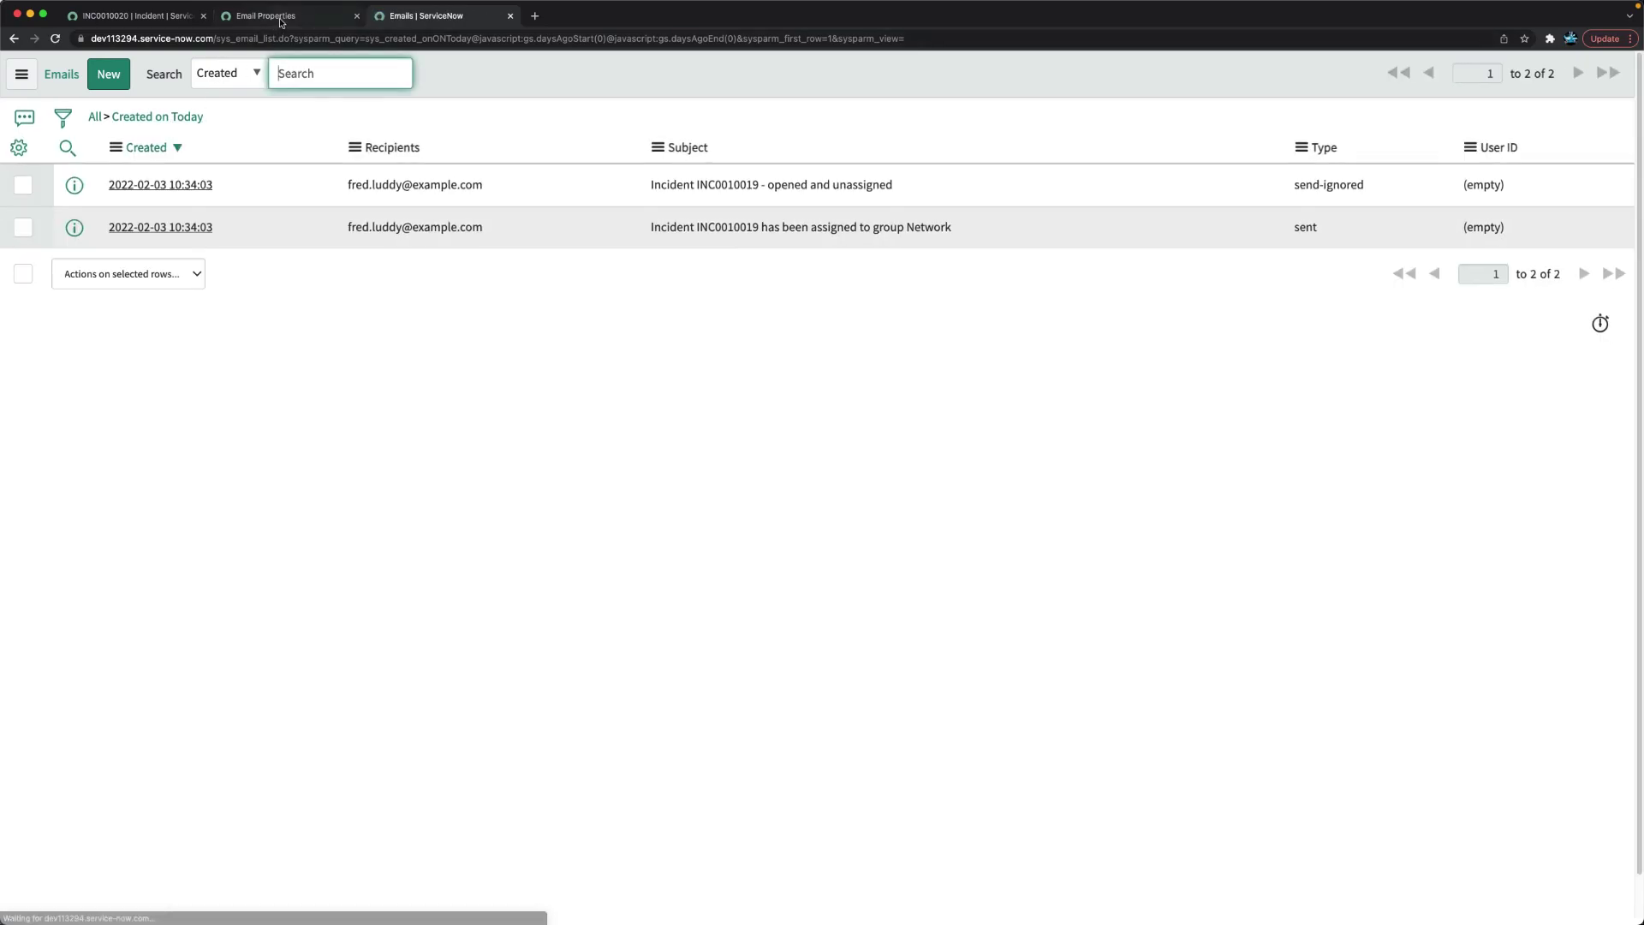
Refresh the email list again and open INC0010020's opened-and-unassigned email
left_click(281, 19)
left_click(115, 18)
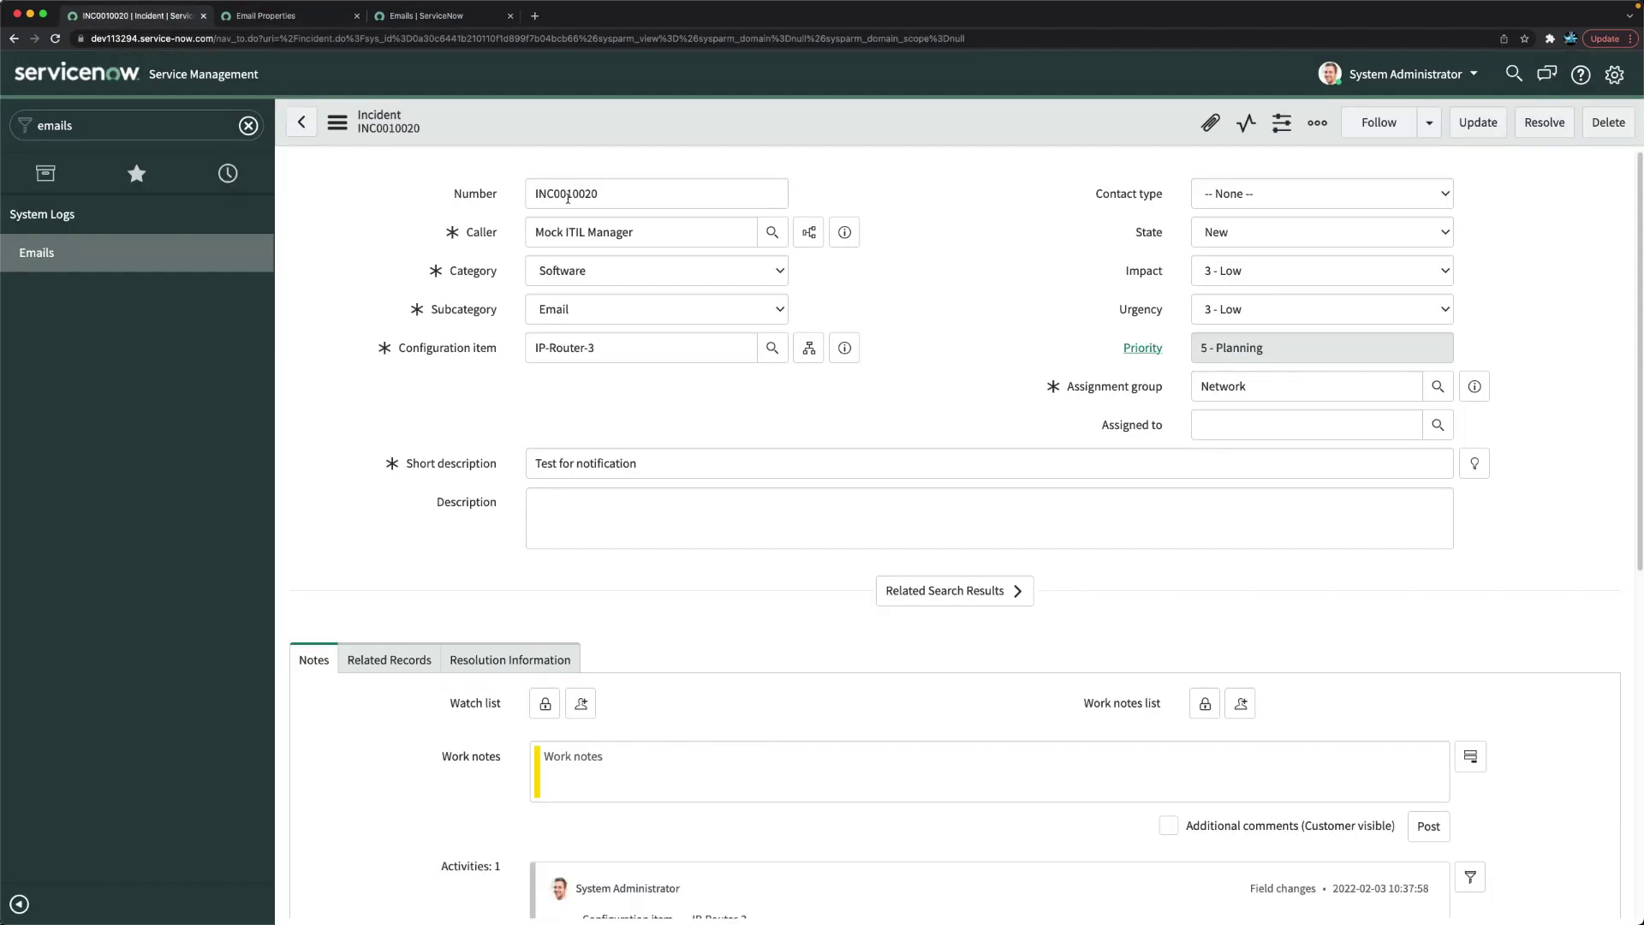
left_click(411, 15)
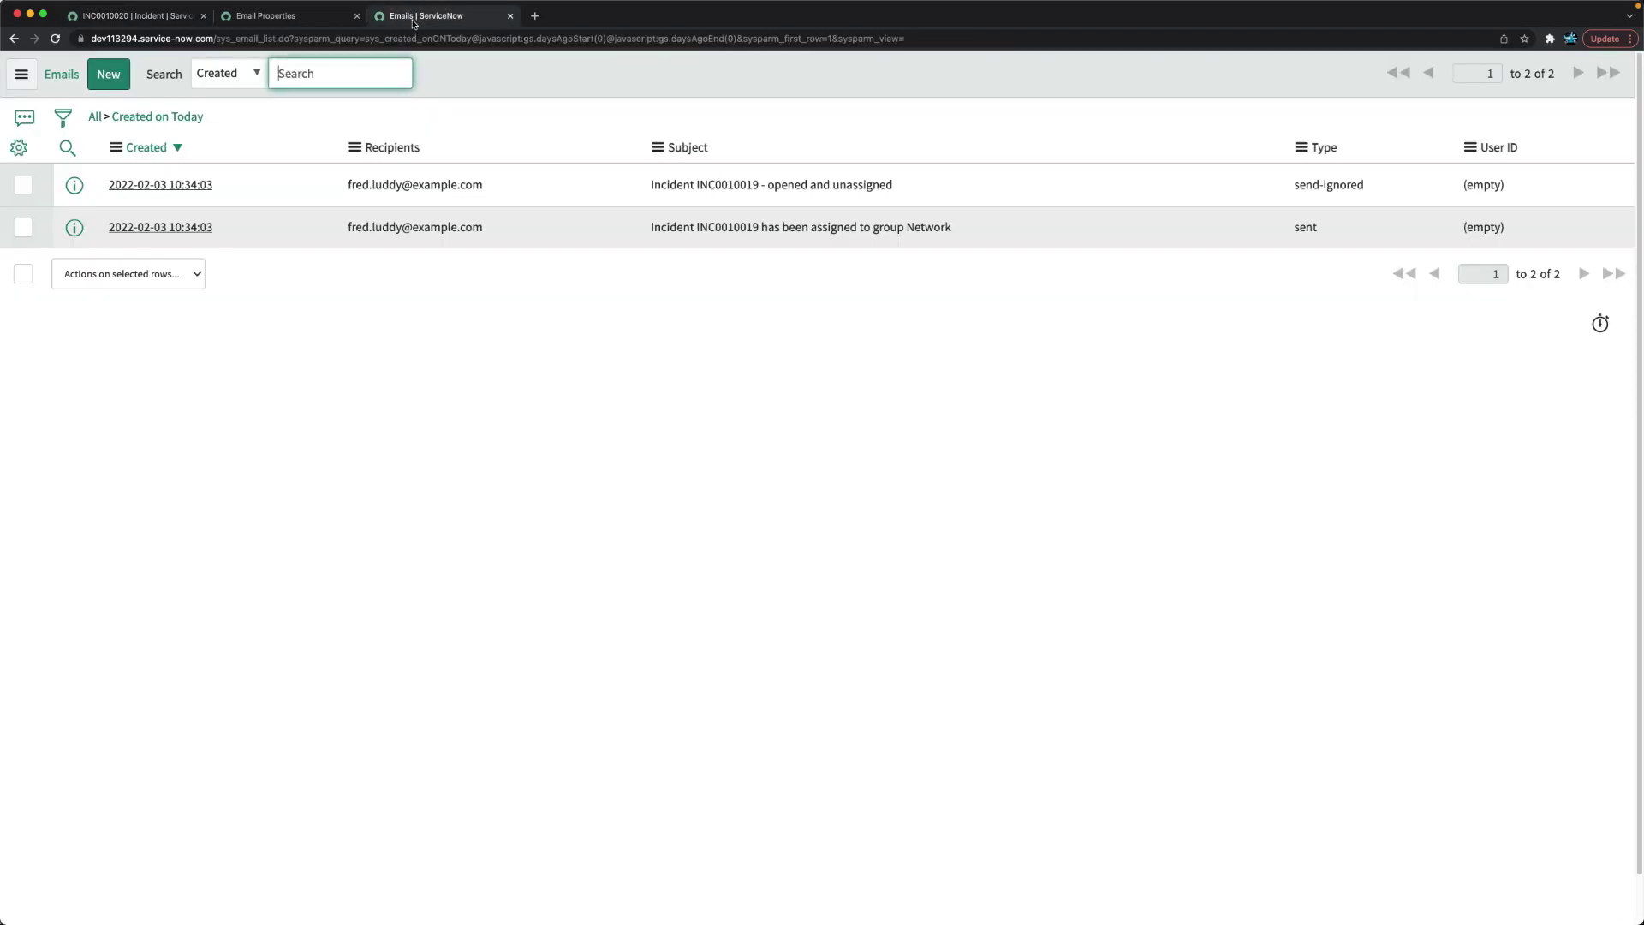
left_click(149, 122)
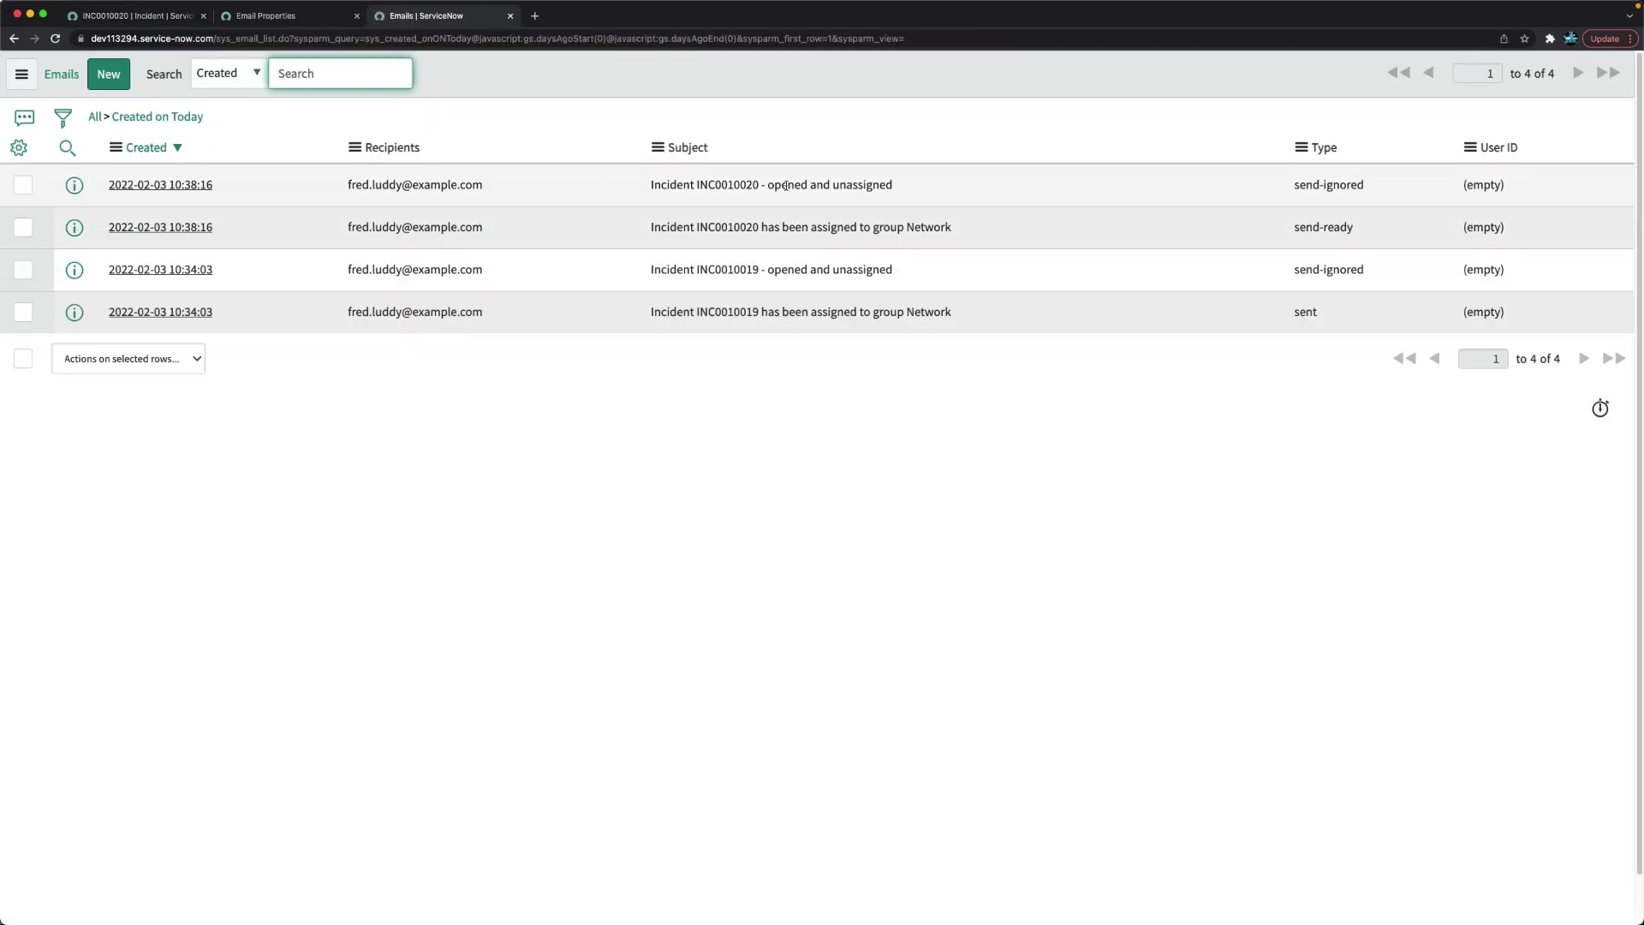
left_click(196, 186)
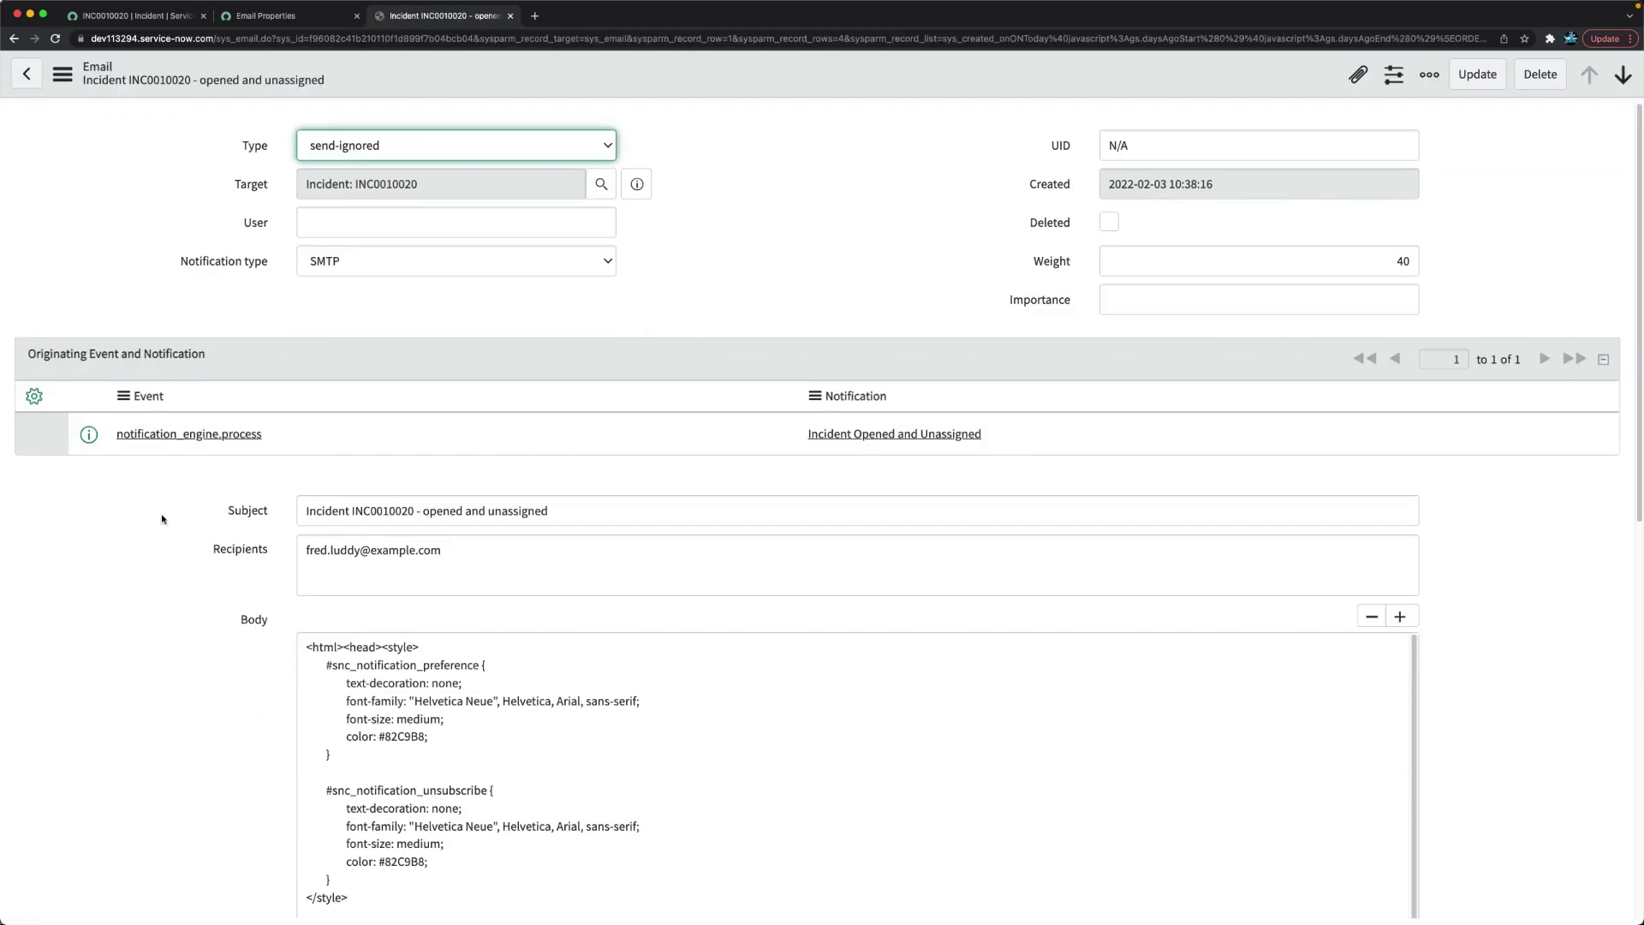
Preview INC0010020's opened-and-unassigned email, then return to the incident's tab
scroll(214, 583, "down", 5)
scroll(289, 574, "down", 7)
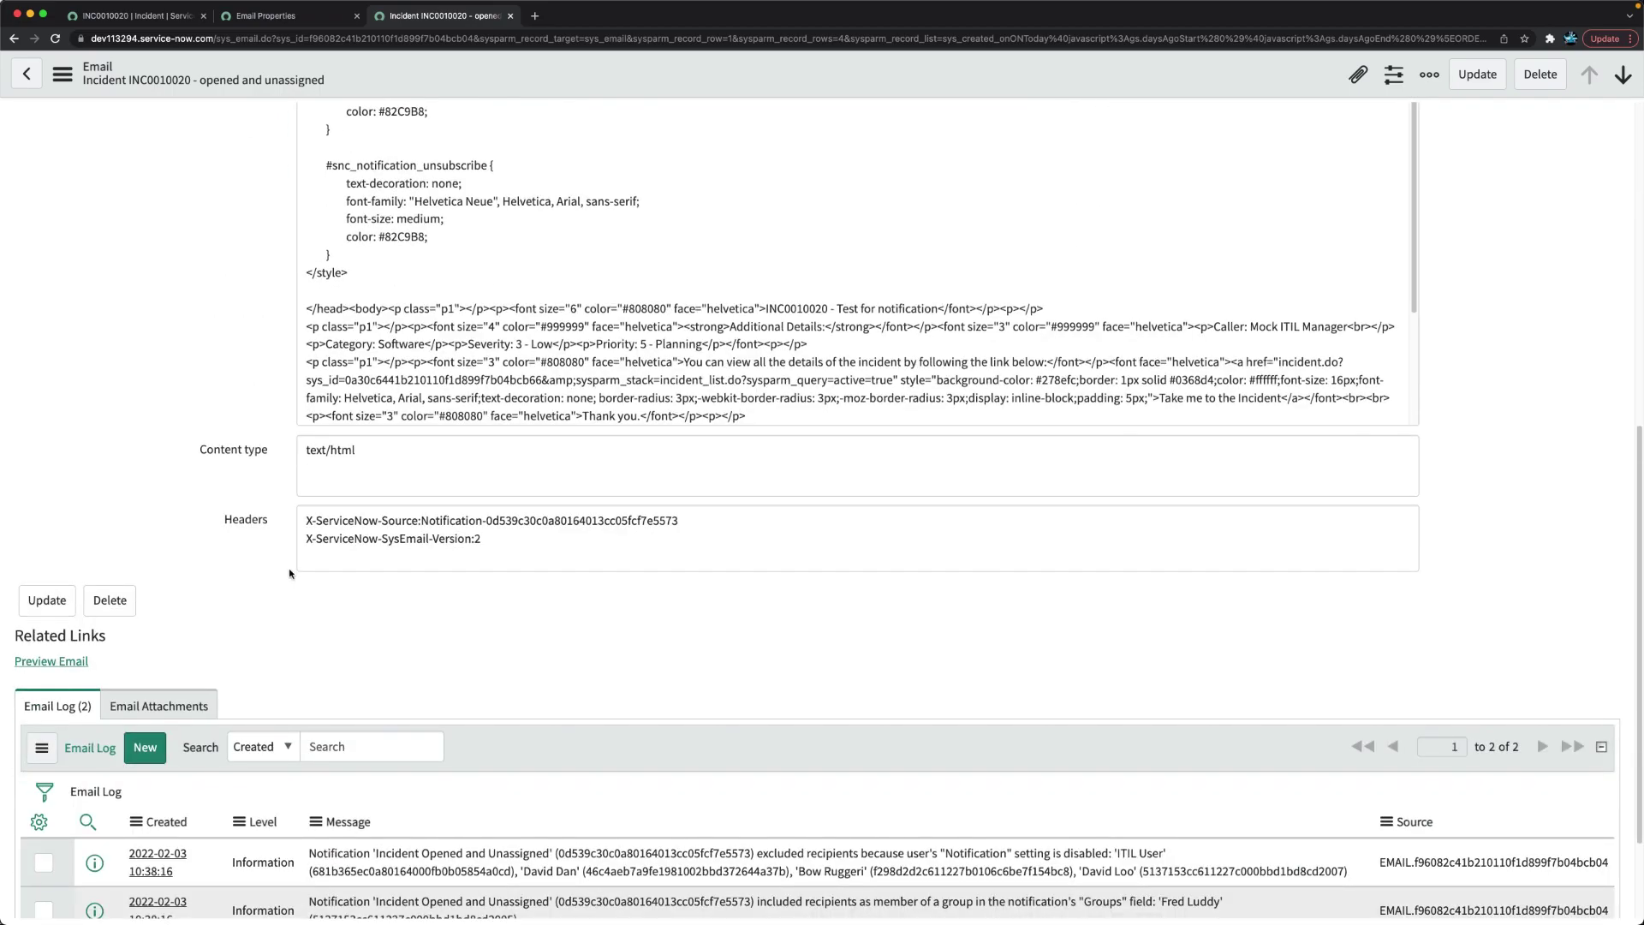
left_click(48, 664)
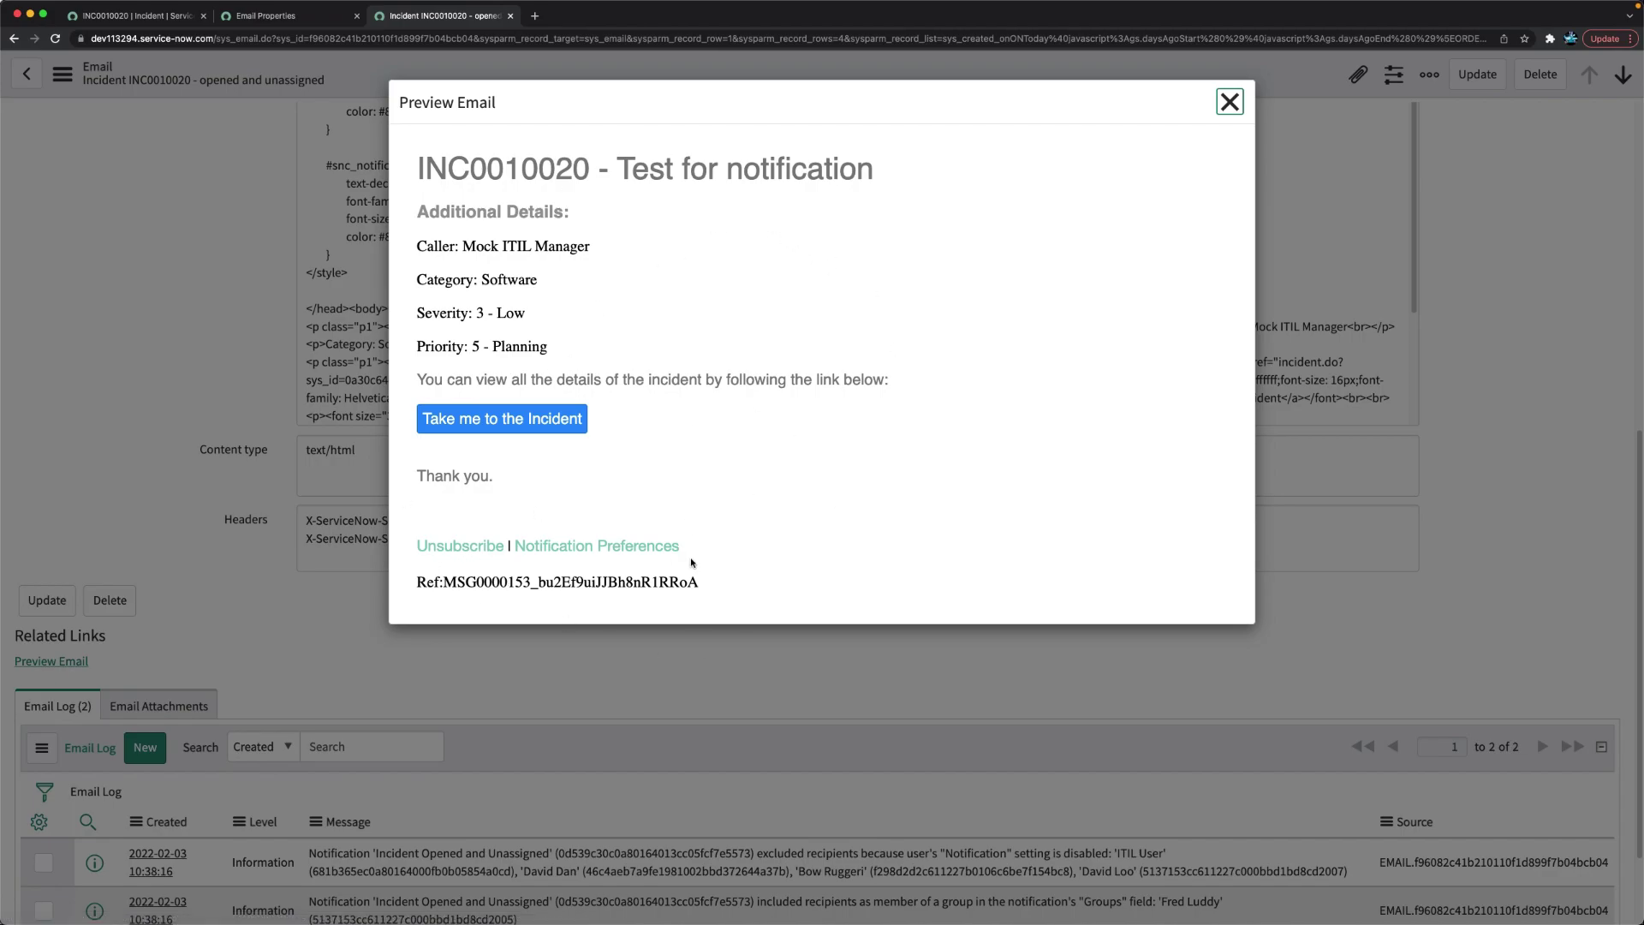
left_click(260, 17)
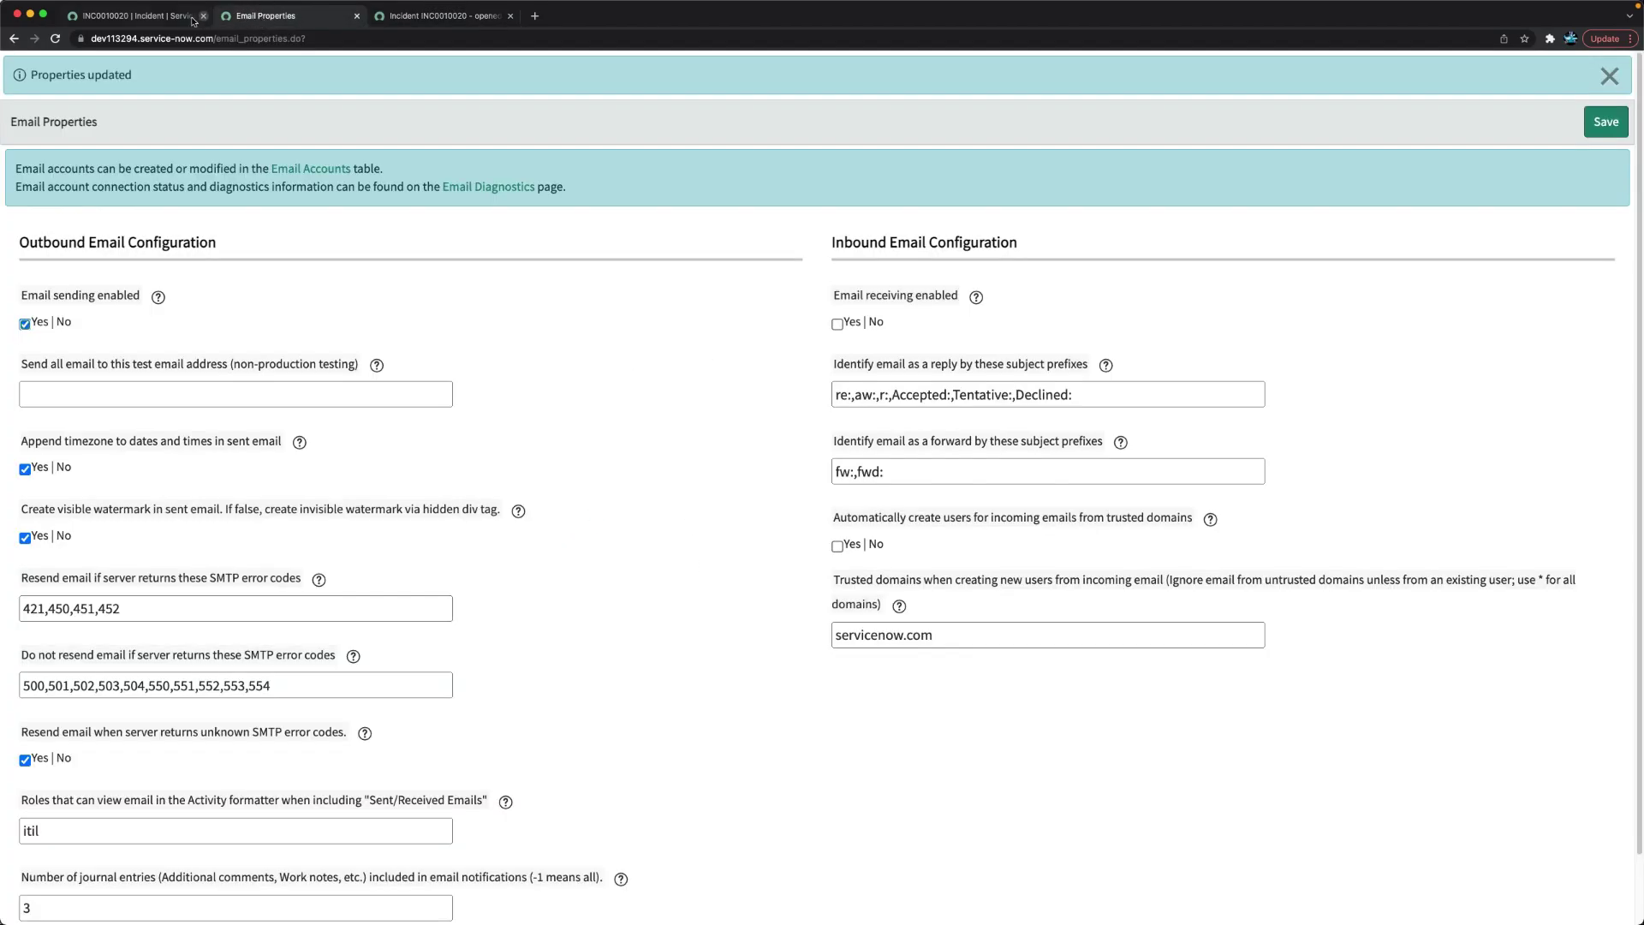
left_click(172, 16)
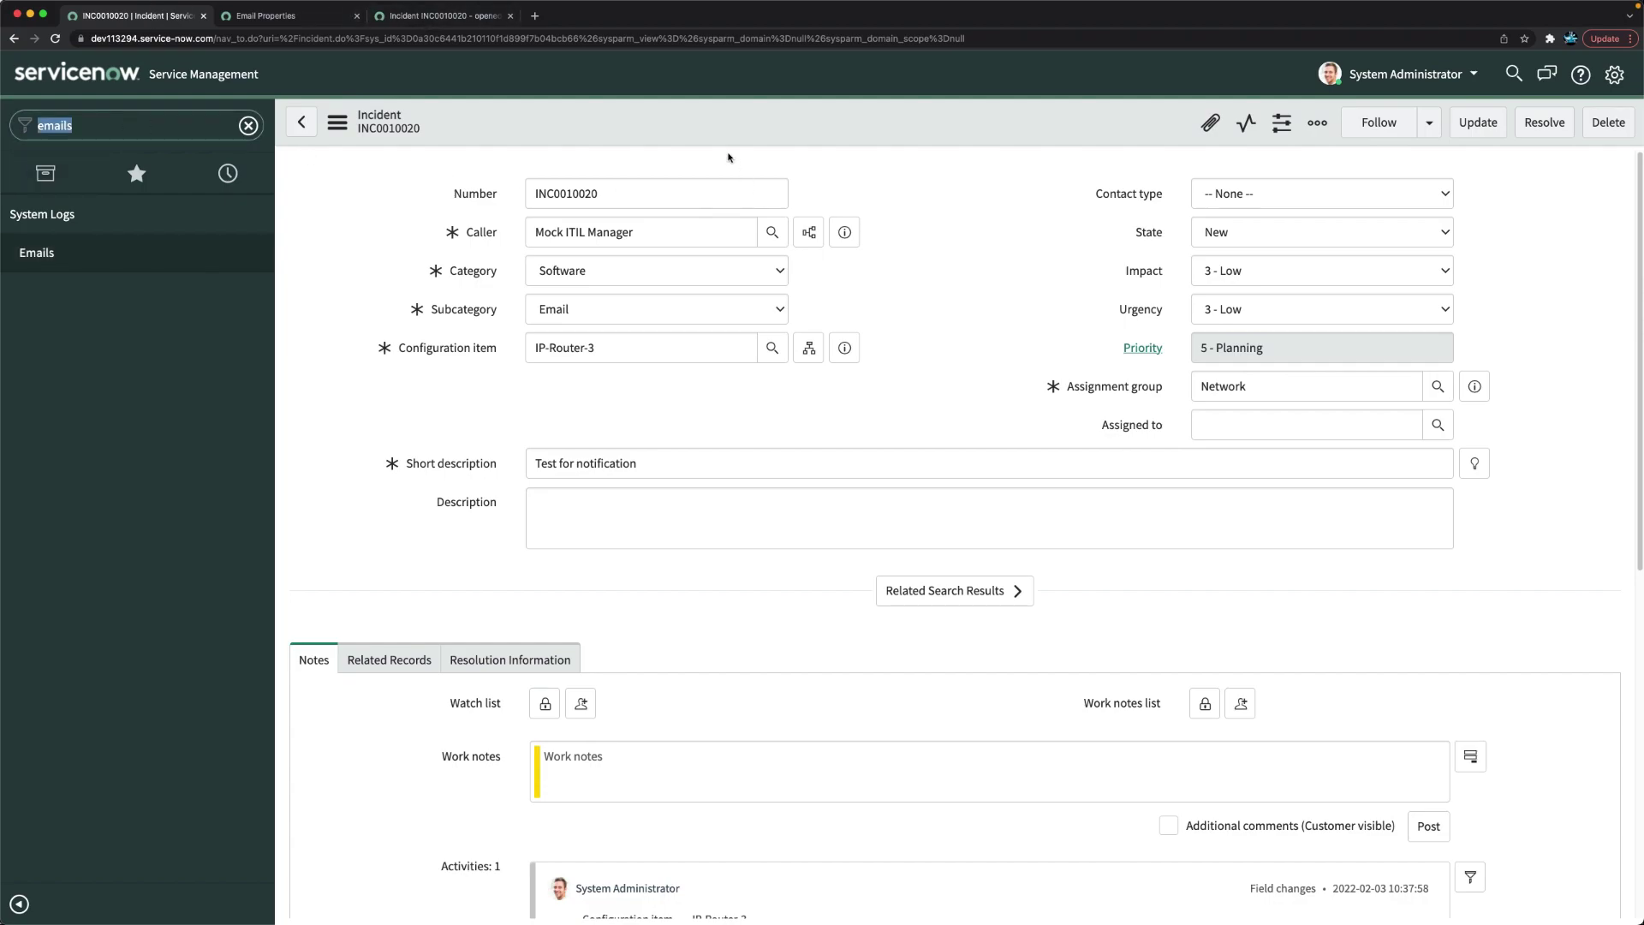
From the incident's actions, list incident notifications and open Incident Opened and Unassigned
right_click(768, 122)
mouse_move(824, 649)
mouse_move(852, 469)
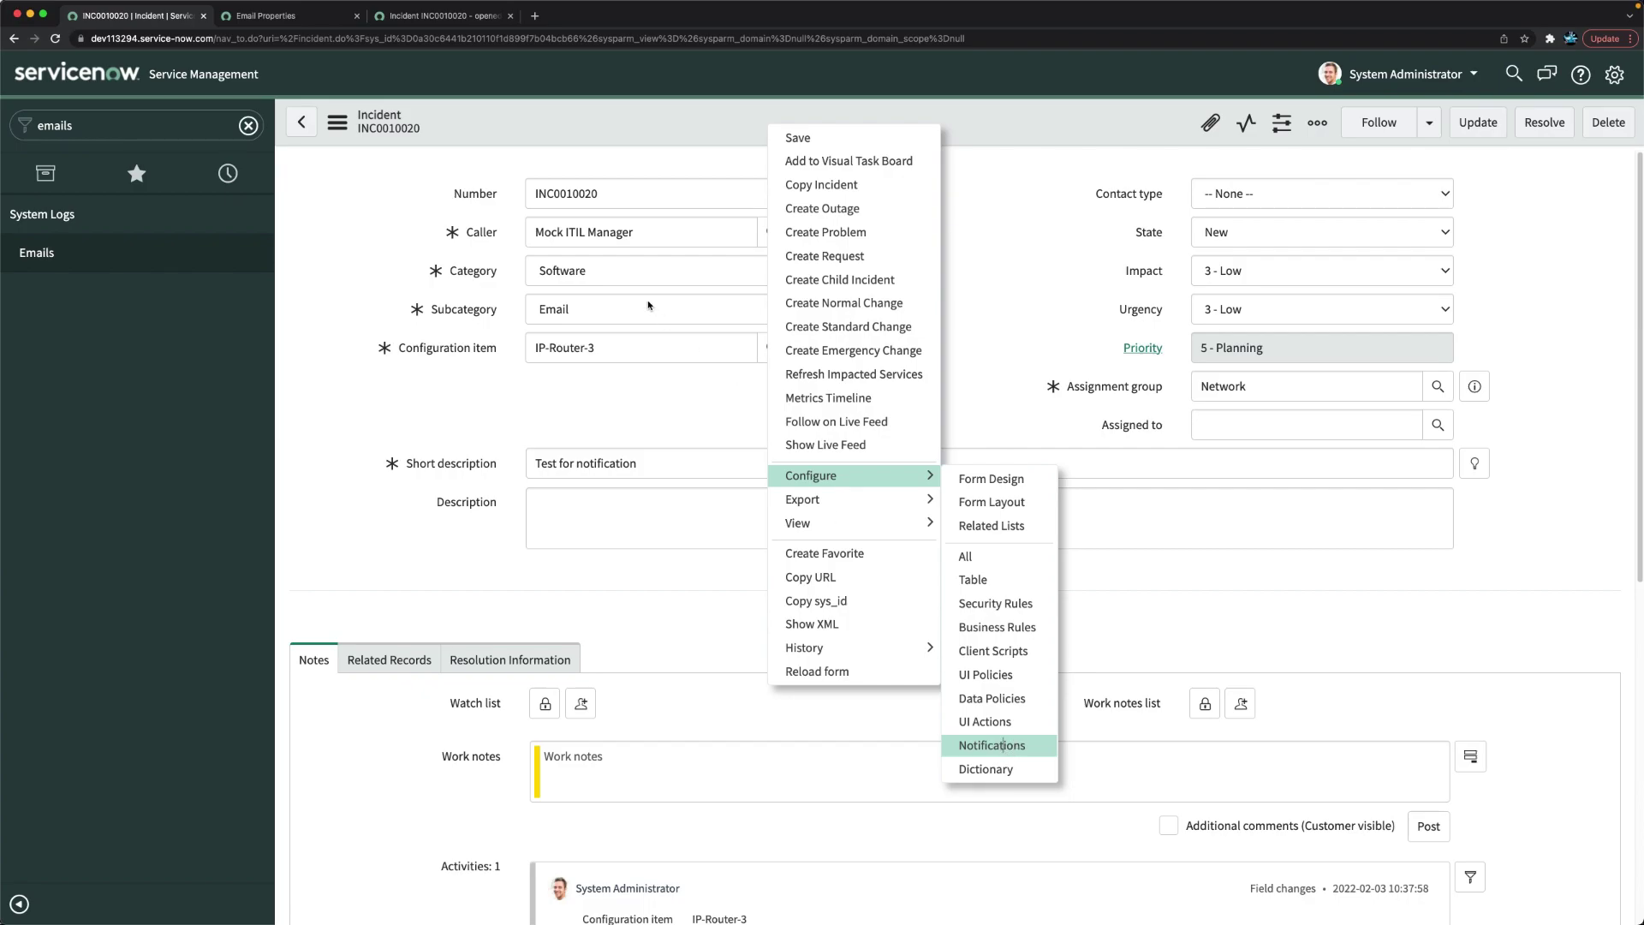
left_click(993, 745)
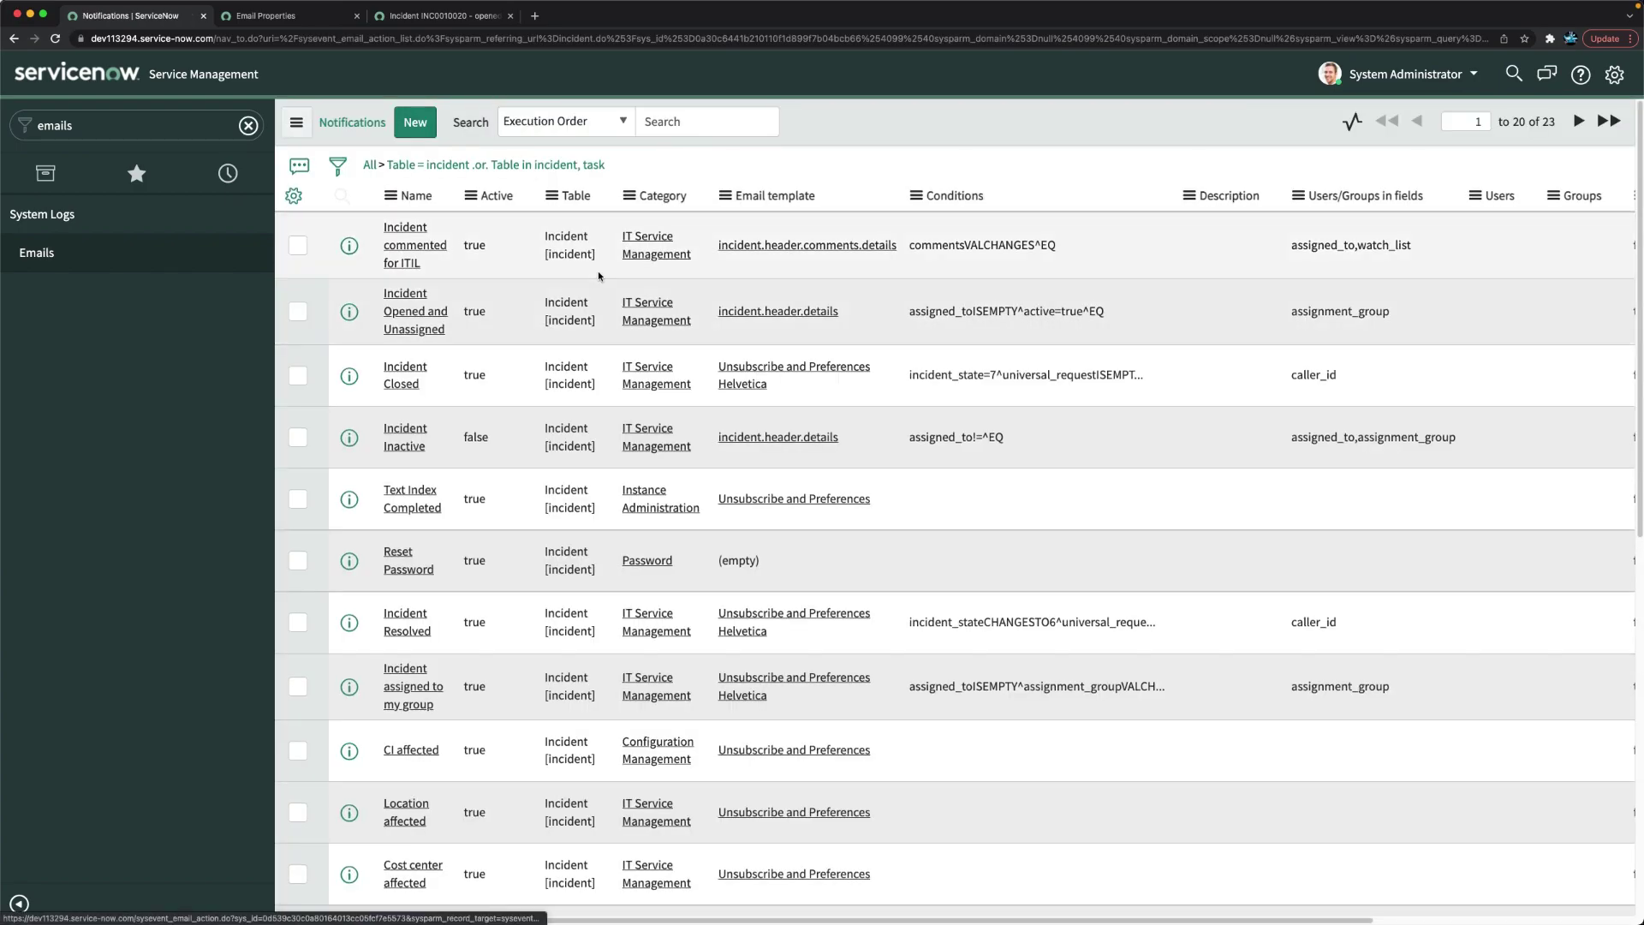
left_click(407, 313)
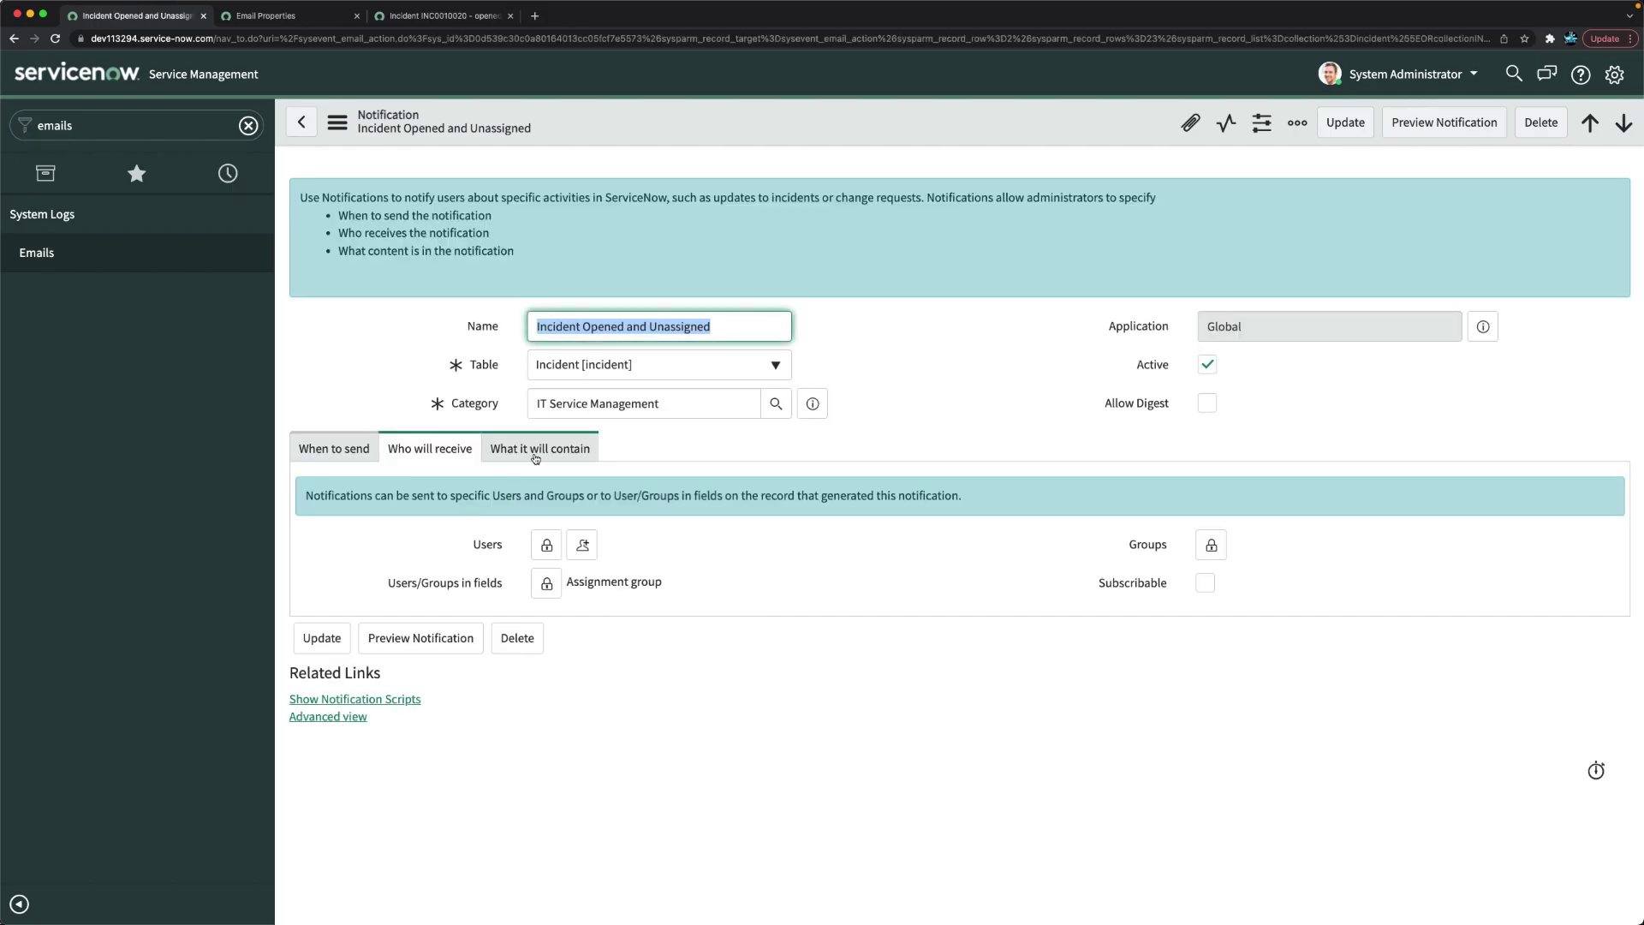
On 'What it will contain', preview the incident.header.details template and open its record
left_click(531, 450)
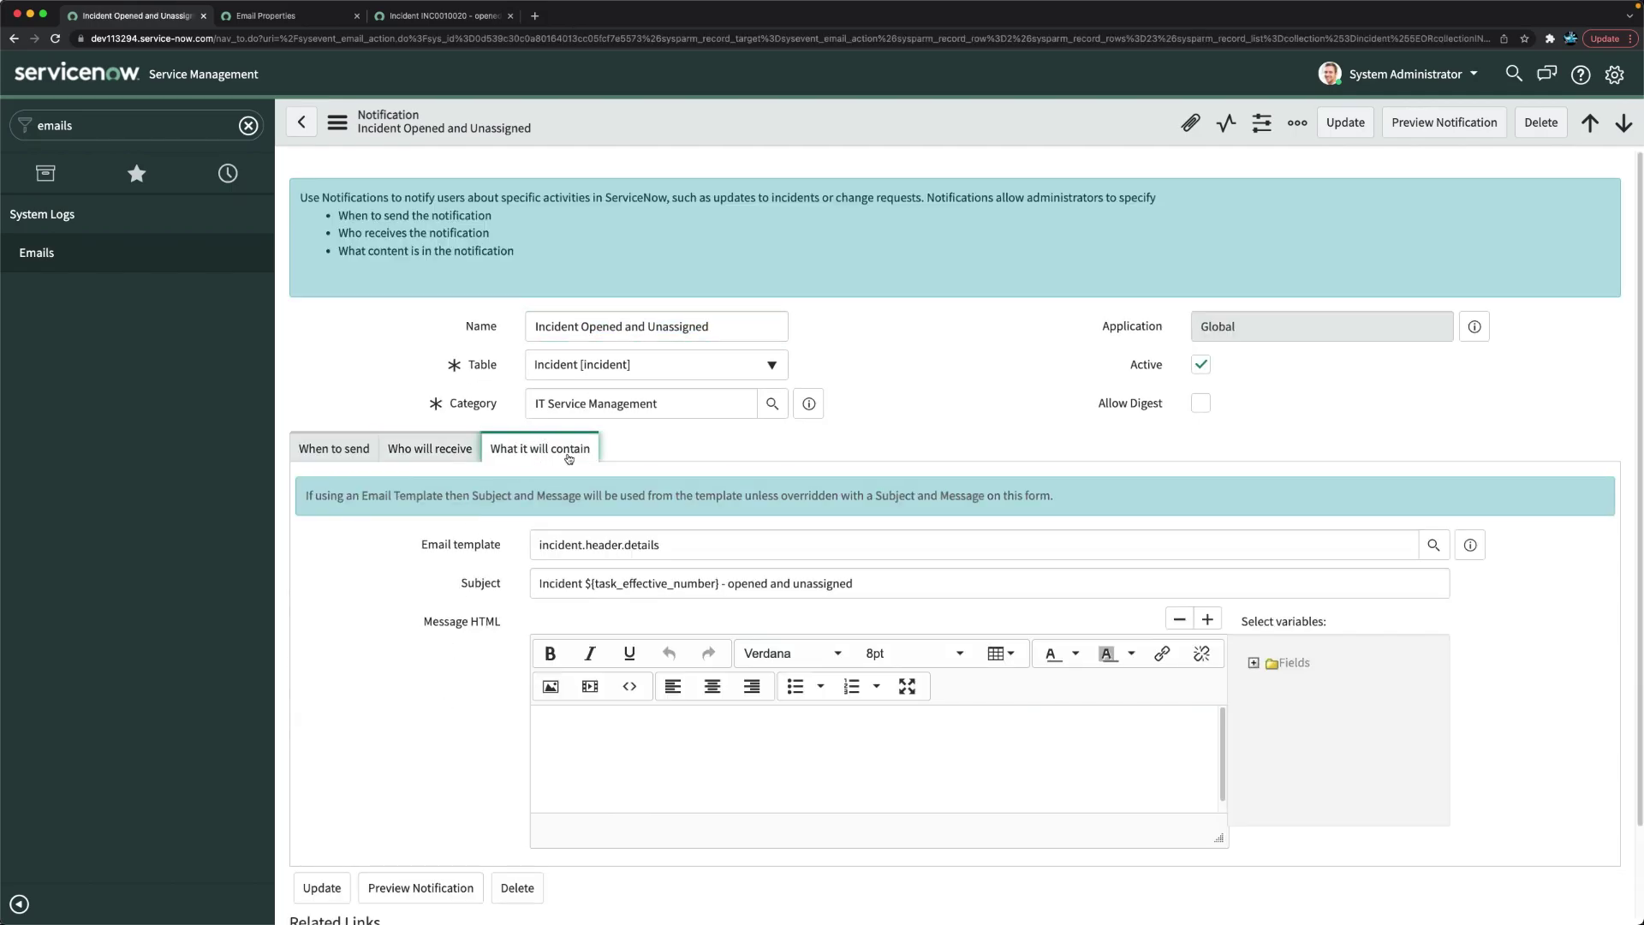
scroll(356, 635, "down", 2)
left_click(581, 633)
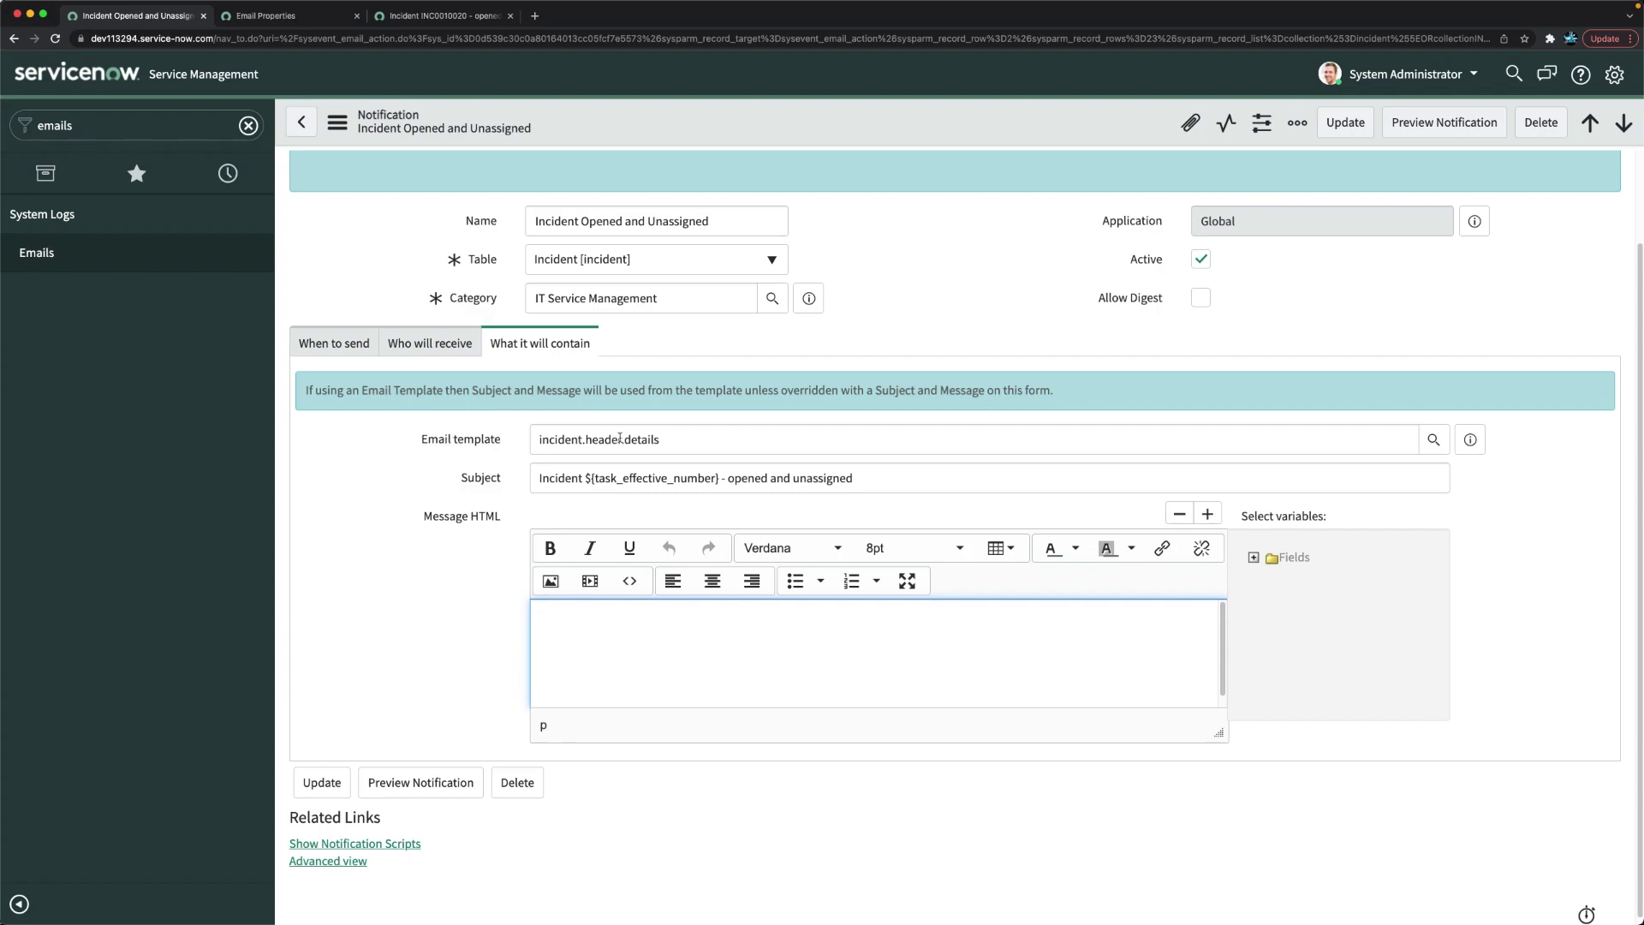
left_click(1470, 441)
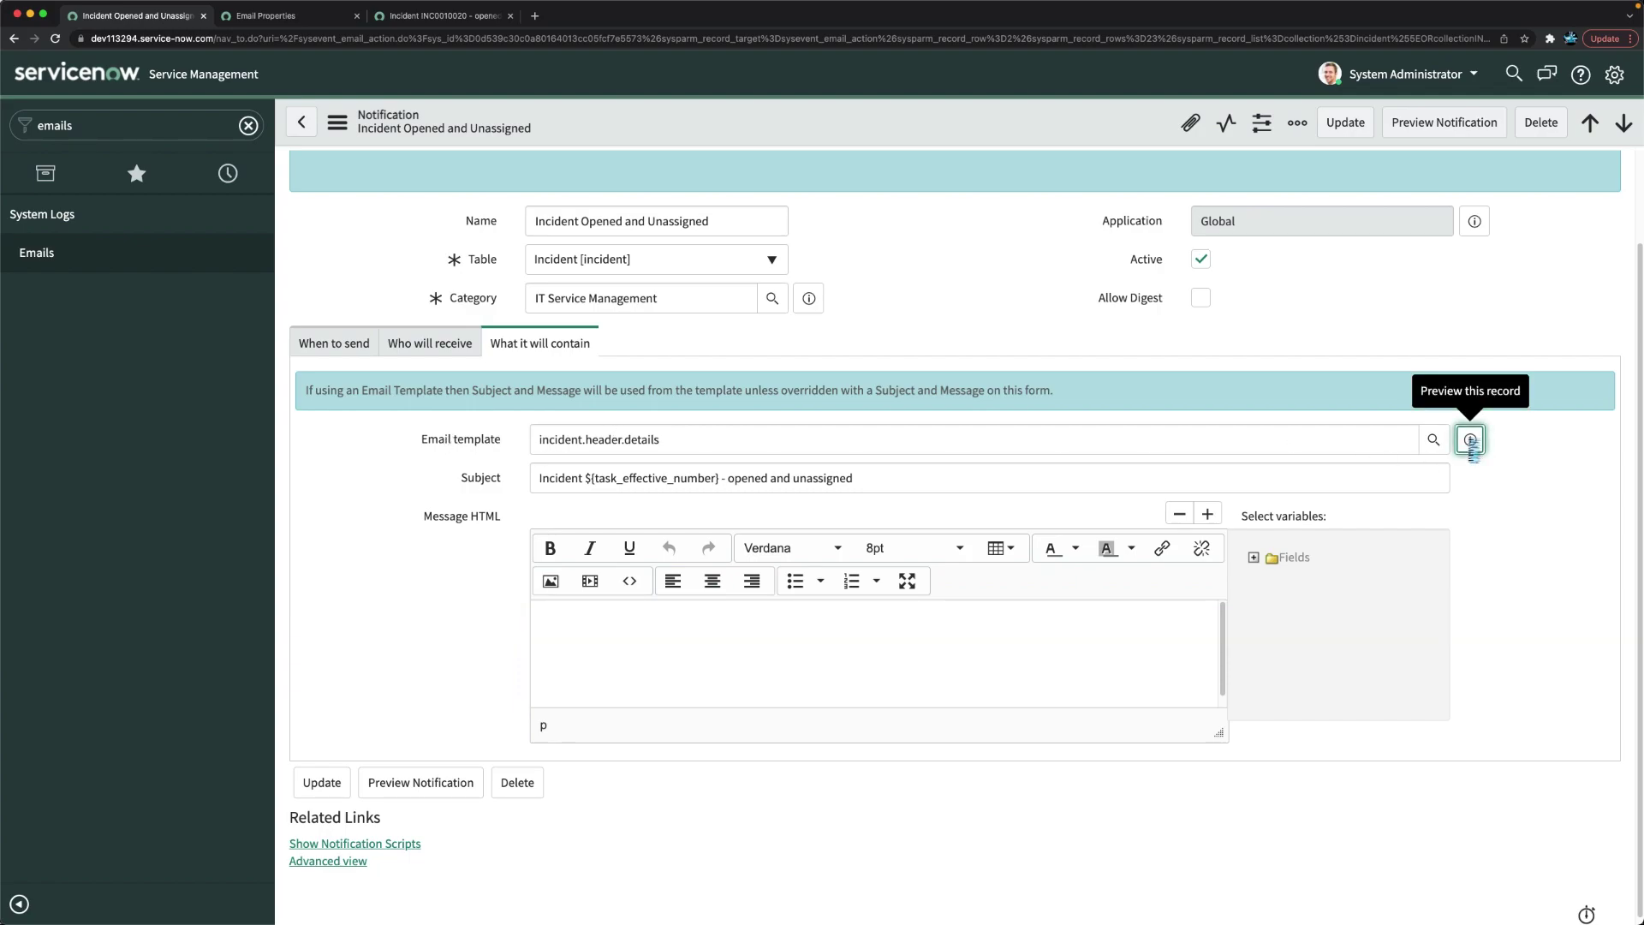
left_click(1580, 497)
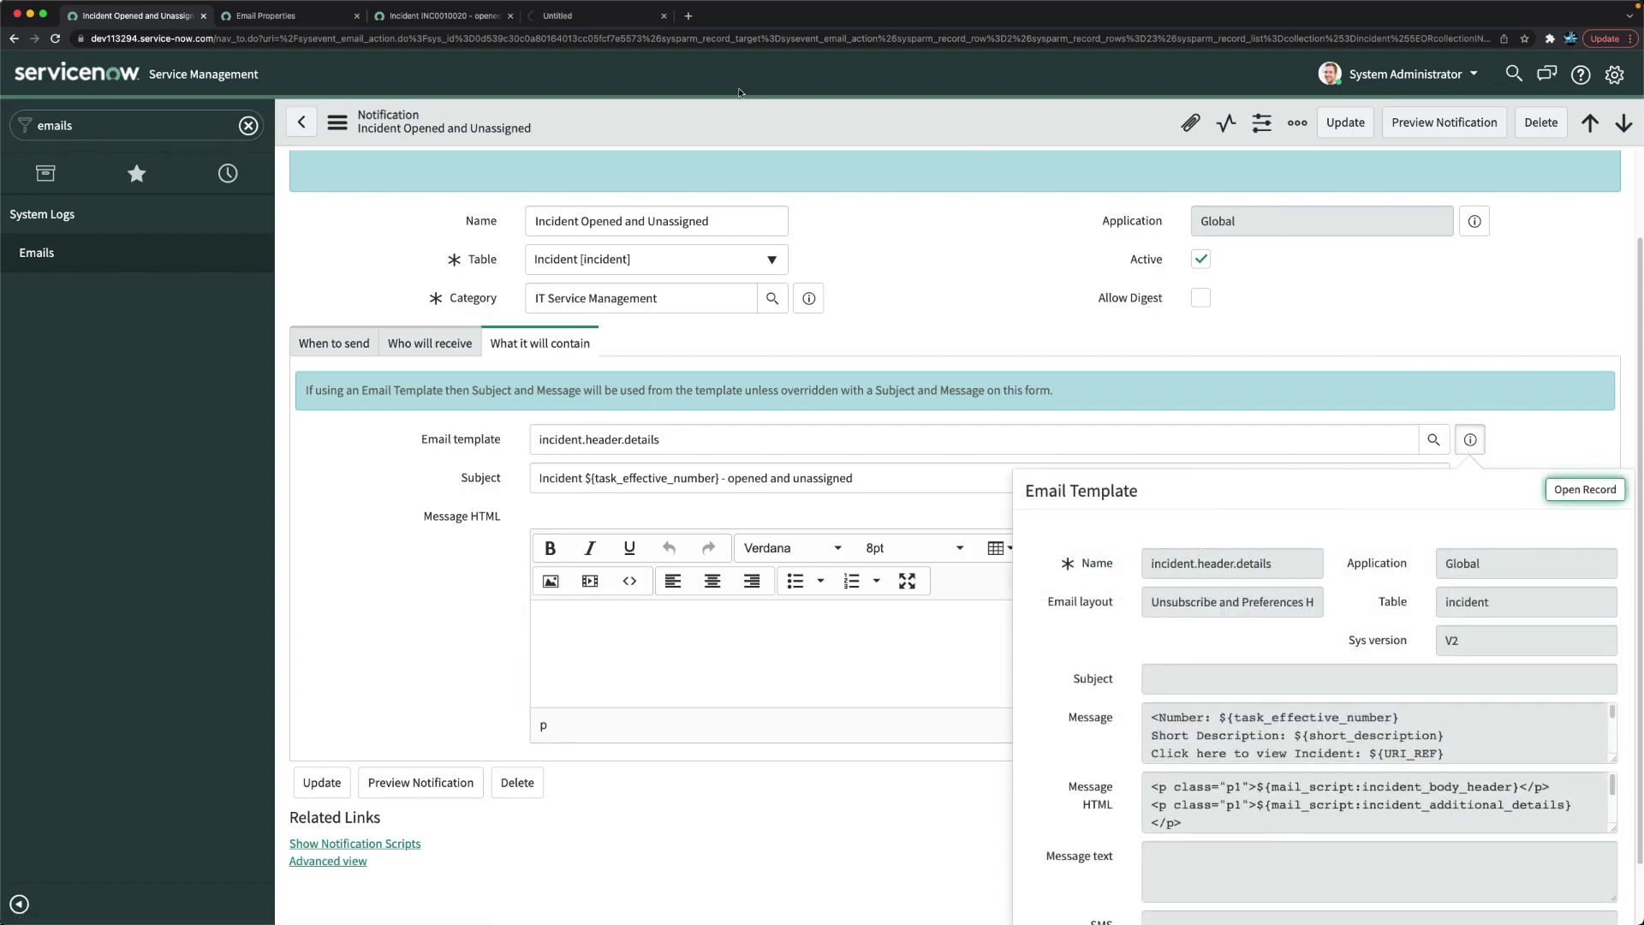
Empty the incident.header.details template's Email layout field and save the template
left_click(561, 15)
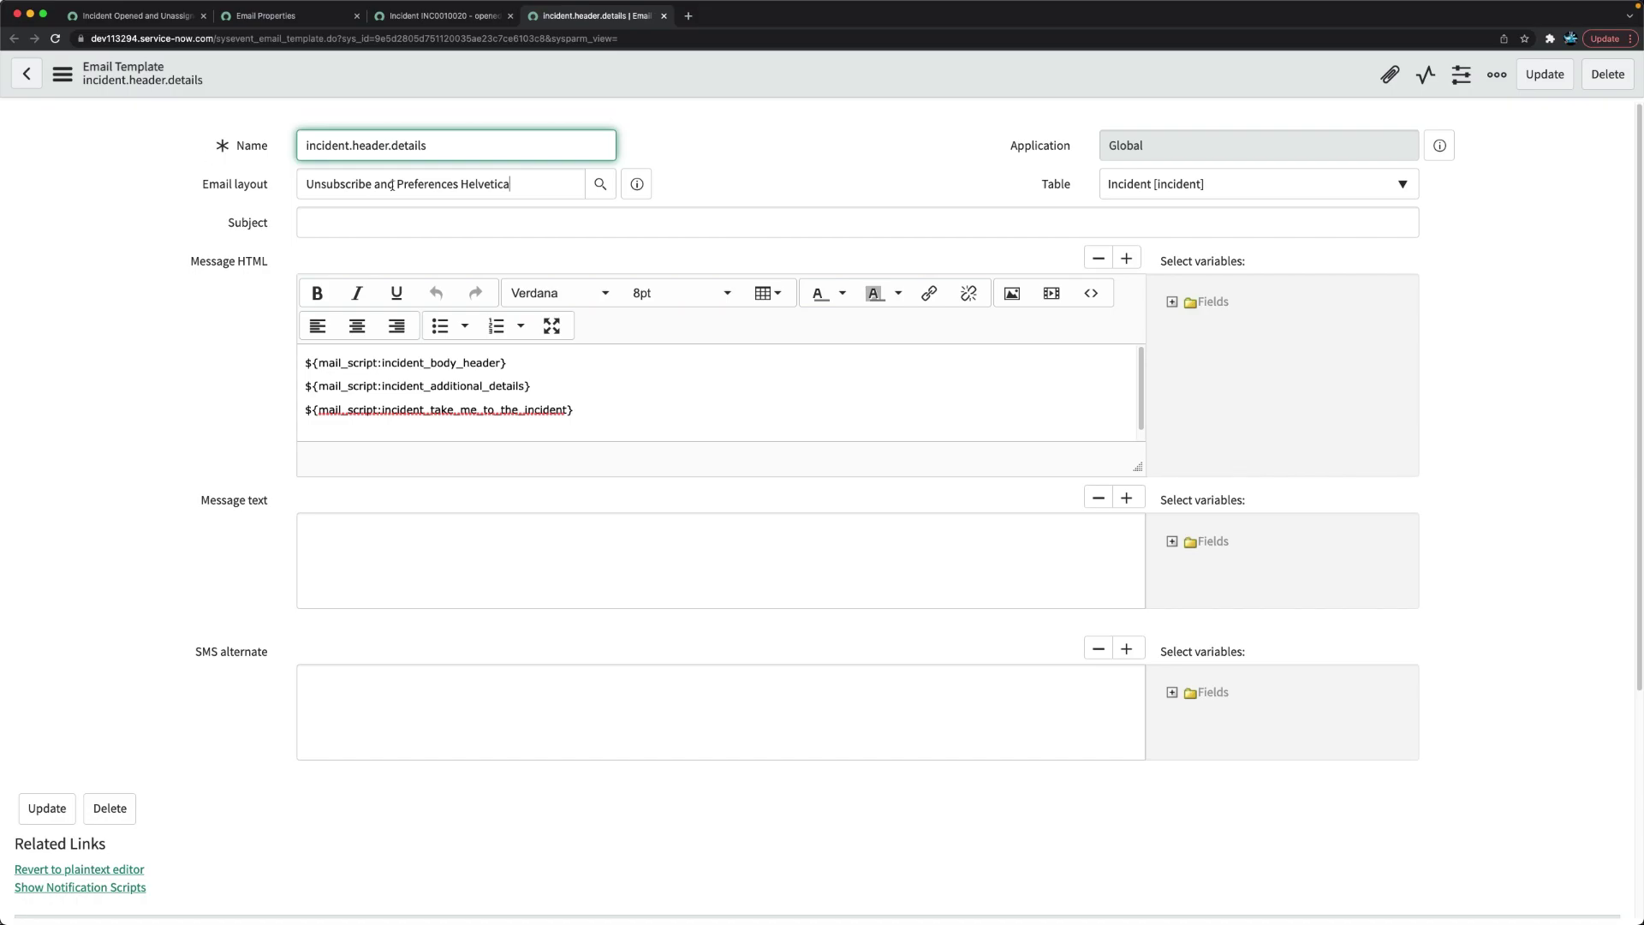
key("Tab")
scroll(649, 415, "down", 5)
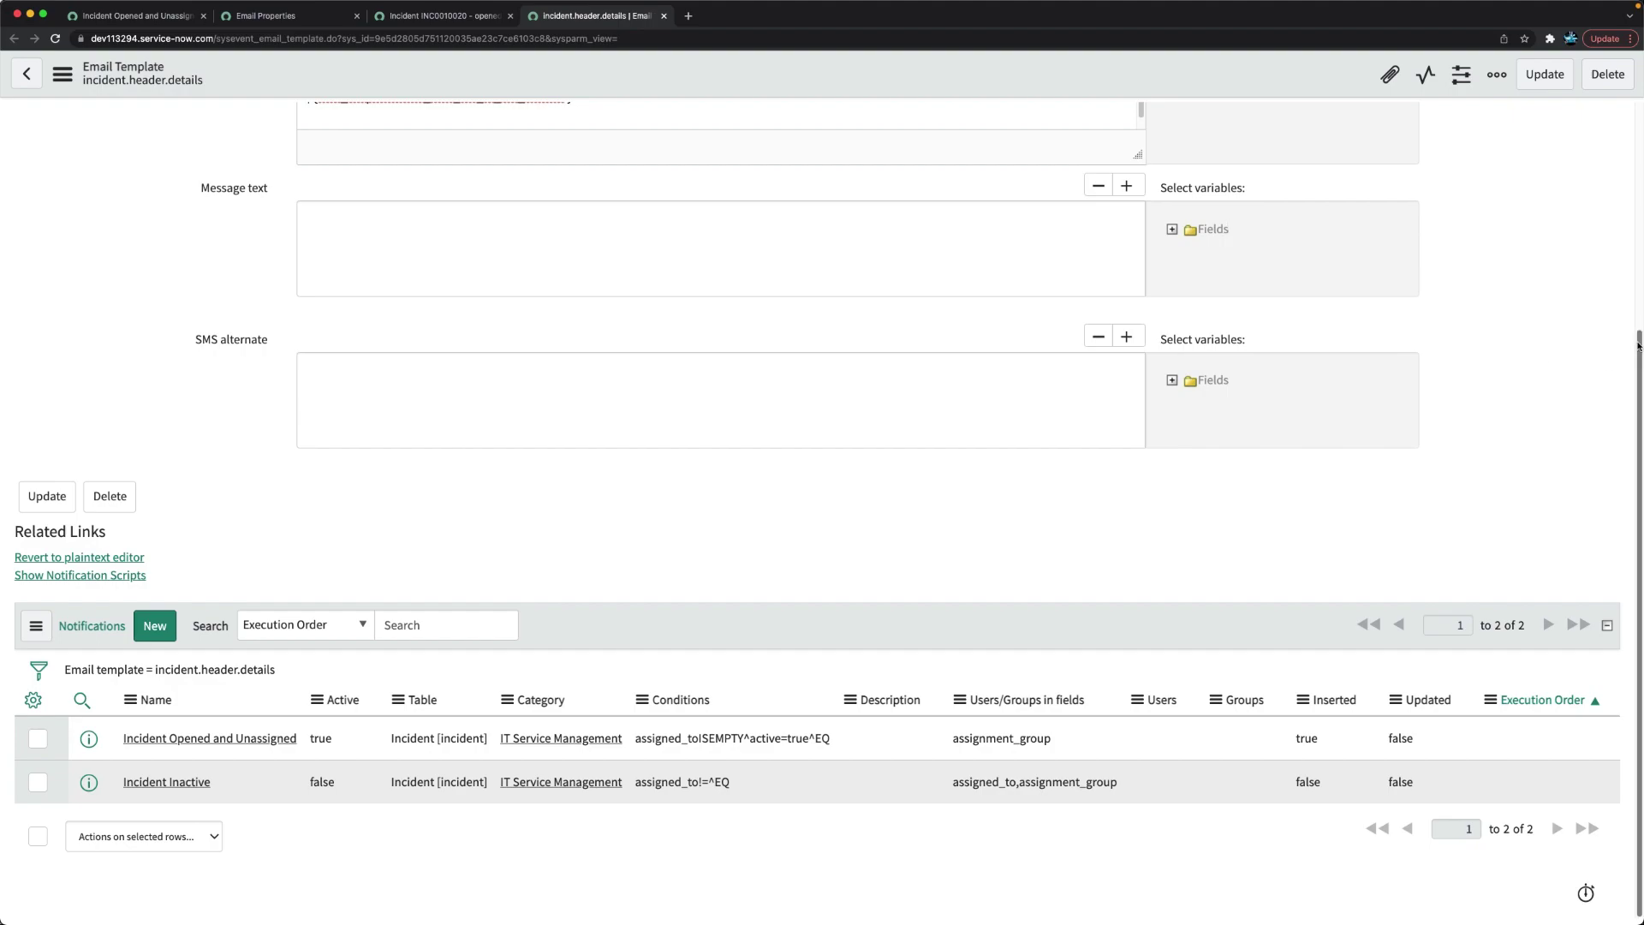
left_click_drag(1639, 334, 1618, 139)
left_click_drag(514, 184, 253, 177)
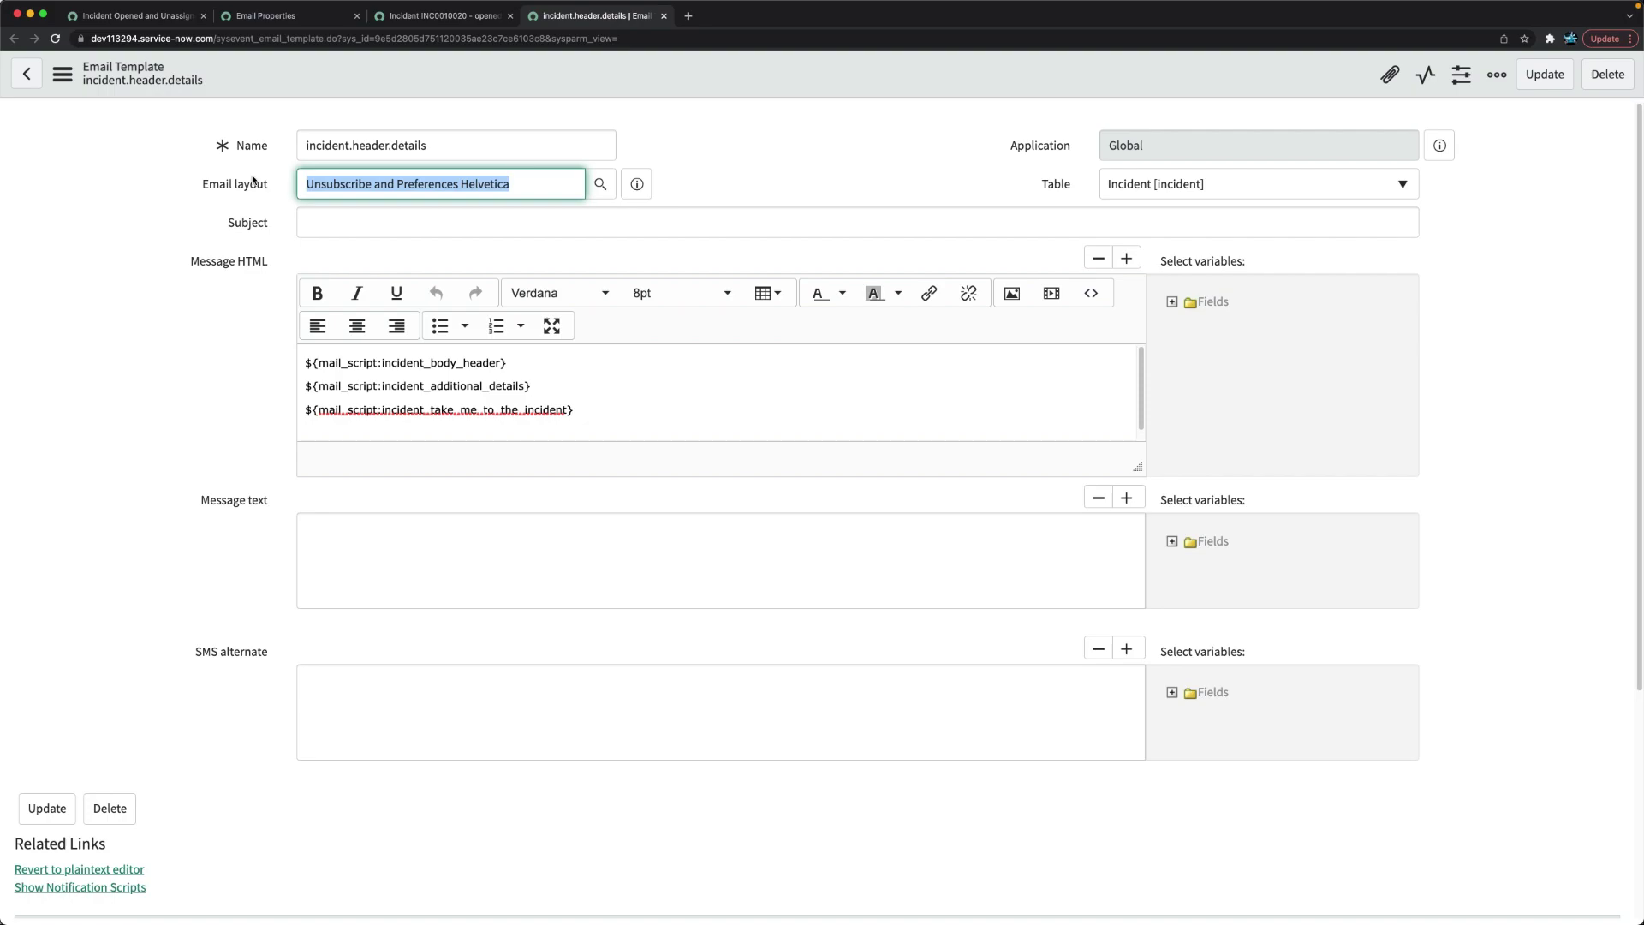
key("BackSpace")
left_click(685, 190)
right_click(735, 92)
left_click(800, 96)
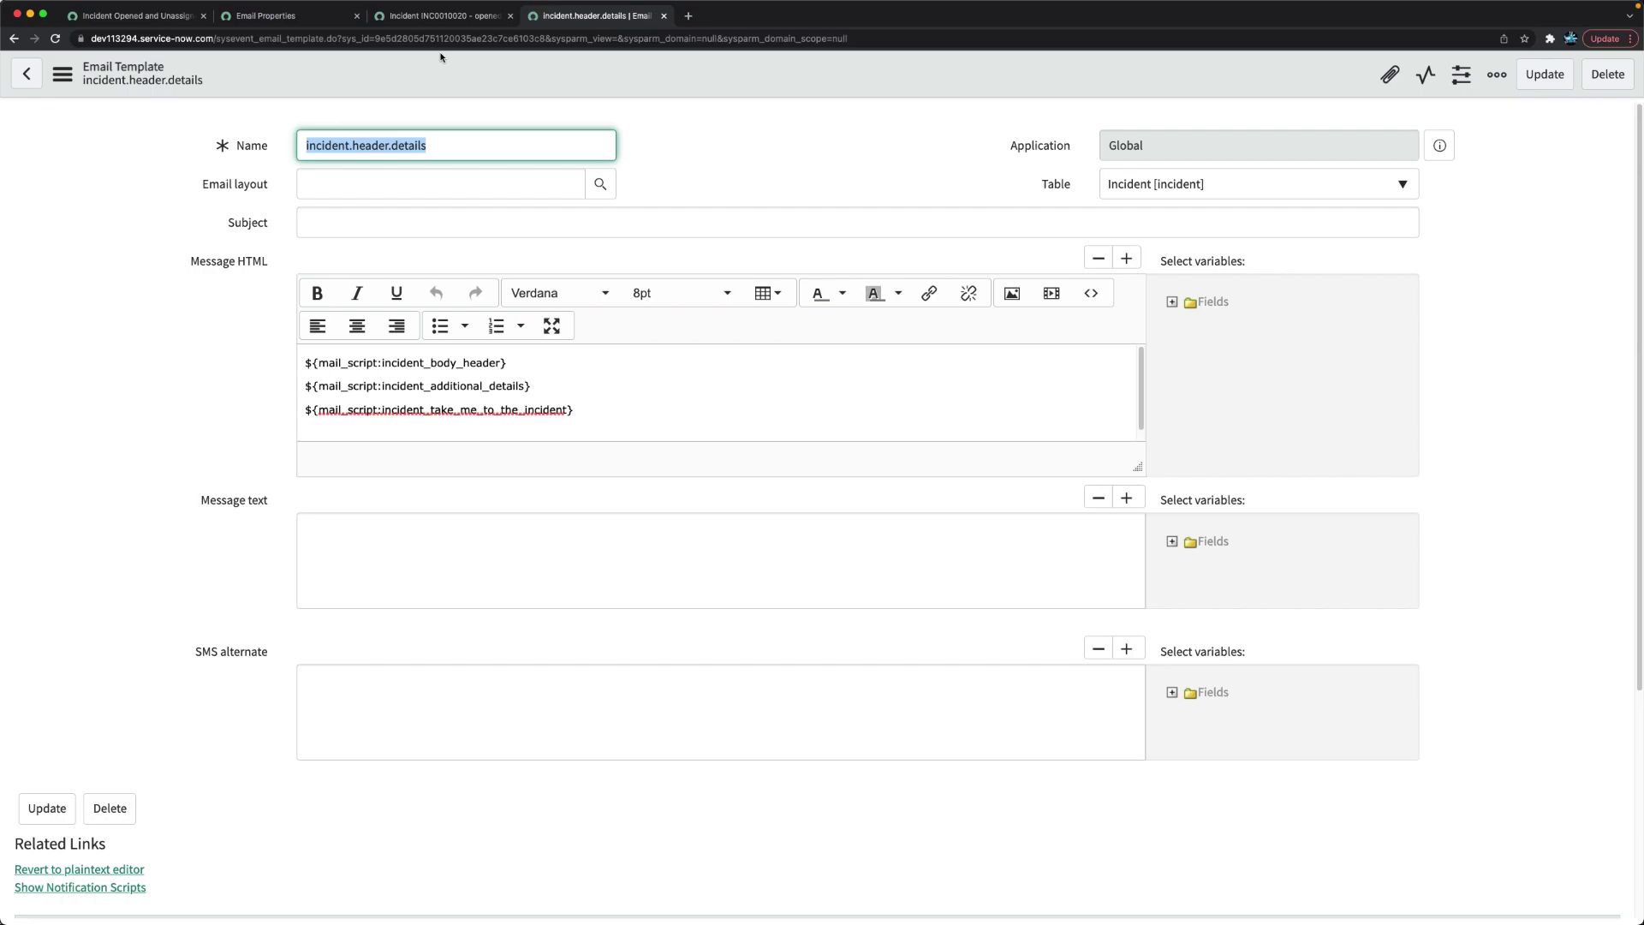
Close the email preview, return to the notification tab and filter the navigator to 'incident'
left_click(439, 19)
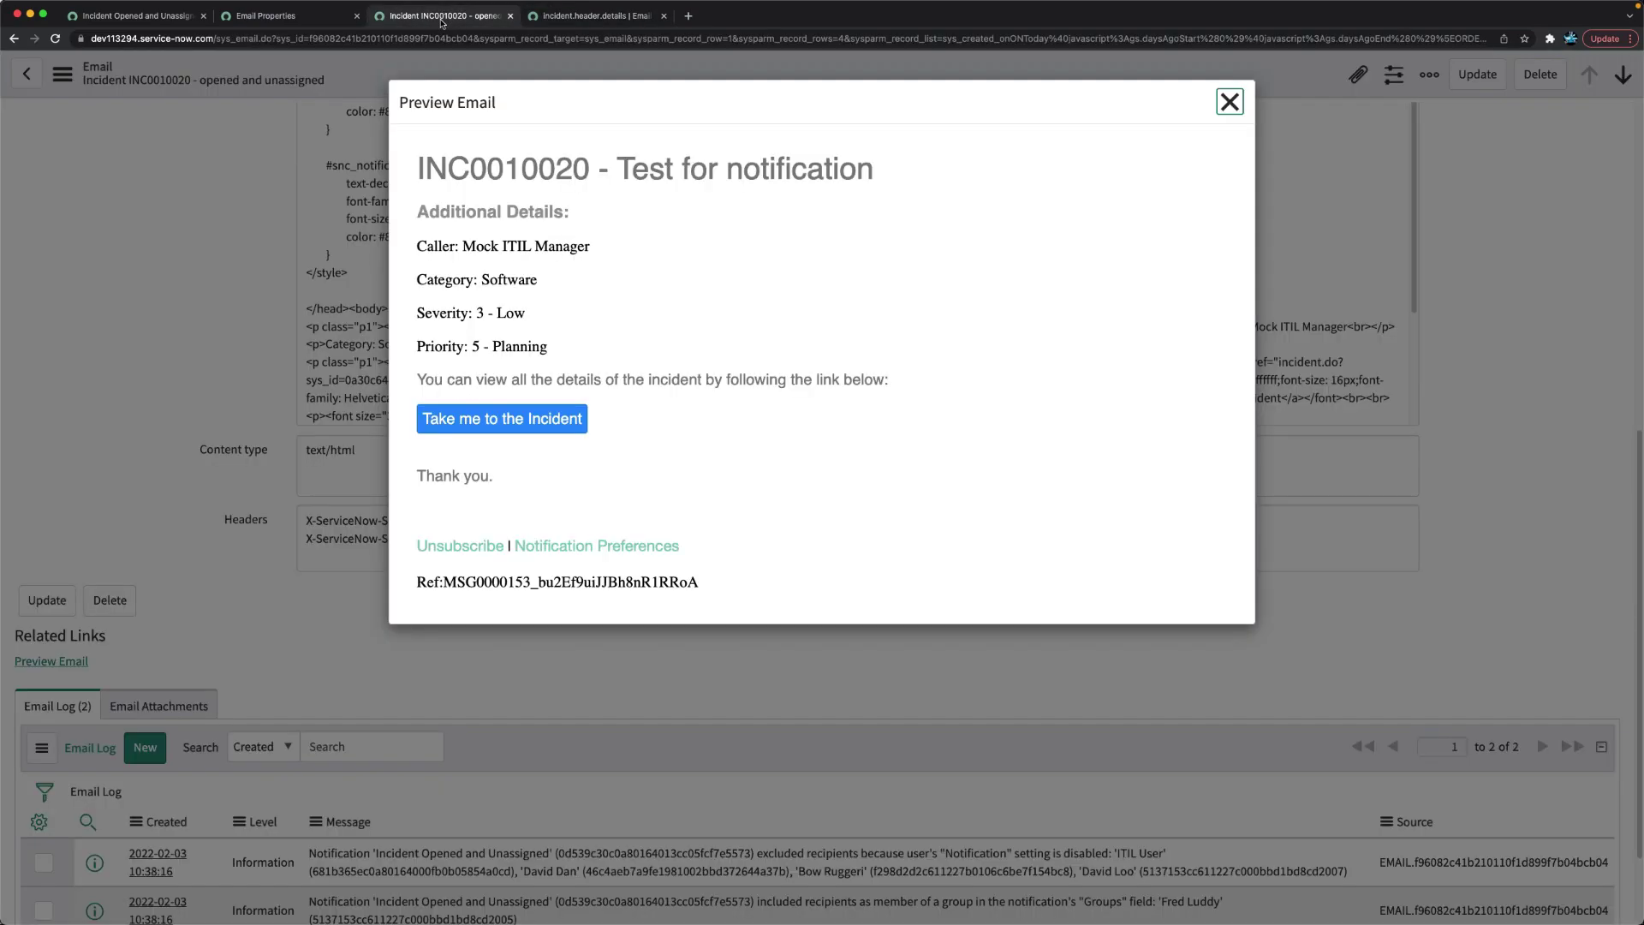
left_click(1230, 102)
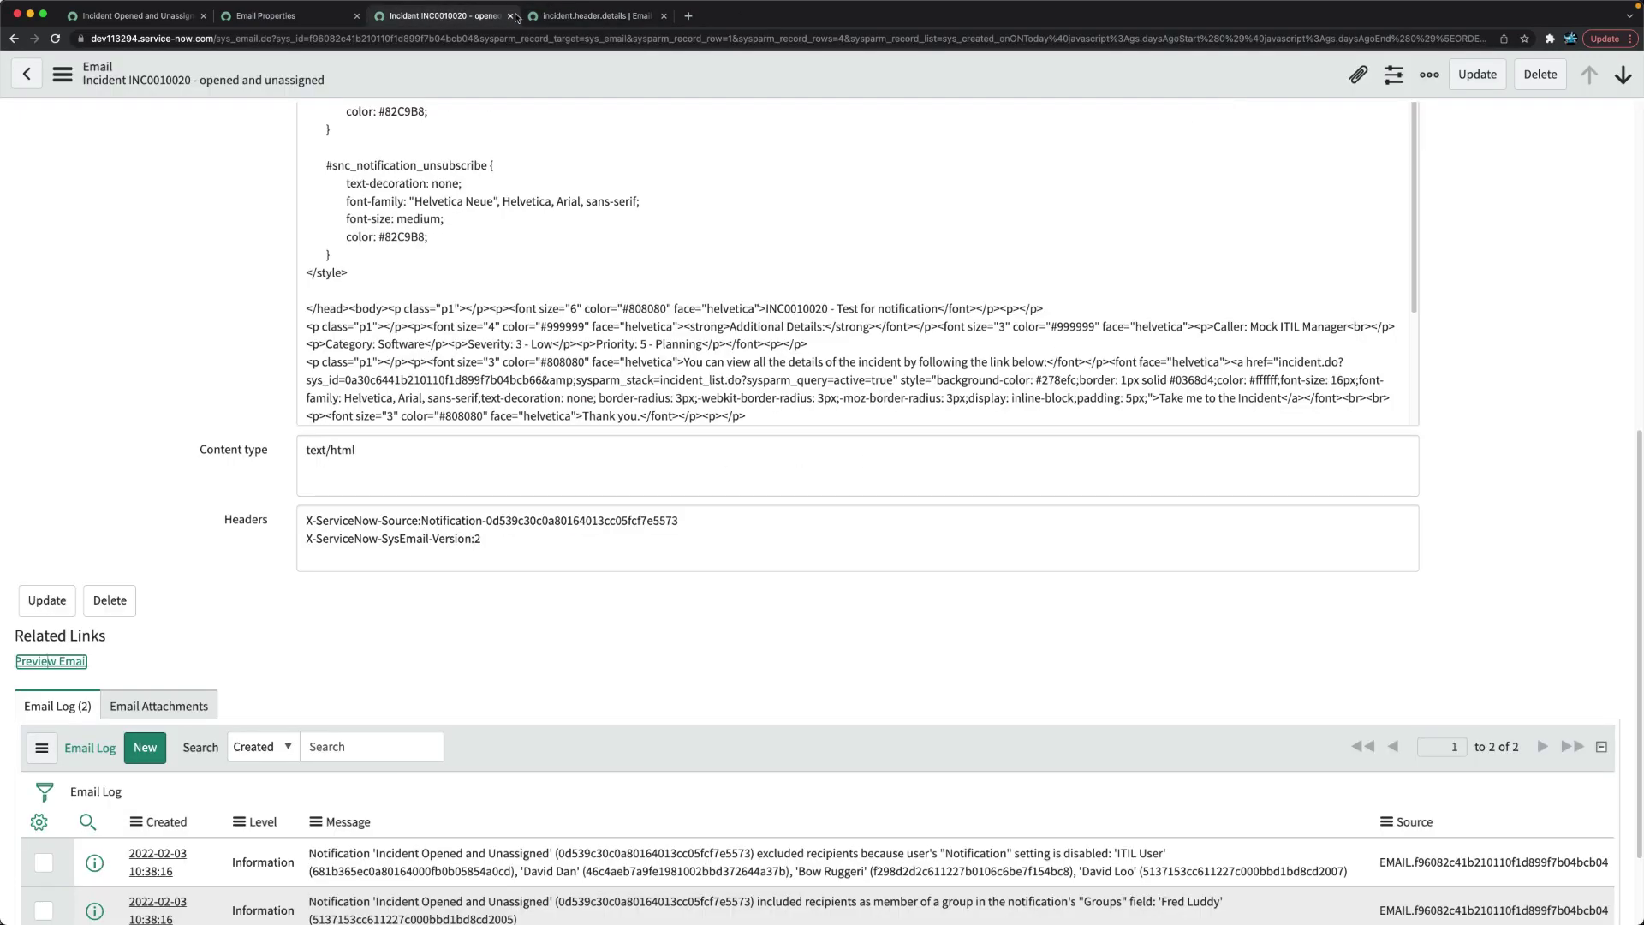
left_click(137, 17)
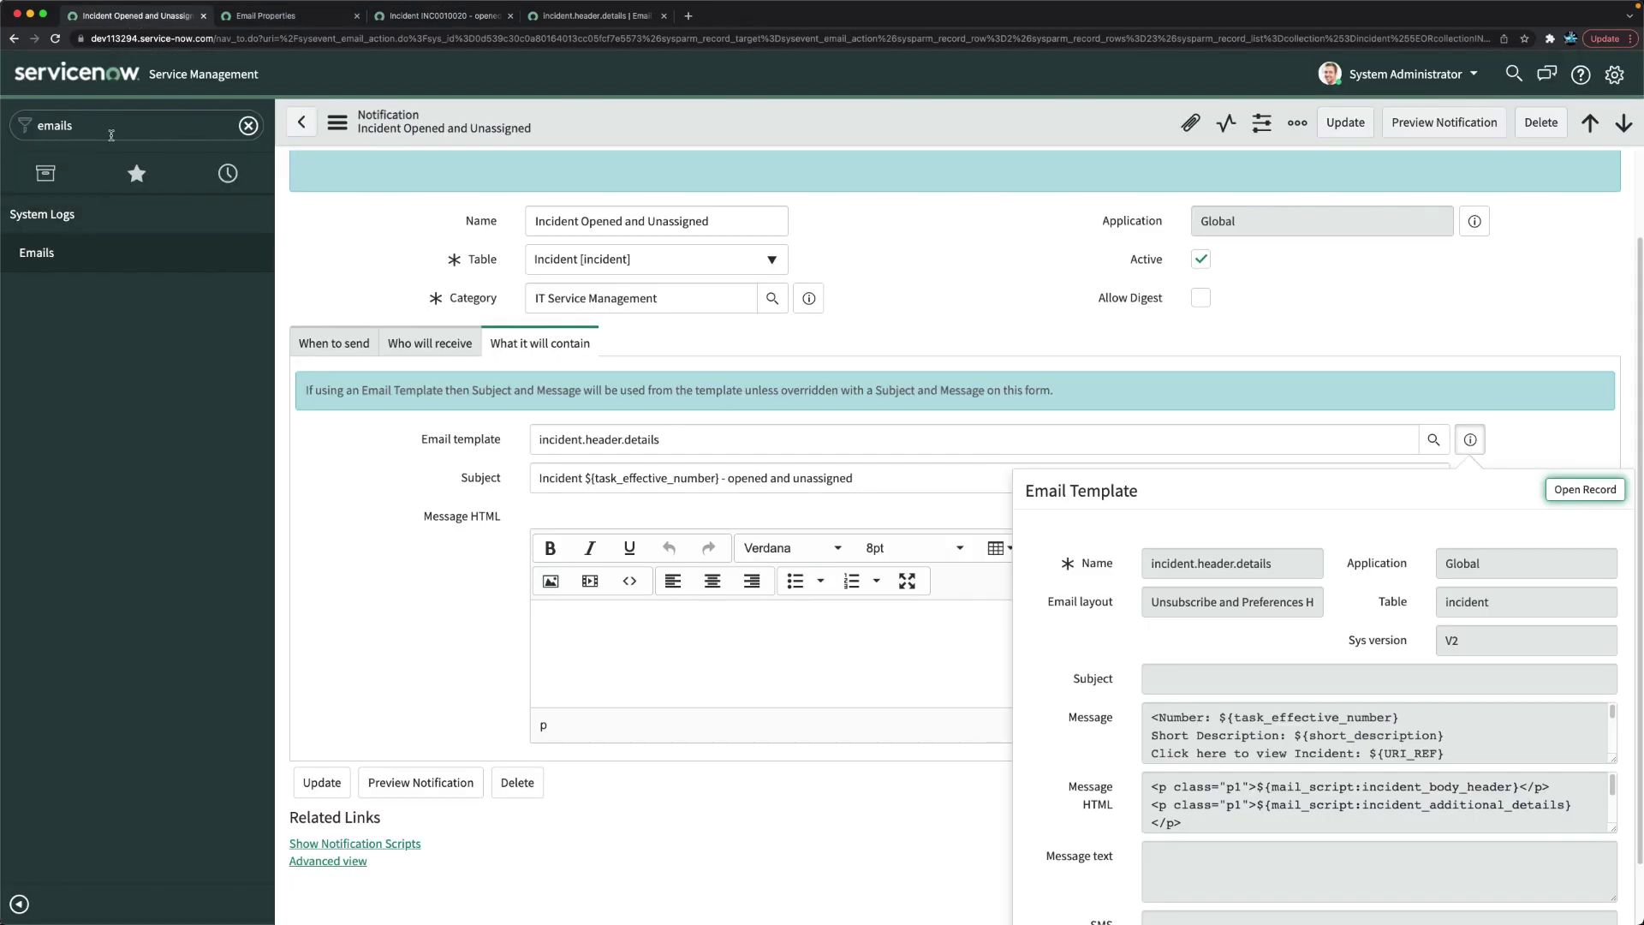
key("BackSpace")
key("BackSpace")
key("BackSpace")
key("BackSpace")
key("BackSpace")
key("BackSpace")
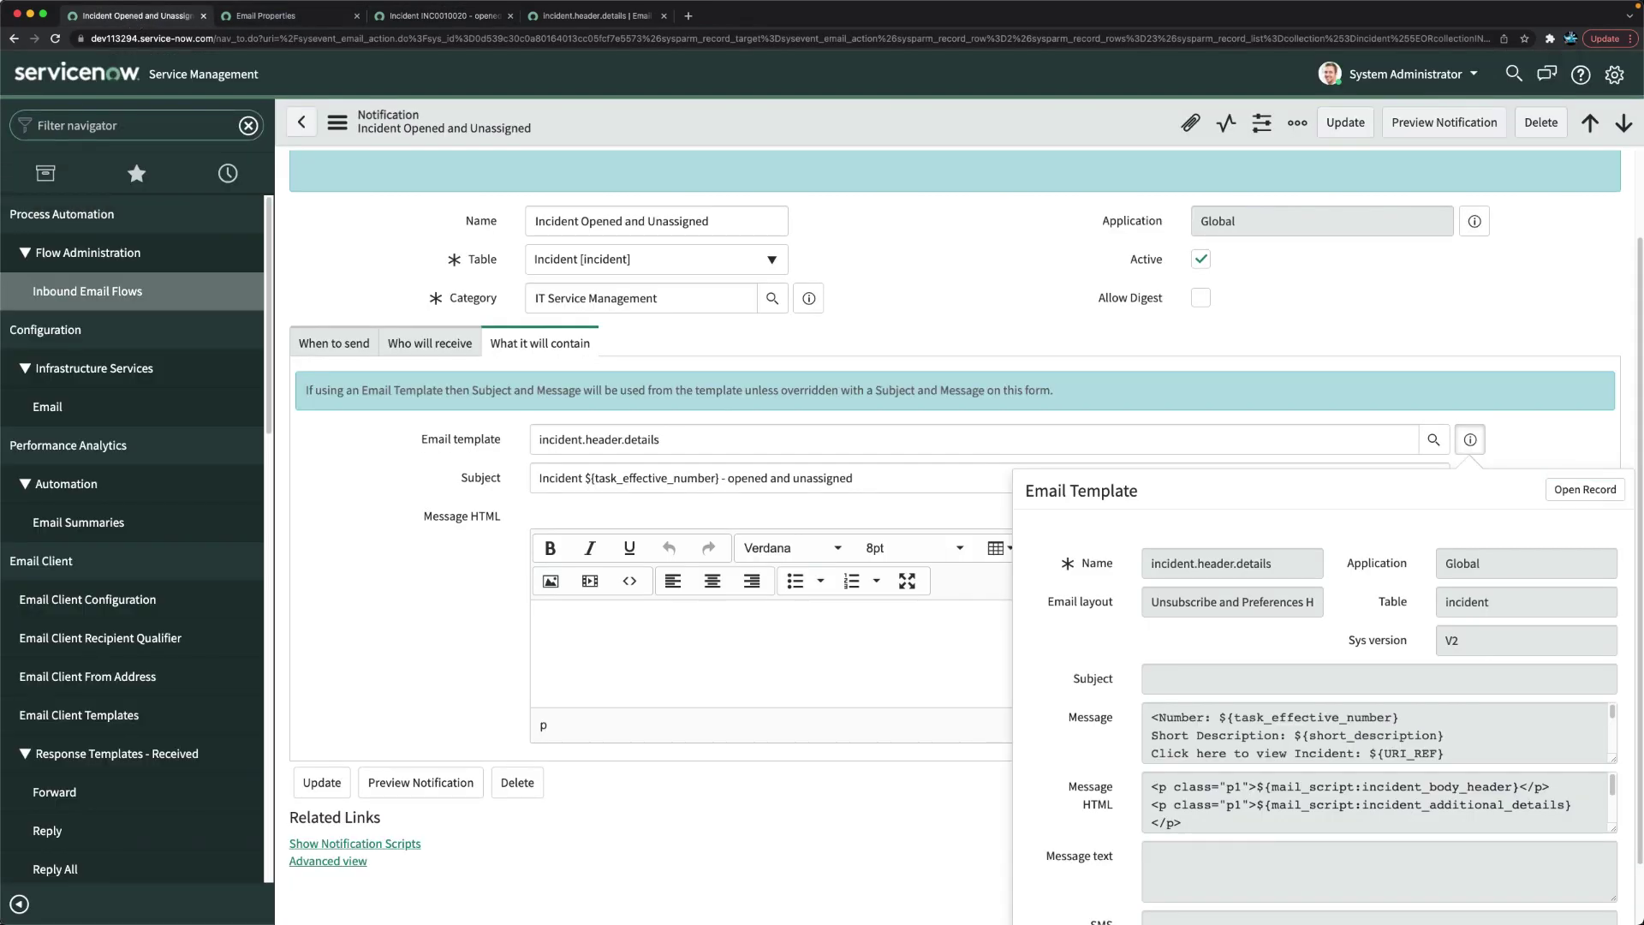
type("incident")
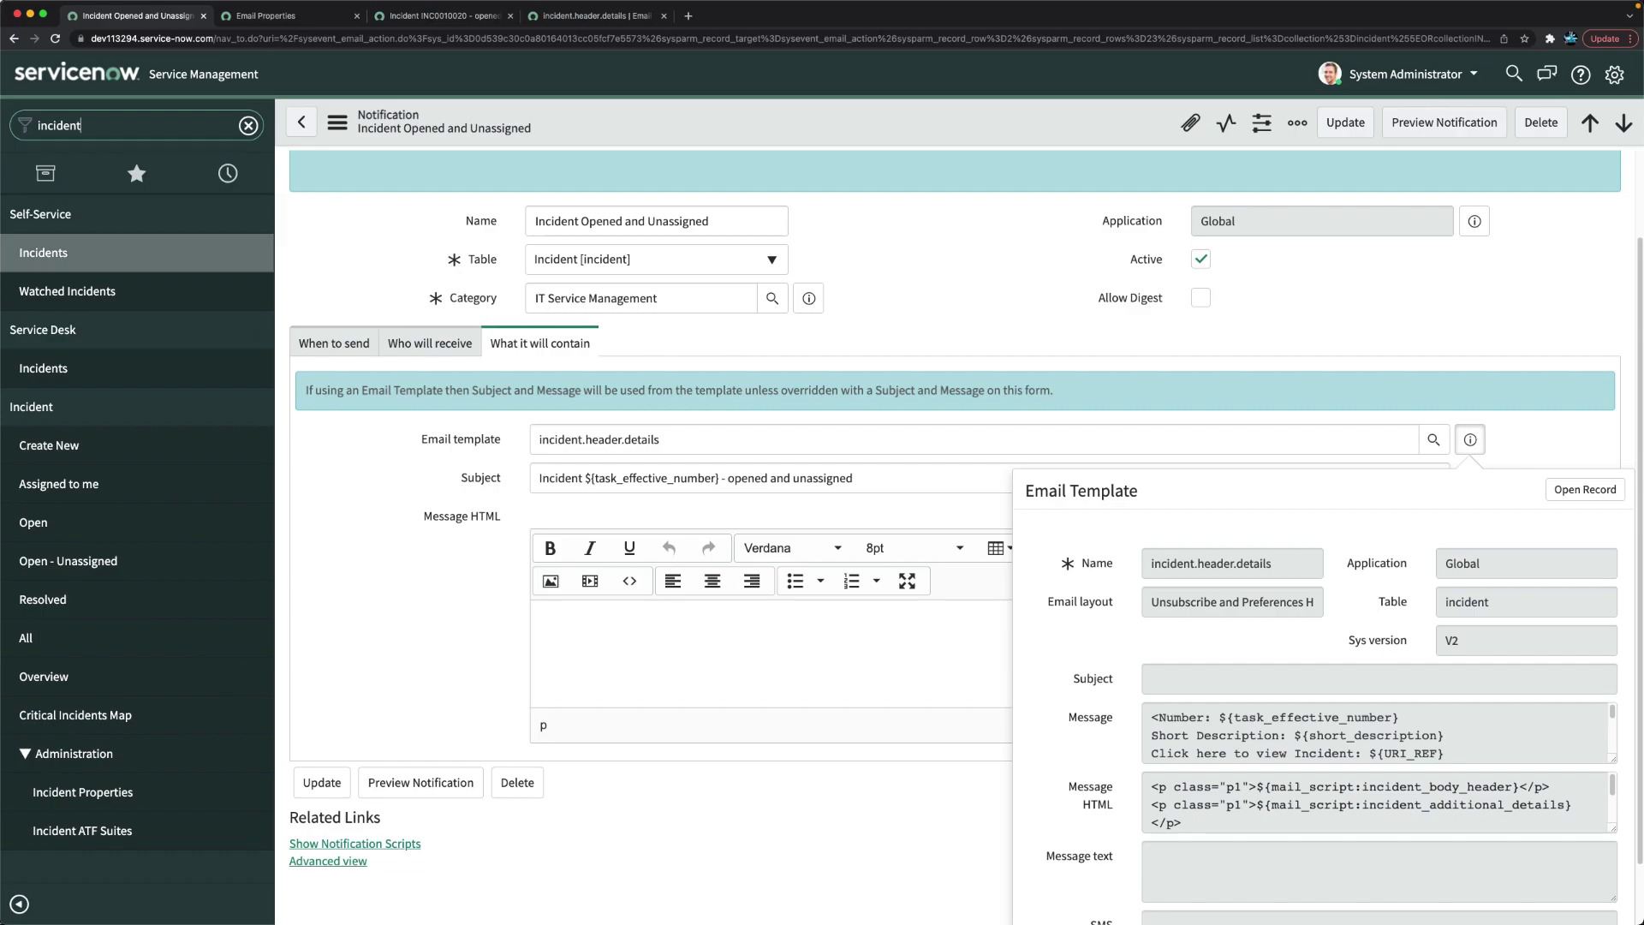
Start a new incident with the suggested caller, subcategory Email and configuration item IP-Router-3
left_click(49, 446)
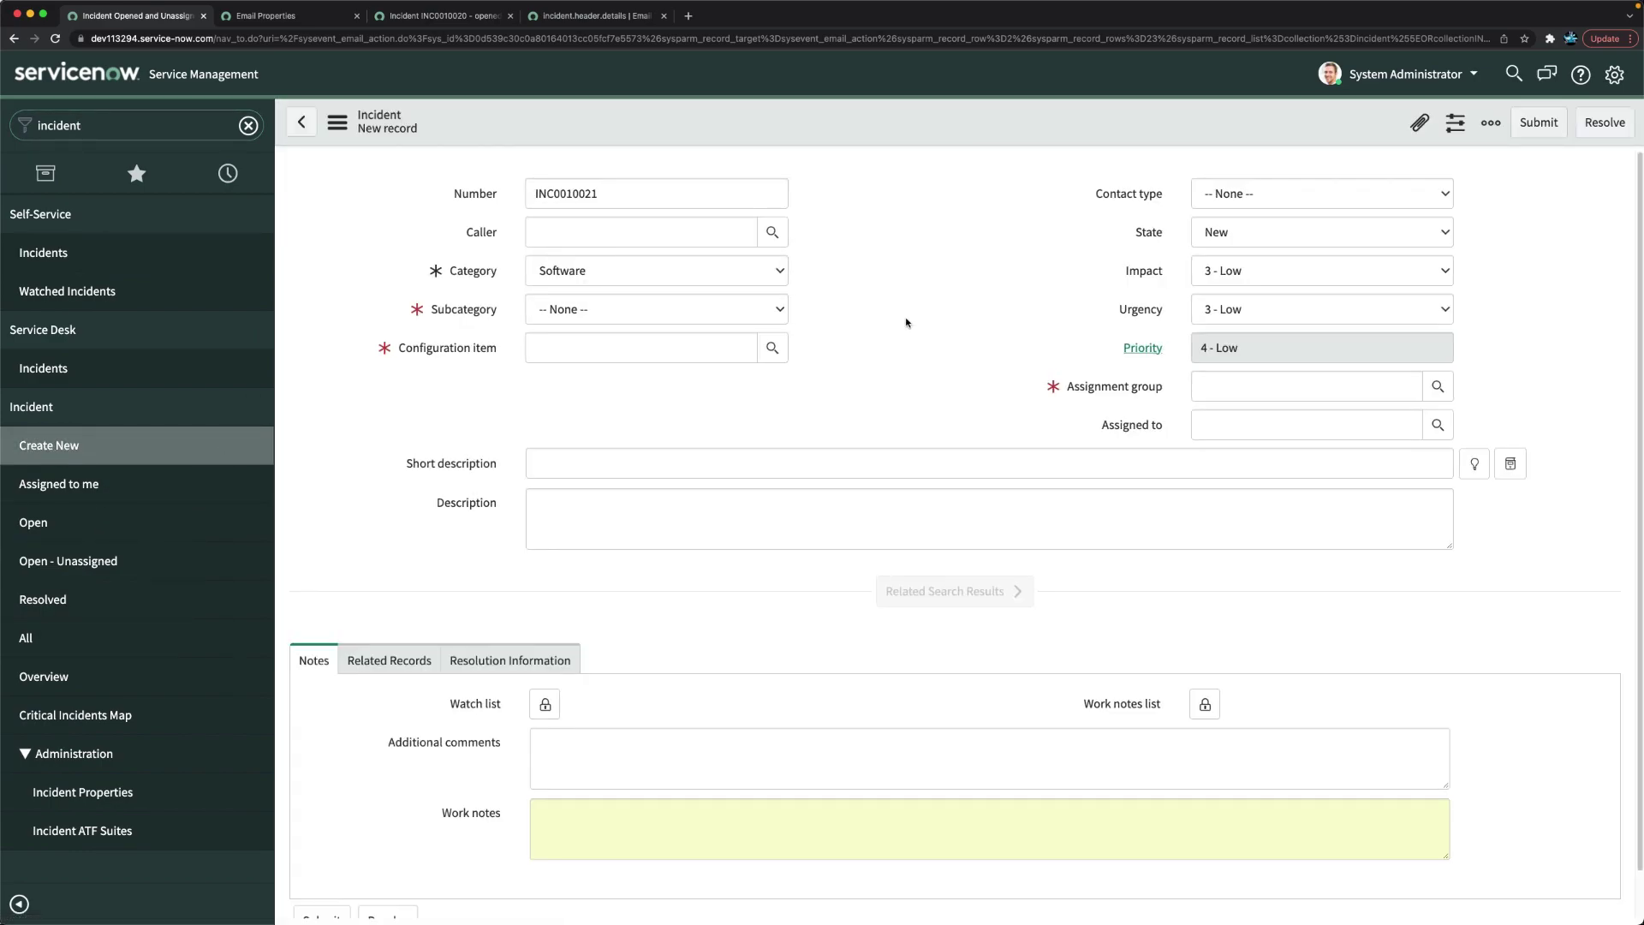
left_click(633, 233)
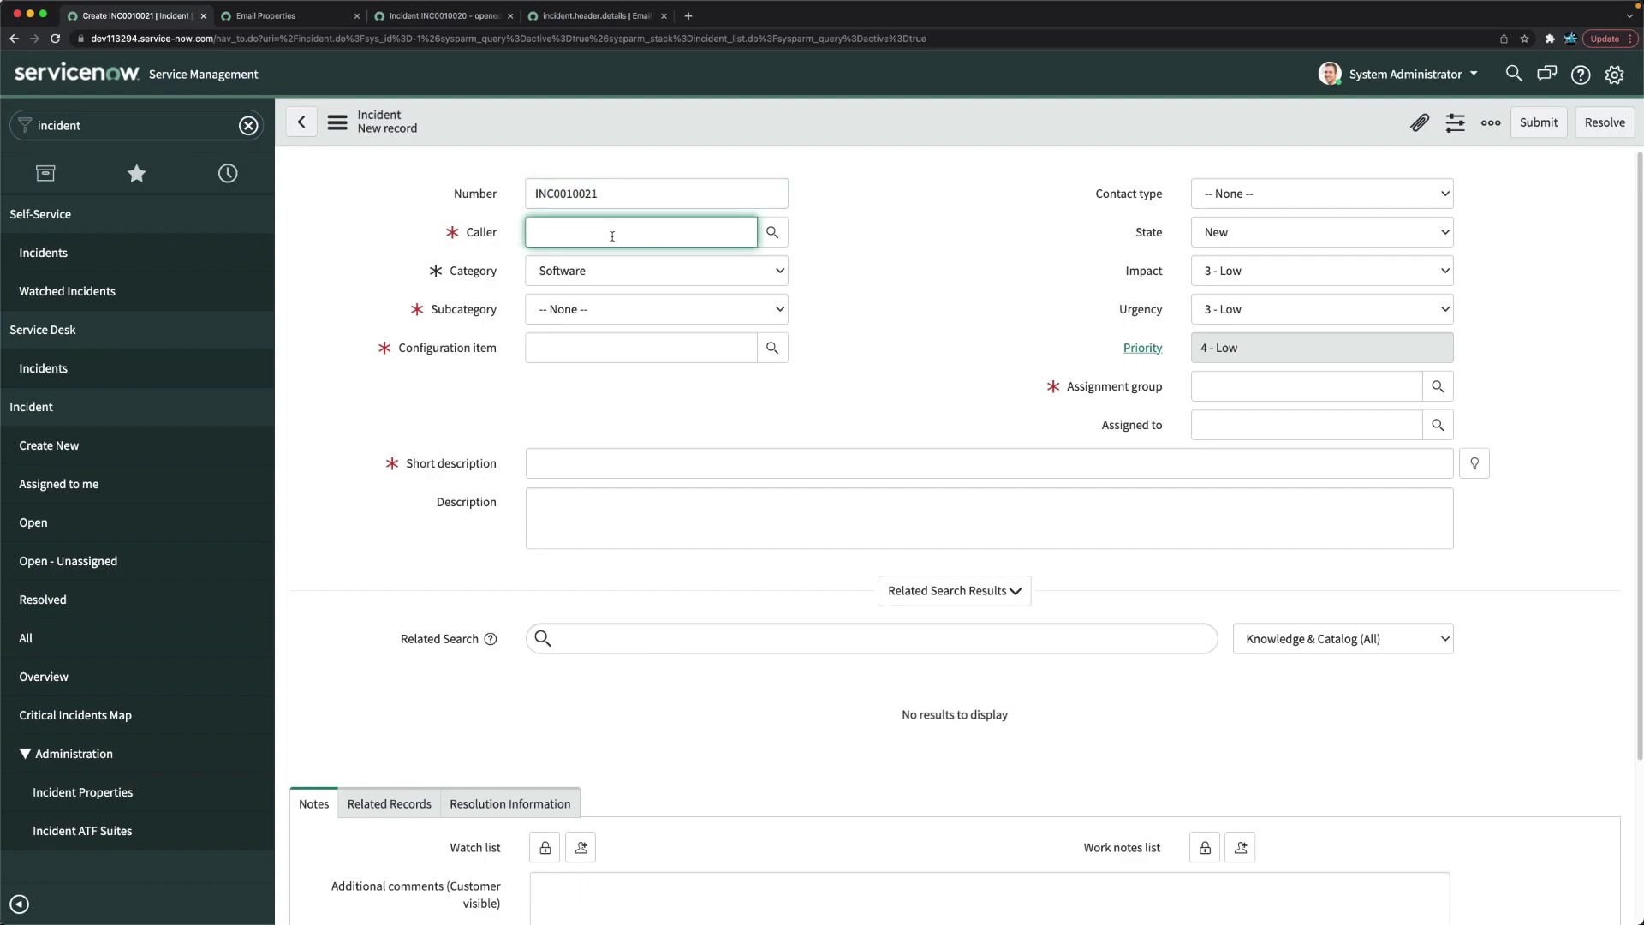
type("mock")
left_click(588, 263)
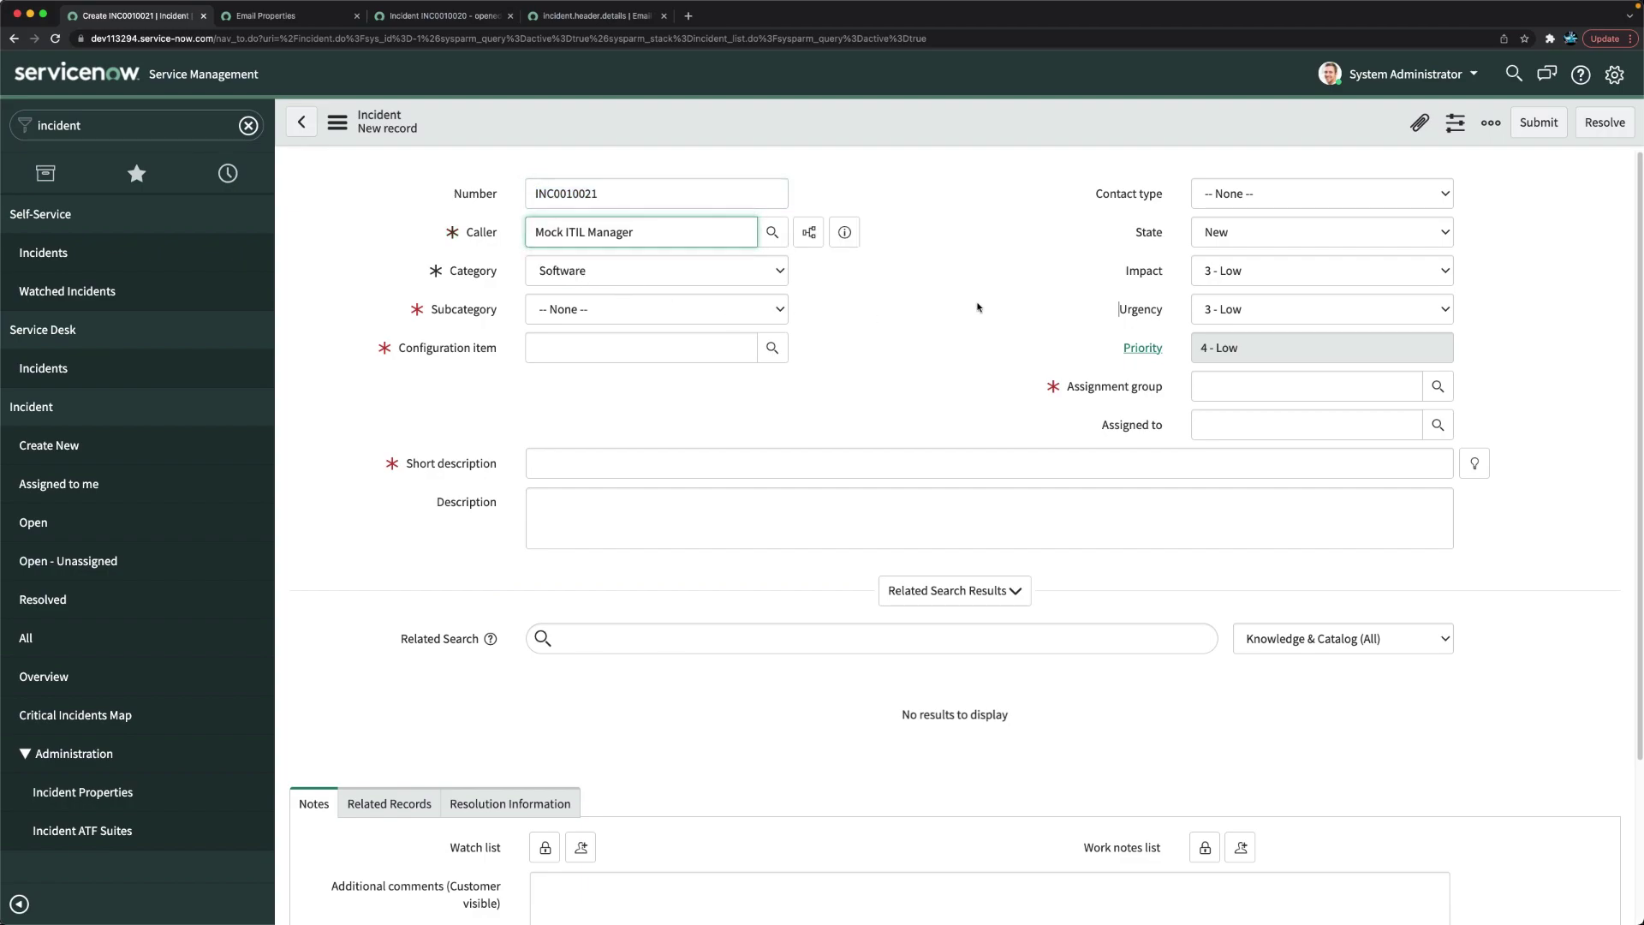
left_click(574, 314)
left_click(597, 335)
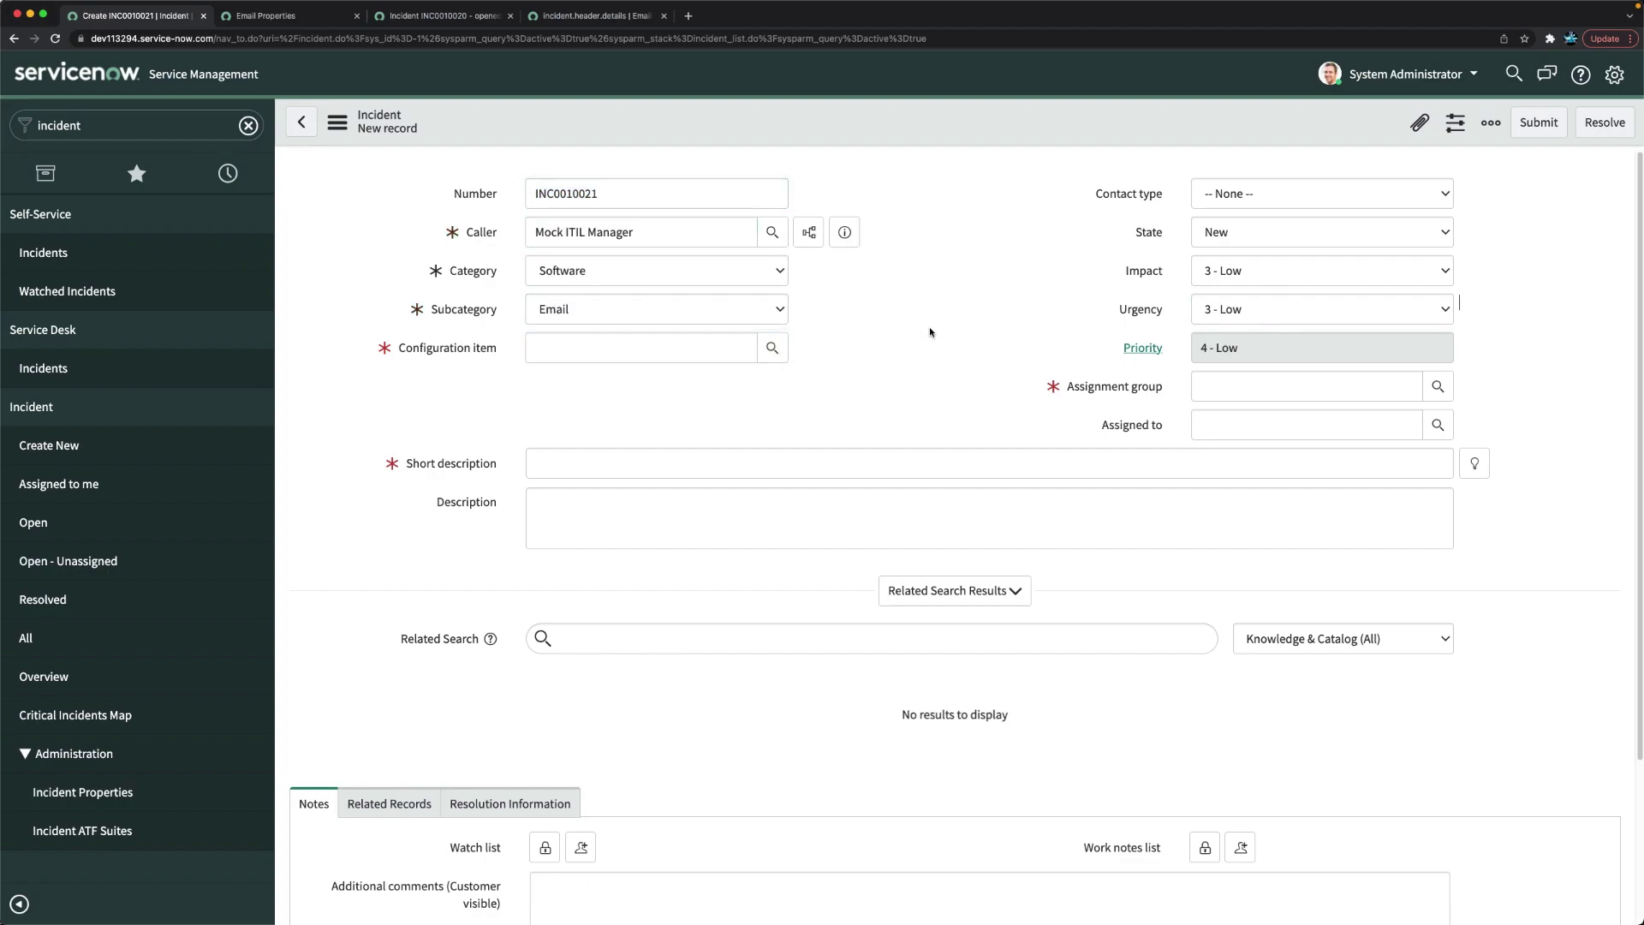
left_click(552, 351)
left_click(574, 410)
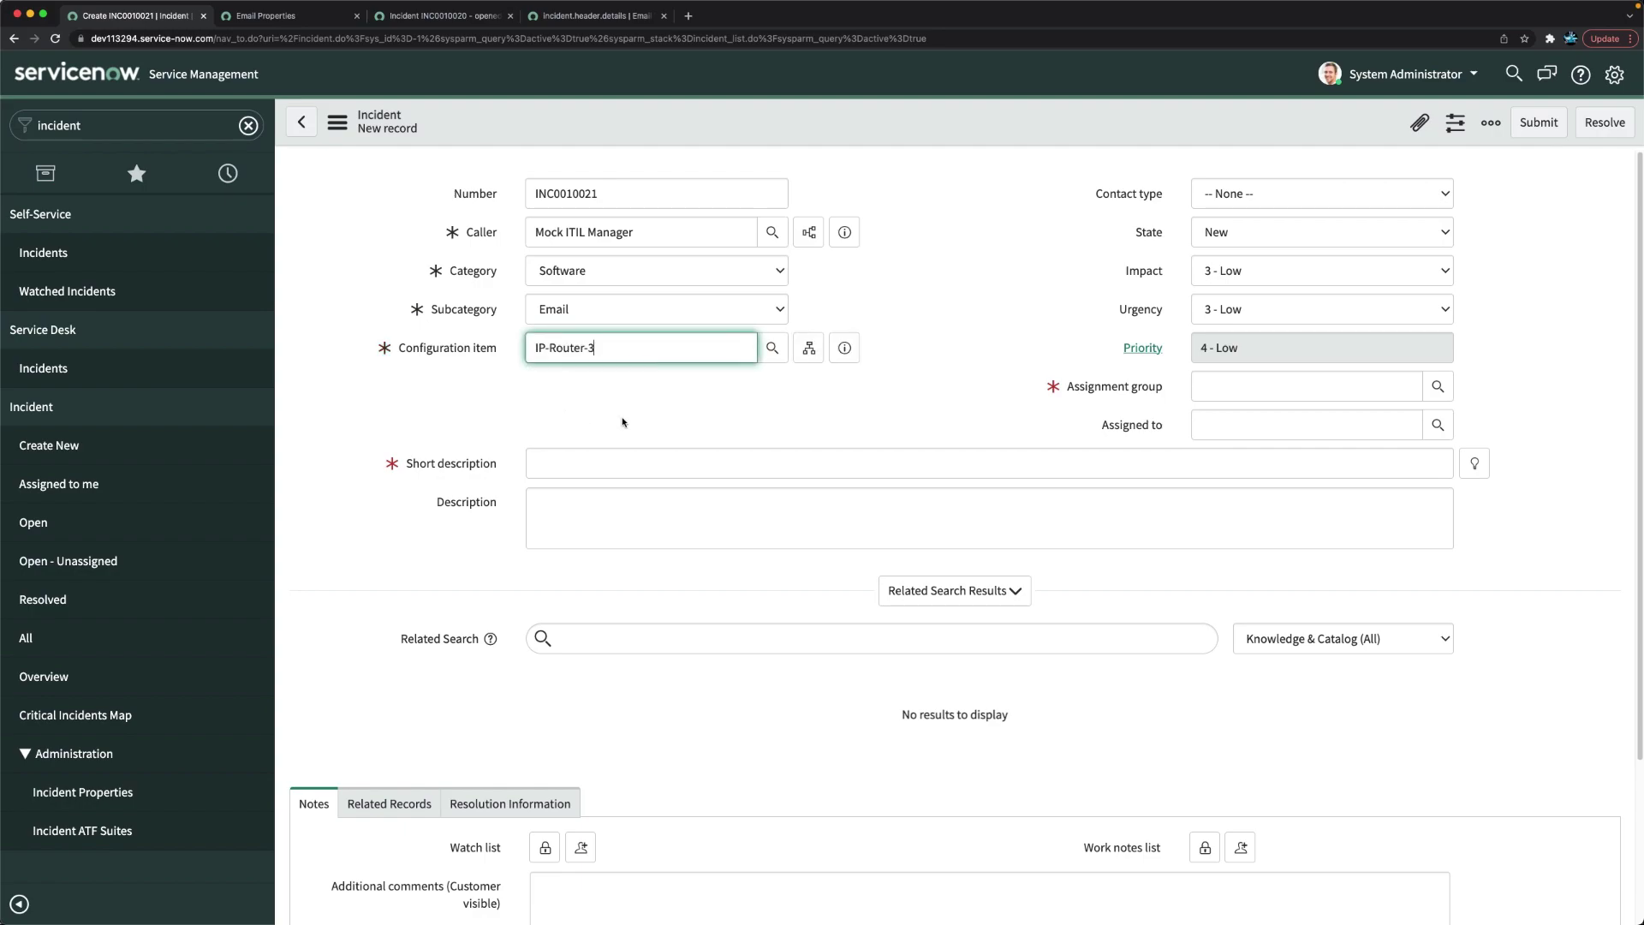
Enter short description 'Test for Notification' and save the incident INC0010021
left_click(575, 462)
type("Test for Notification")
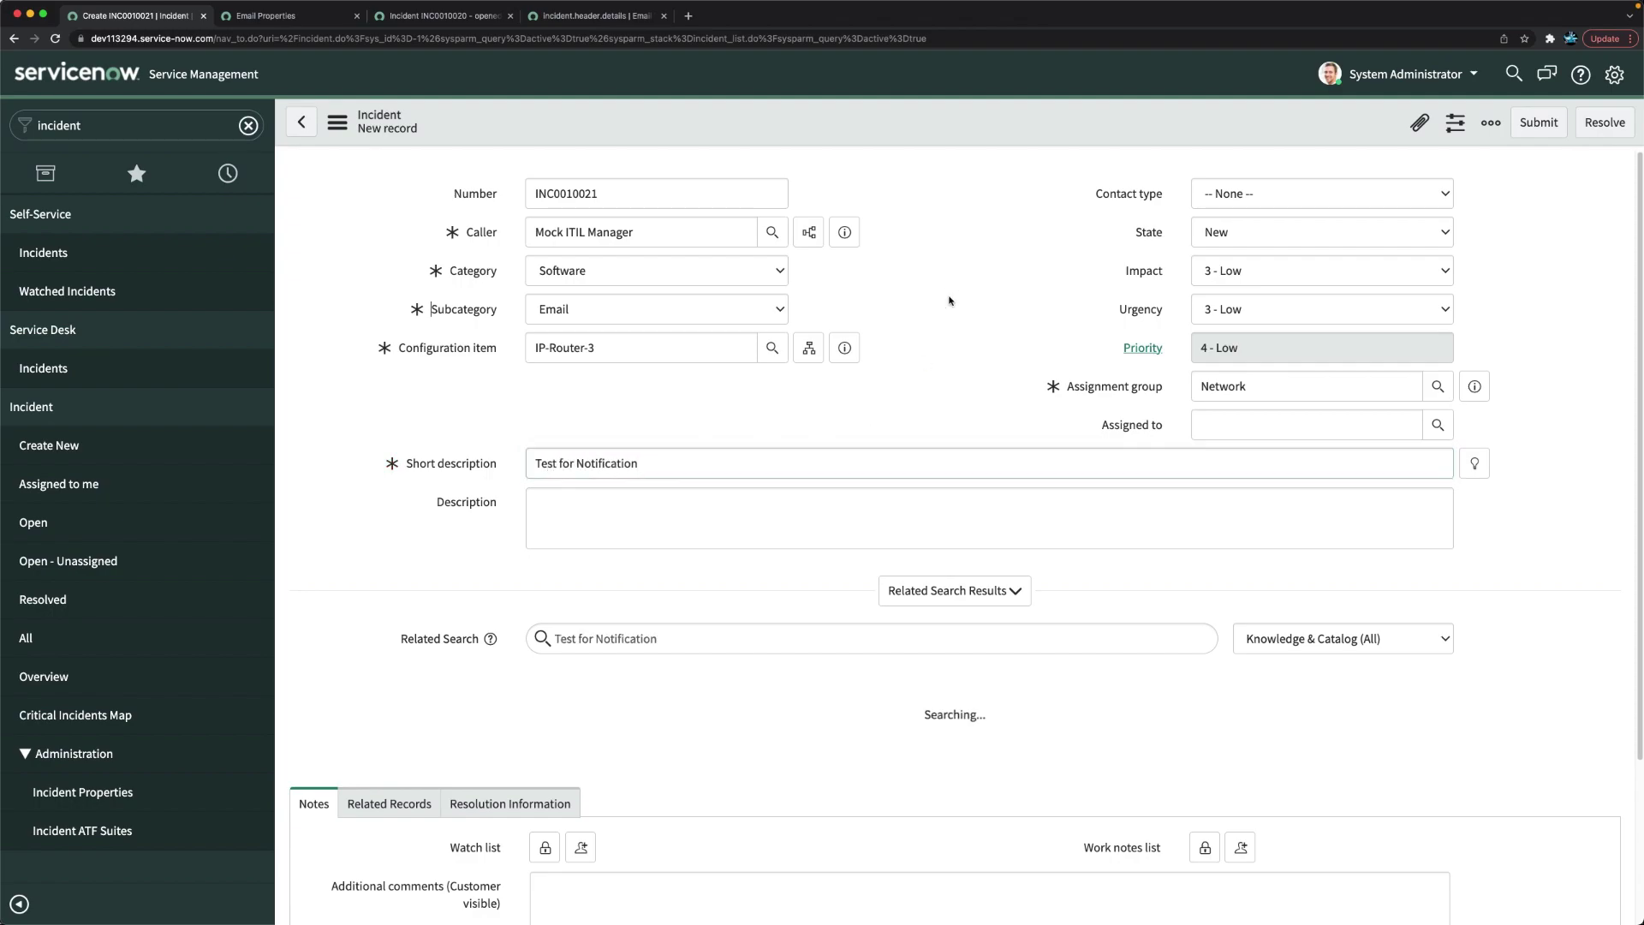
right_click(866, 118)
left_click(913, 130)
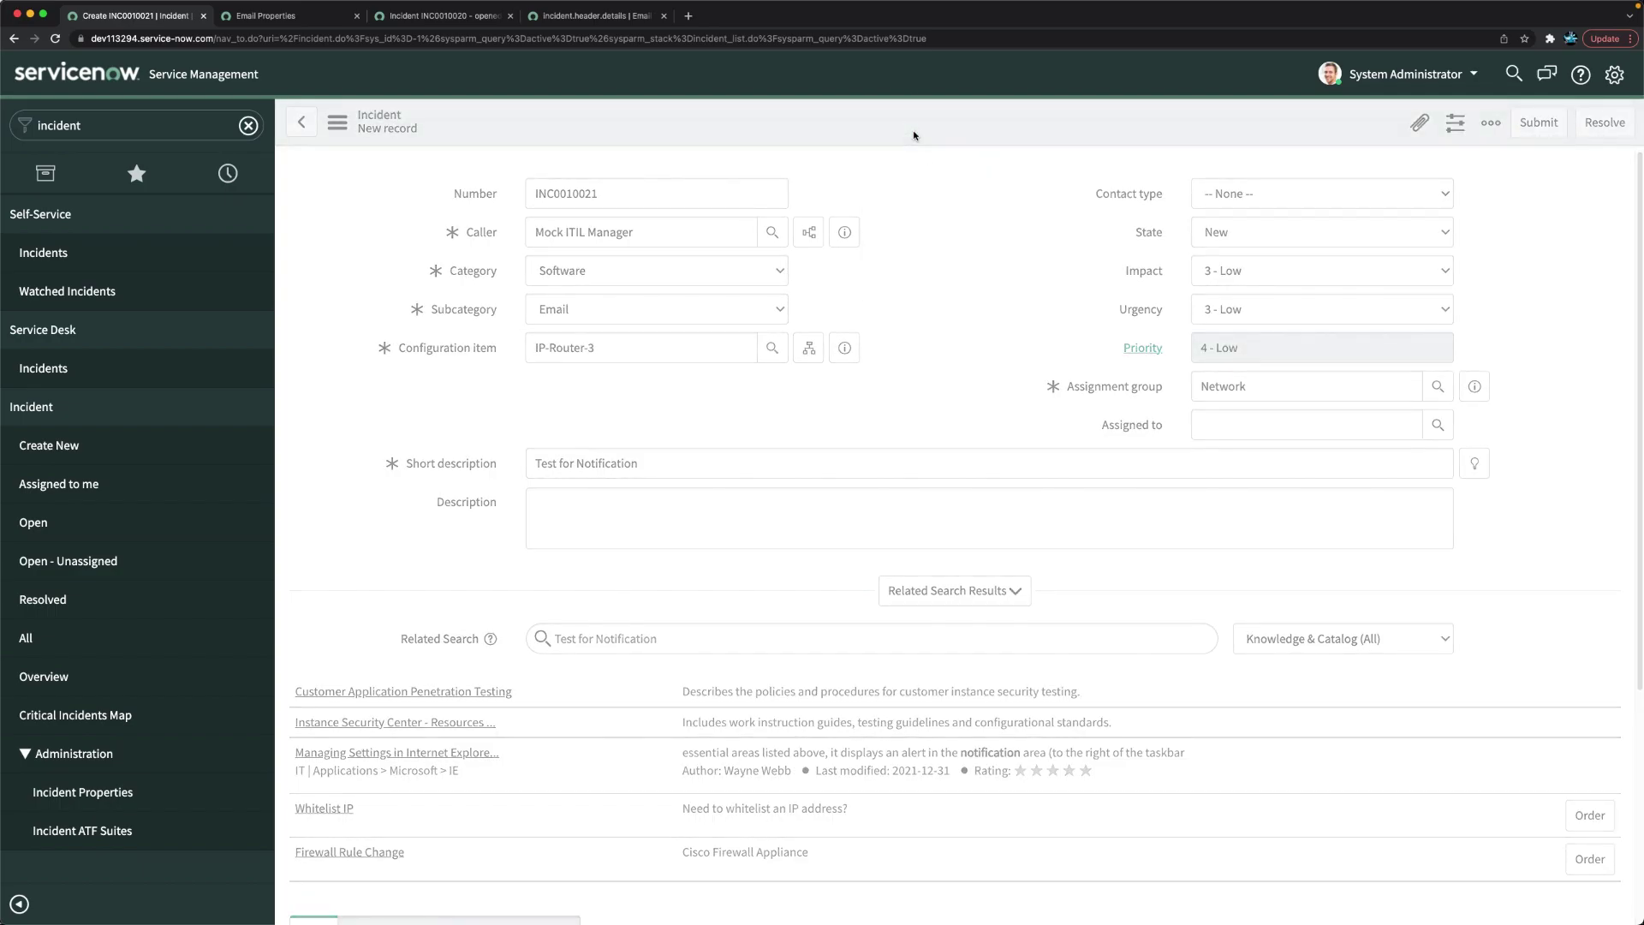
left_click(455, 15)
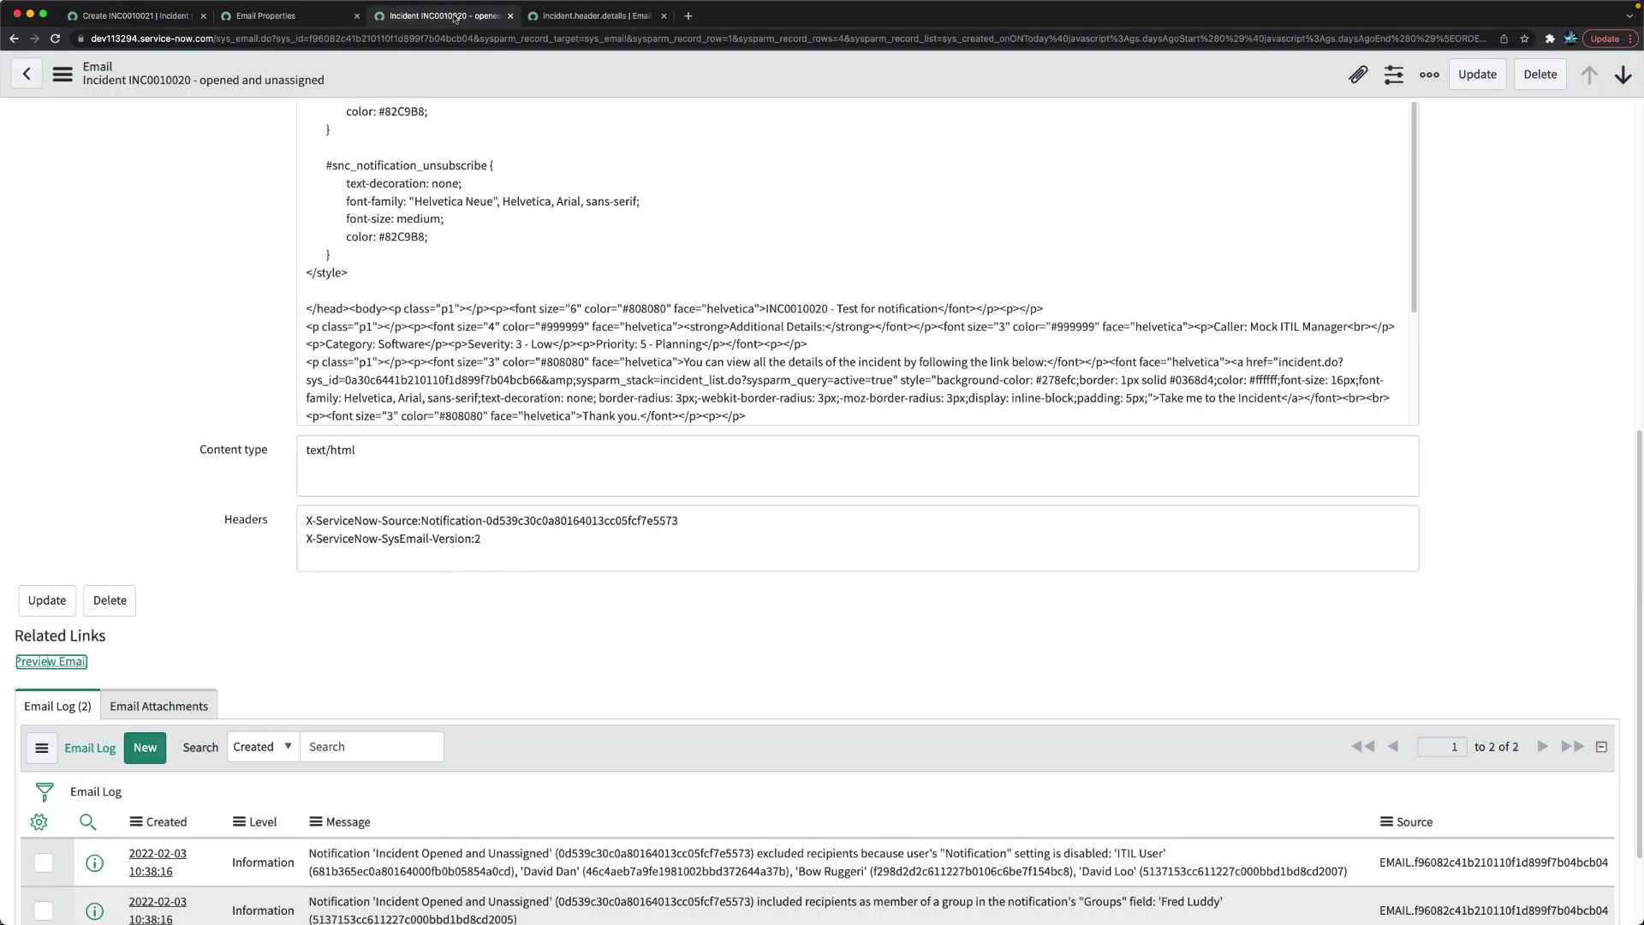
Refresh today's emails list and open INC0010021's opened-and-unassigned email
left_click(13, 38)
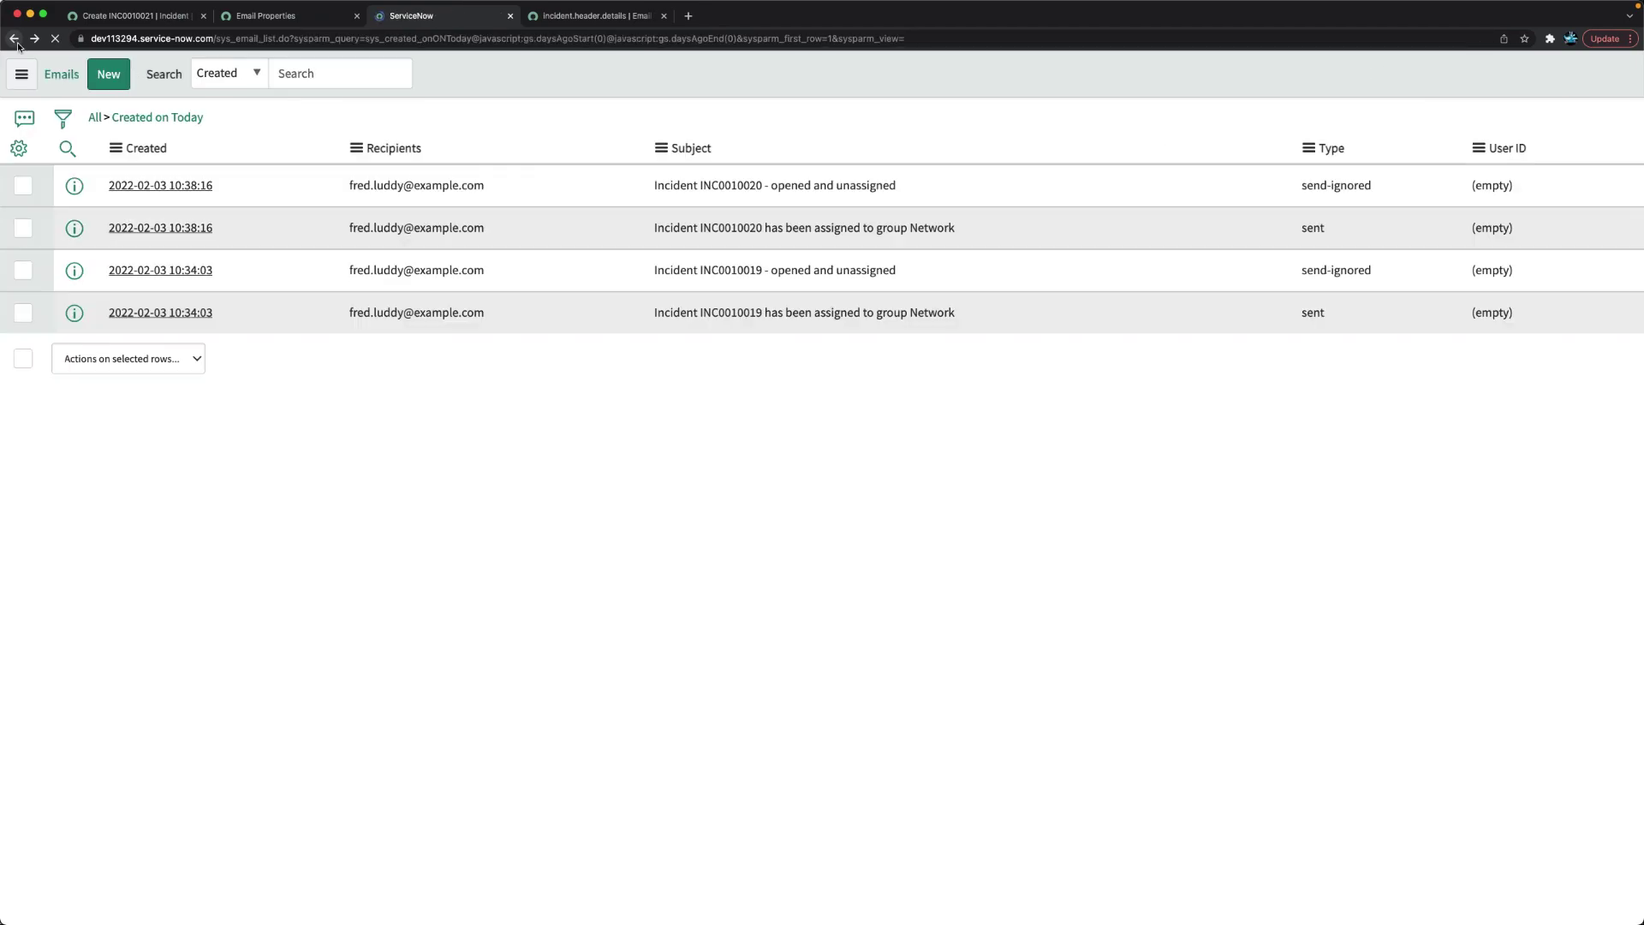
left_click(183, 120)
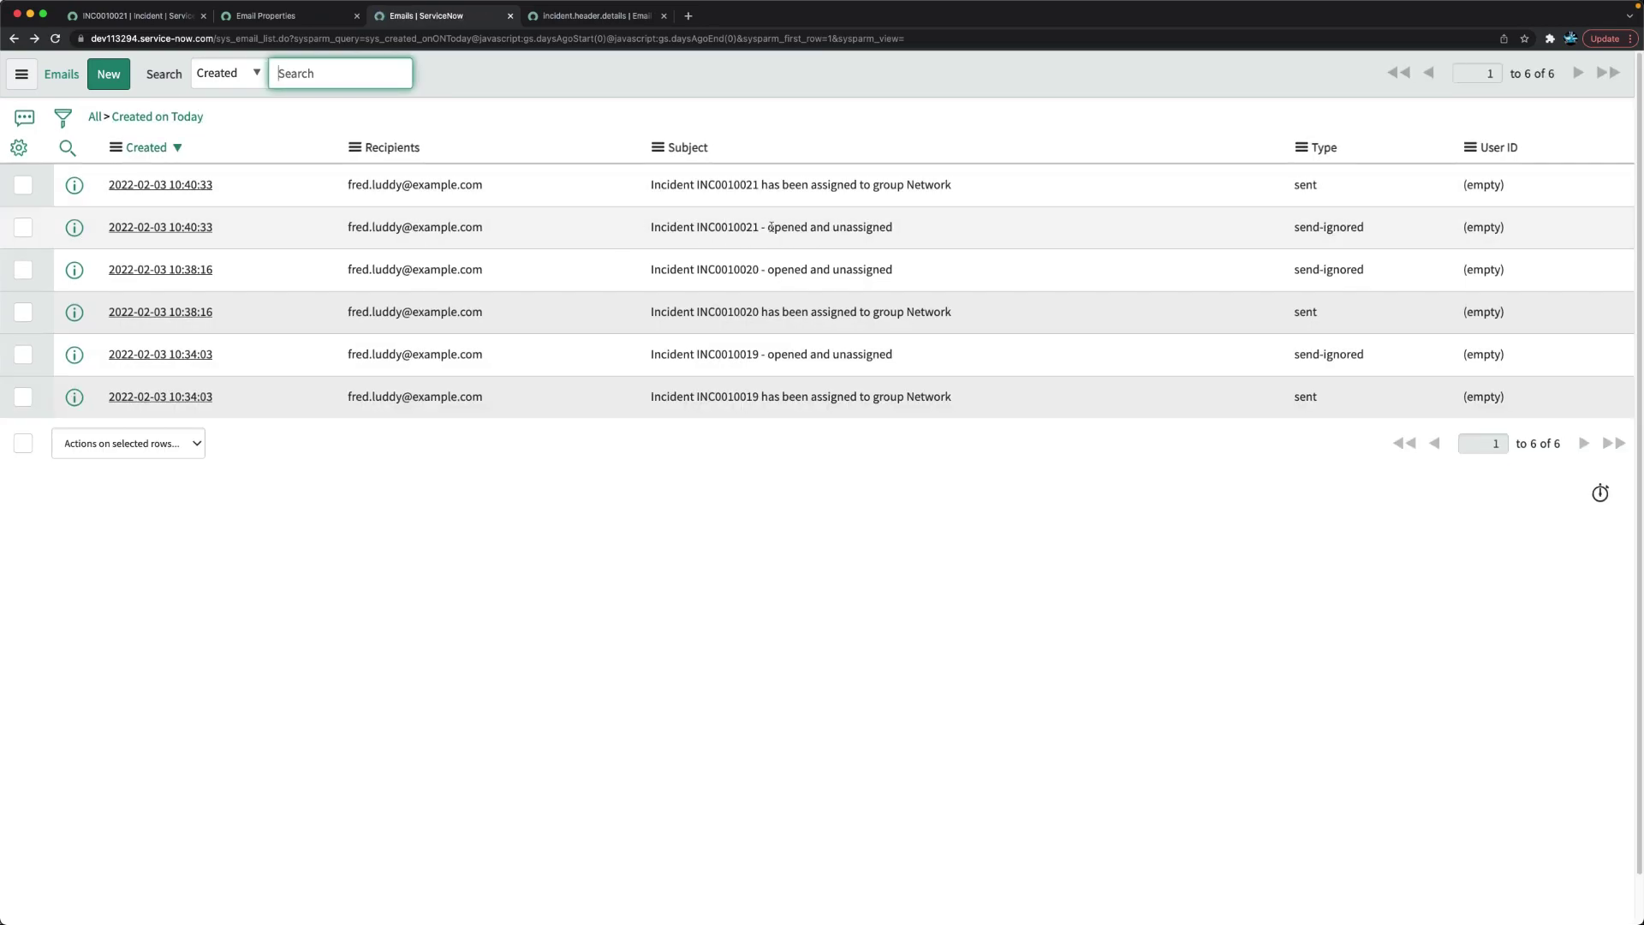
left_click(161, 228)
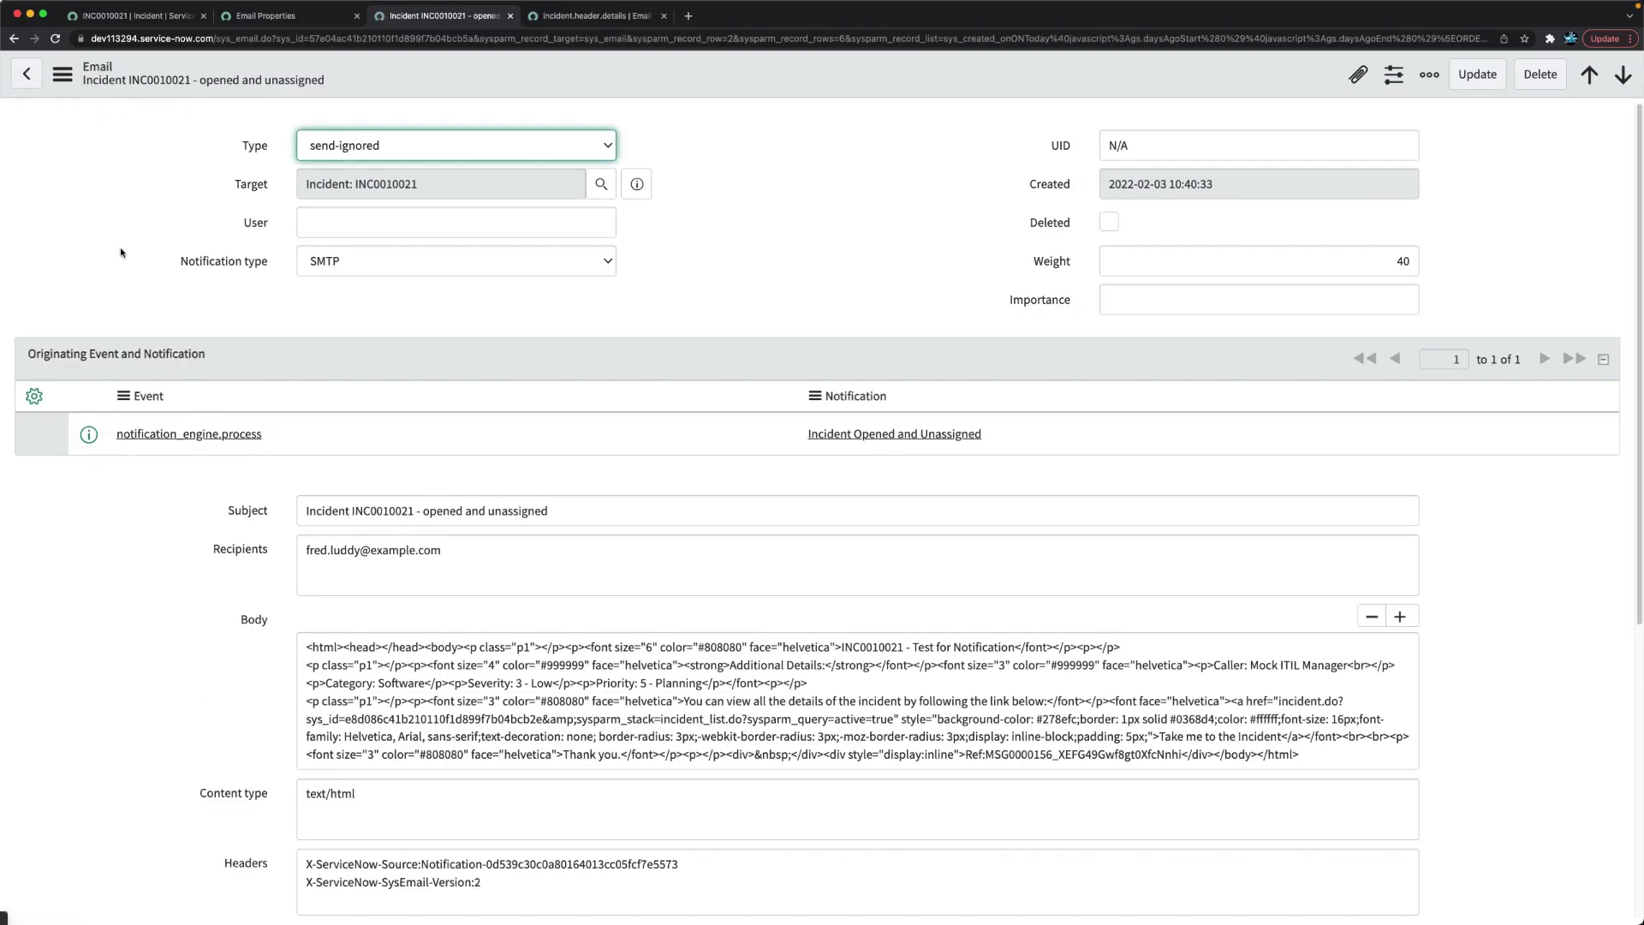
left_click(13, 39)
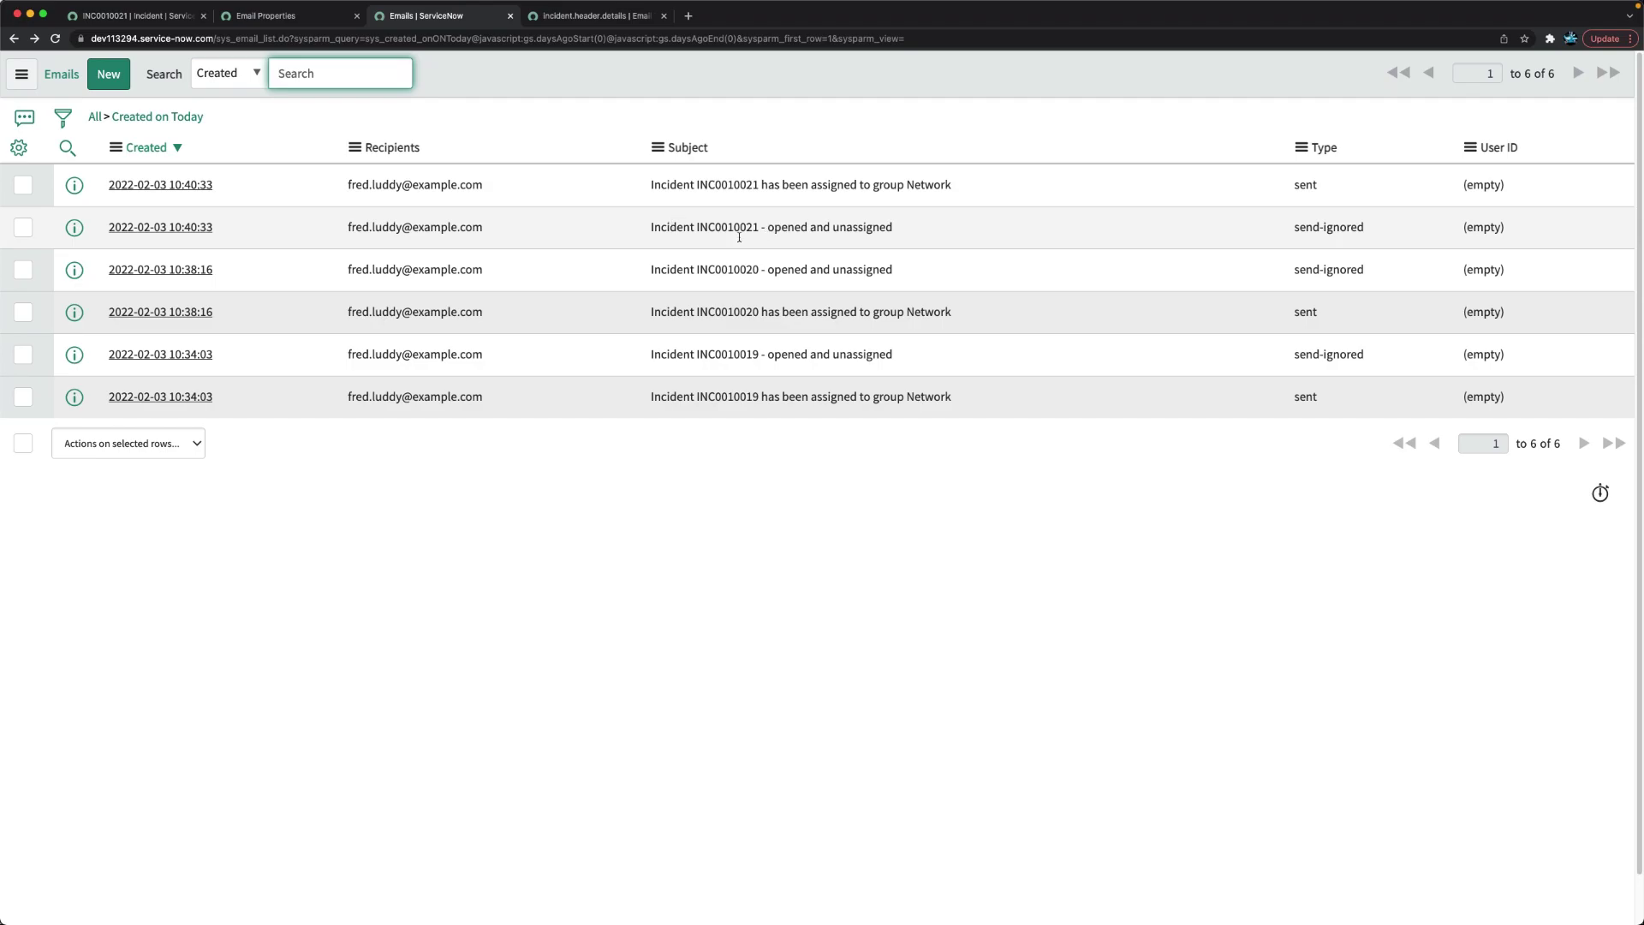
left_click(152, 227)
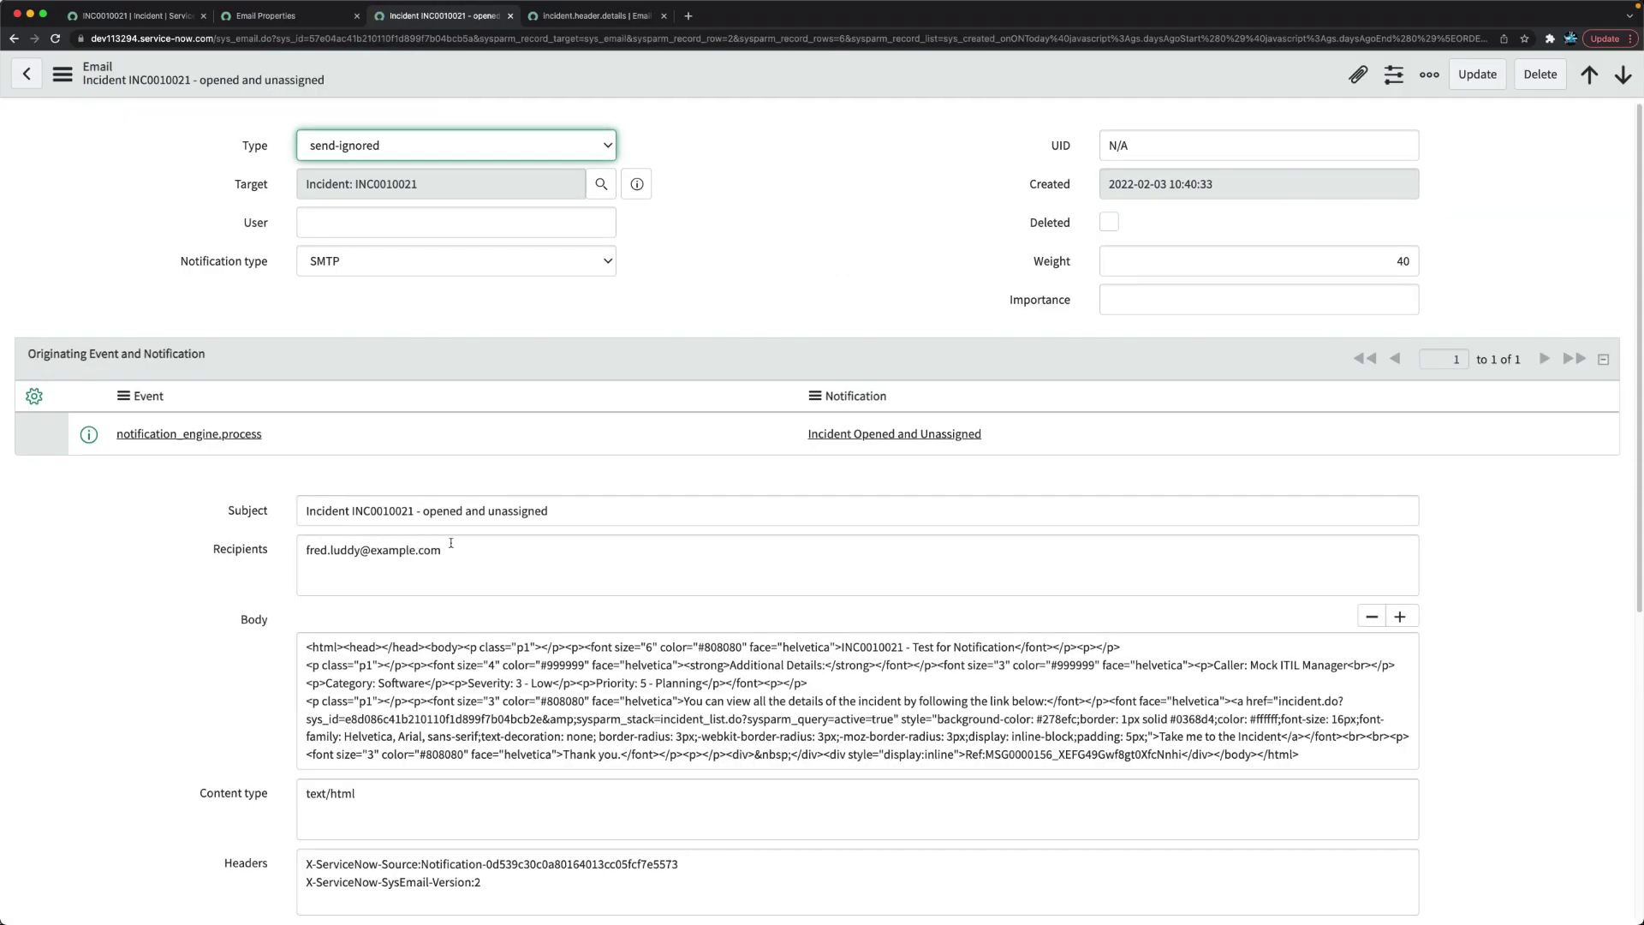
scroll(216, 625, "down", 5)
scroll(453, 608, "up", 5)
scroll(479, 591, "down", 6)
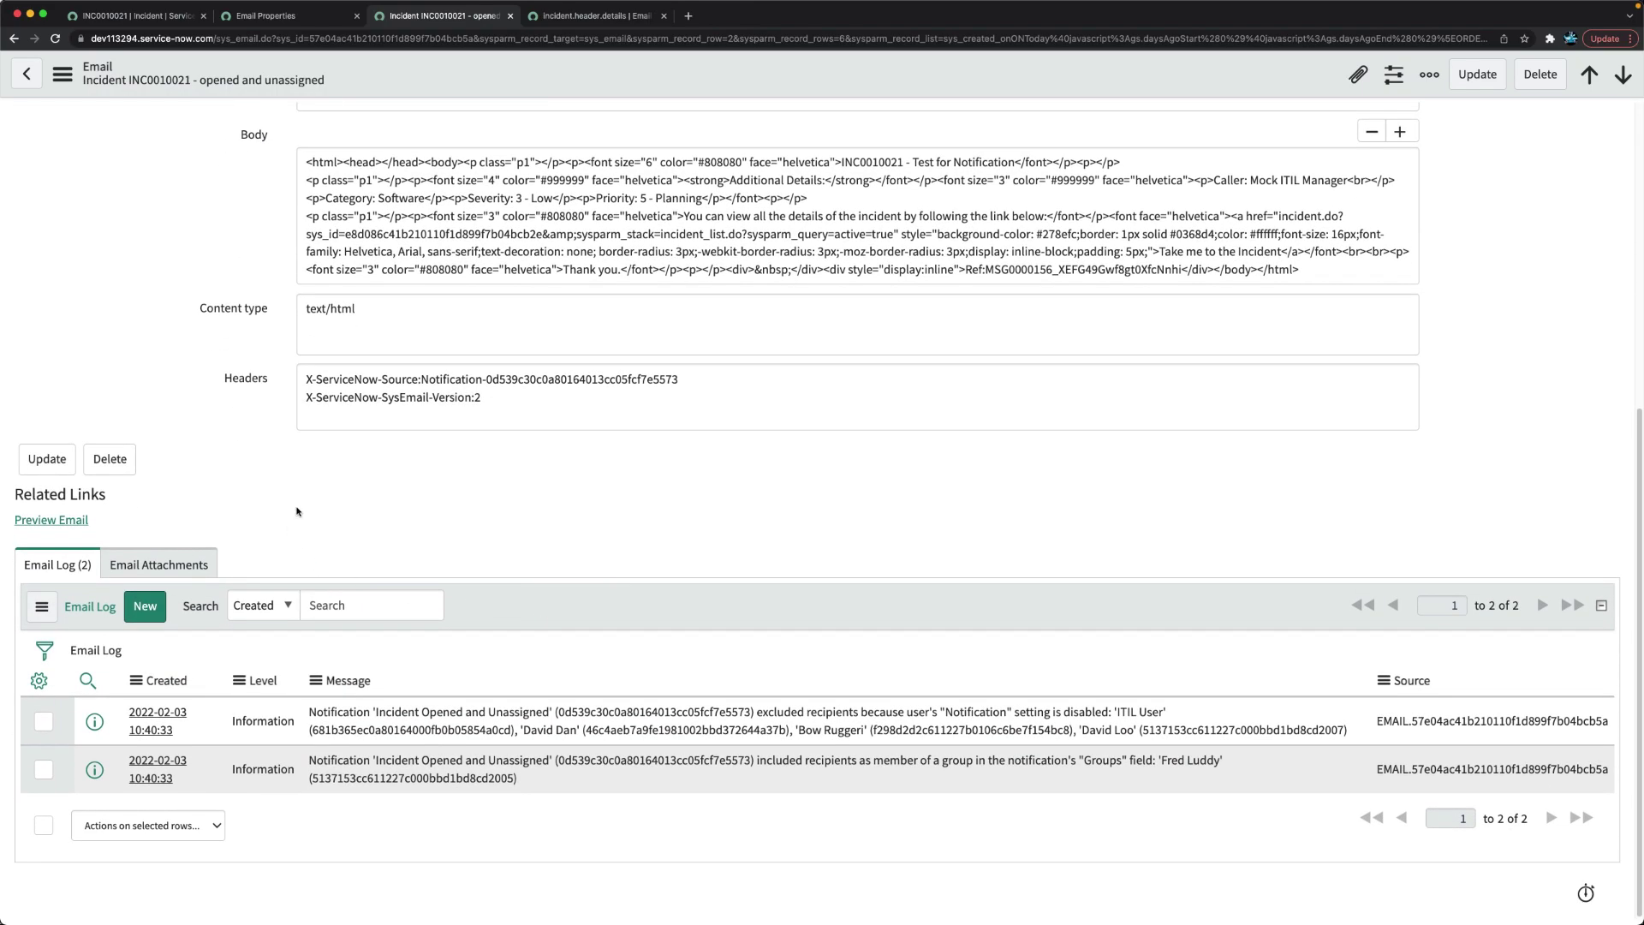
Preview the INC0010021 email to confirm the unsubscribe and preferences footer is gone
left_click(35, 524)
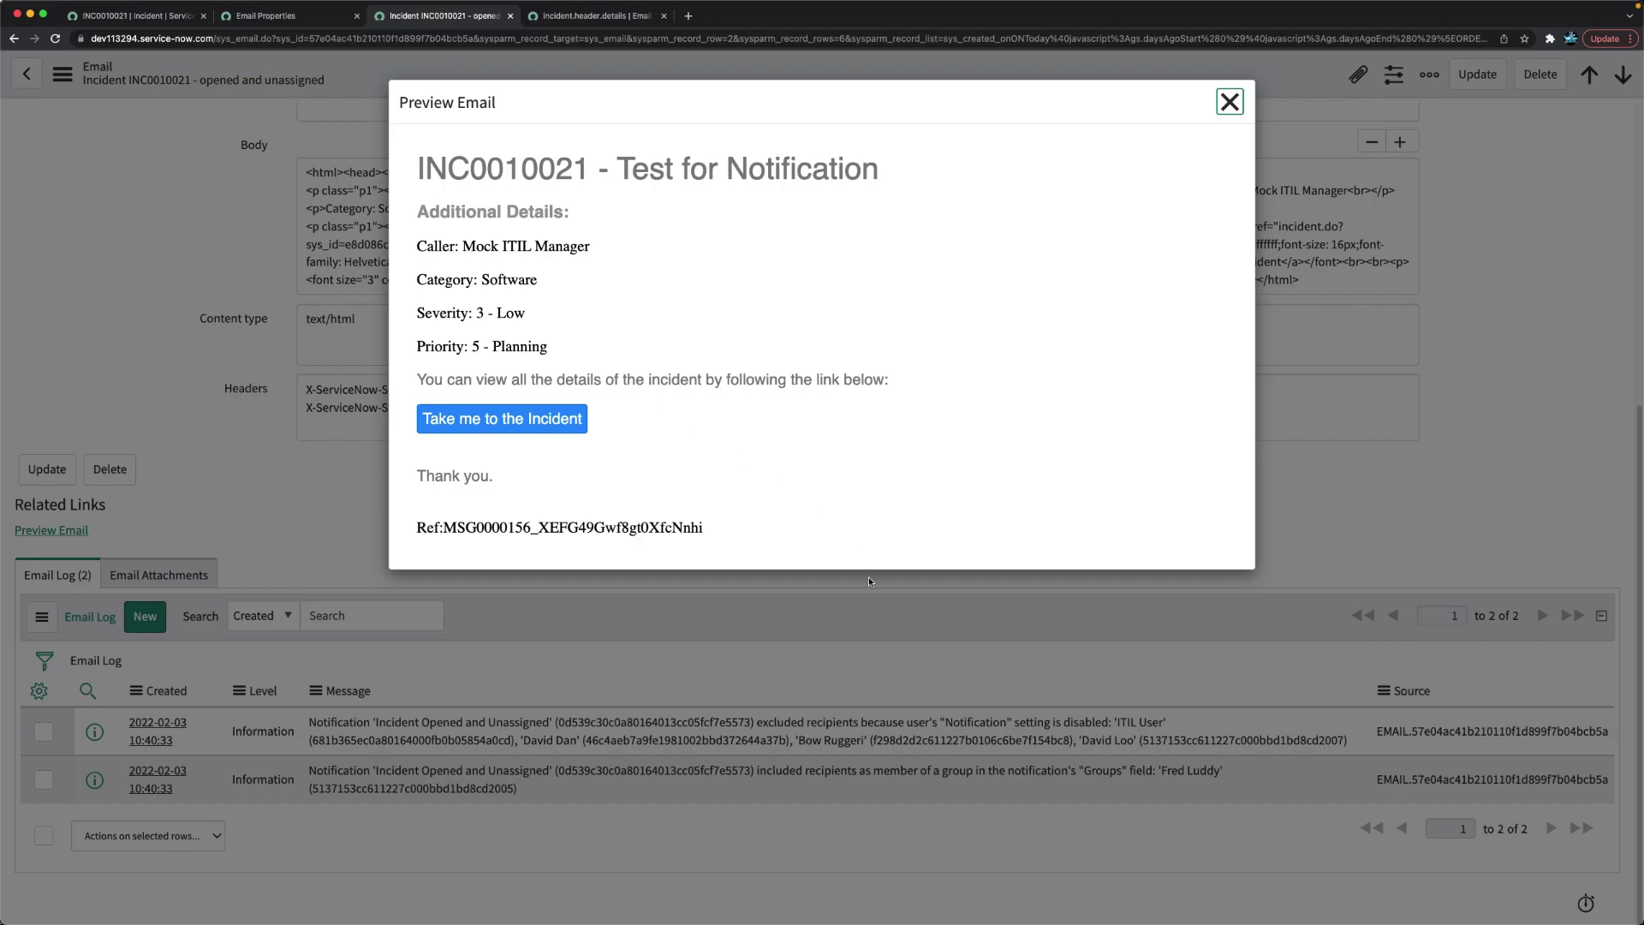
left_click(1230, 102)
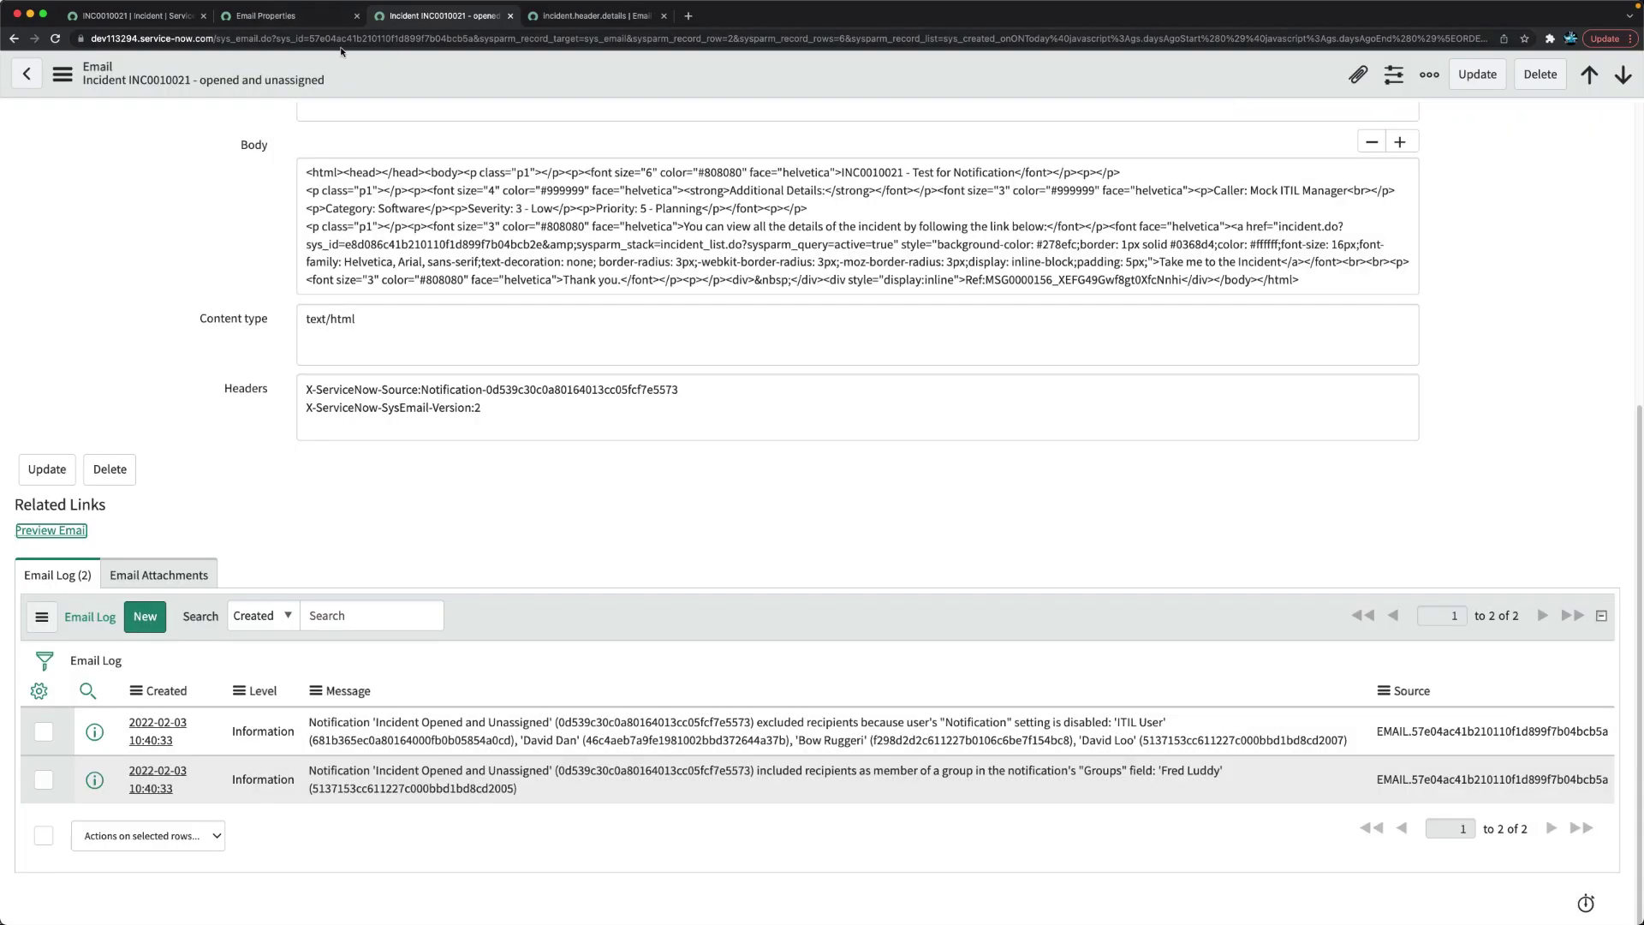
left_click(293, 16)
left_click(419, 16)
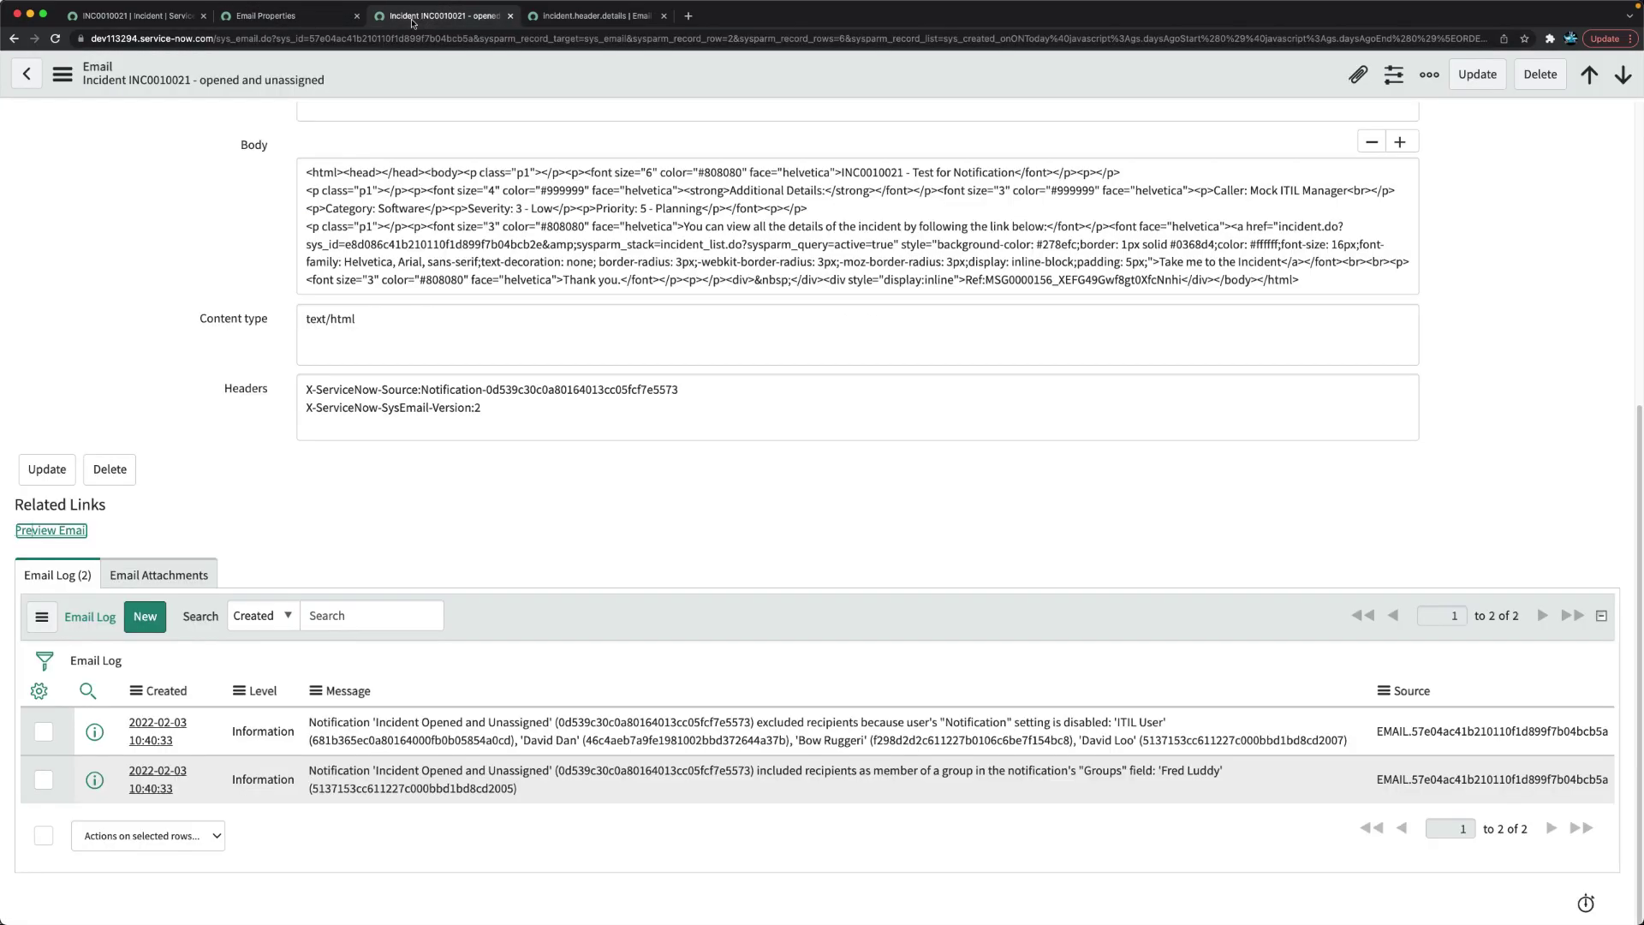
From INC0010021's actions, list incident notifications and scroll to 'Incident opened for me'
left_click(114, 19)
scroll(619, 387, "down", 7)
scroll(619, 387, "up", 7)
right_click(749, 122)
mouse_move(856, 469)
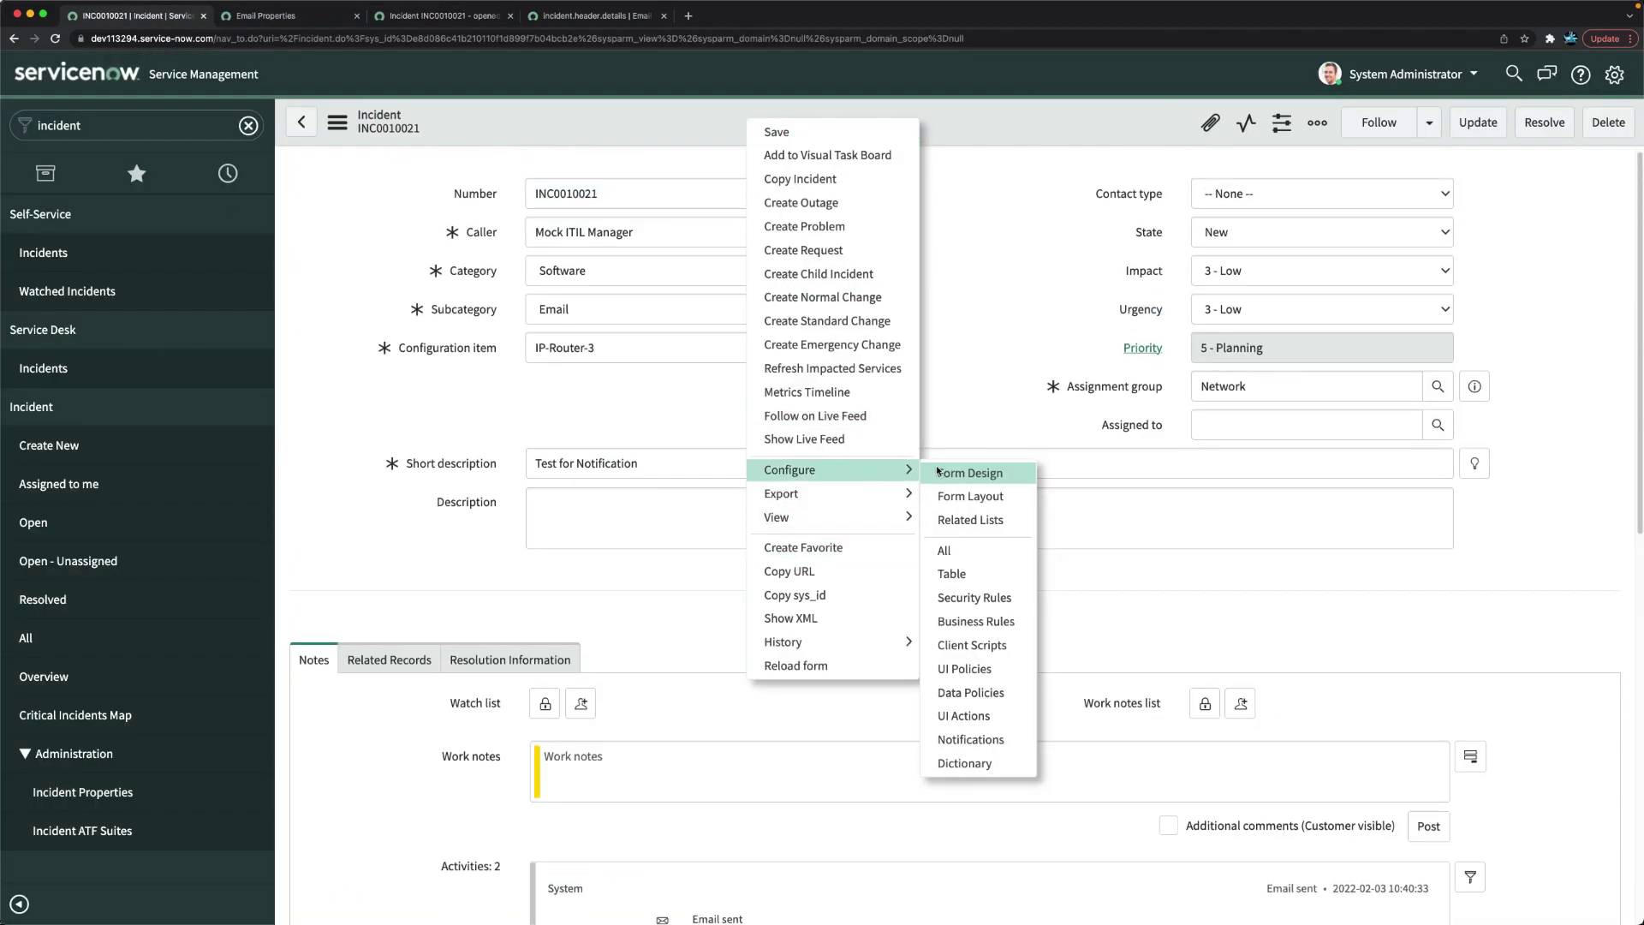
left_click(950, 726)
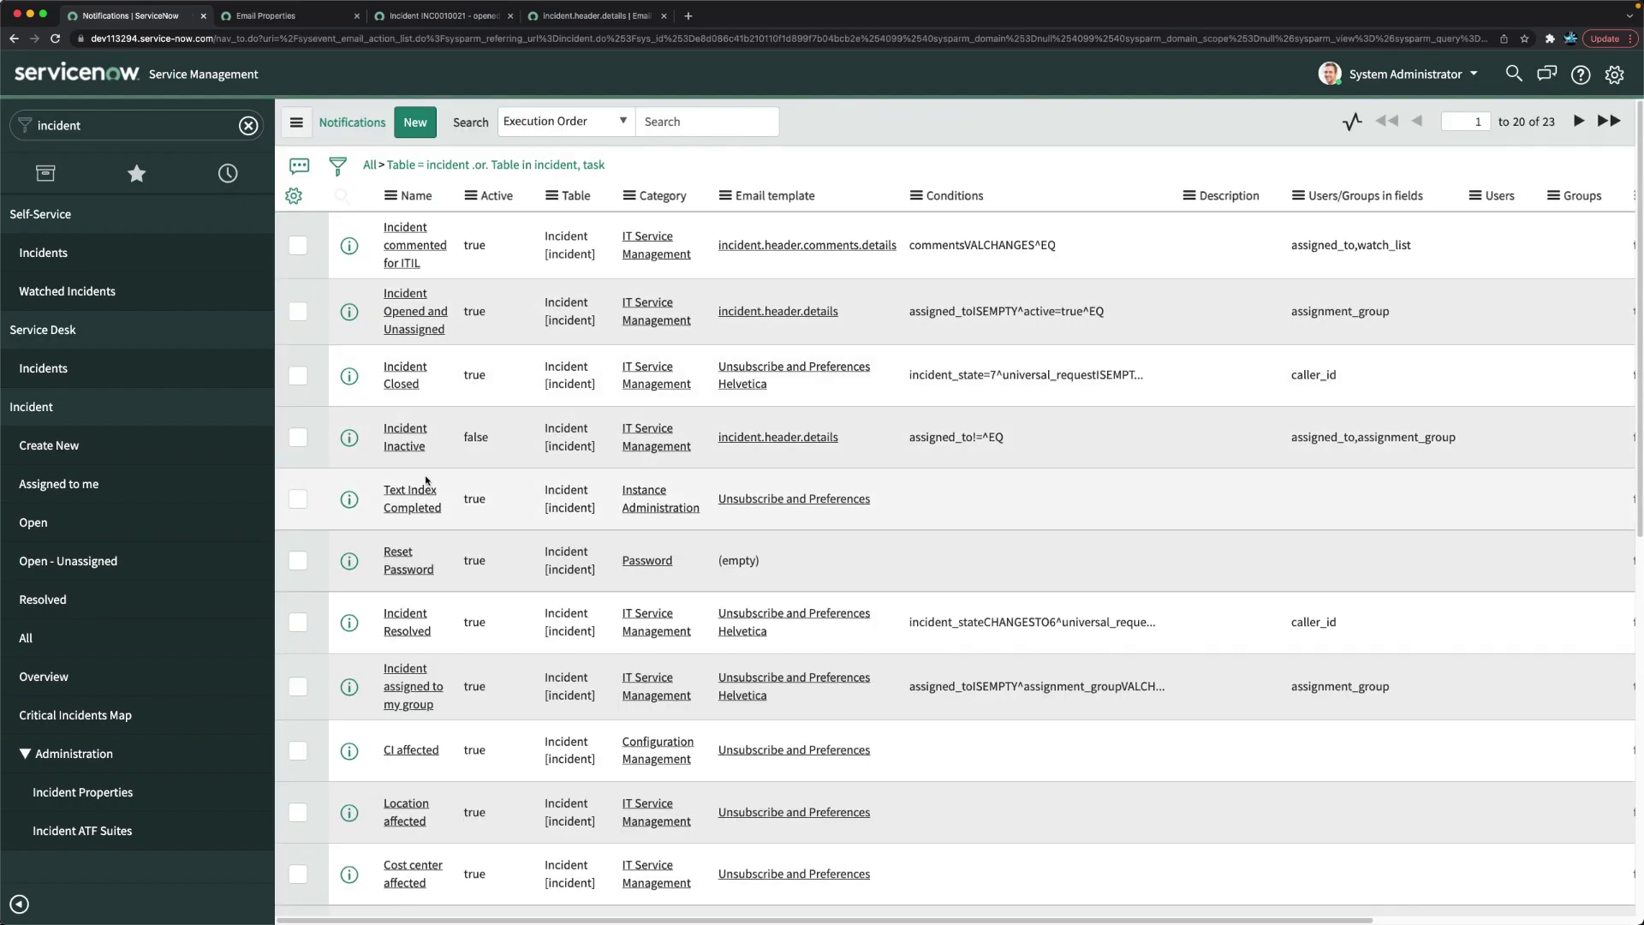
scroll(433, 477, "down", 3)
scroll(385, 441, "up", 3)
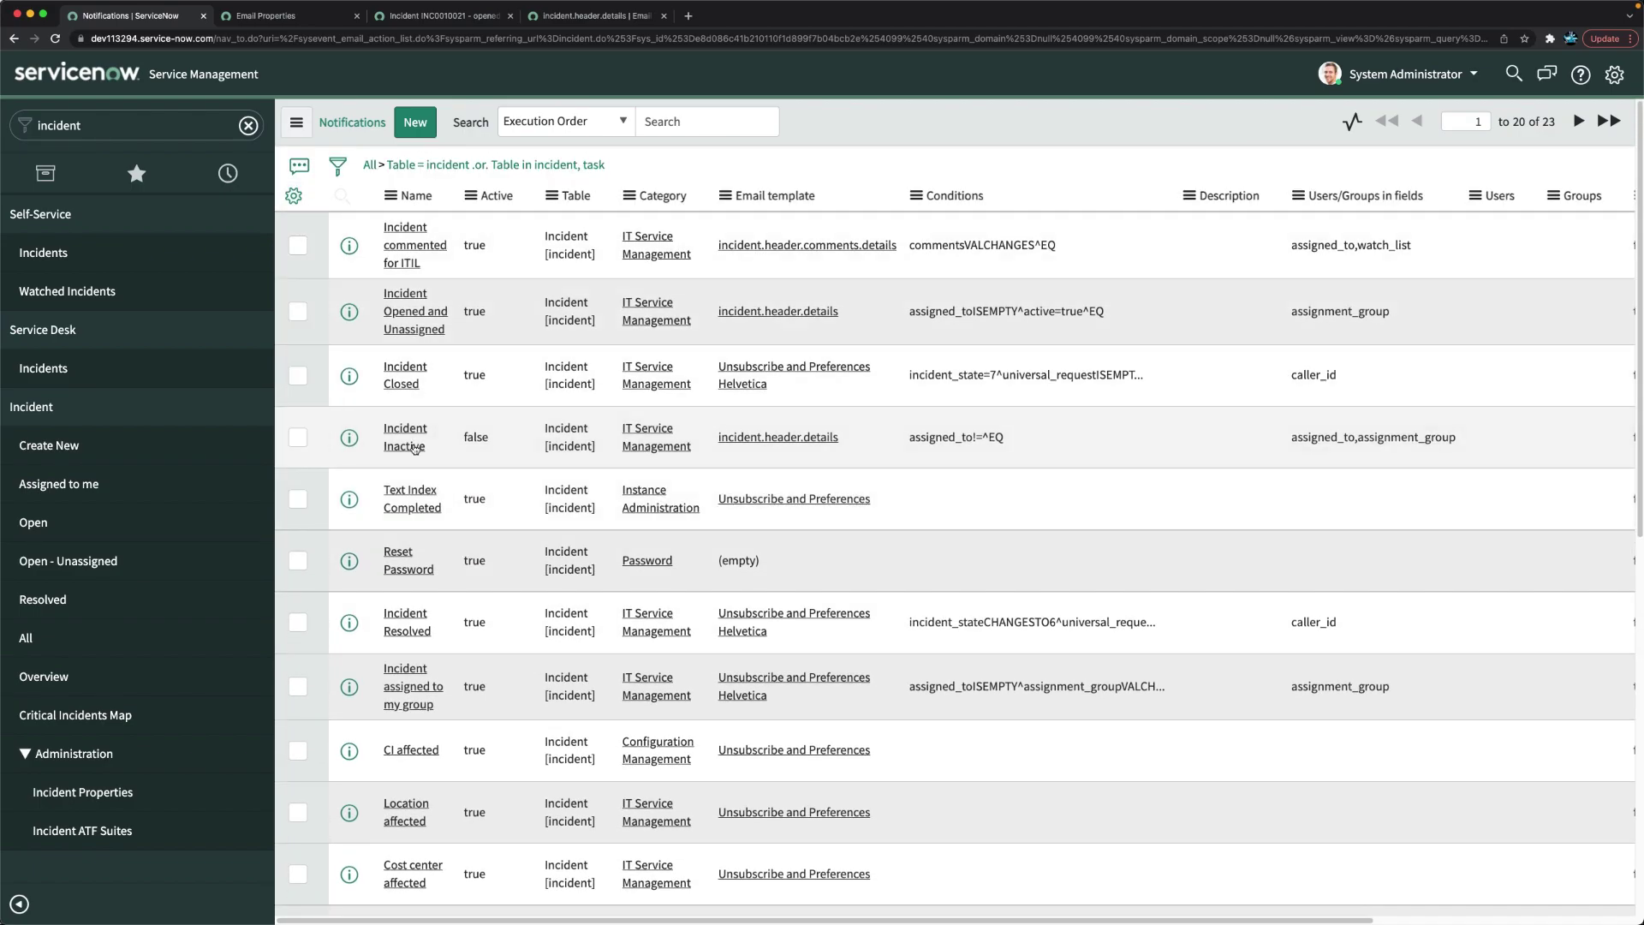
scroll(360, 428, "down", 4)
scroll(402, 454, "up", 4)
scroll(433, 467, "down", 5)
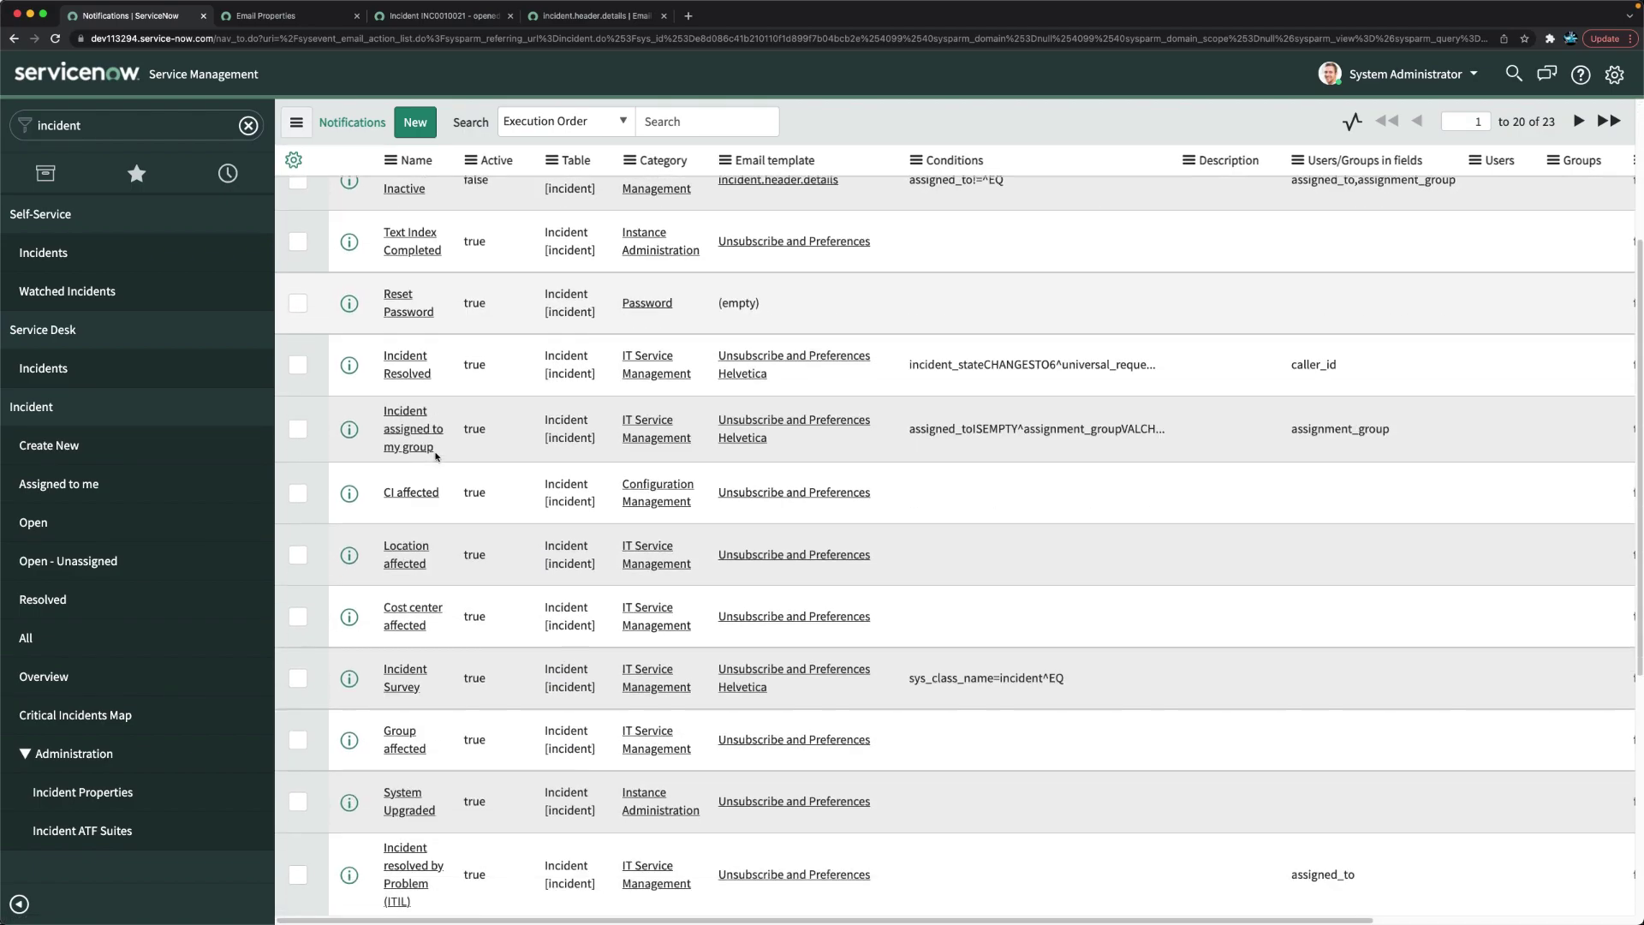
scroll(426, 793, "down", 5)
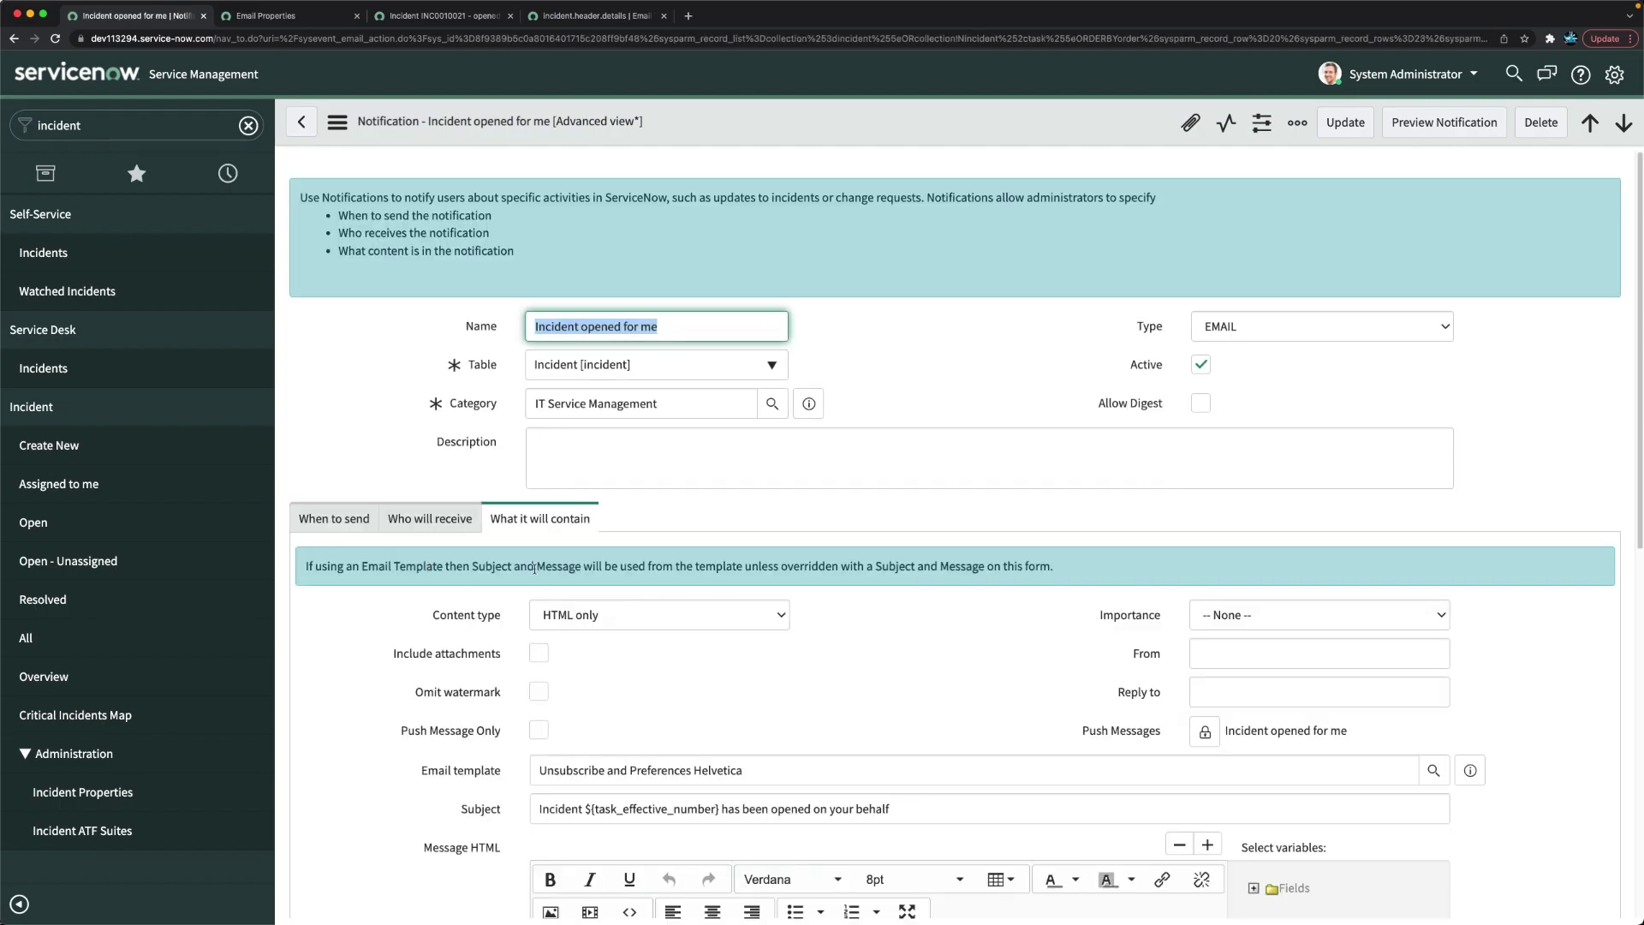
Review When to send, Who will receive and What it will contain, then preview the notification for INC0000060
scroll(429, 470, "down", 1)
scroll(419, 473, "up", 2)
left_click(336, 465)
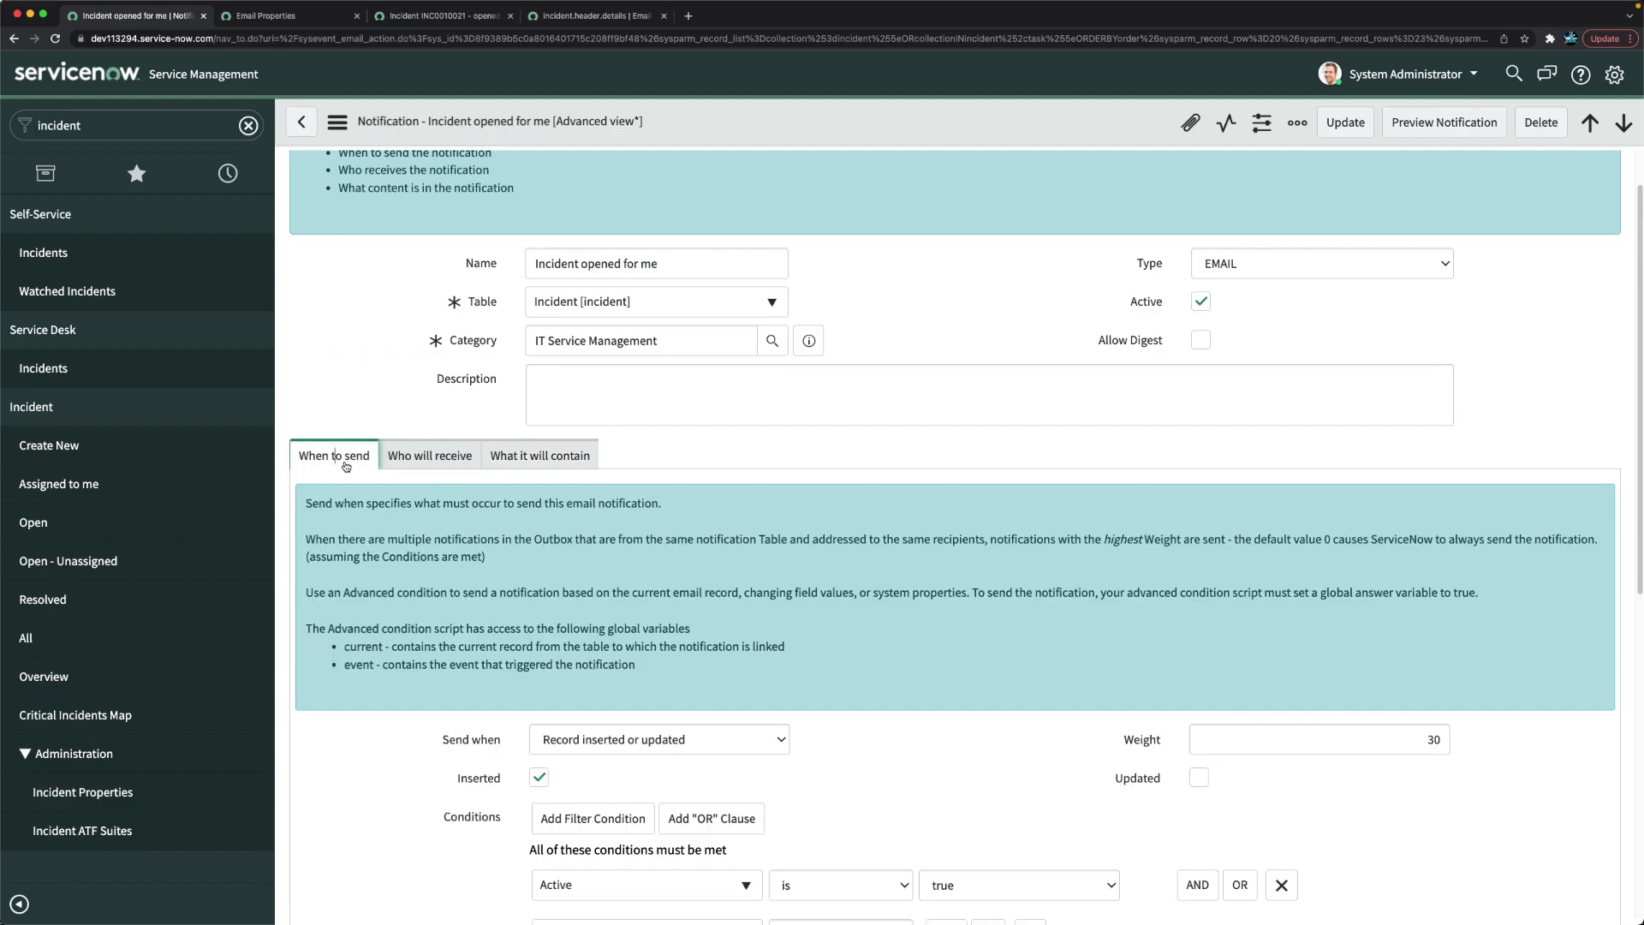
left_click(430, 456)
left_click(540, 456)
scroll(444, 670, "down", 5)
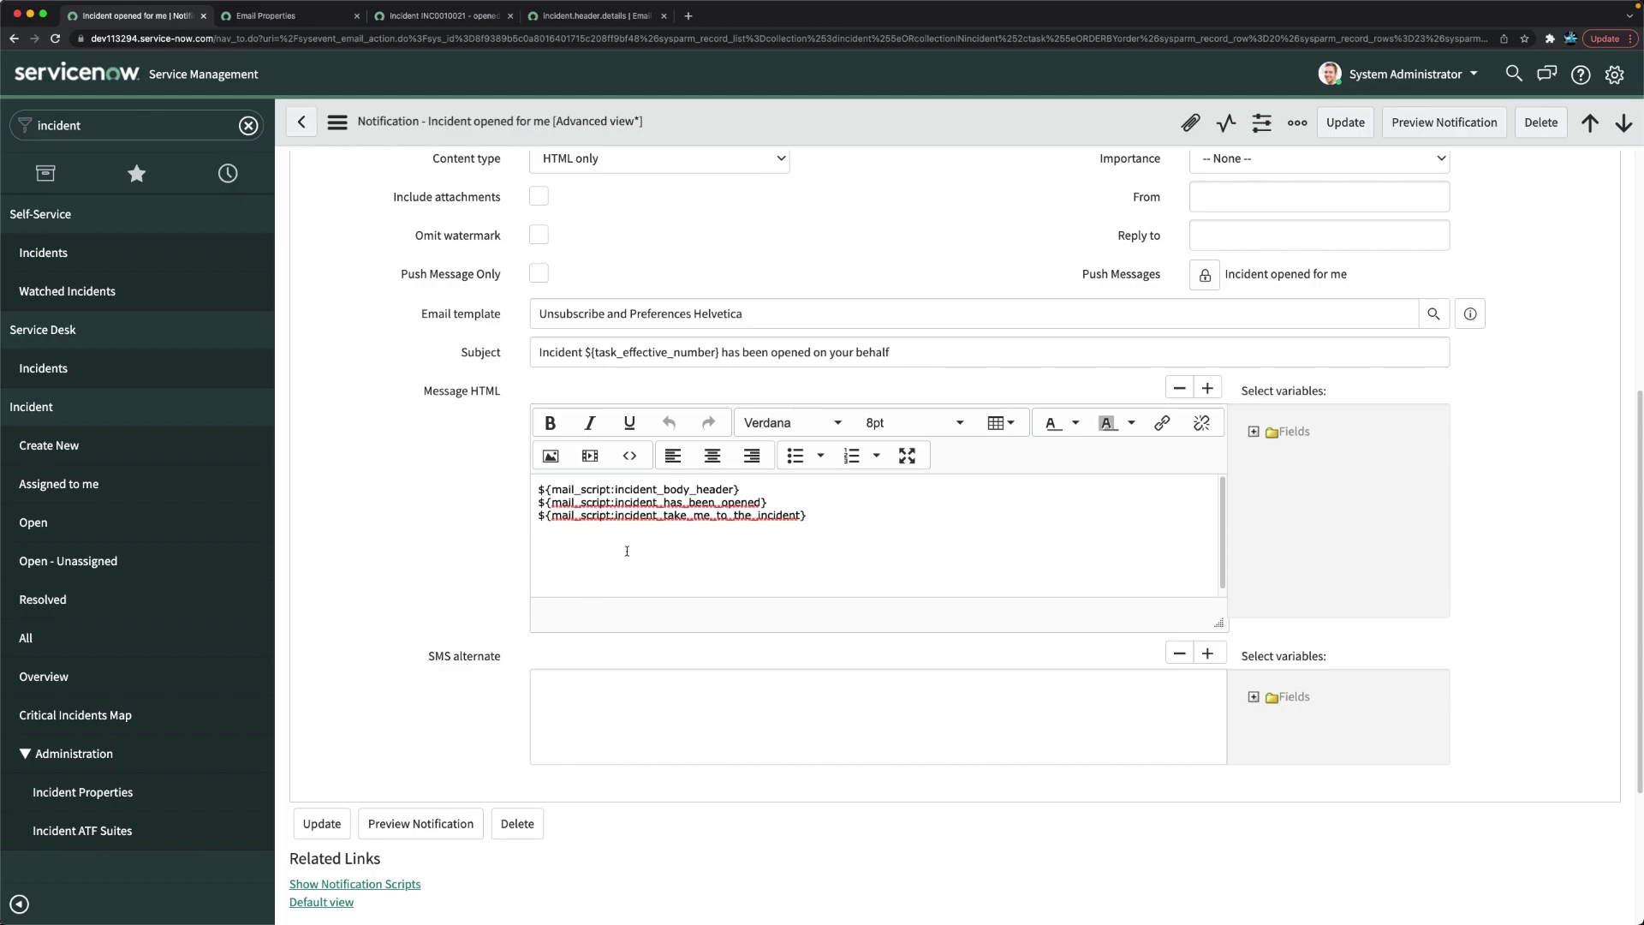
scroll(651, 548, "up", 1)
scroll(677, 549, "down", 3)
scroll(911, 521, "up", 7)
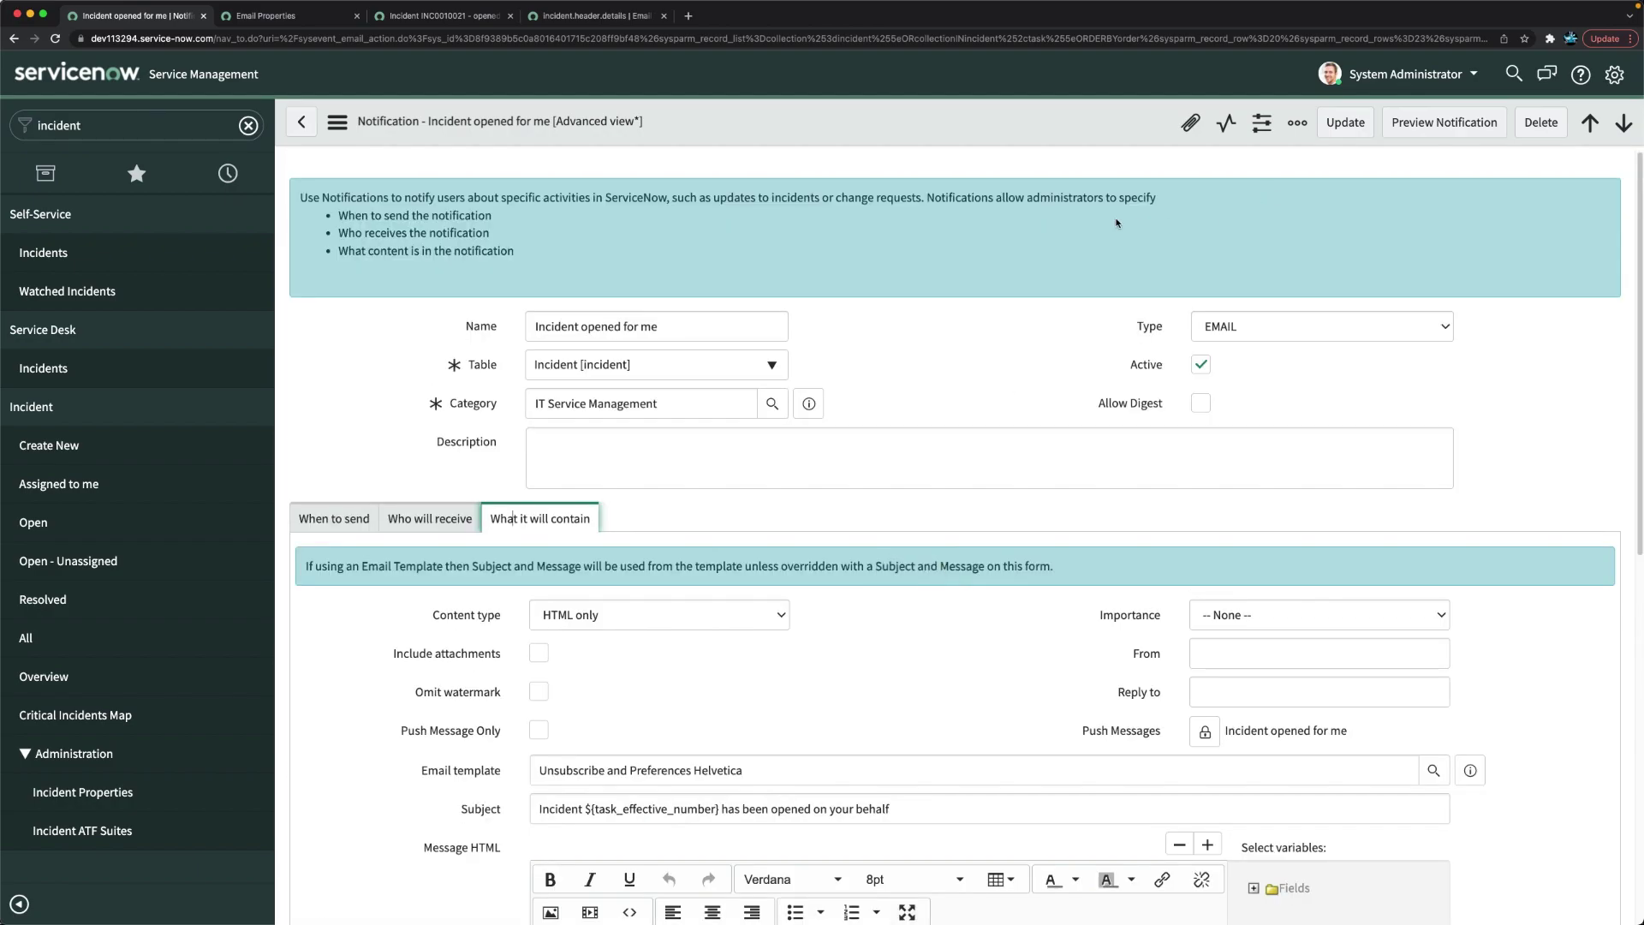
left_click(1431, 131)
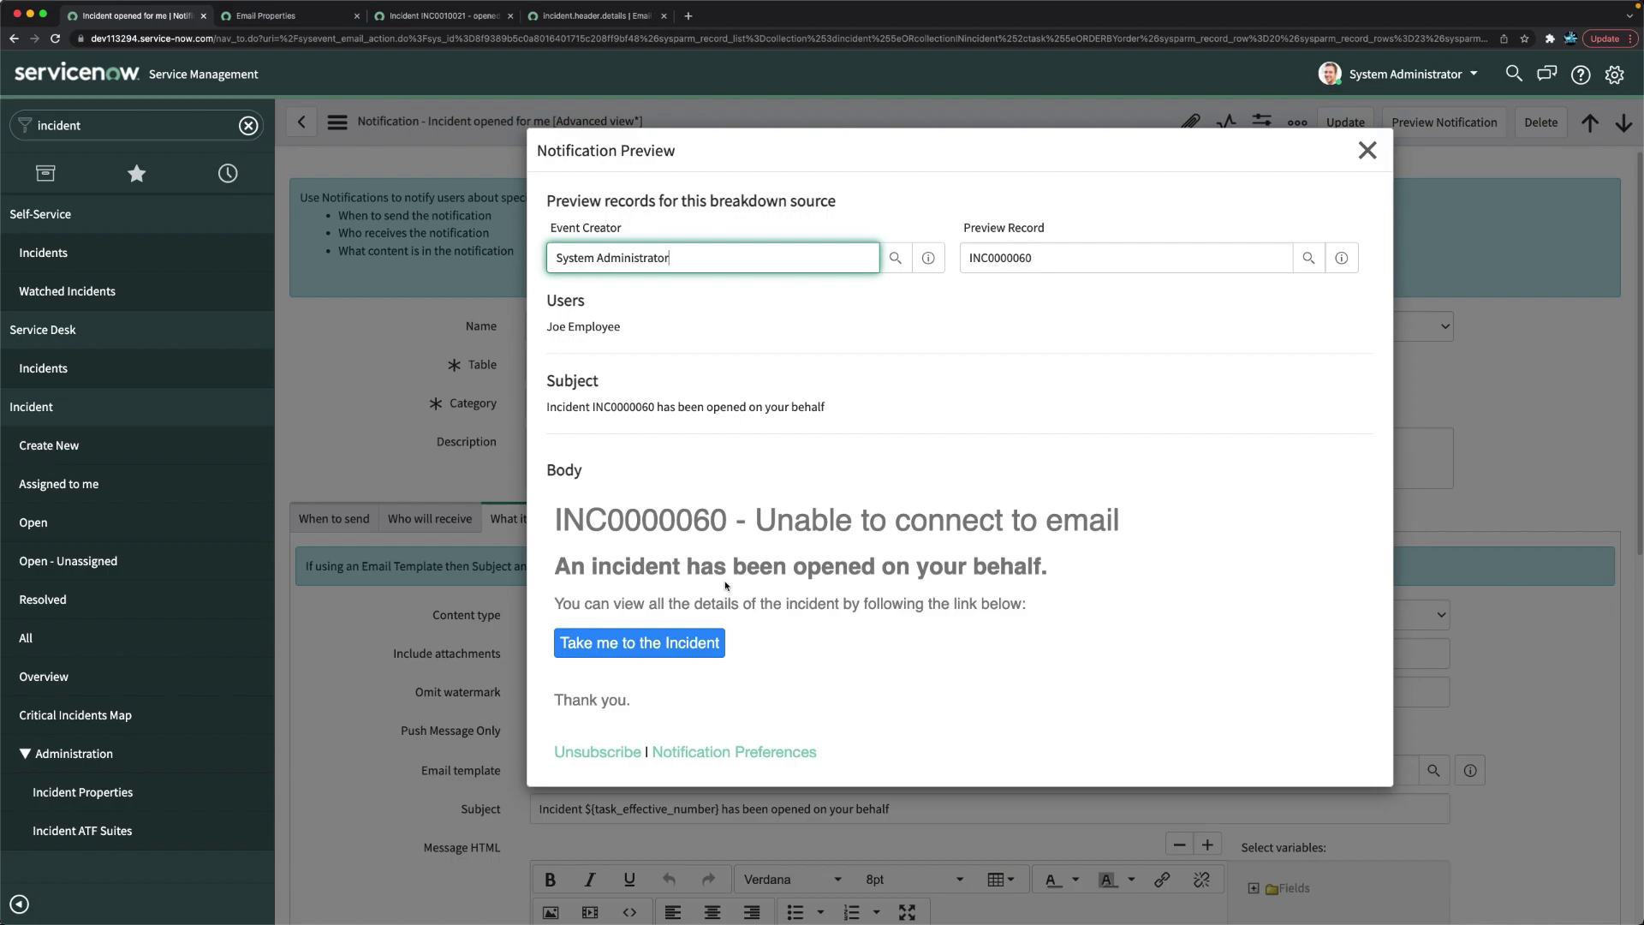
left_click(1367, 151)
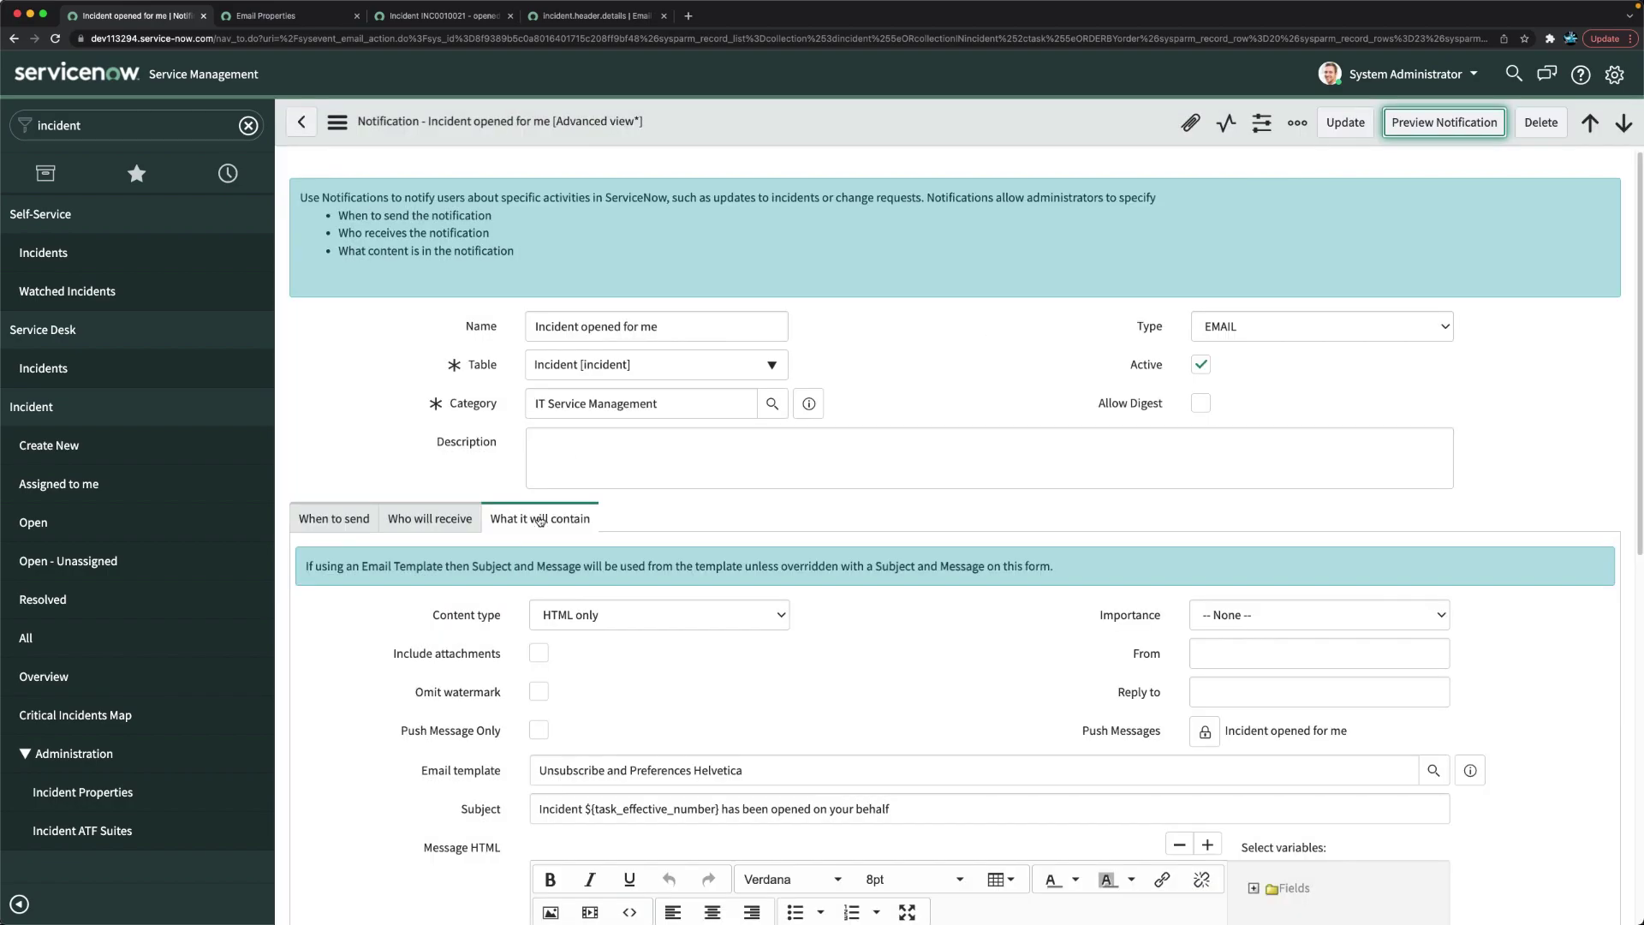
scroll(754, 552, "down", 5)
left_click(814, 515)
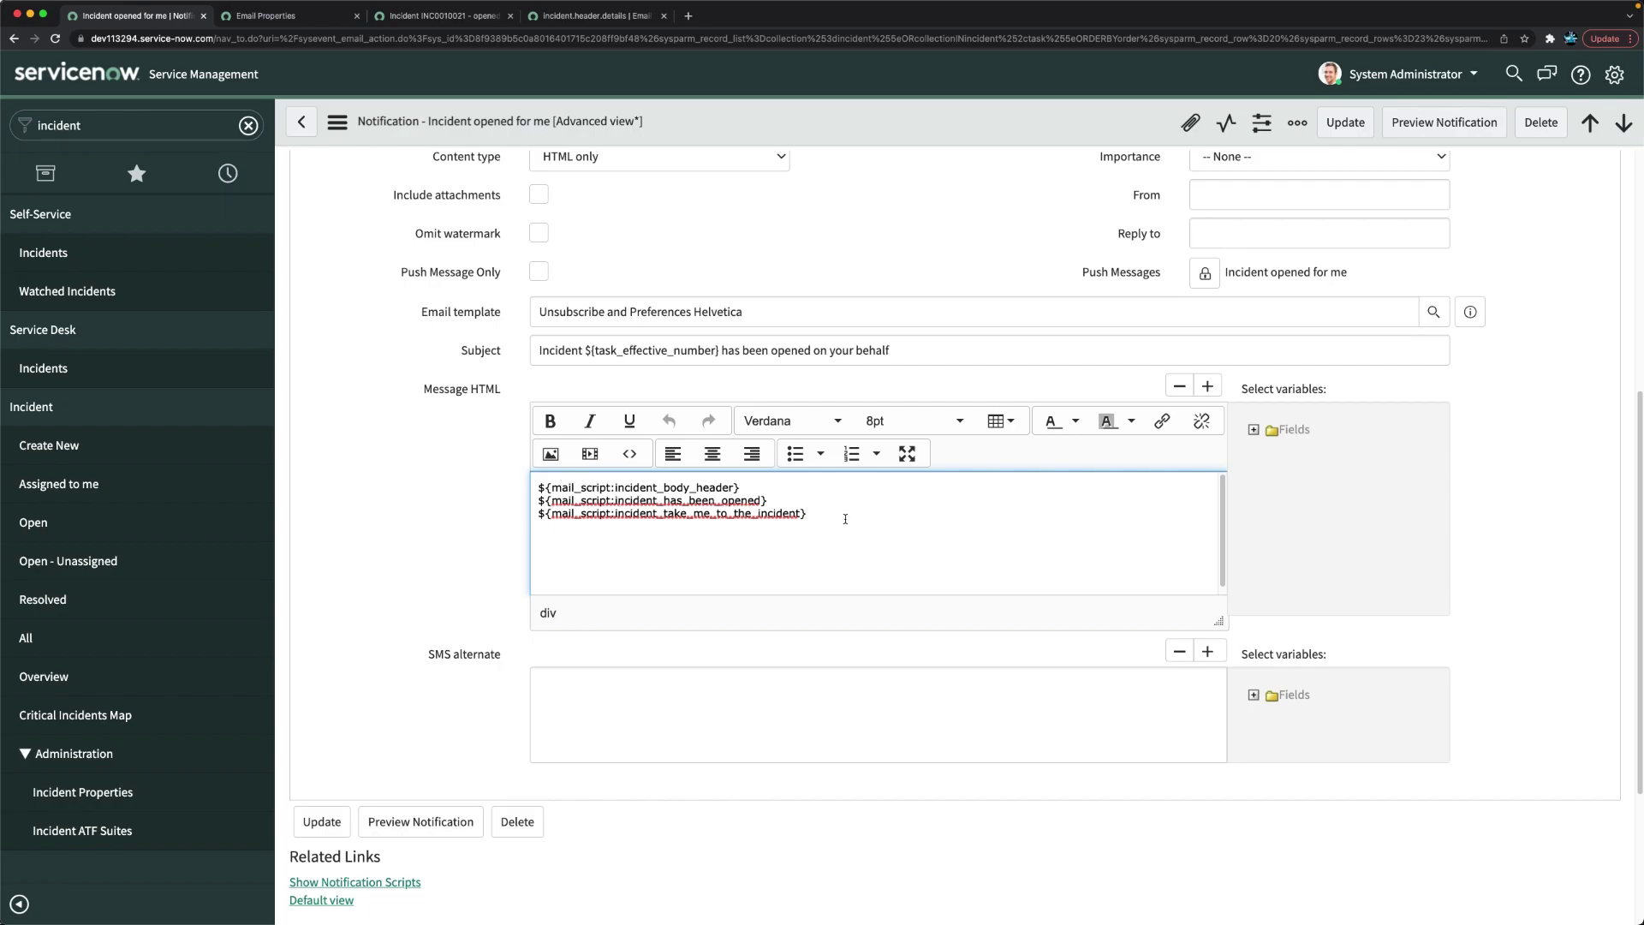
key("Return")
left_click(1428, 126)
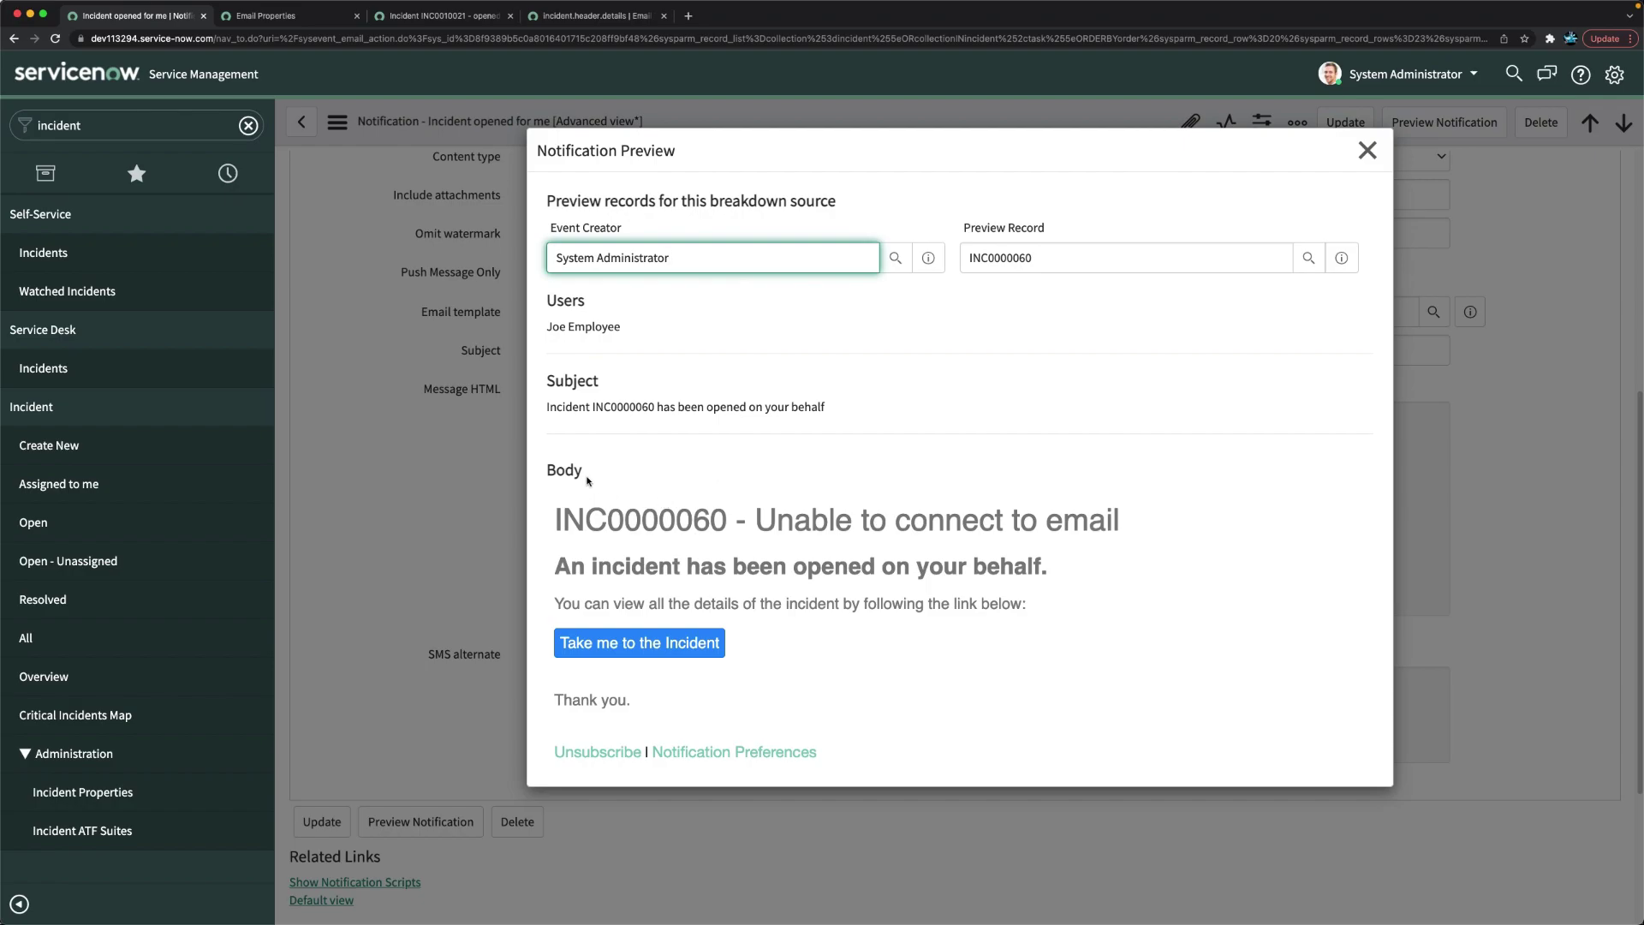
Type 'Hi' at the start of Message HTML, moving the header script onto its own line
left_click(1367, 150)
left_click(539, 488)
type("Hi")
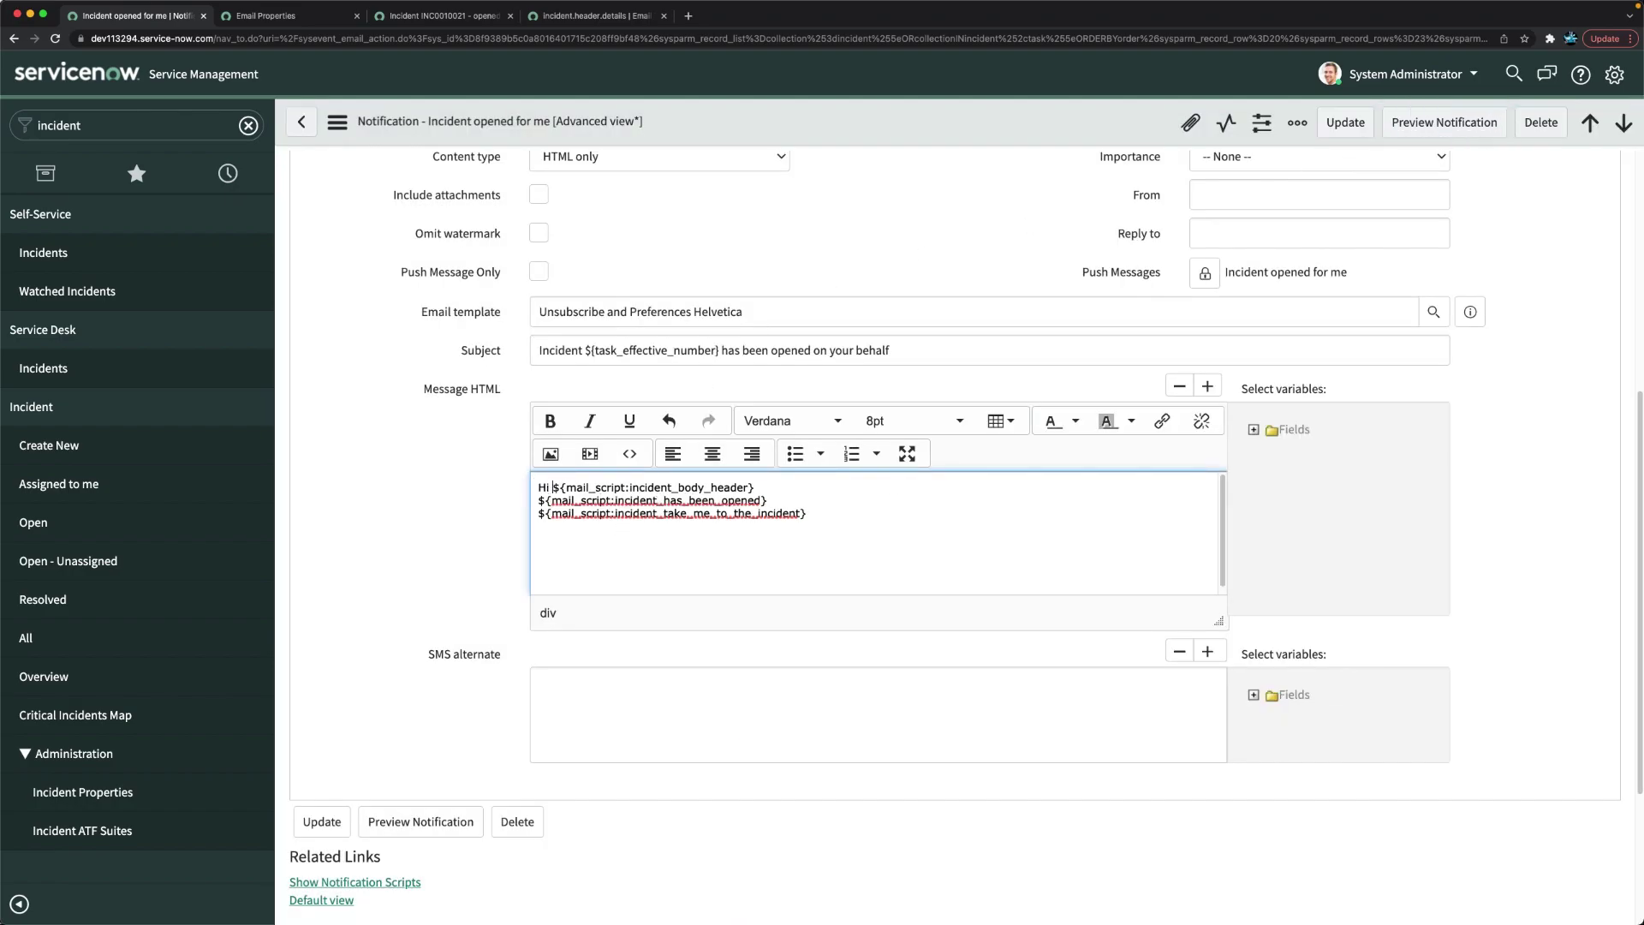
key("Return")
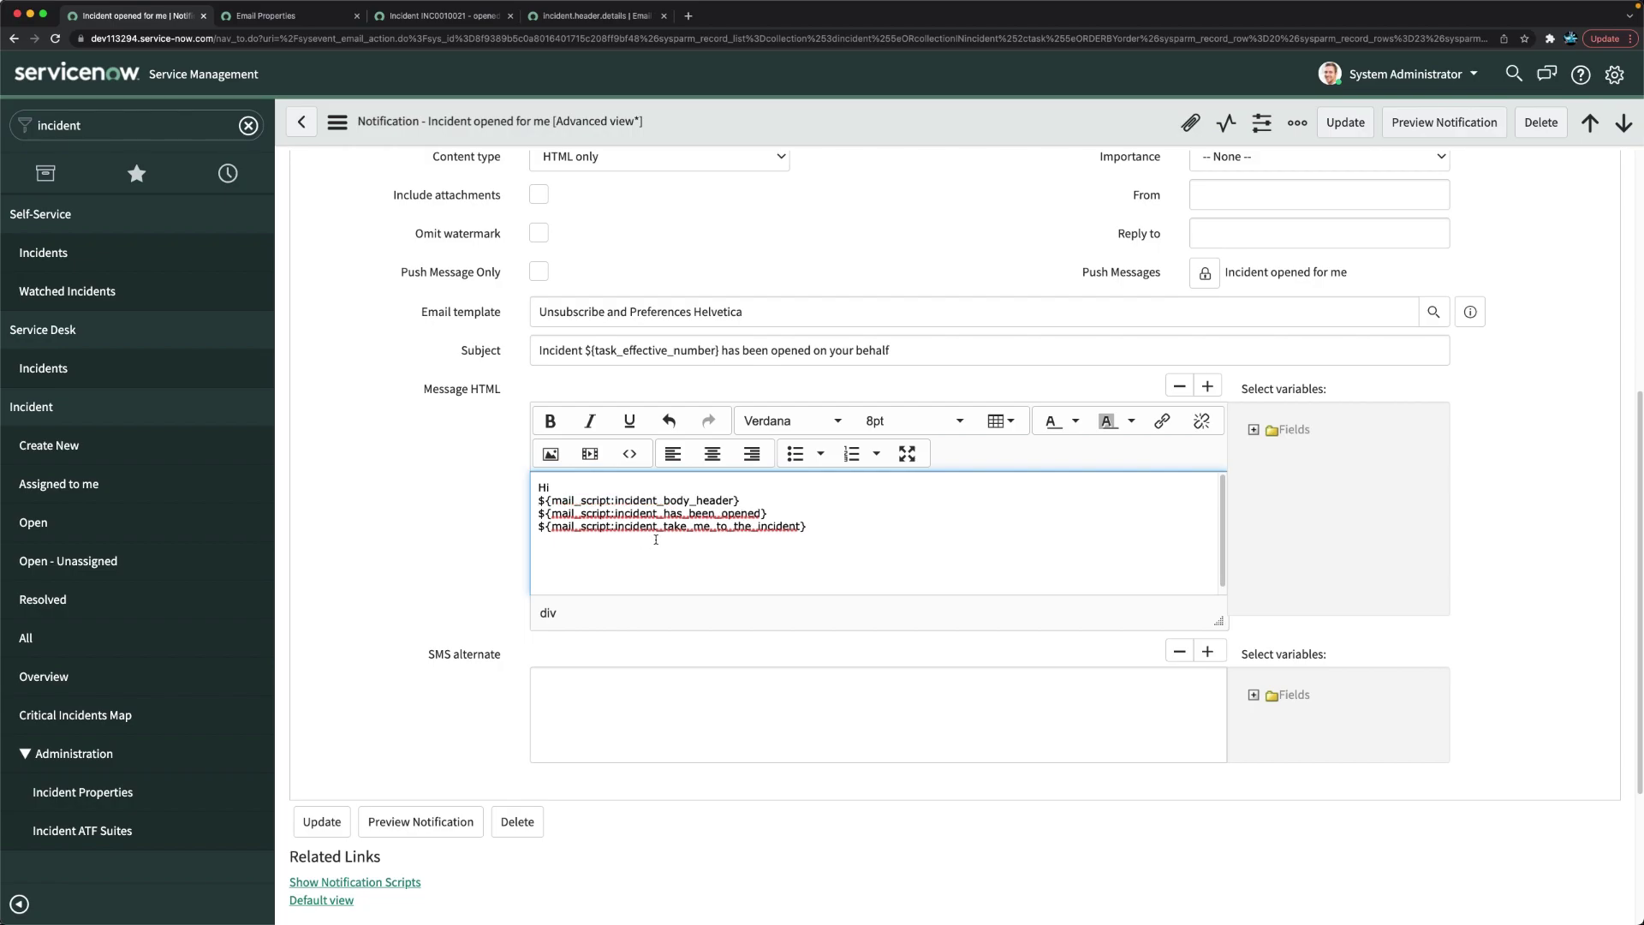
left_click(605, 488)
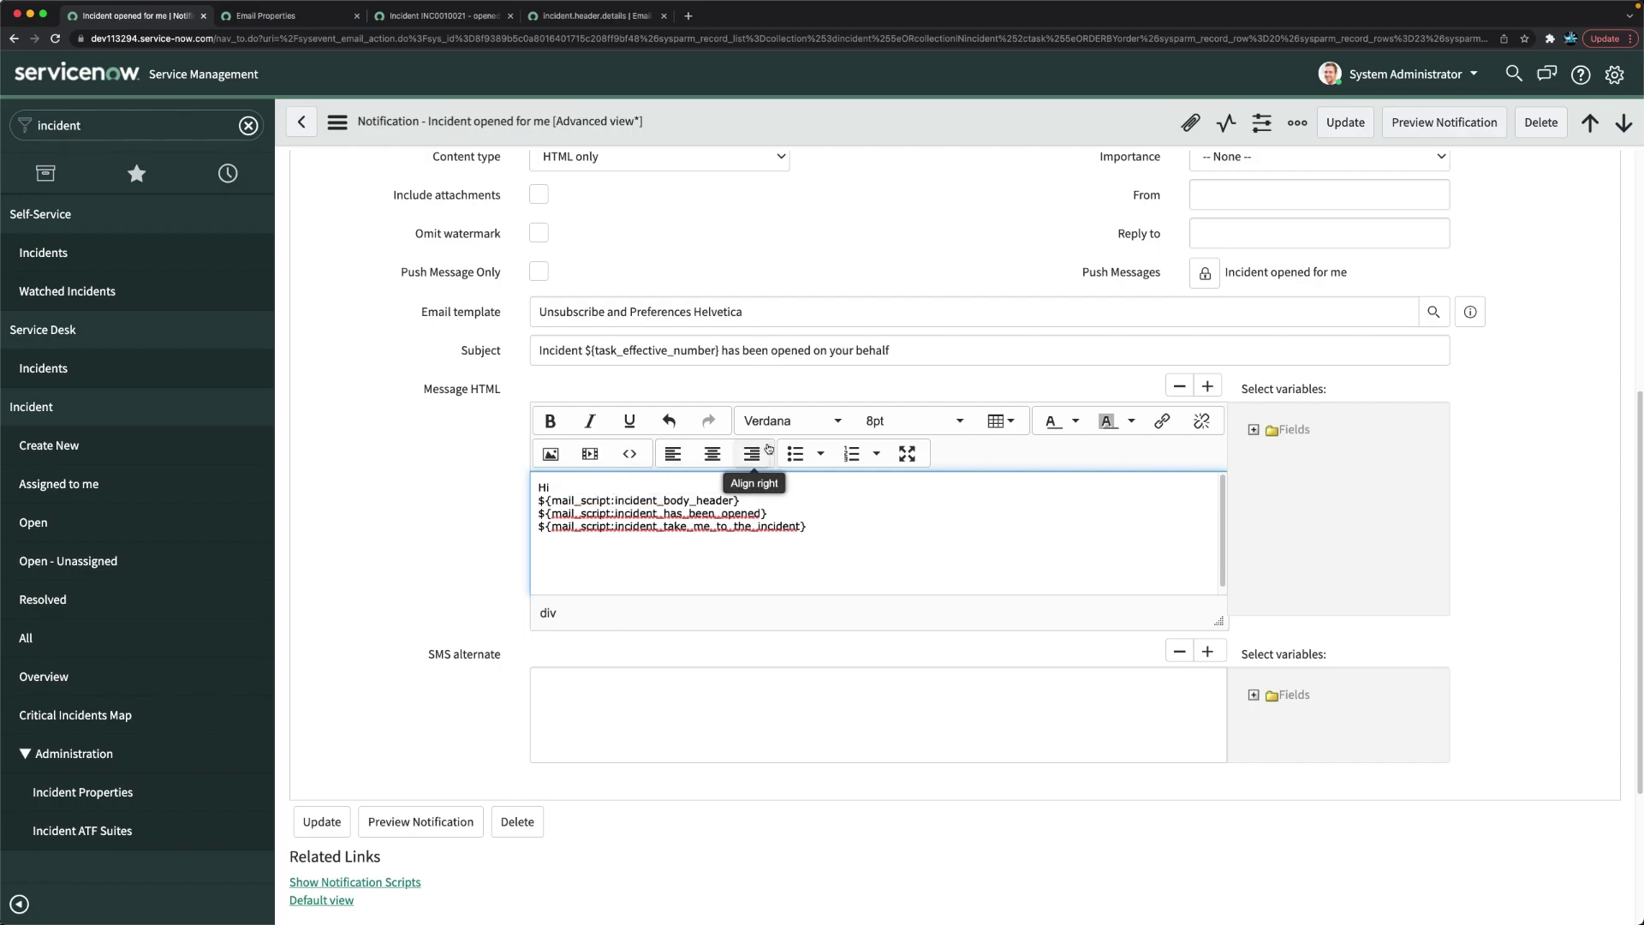
Insert ${opened_by} after 'Hi', remove its 'Opened by:' label, and end the greeting with a comma and line break
left_click(1254, 430)
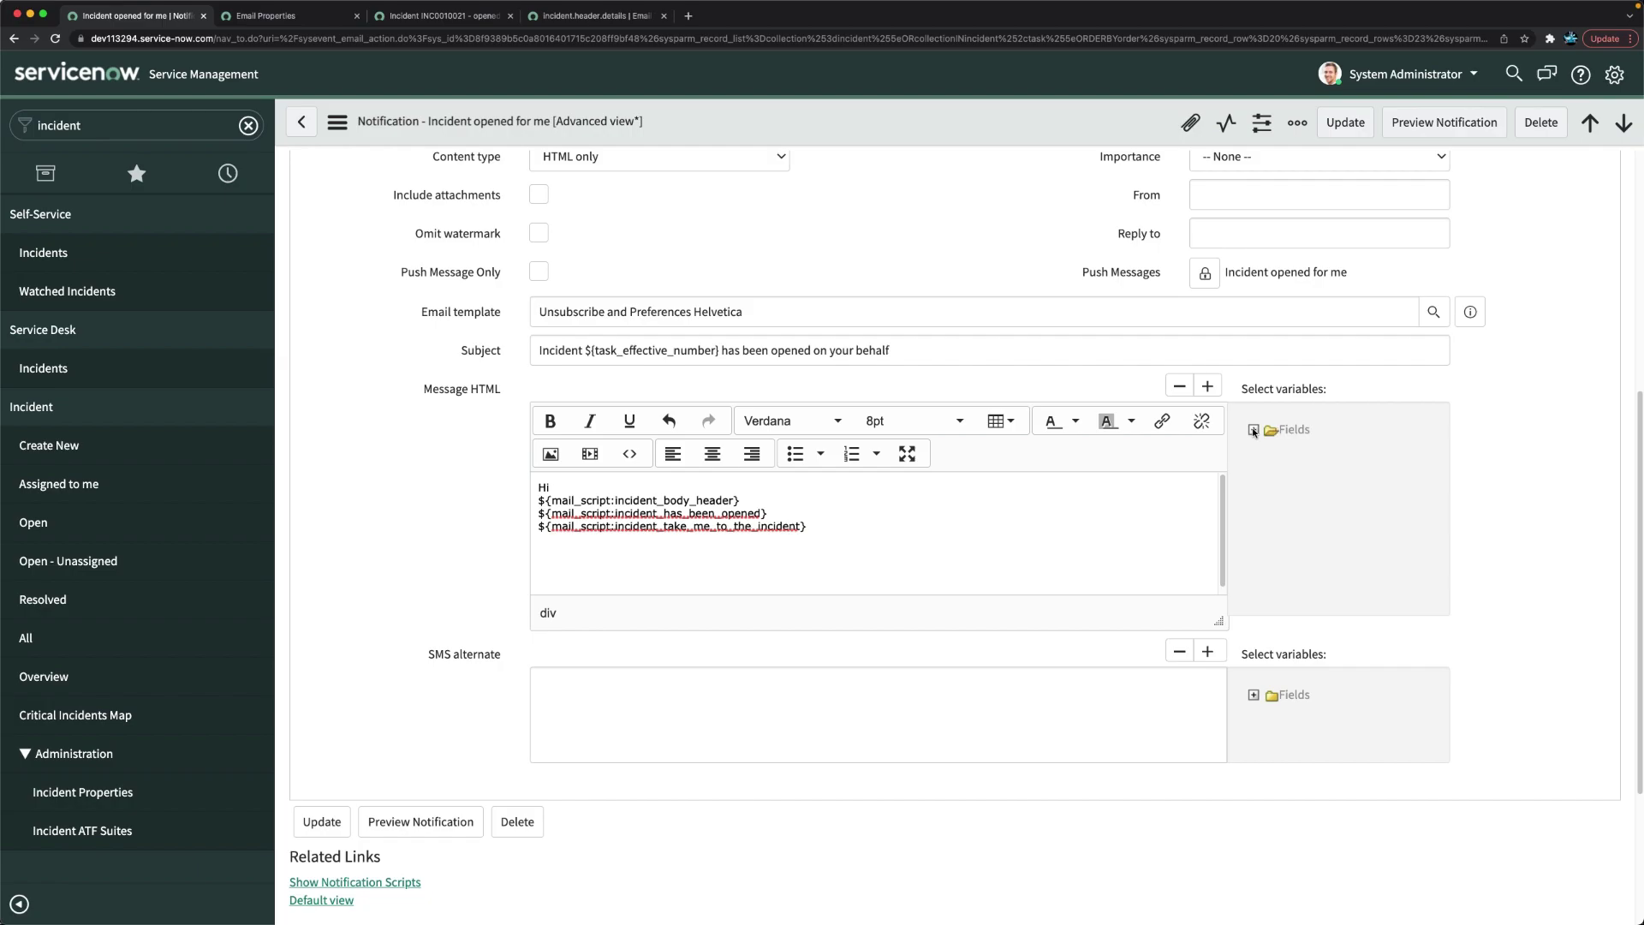
scroll(1299, 526, "down", 3)
scroll(1299, 526, "down", 6)
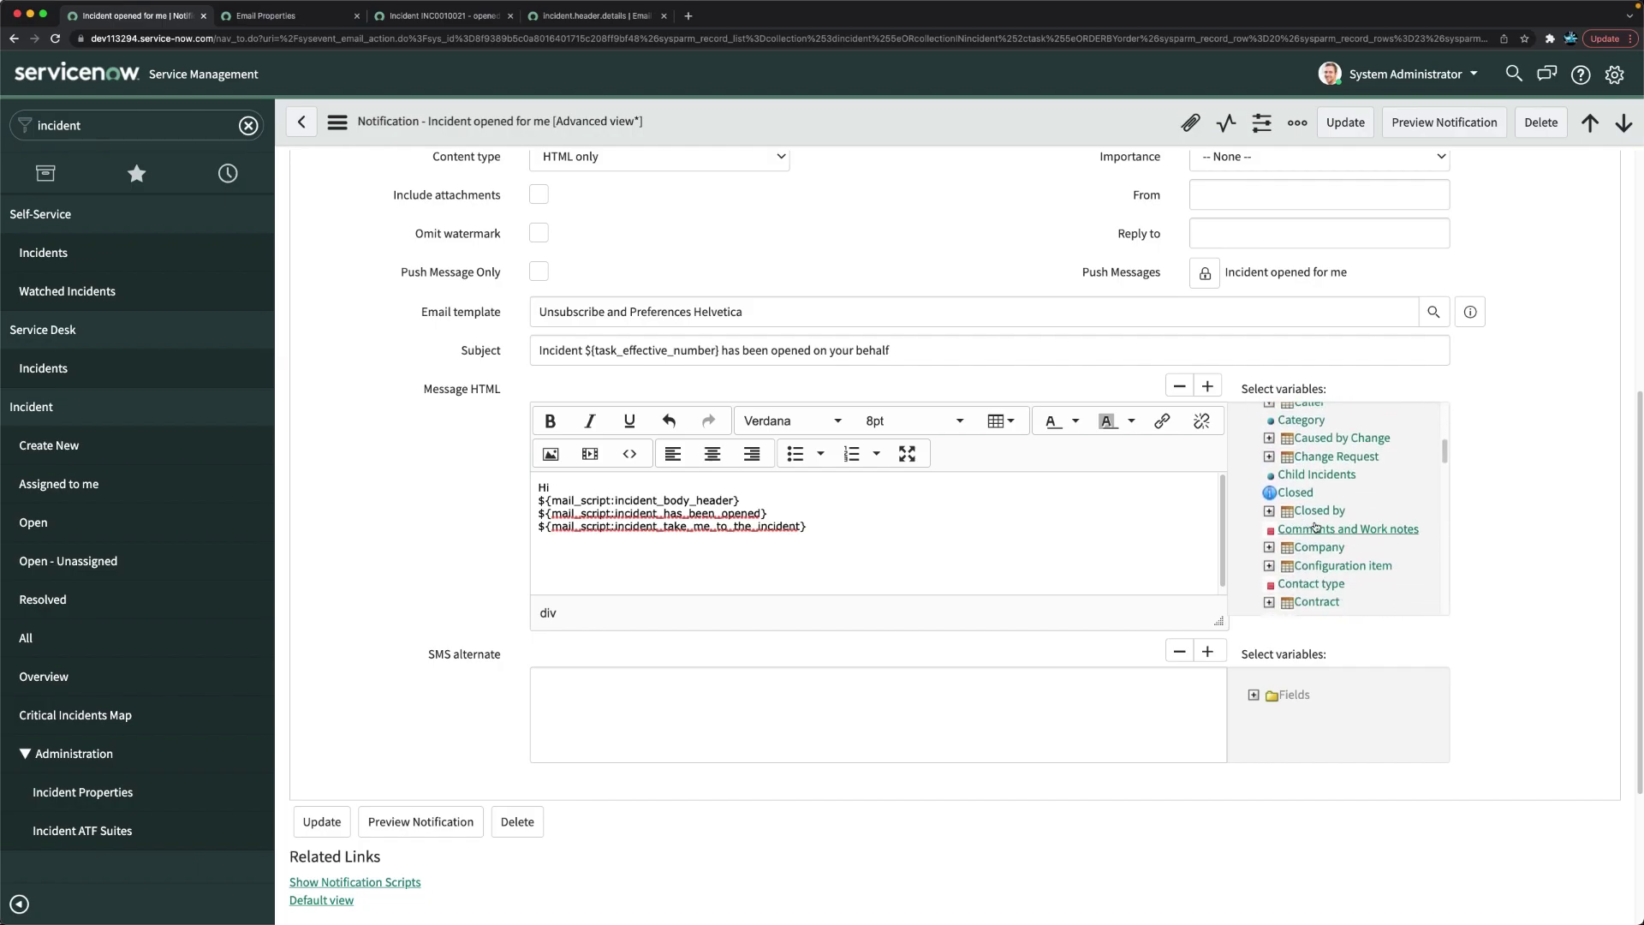
scroll(1326, 527, "down", 8)
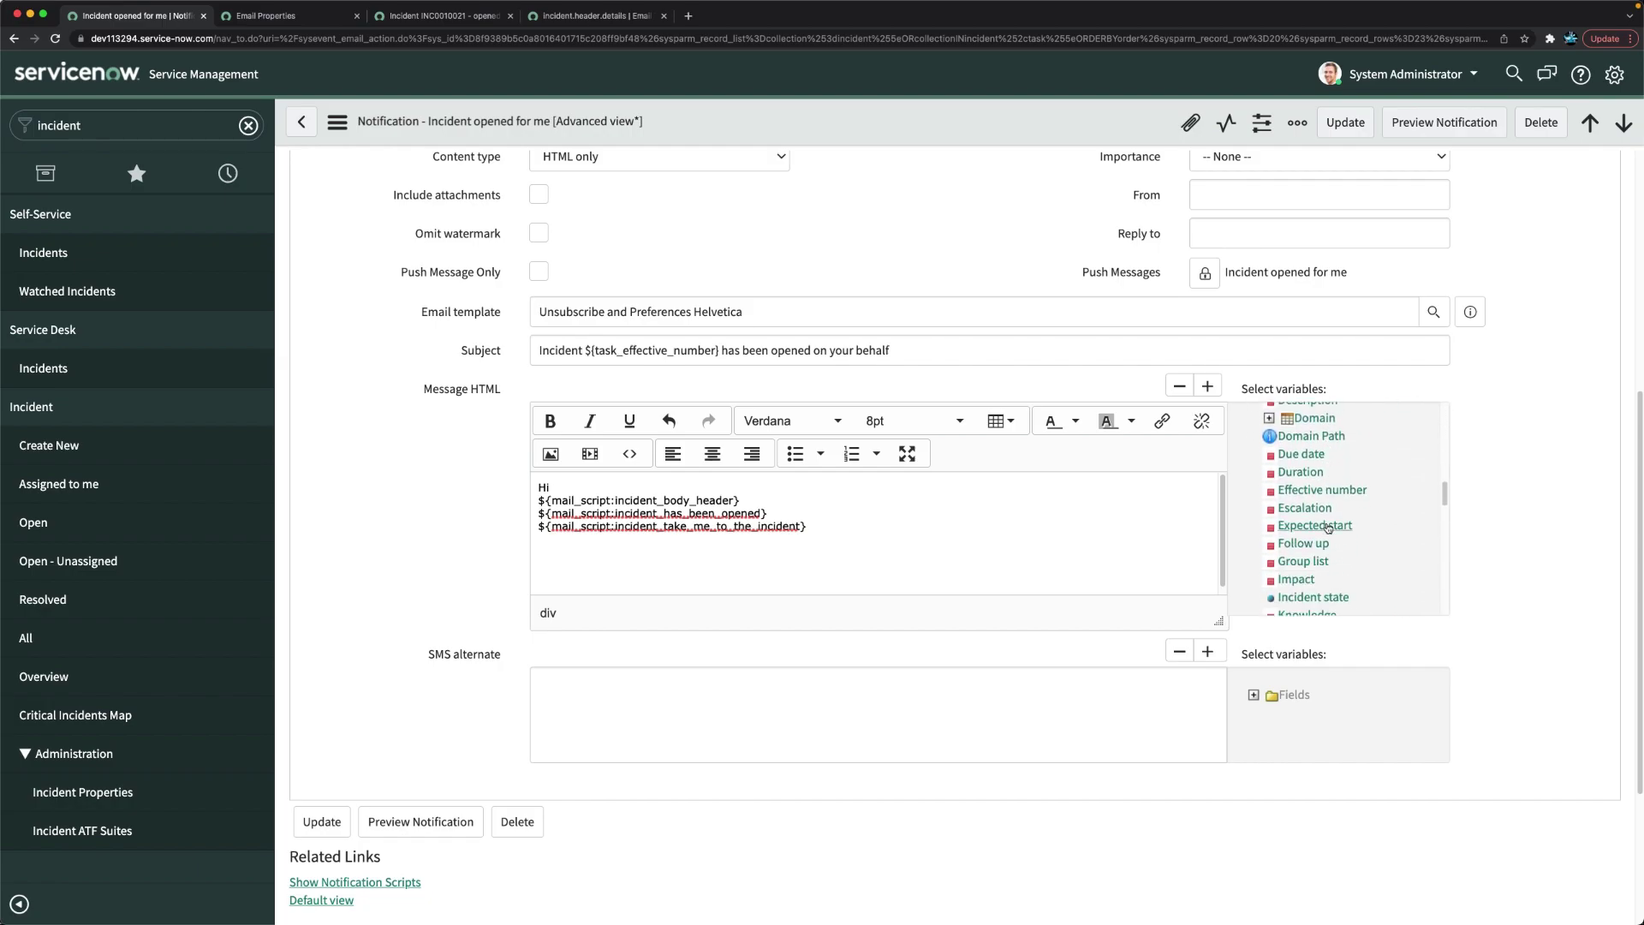
scroll(1328, 527, "down", 10)
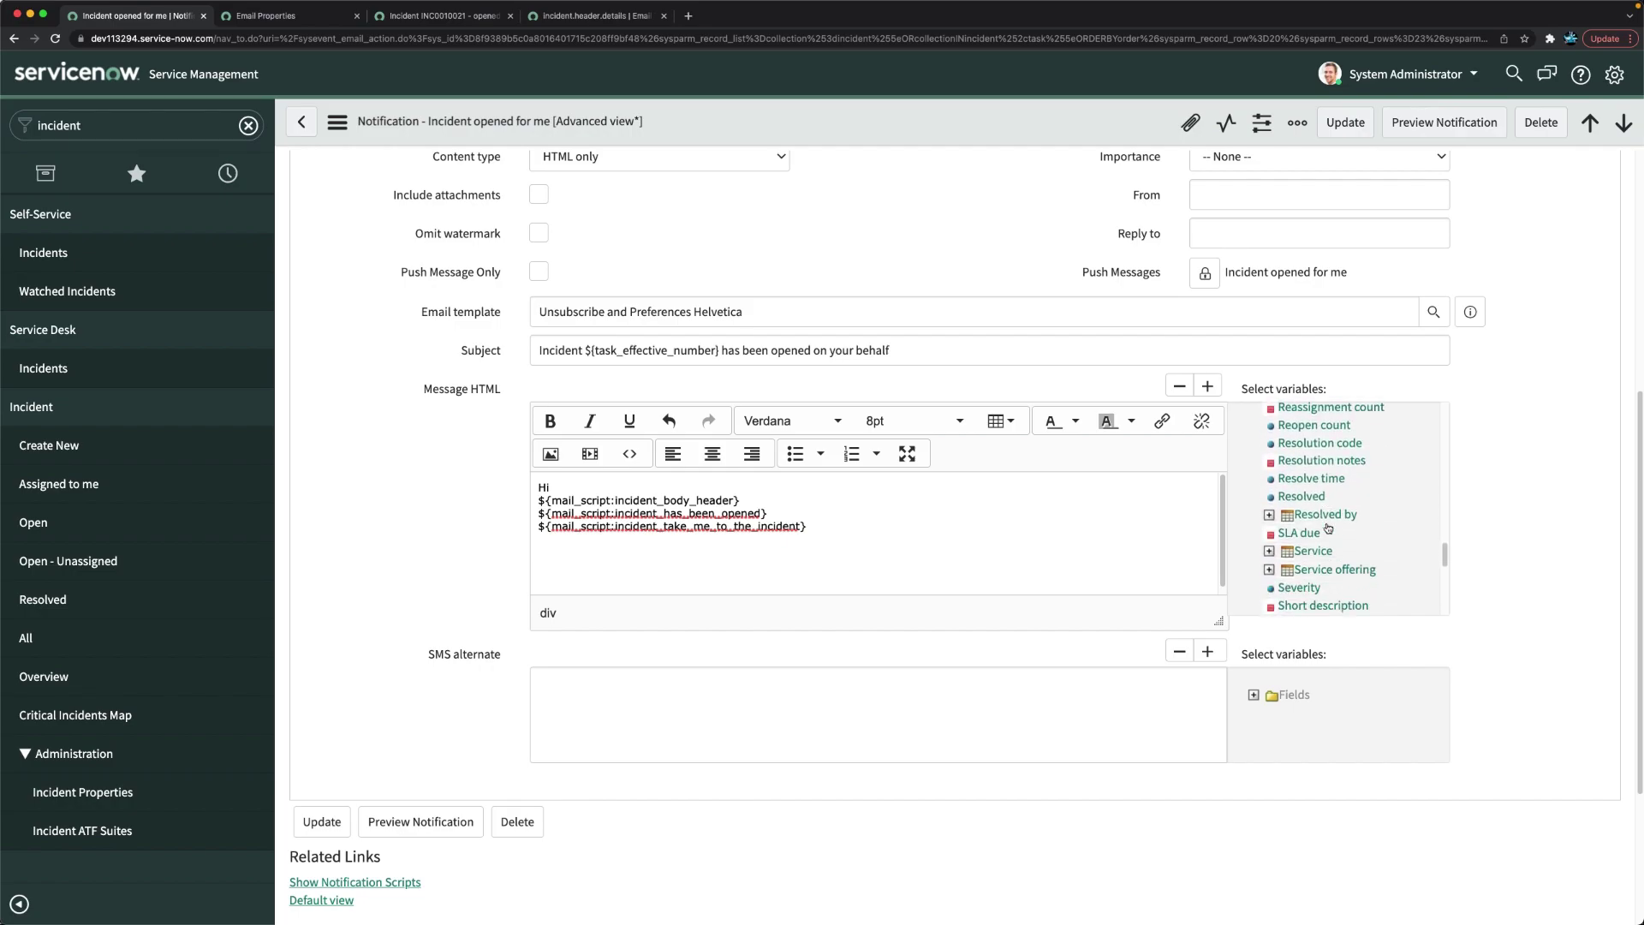
scroll(1328, 528, "up", 8)
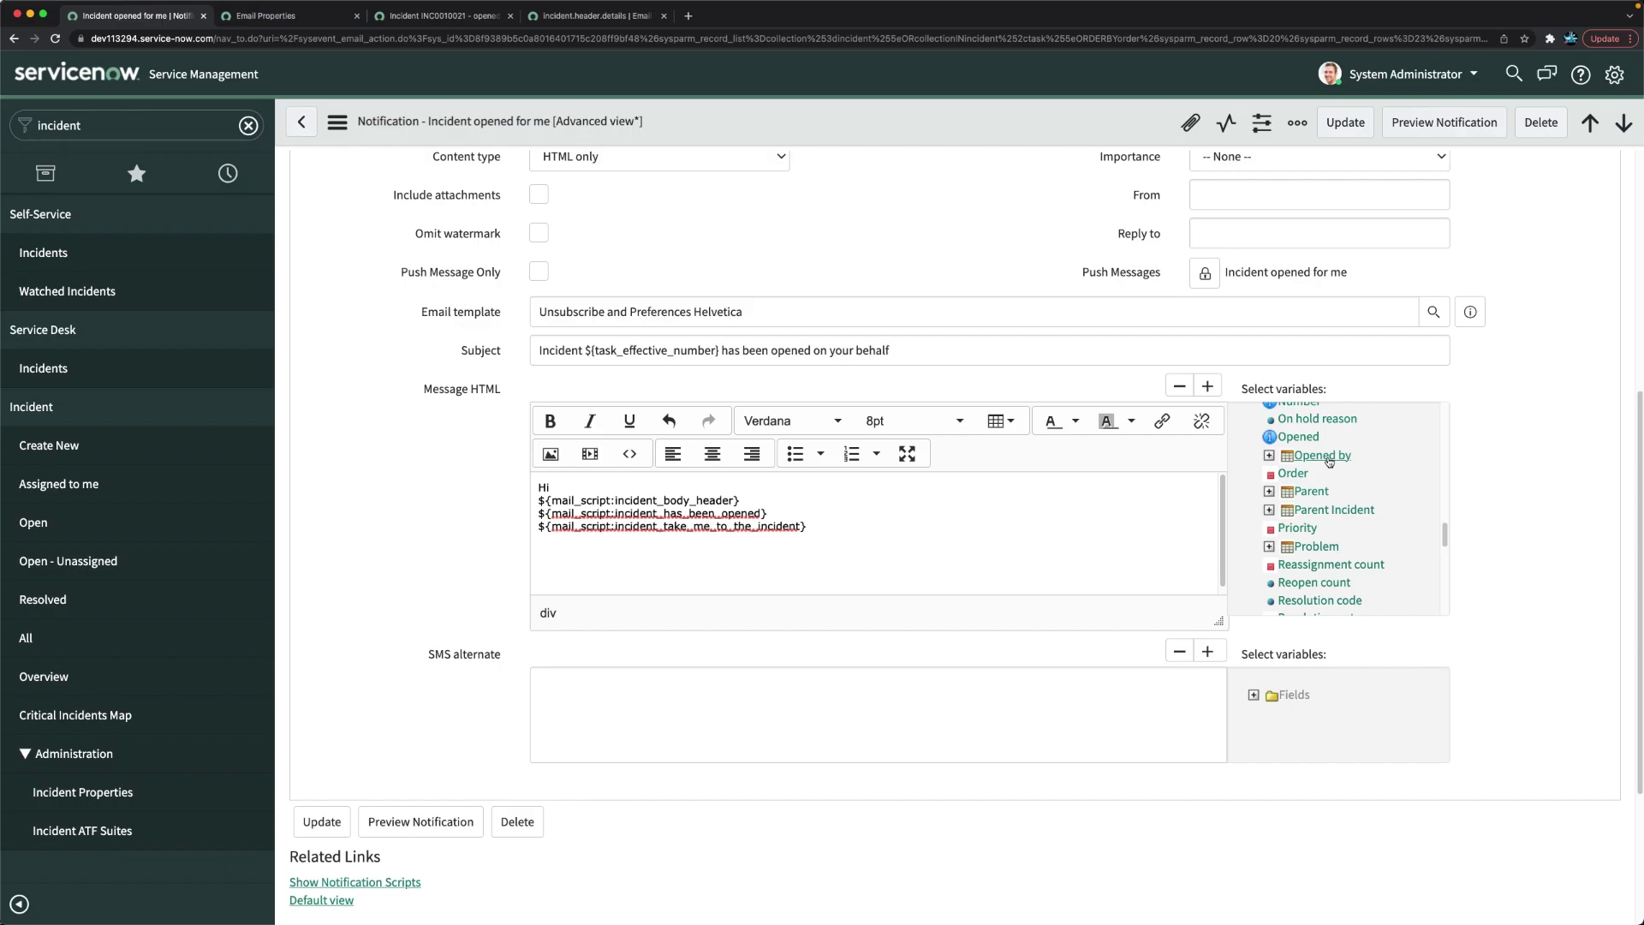
left_click(1323, 456)
left_click_drag(556, 487, 619, 487)
key("BackSpace")
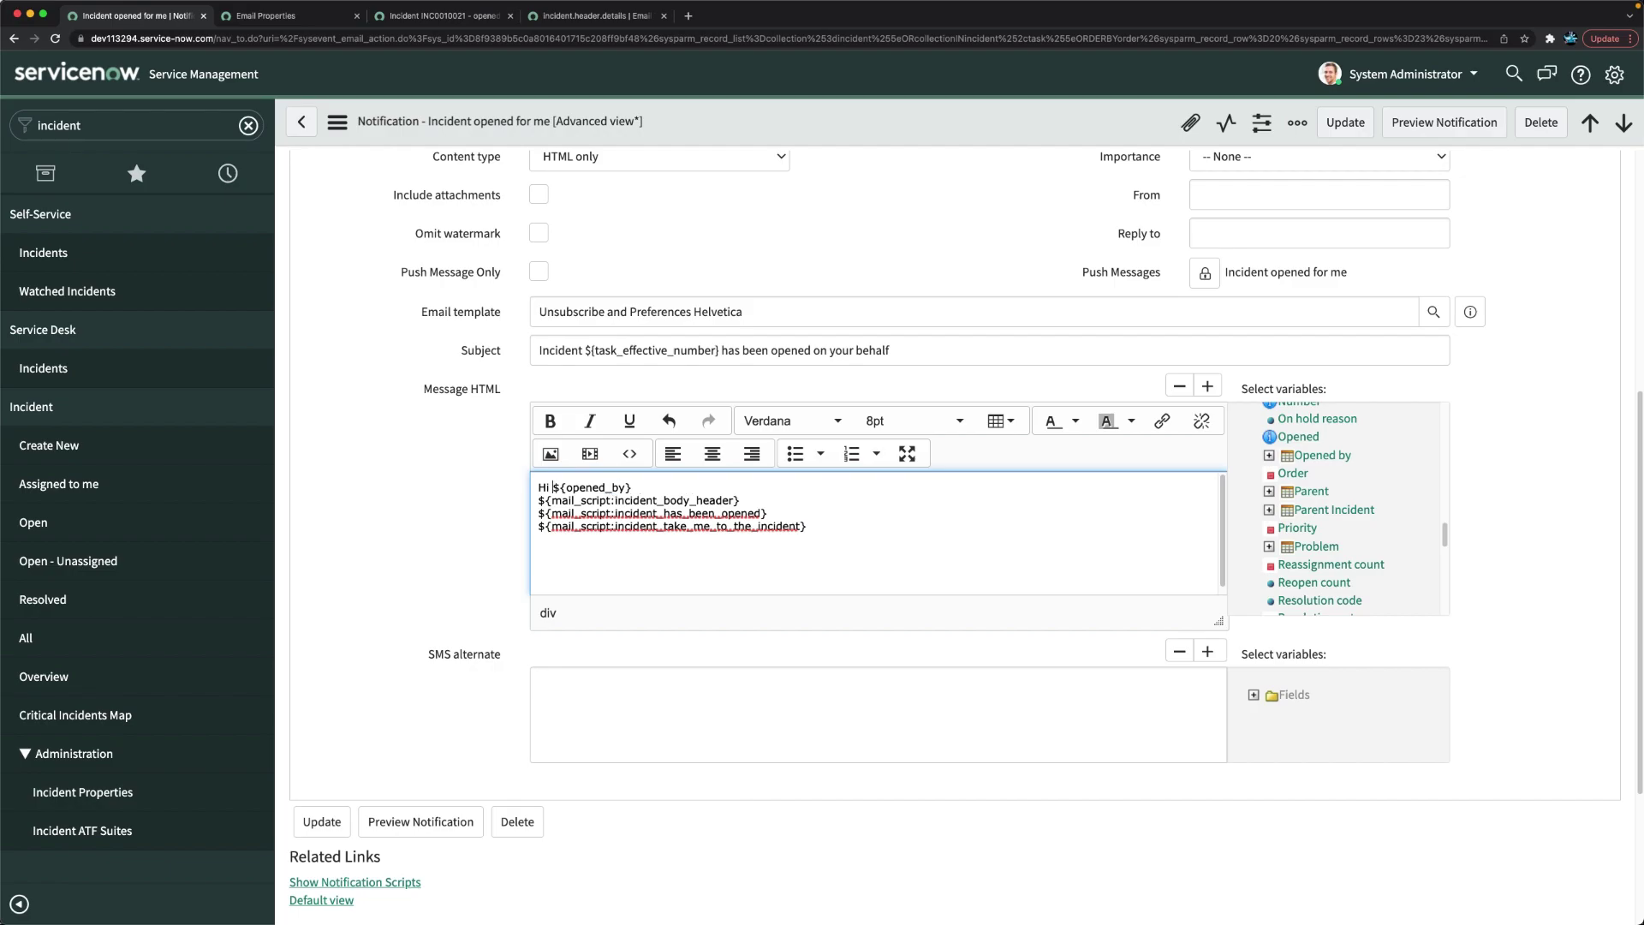
left_click(641, 482)
type(",")
key("Return")
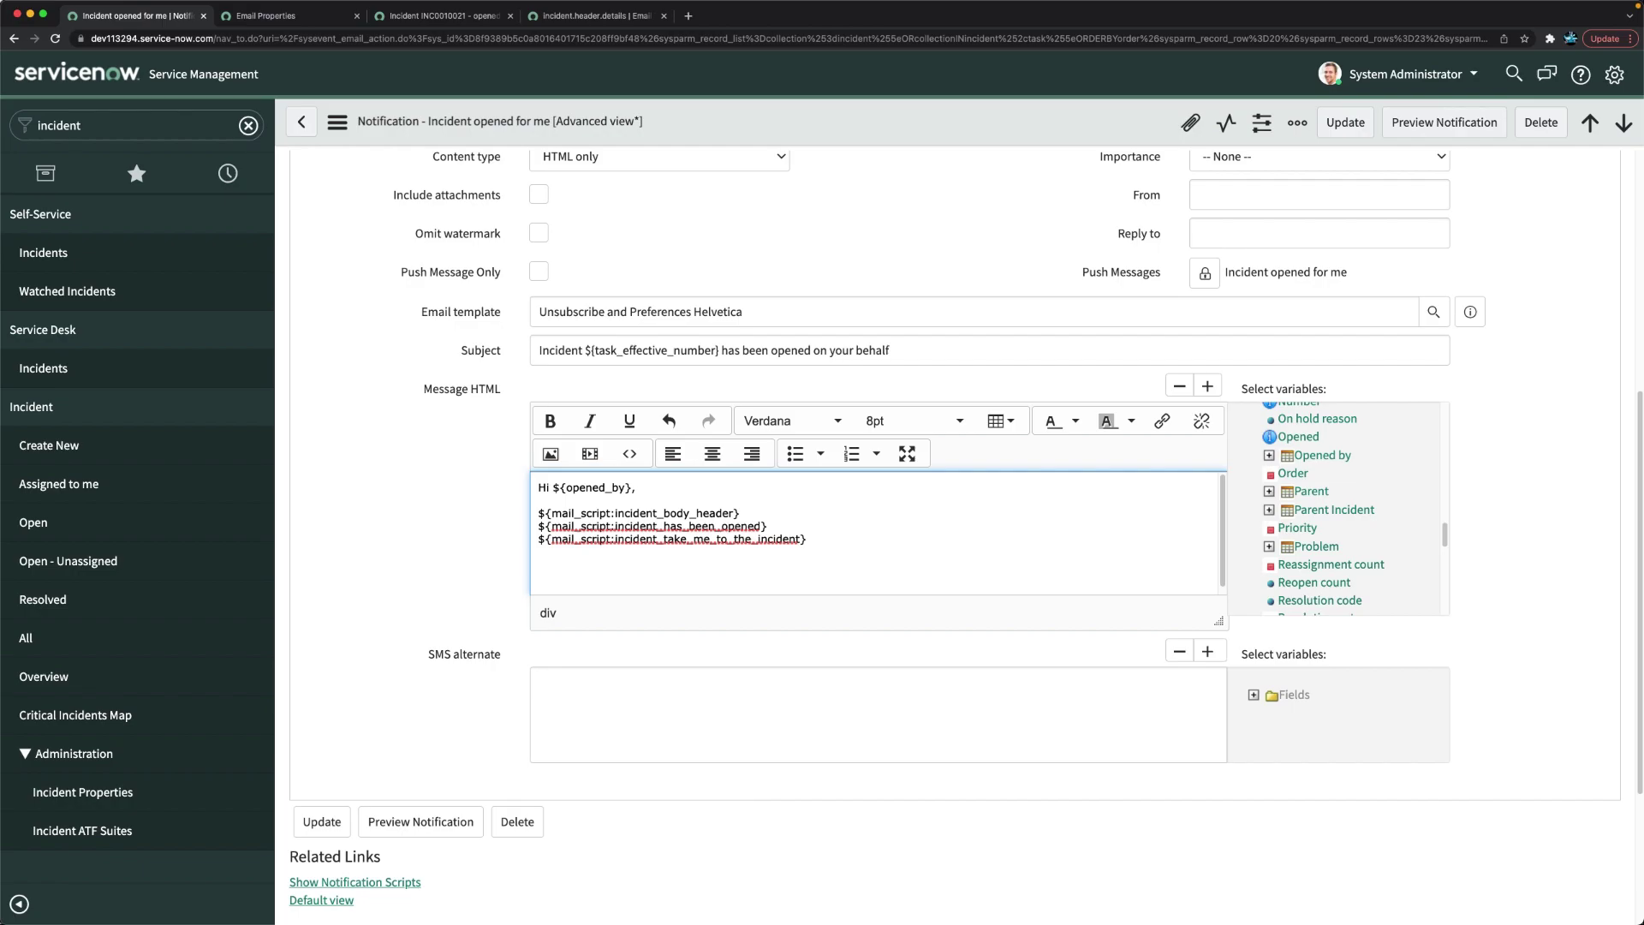
right_click(863, 112)
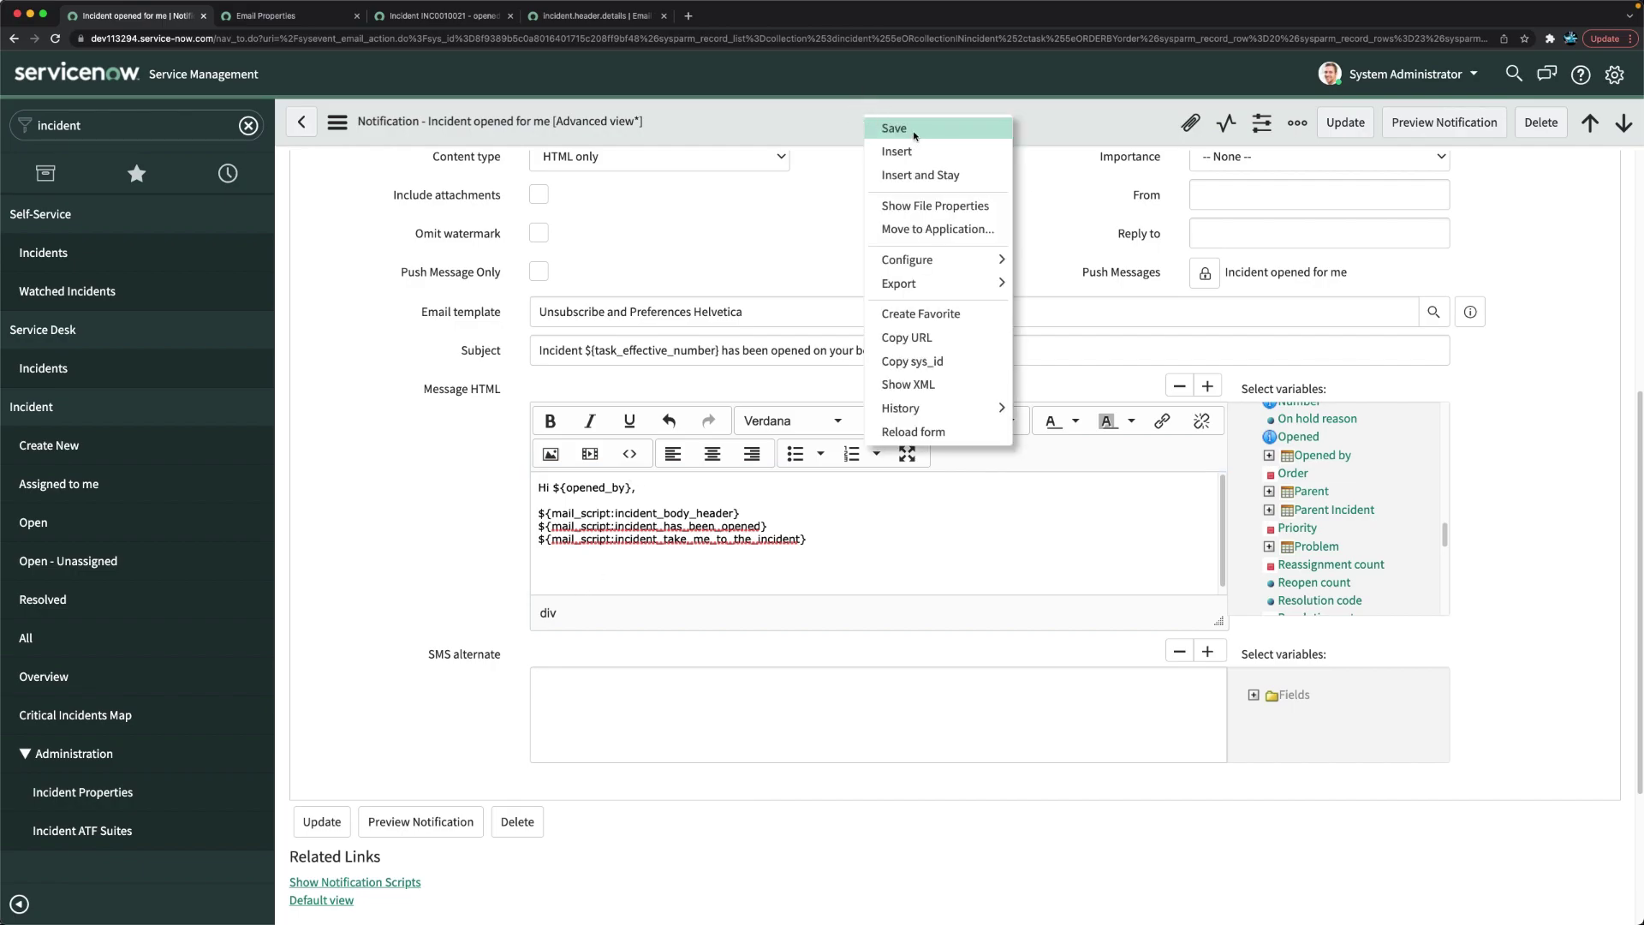
Save the notification and check that the INC0000060 preview greets the opener by name
left_click(895, 128)
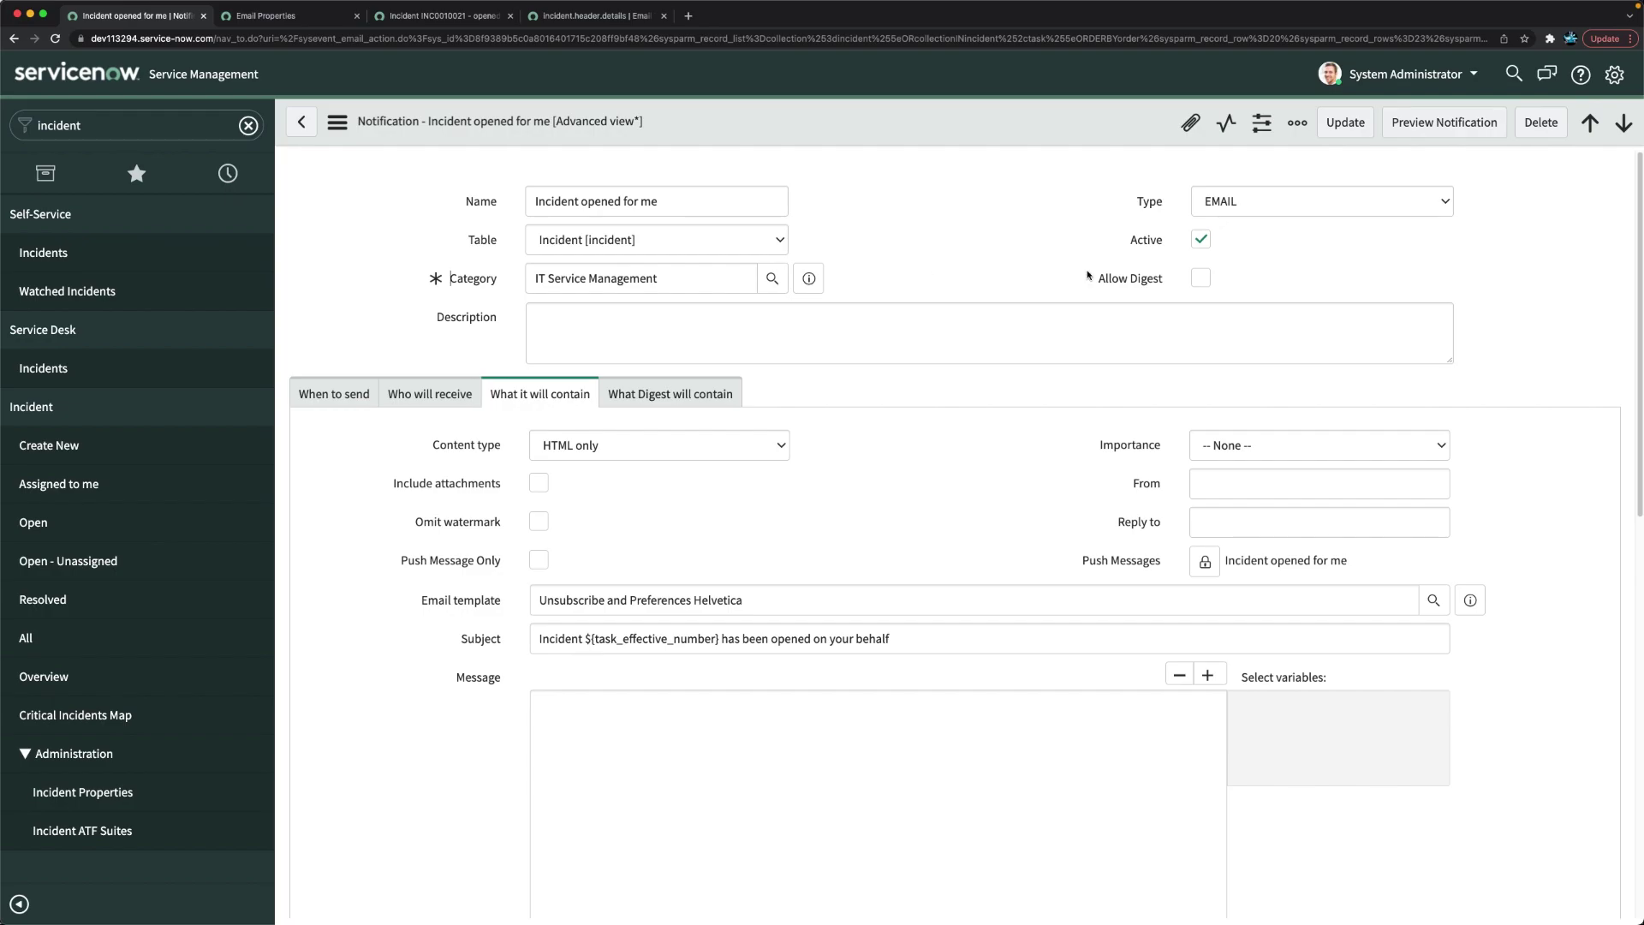
left_click(1434, 131)
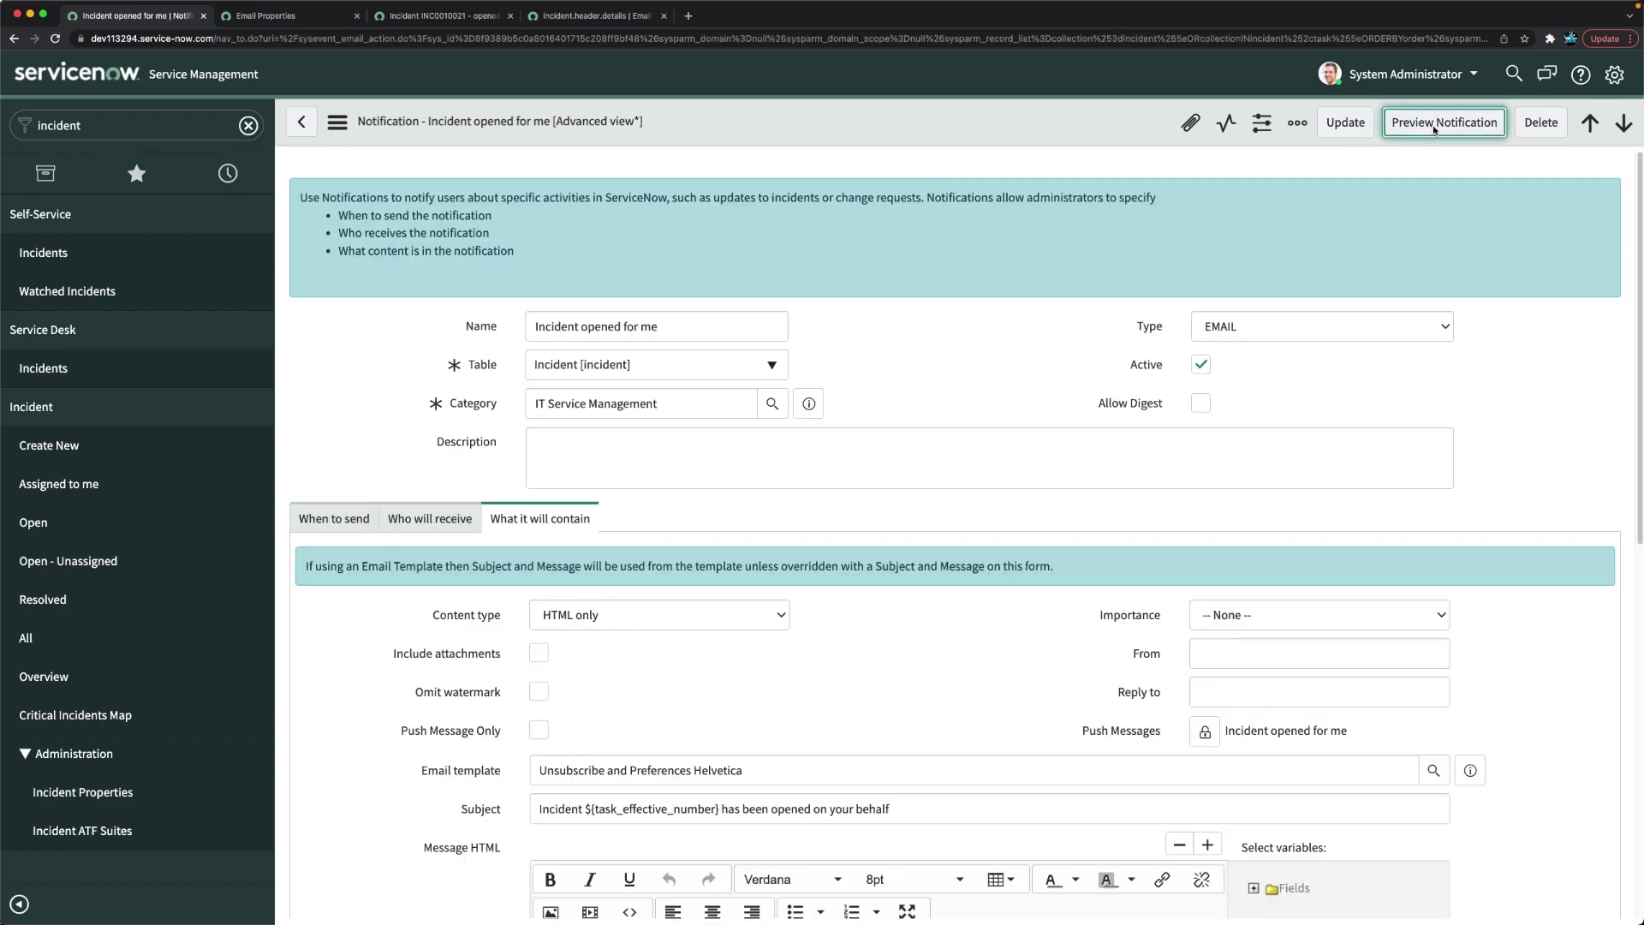
left_click(1434, 130)
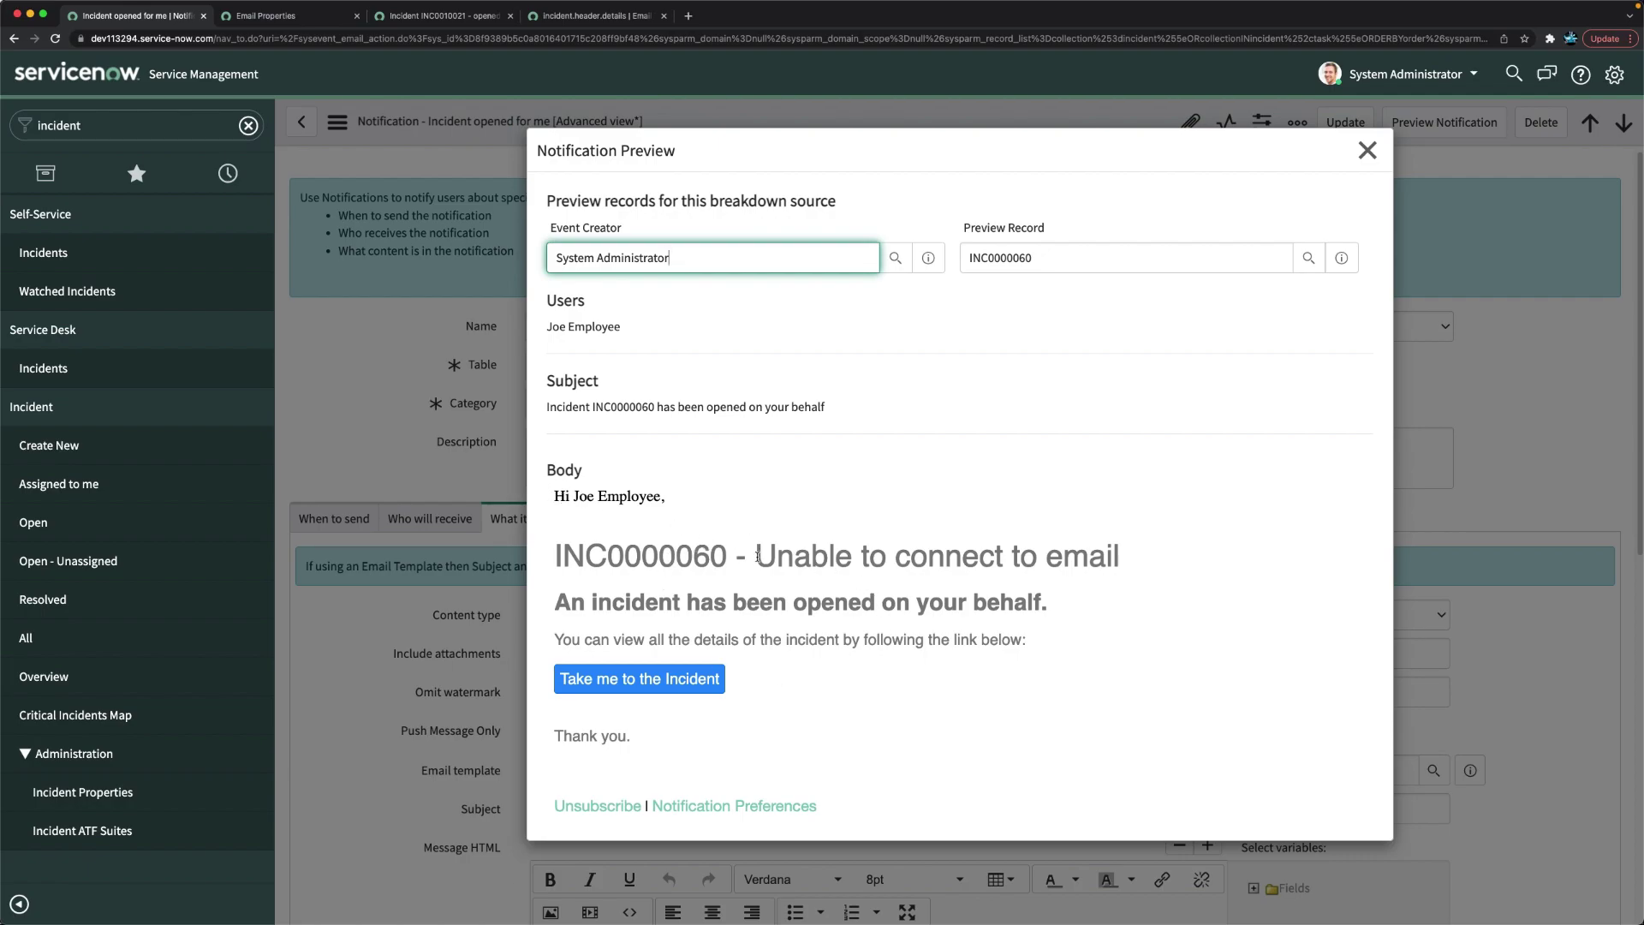
left_click_drag(553, 497, 673, 501)
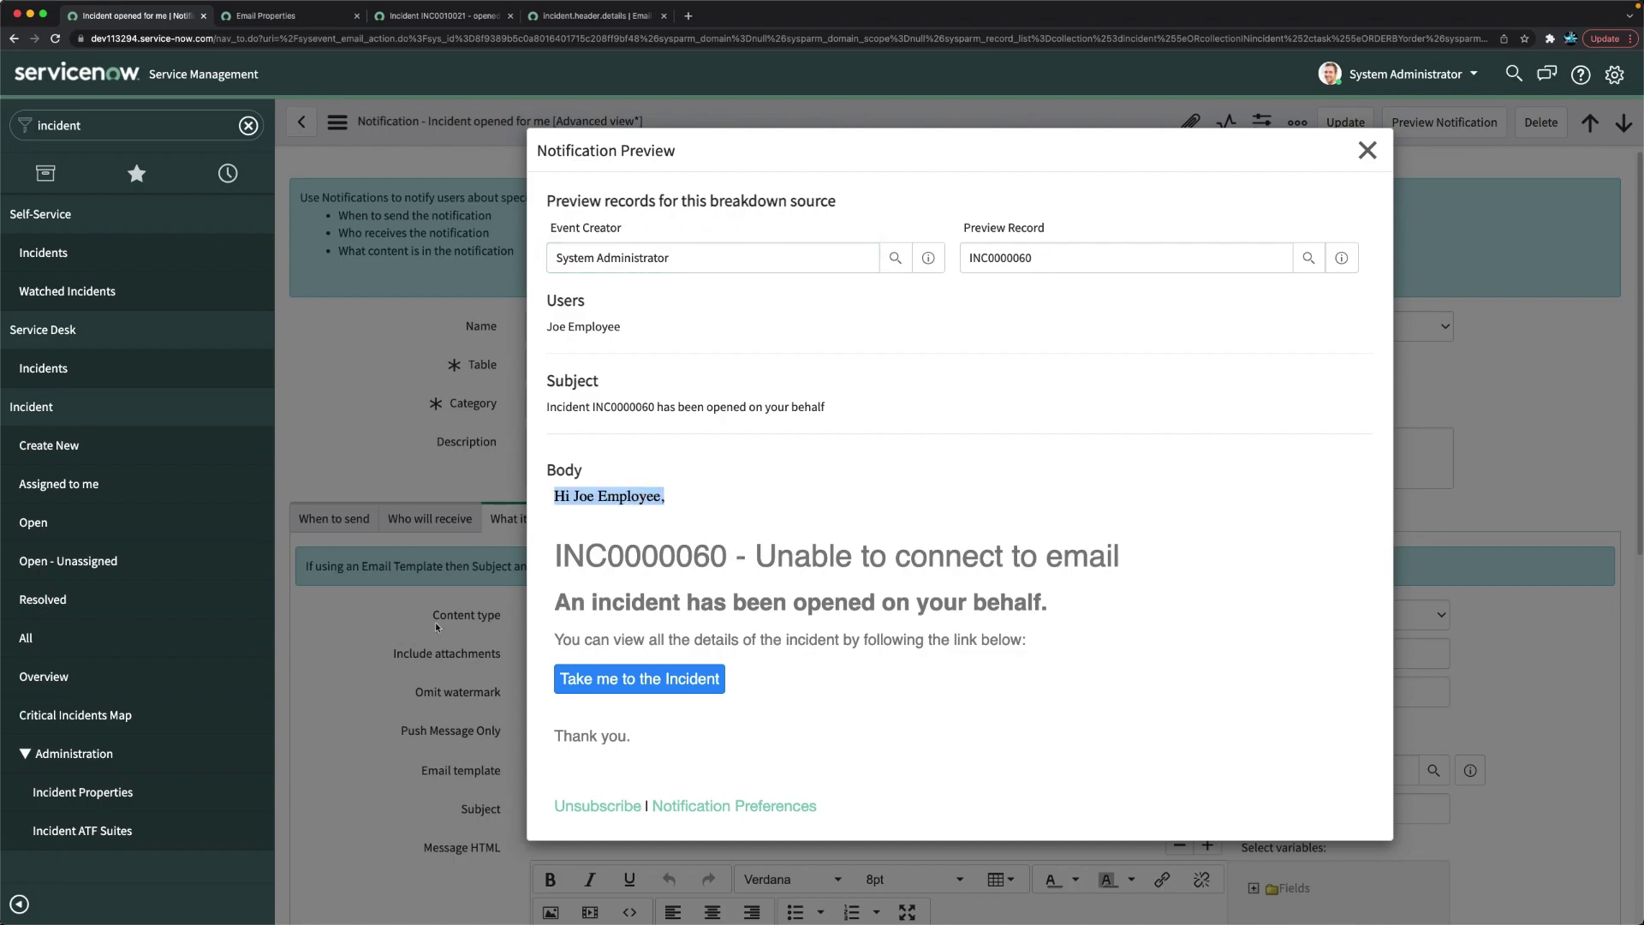
left_click(1367, 151)
scroll(696, 549, "down", 5)
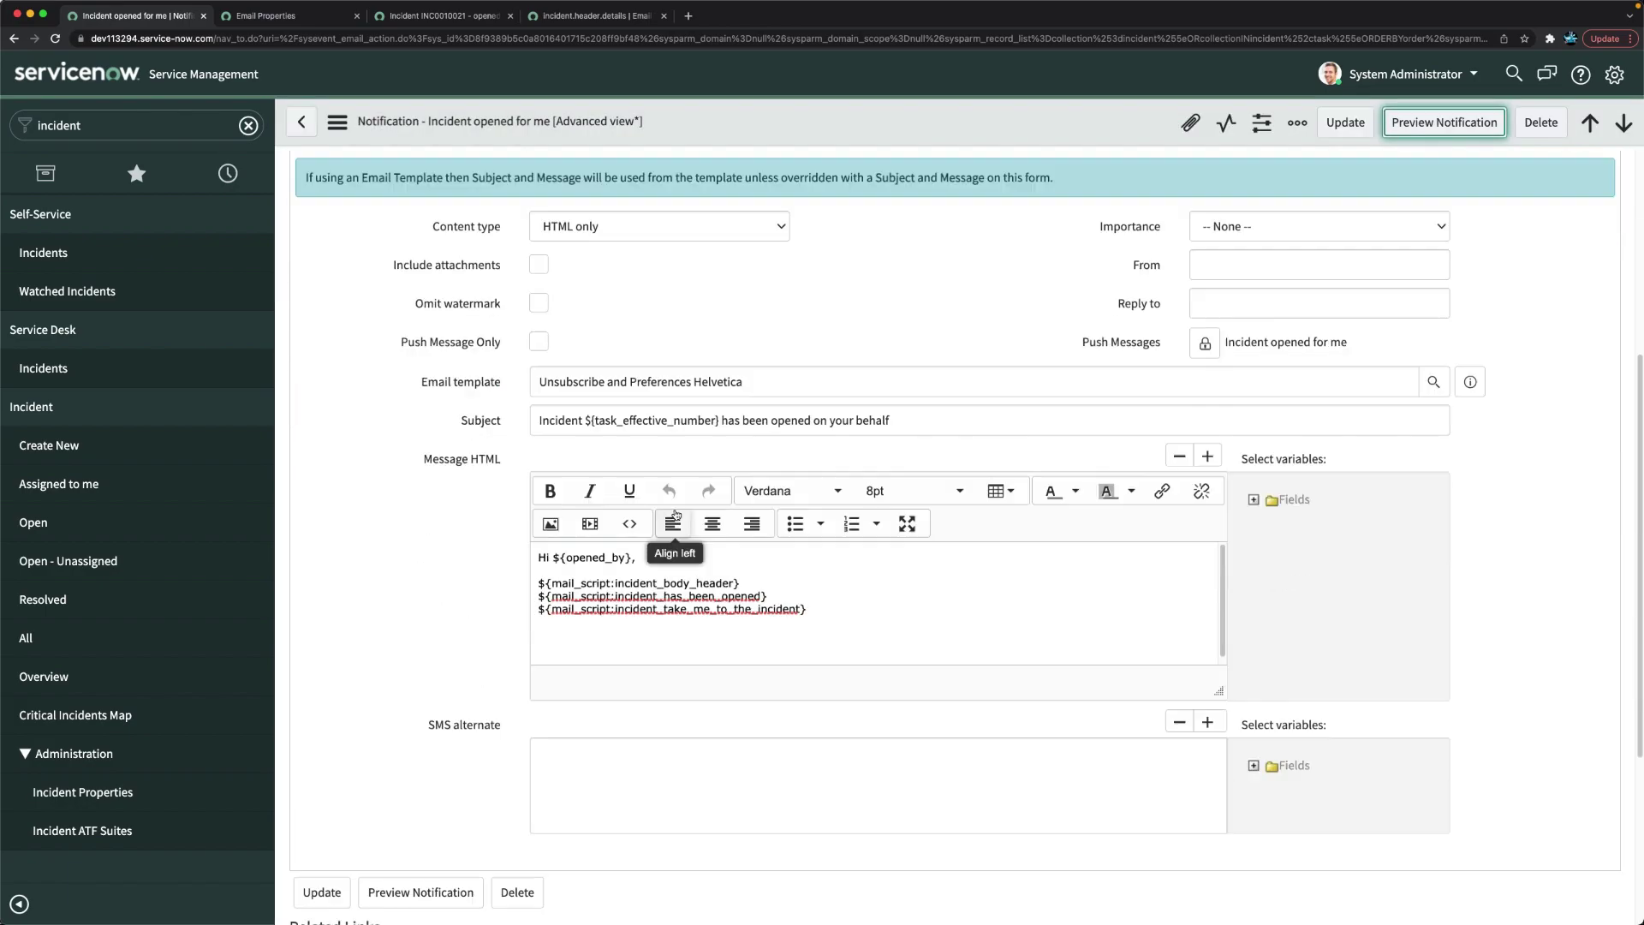
Review the greeting, header and closing lines in Message HTML, then expand the incident Fields folder
left_click_drag(810, 587, 452, 572)
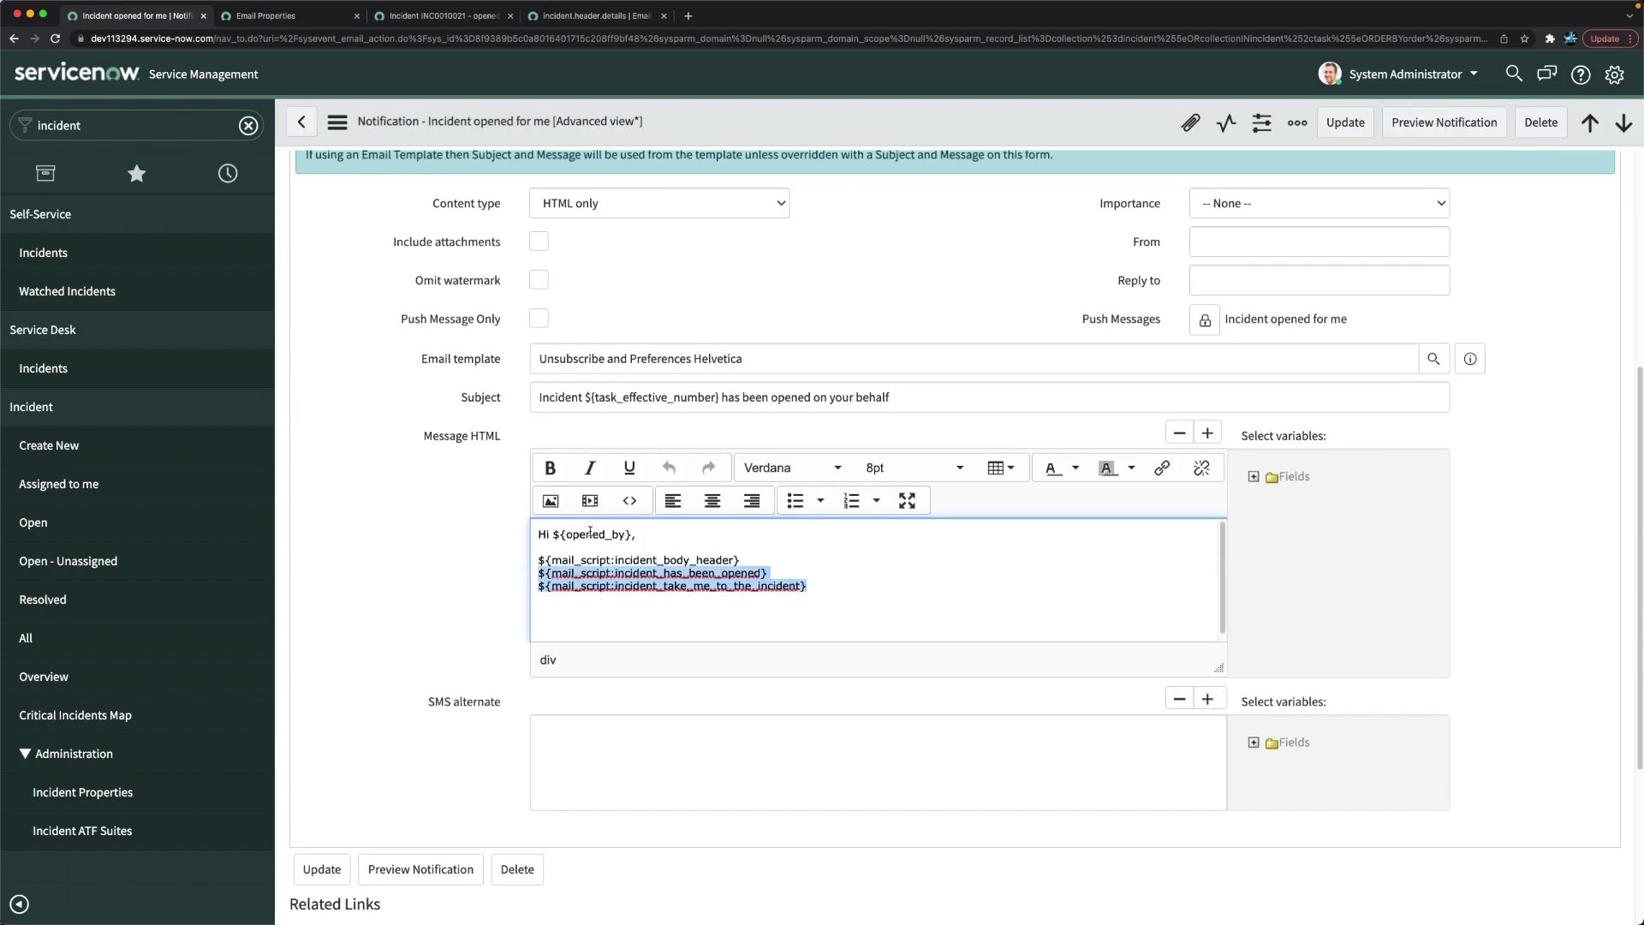
left_click_drag(638, 534, 527, 535)
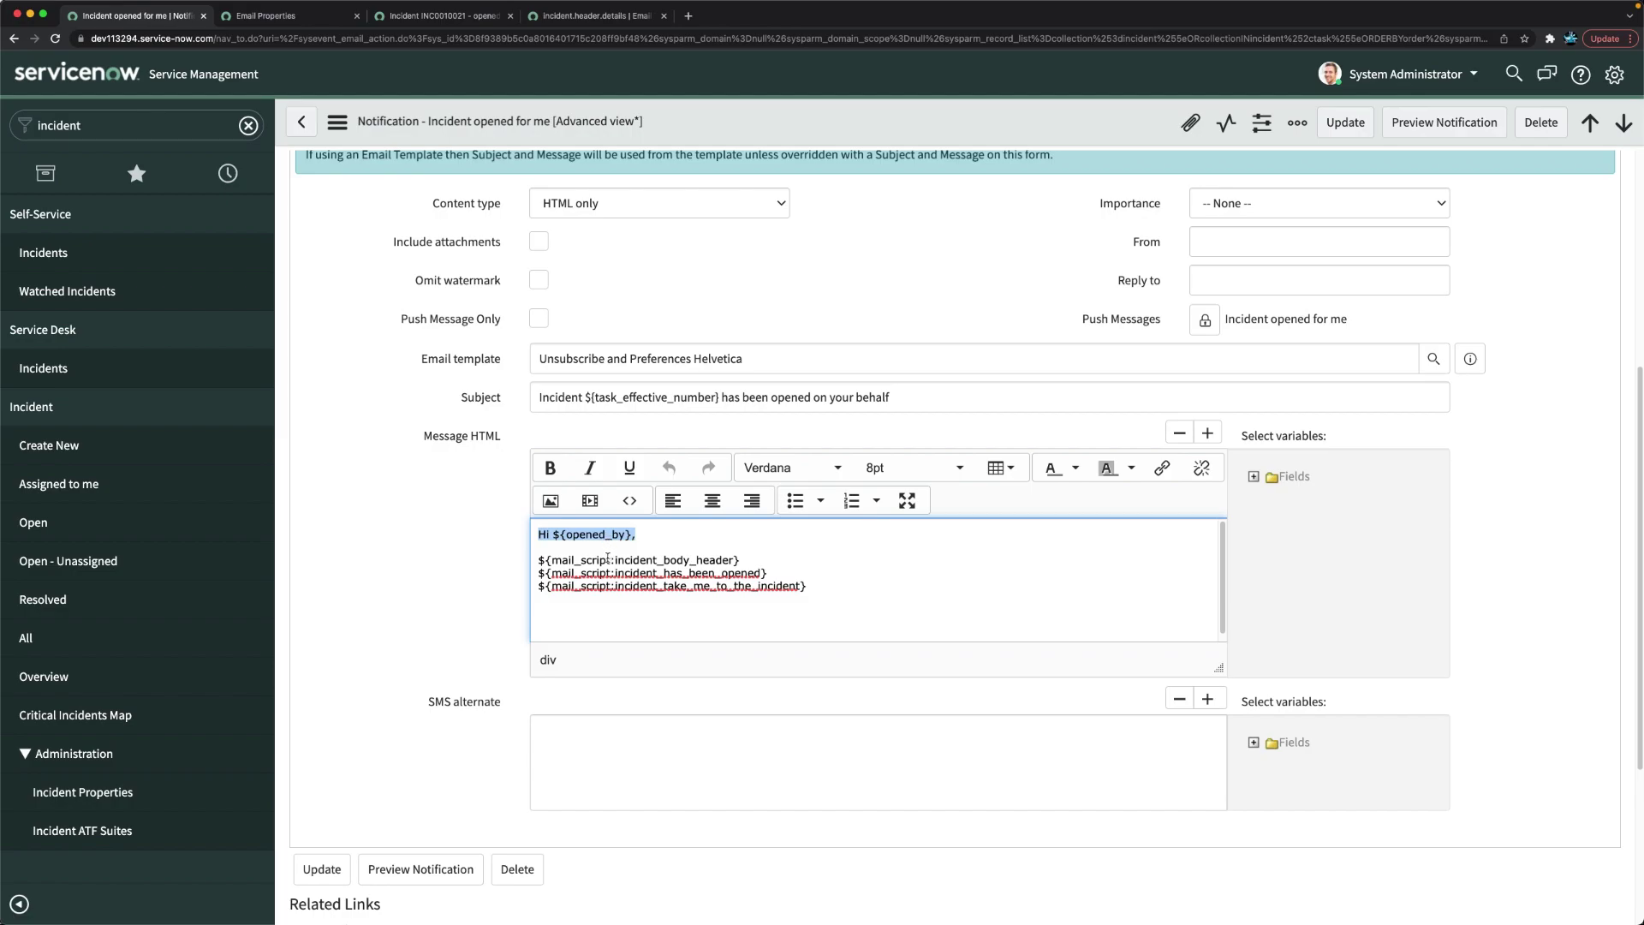
left_click_drag(573, 559, 732, 558)
left_click(774, 558)
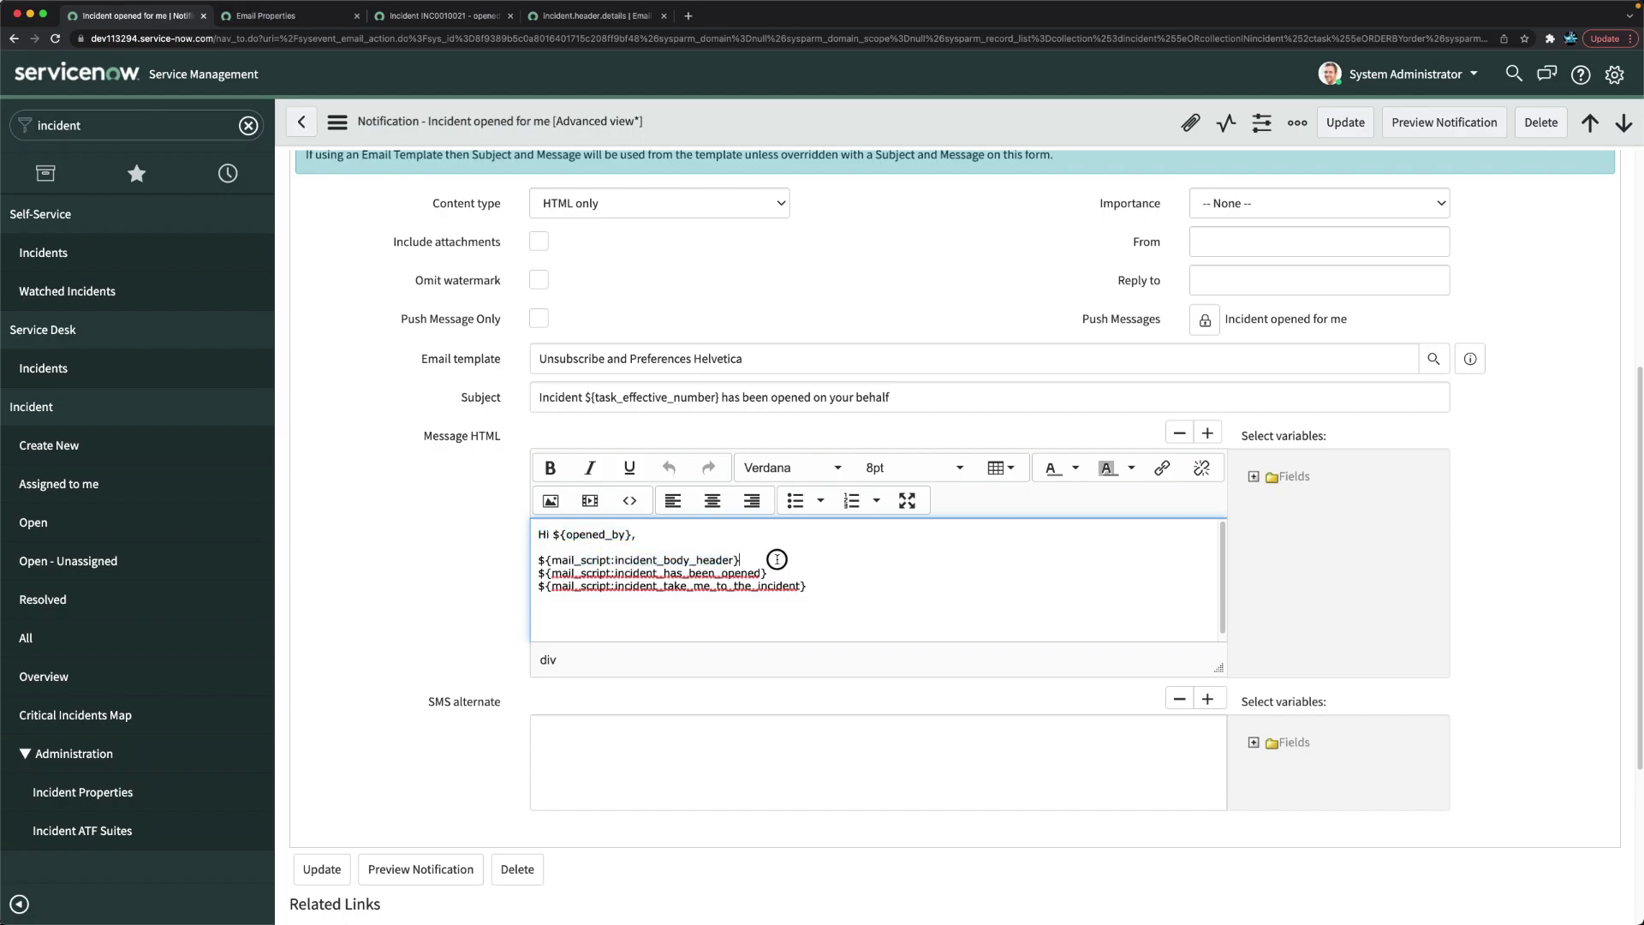
key("super+a")
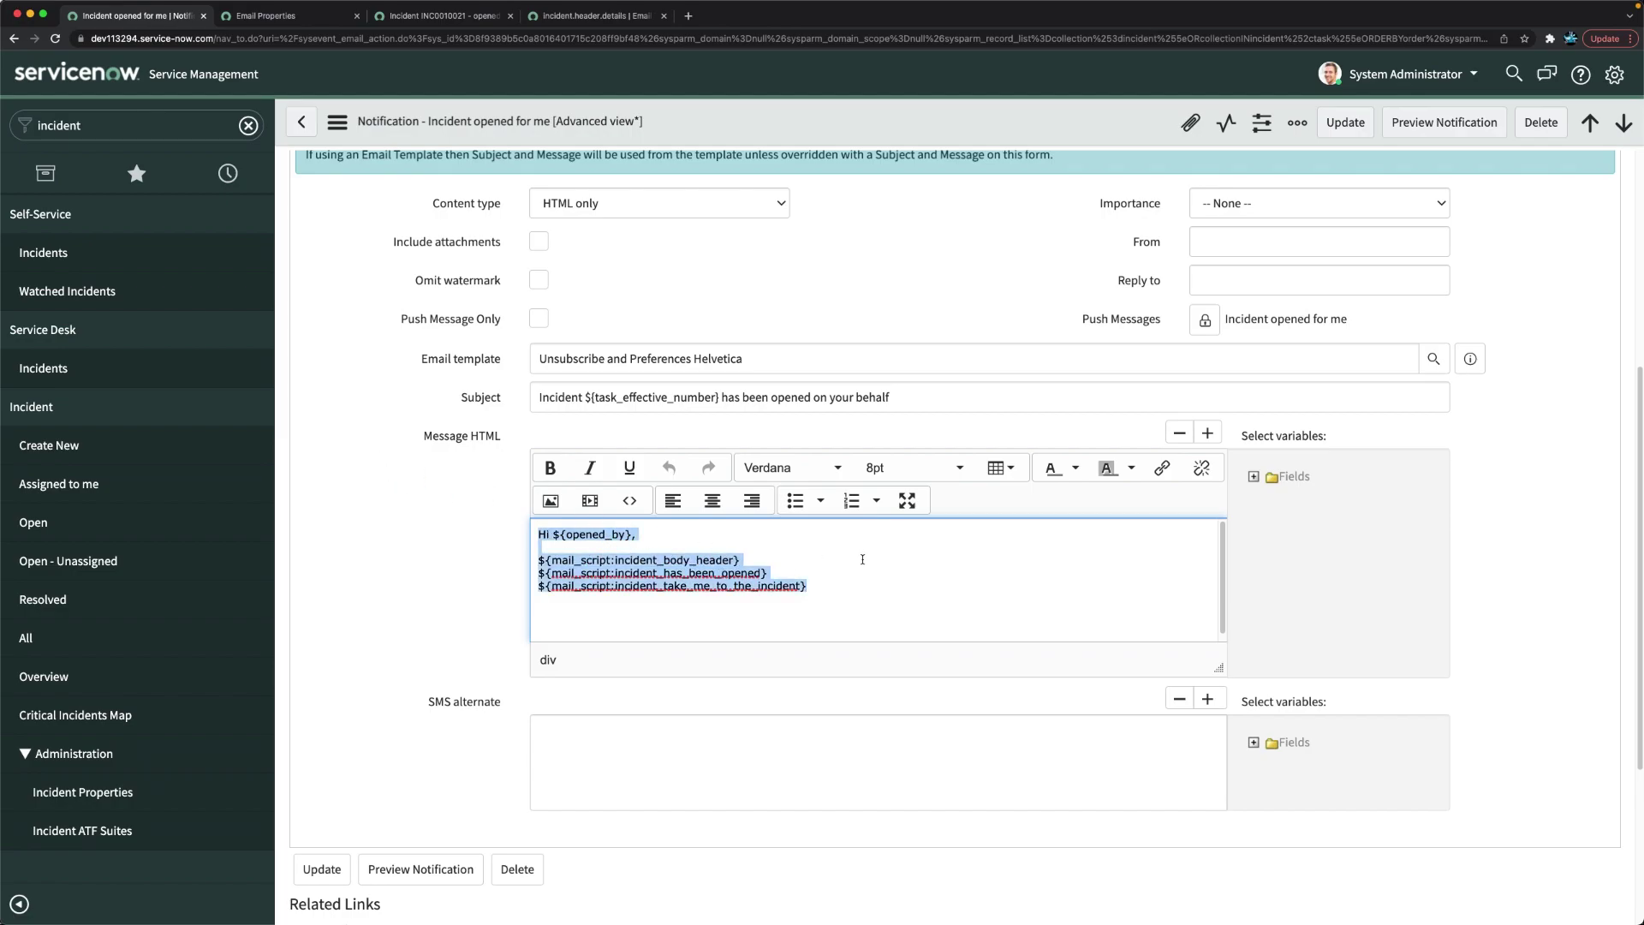
left_click(718, 532)
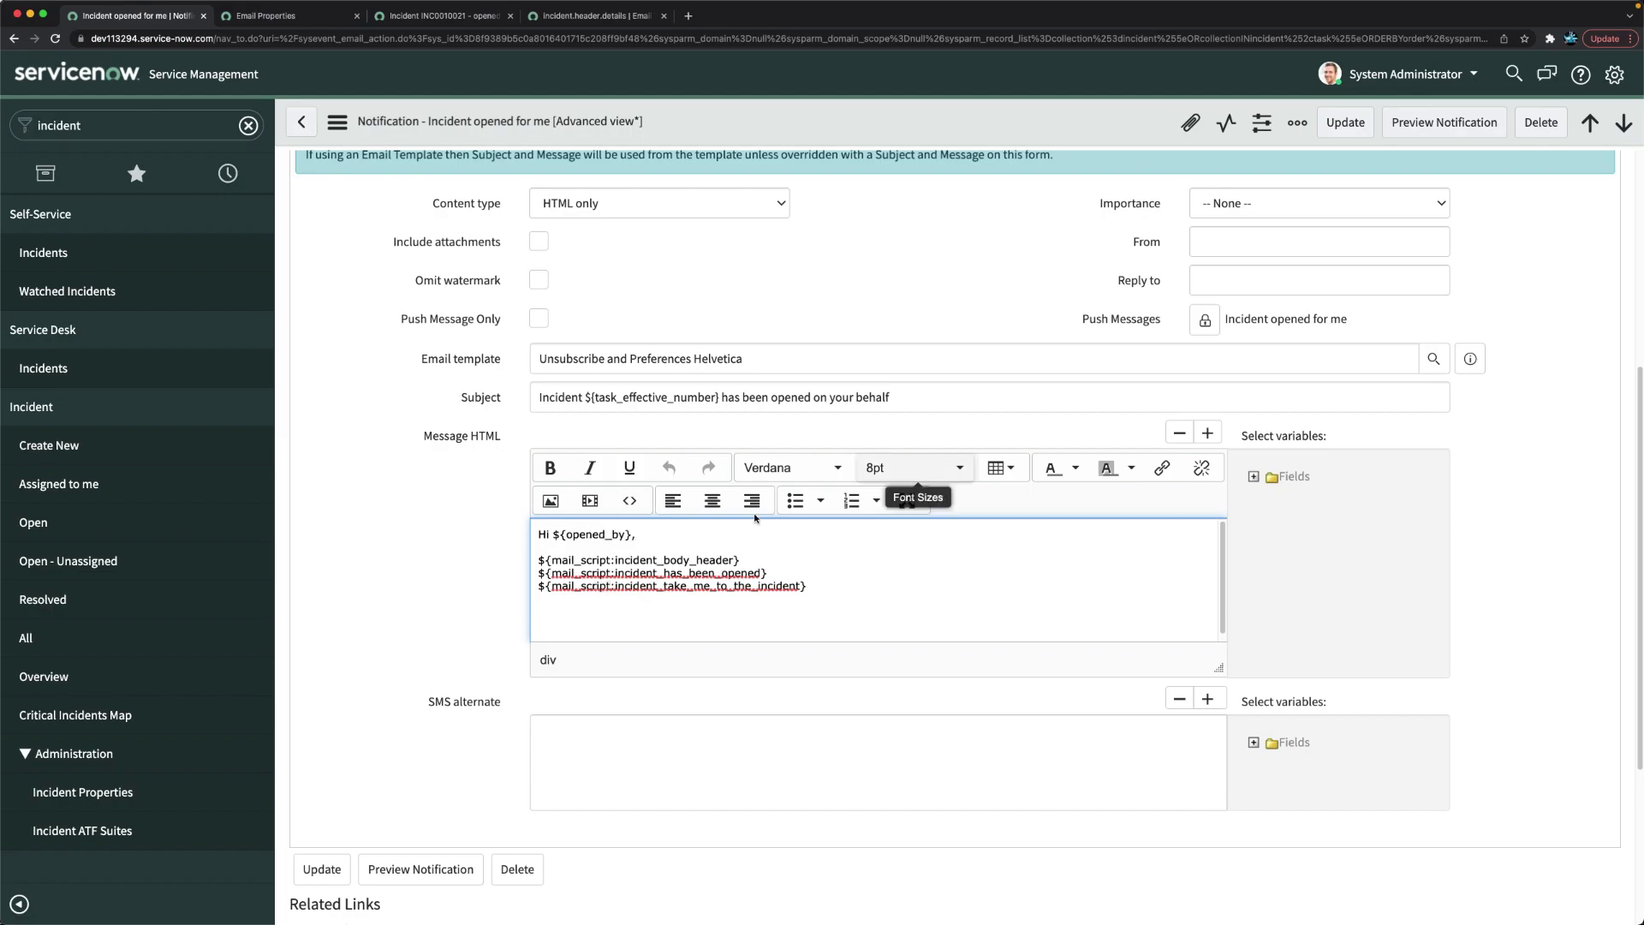
left_click(1253, 476)
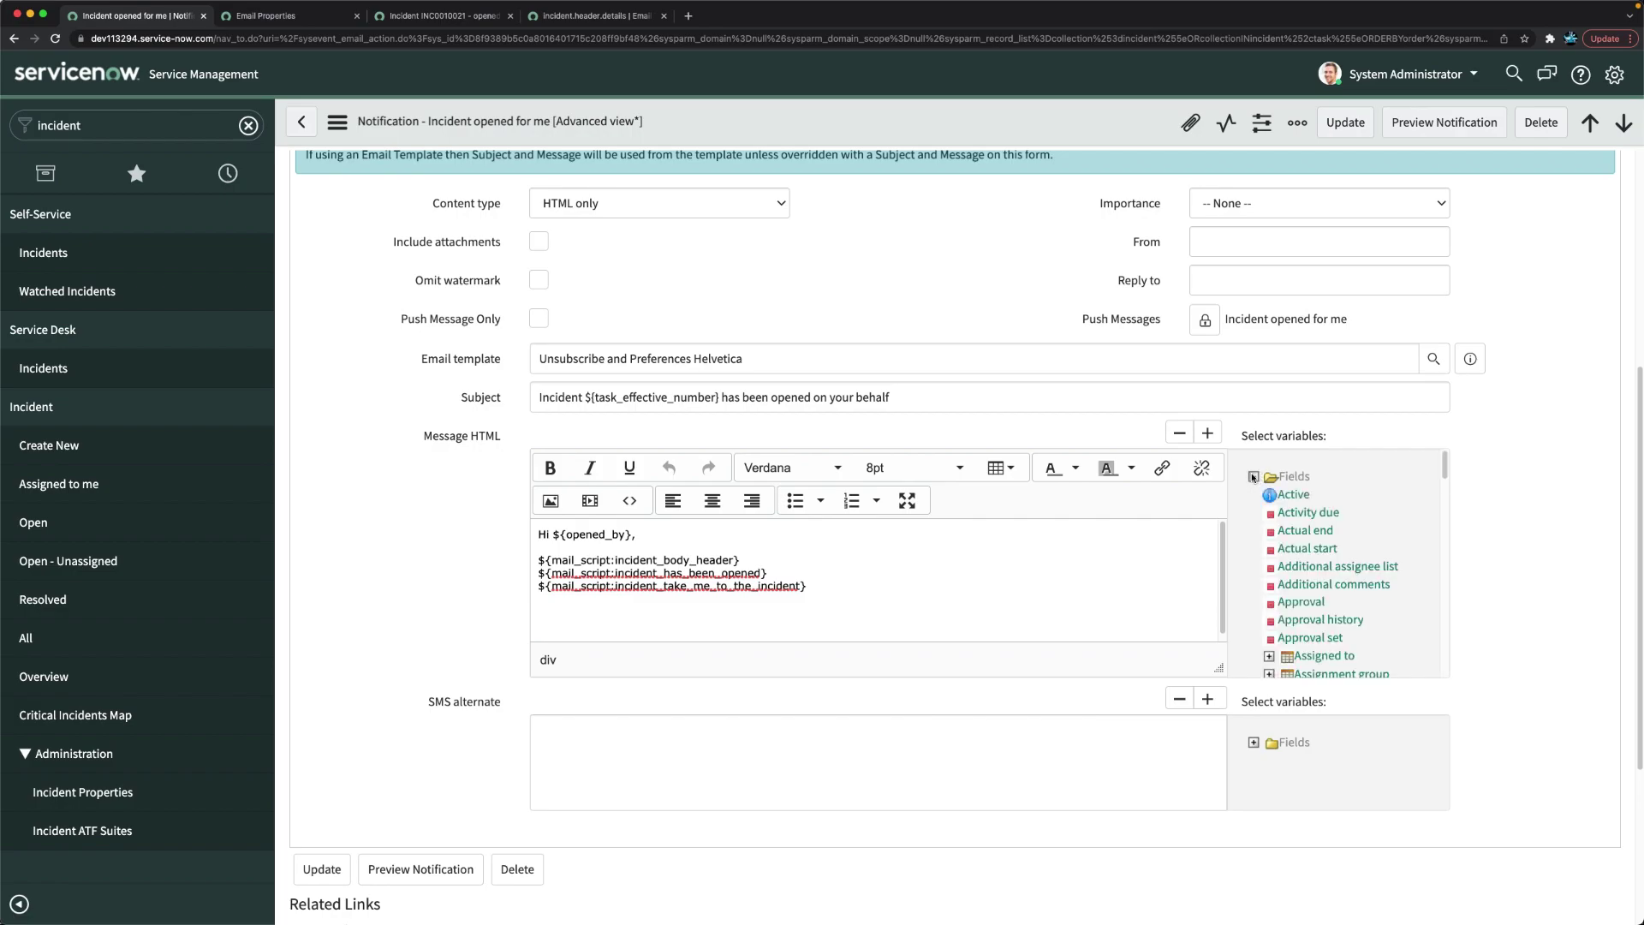